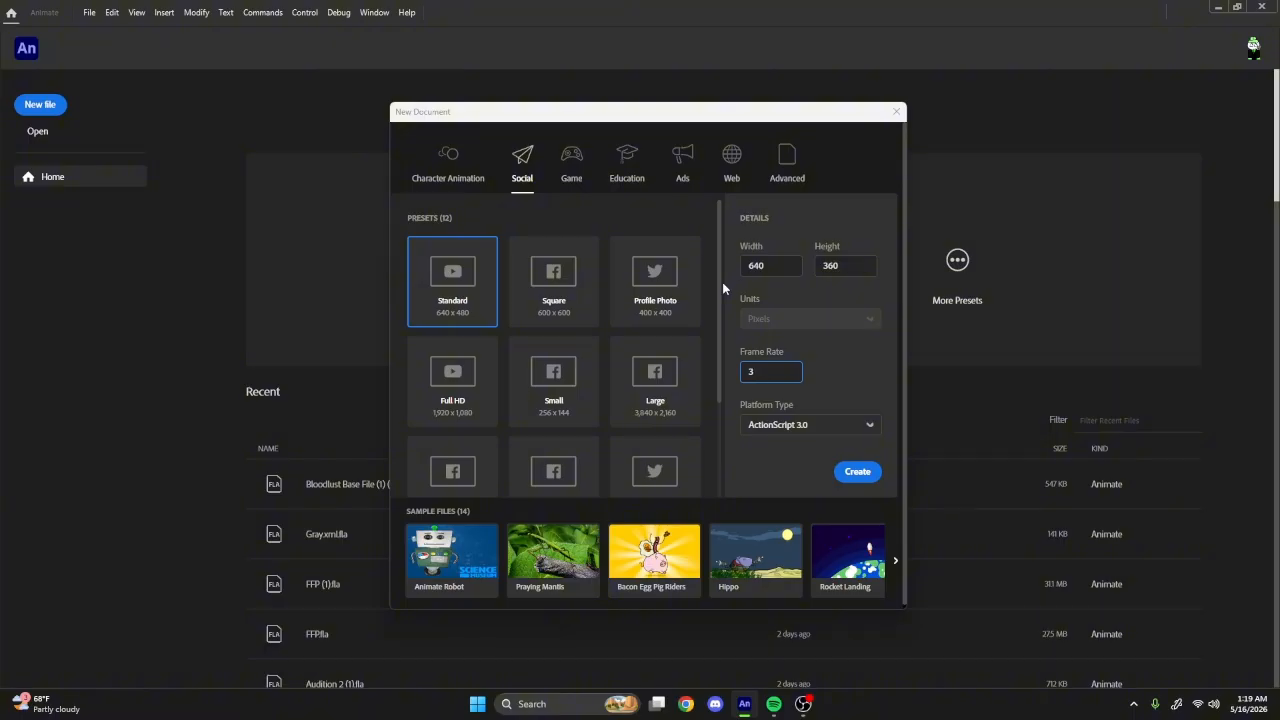
# - Create a 640 × 360 document with a frame rate of 24 and ActionScript 3.0 as its platform type
pyautogui.write('24')
pyautogui.click(814, 426)
pyautogui.click(837, 453)
pyautogui.click(864, 428)
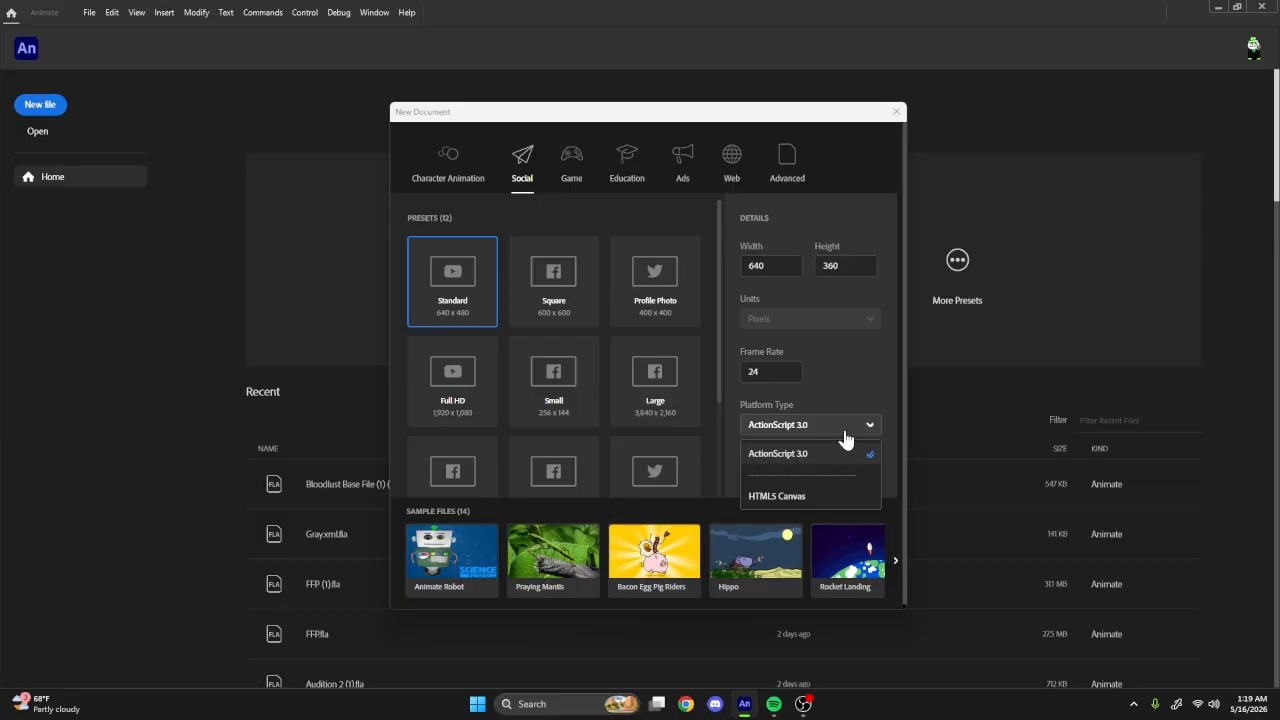
pyautogui.click(846, 440)
pyautogui.click(857, 473)
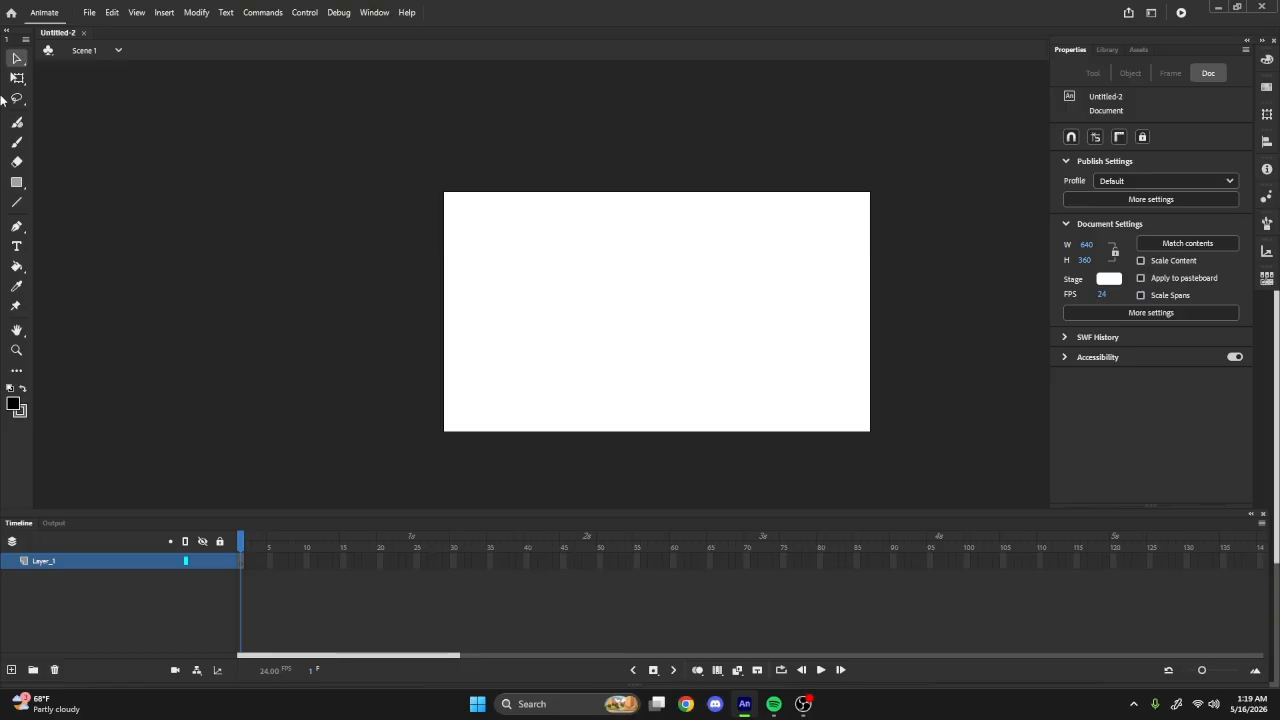
# - Try the Classic Brush with freehand strokes in the middle of the stage and undo them
pyautogui.click(15, 145)
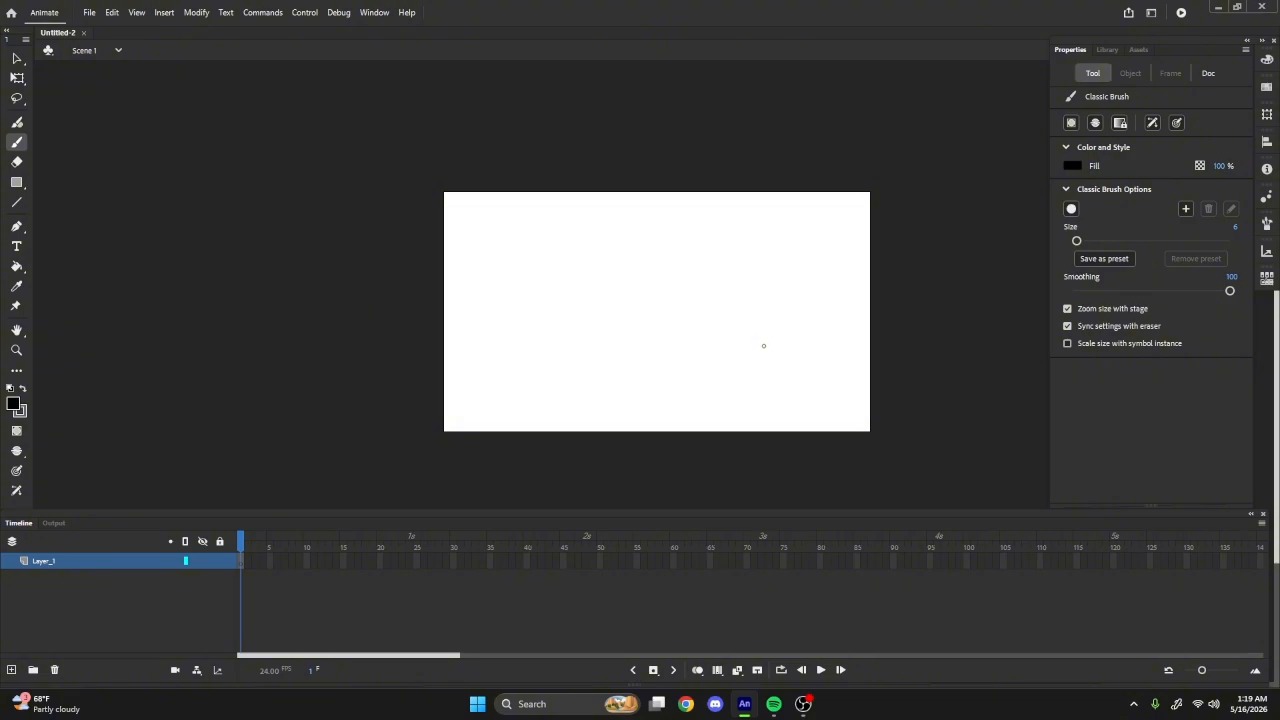
pyautogui.scroll(2, 588, 307)
pyautogui.moveTo(698, 306)
pyautogui.mouseDown()
pyautogui.moveTo(573, 274)
pyautogui.moveTo(599, 320)
pyautogui.moveTo(662, 317)
pyautogui.moveTo(693, 295)
pyautogui.moveTo(660, 298)
pyautogui.mouseUp()
pyautogui.scroll(4, 614, 333)
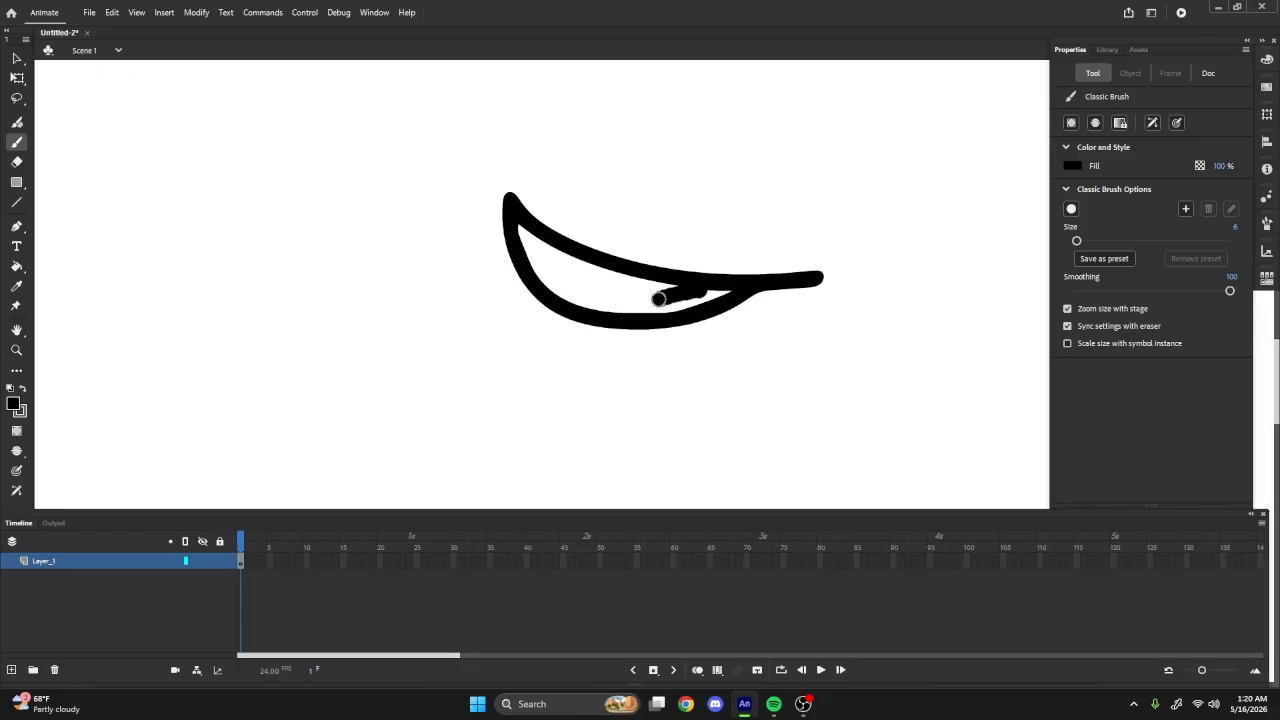
pyautogui.hotkey('ctrl', 'z')
pyautogui.hotkey('ctrl', 'z')
pyautogui.scroll(-2, 527, 328)
pyautogui.scroll(-1, 434, 297)
pyautogui.scroll(1, 675, 367)
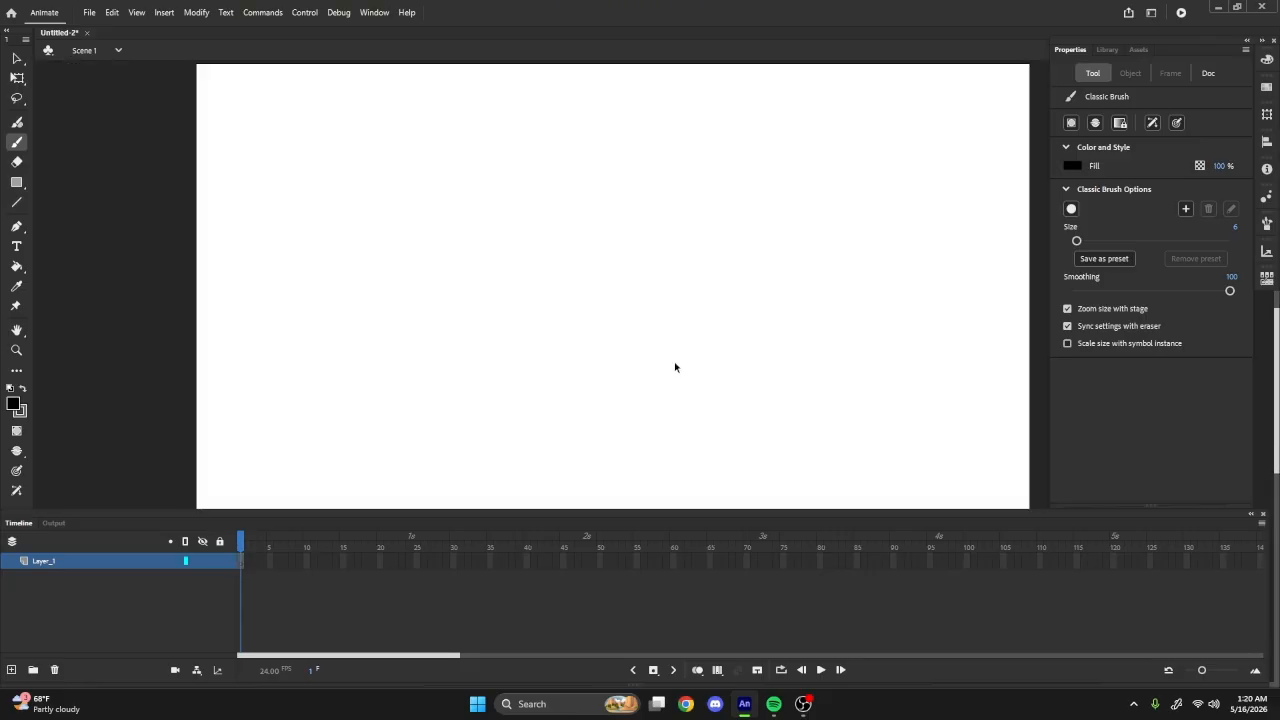
# - Open the Animate document Bloodlust Base File (4) from the Downloads folder
pyautogui.click(89, 12)
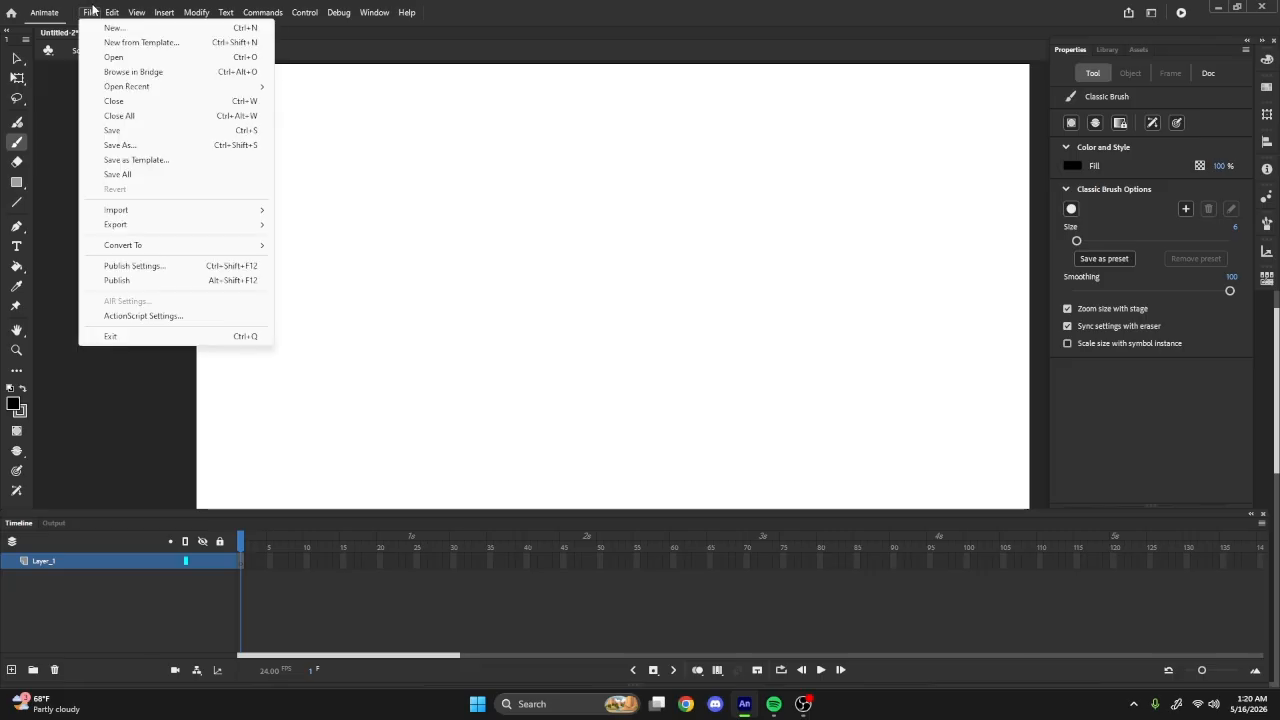
pyautogui.click(131, 57)
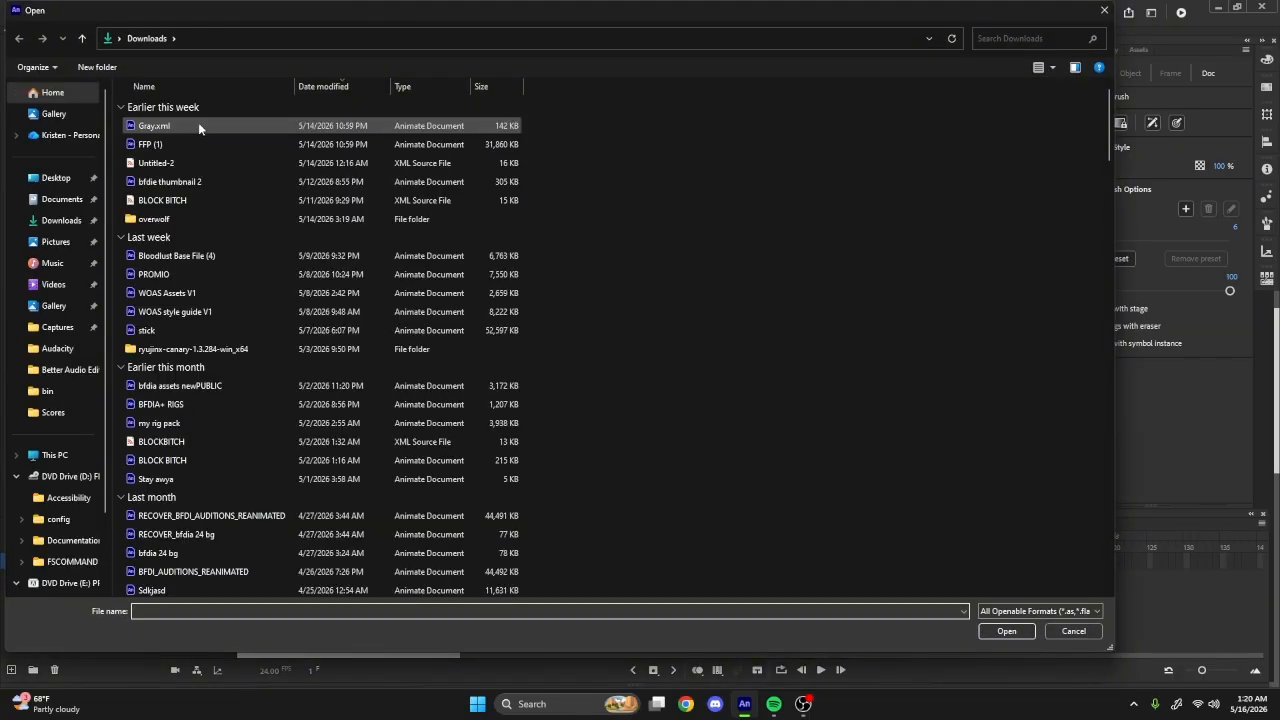
pyautogui.doubleClick(190, 255)
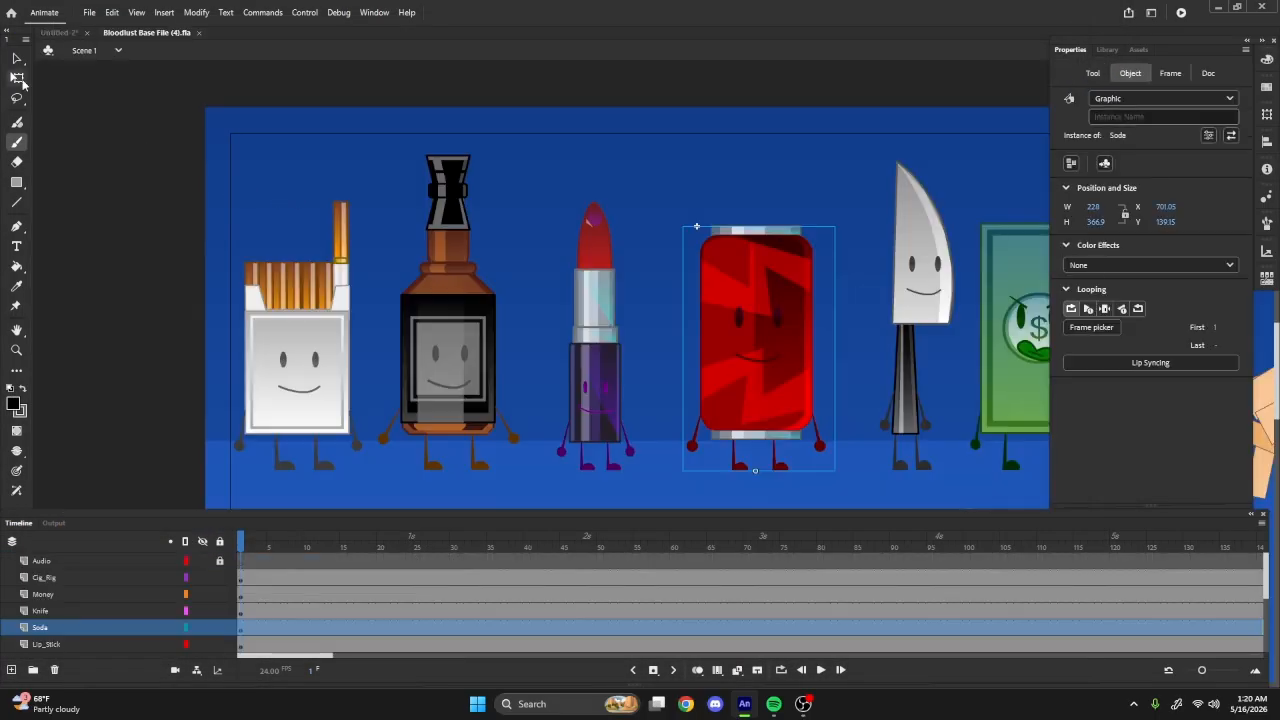
# - Copy the red Soda can character and paste it in place into the Untitled-2 document
pyautogui.click(16, 77)
pyautogui.rightClick(769, 406)
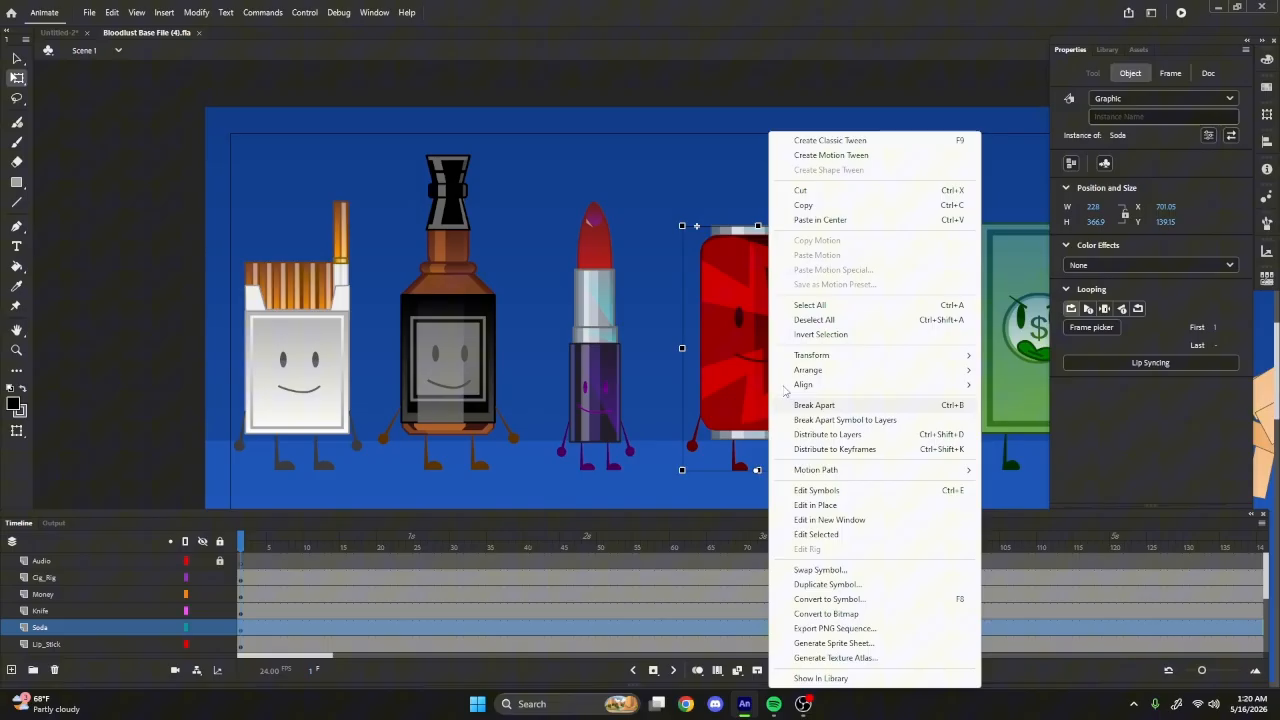
pyautogui.click(810, 205)
pyautogui.click(60, 32)
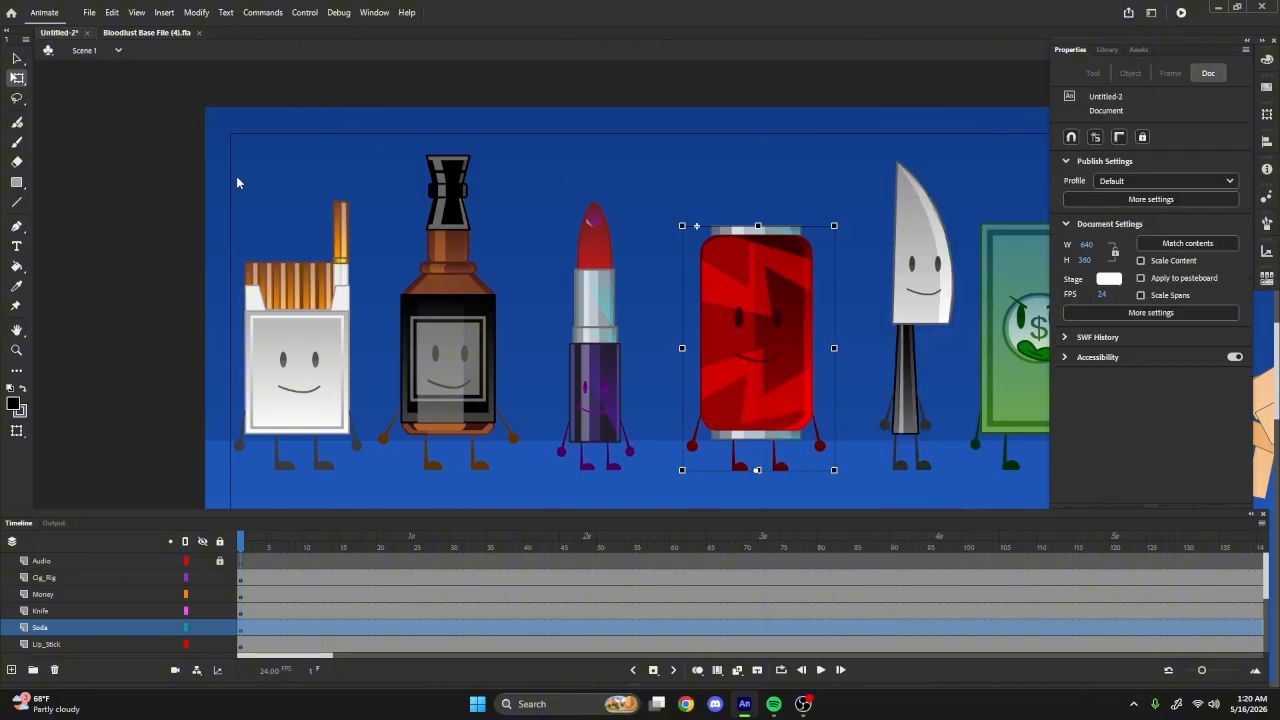
pyautogui.rightClick(446, 330)
pyautogui.click(510, 382)
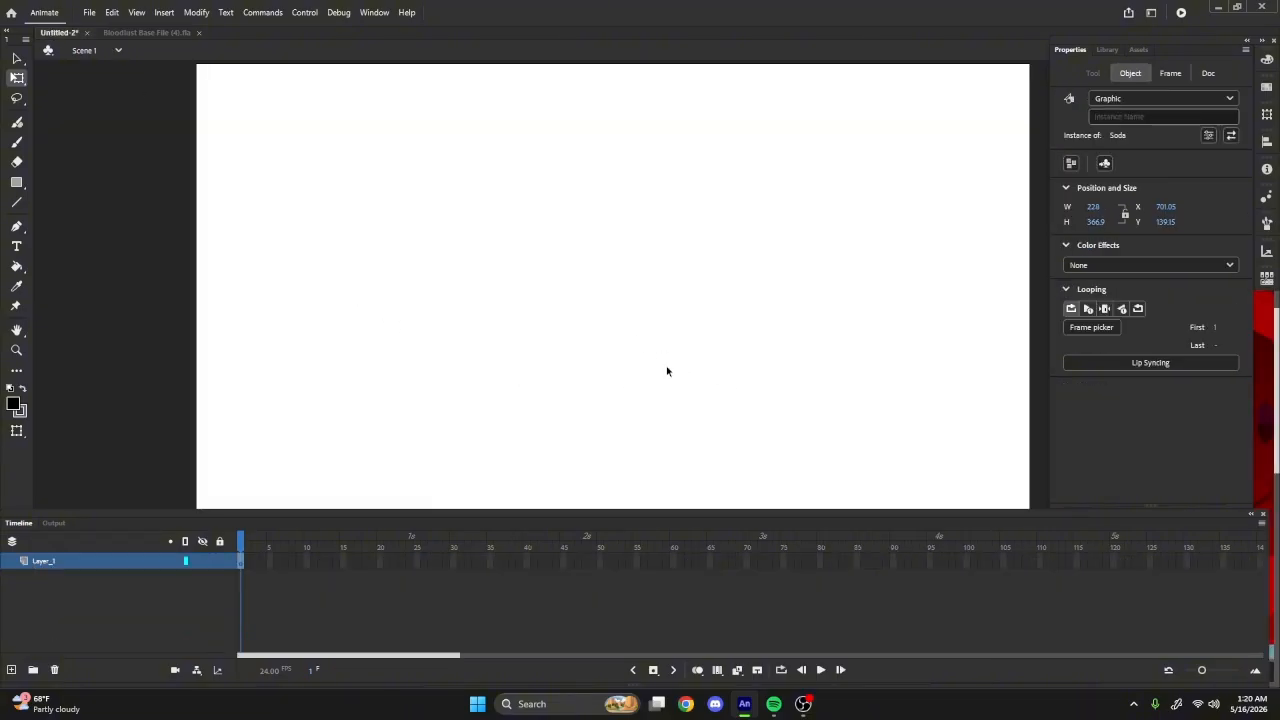
# - Move the Soda can onto the middle of the stage and scale it down to about 192 × 299
pyautogui.scroll(-3, 667, 371)
pyautogui.moveTo(880, 403); pyautogui.dragTo(655, 363)
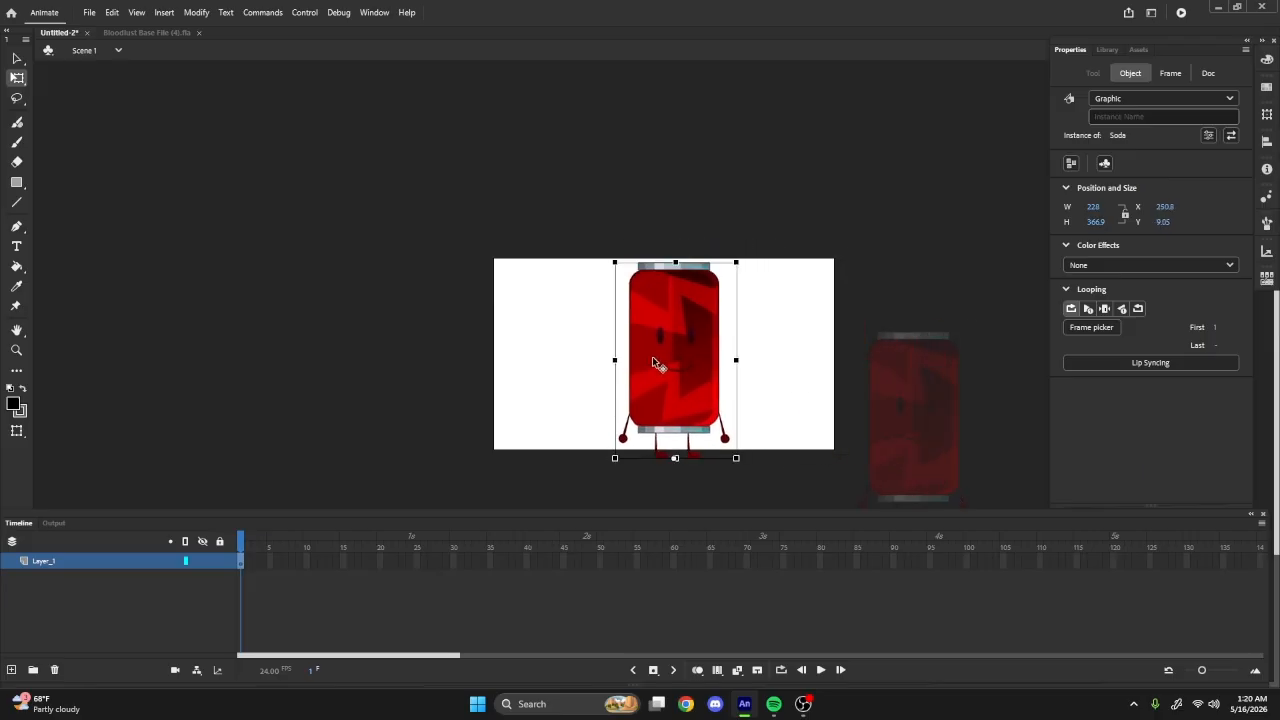
pyautogui.moveTo(737, 262); pyautogui.dragTo(726, 298)
pyautogui.moveTo(671, 377); pyautogui.dragTo(659, 360)
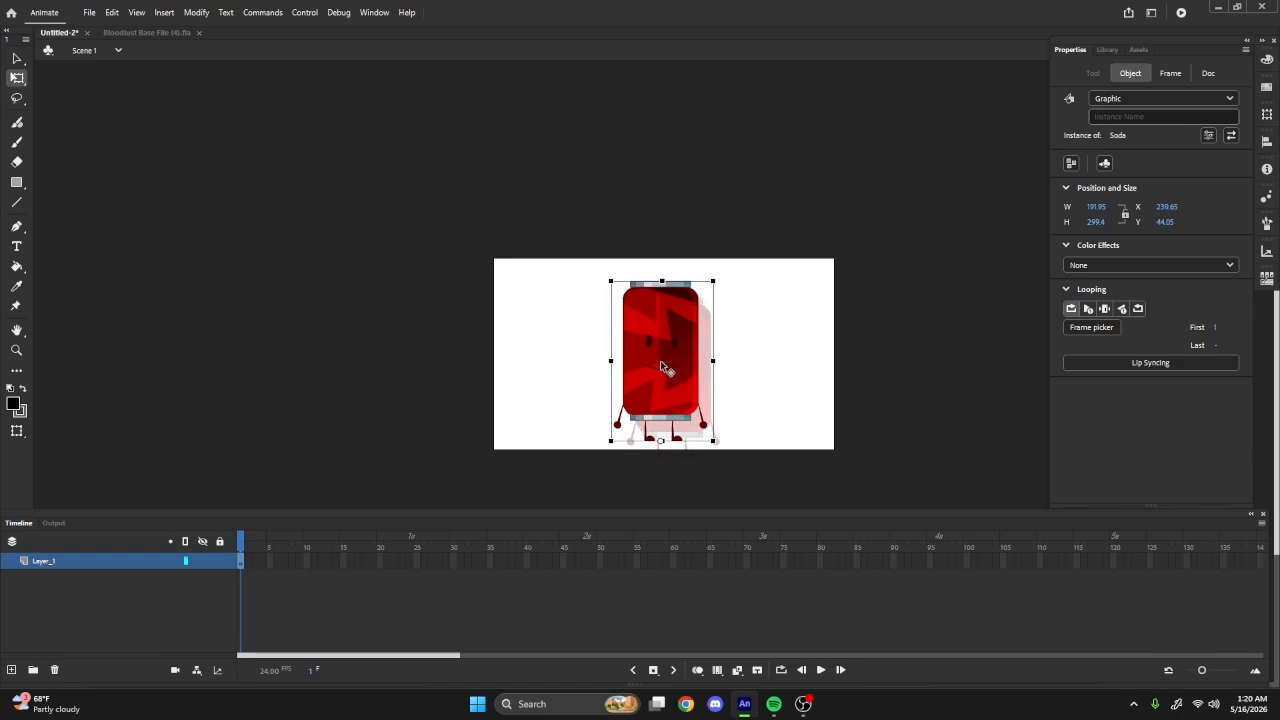
pyautogui.click(737, 438)
pyautogui.scroll(3, 738, 445)
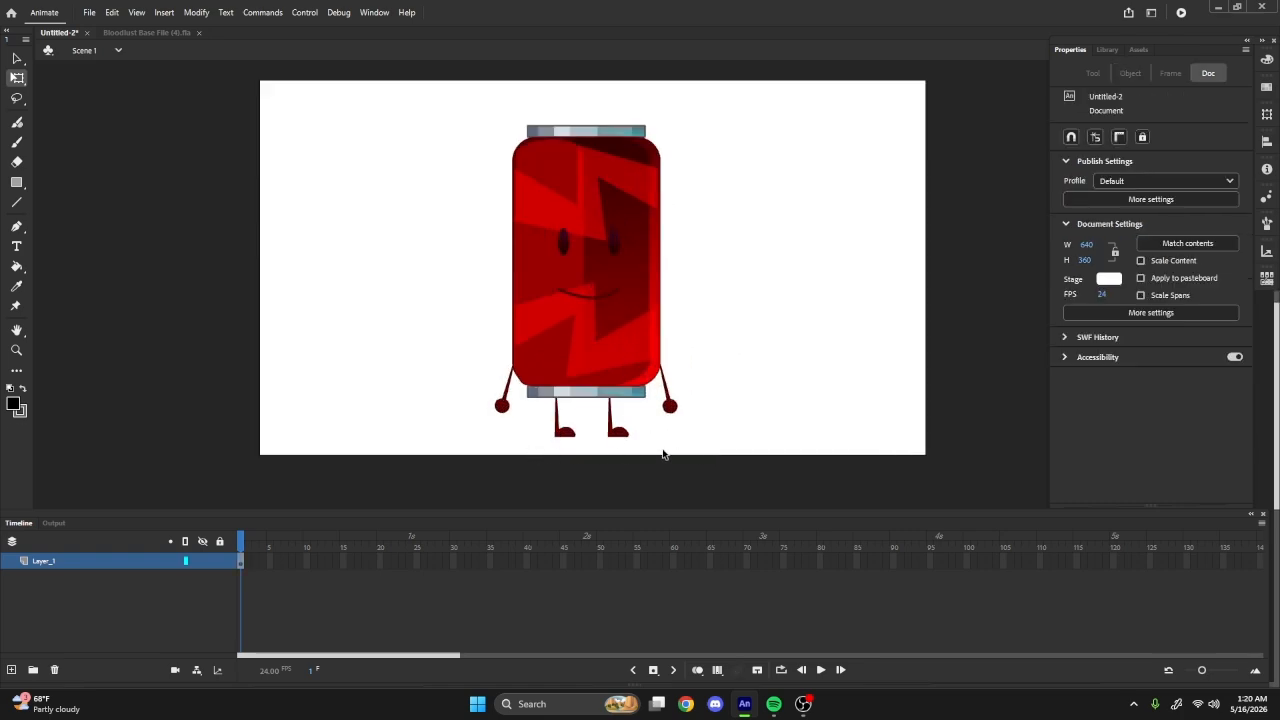
# - Copy the blue background from Bloodlust Base File (4) into Untitled-2, on a separate layer behind the Soda can
pyautogui.click(160, 38)
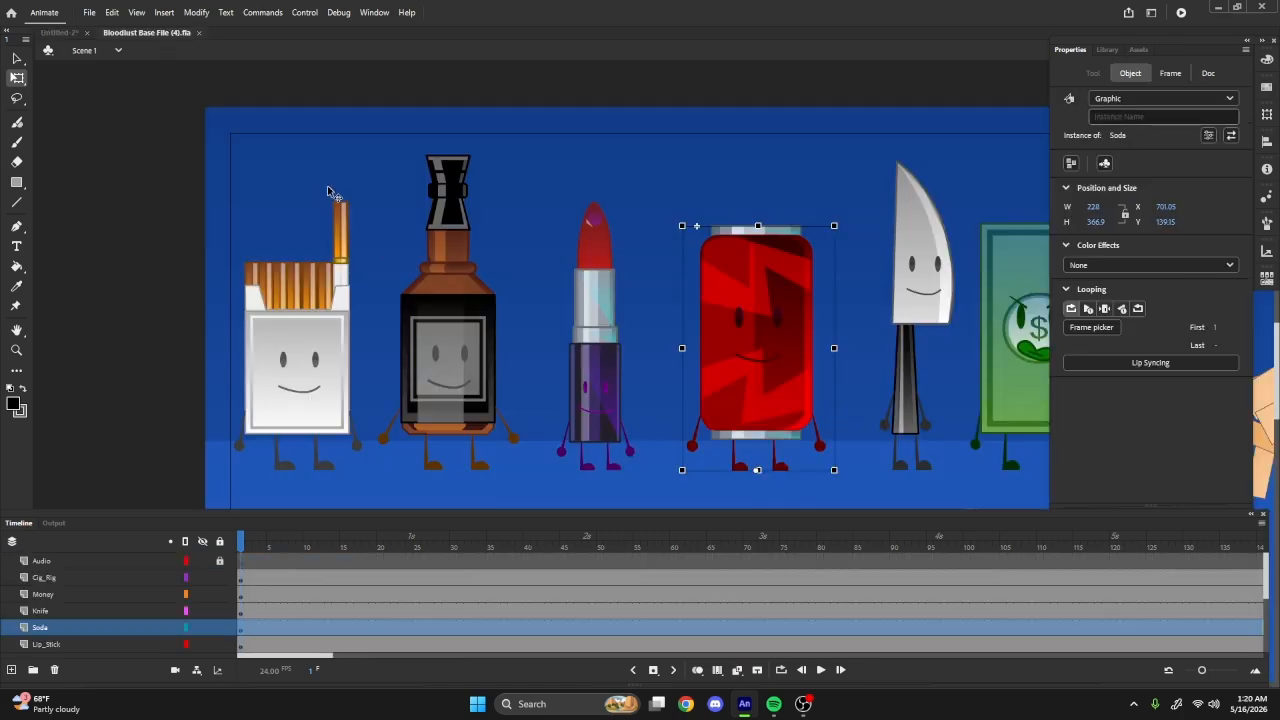
pyautogui.rightClick(324, 190)
pyautogui.click(374, 207)
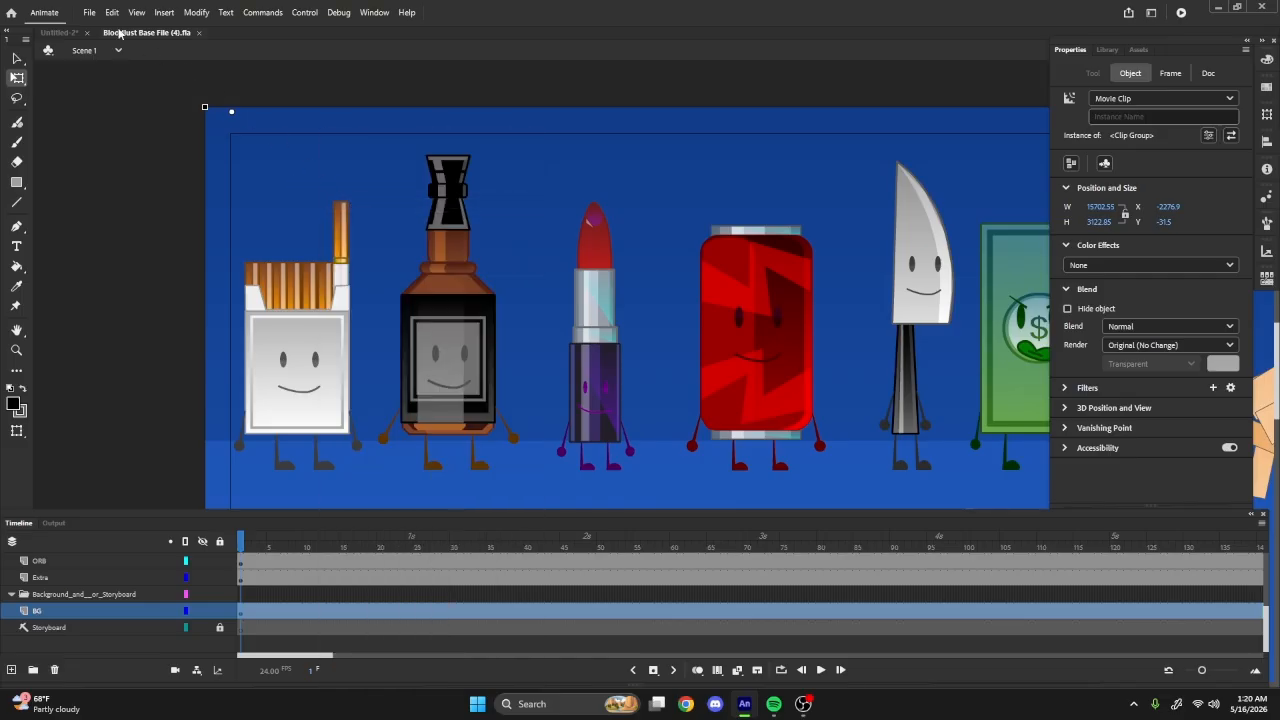
pyautogui.click(58, 32)
# - Change the Soda instance's symbol type to Movie Clip on the main scene
pyautogui.doubleClick(340, 410)
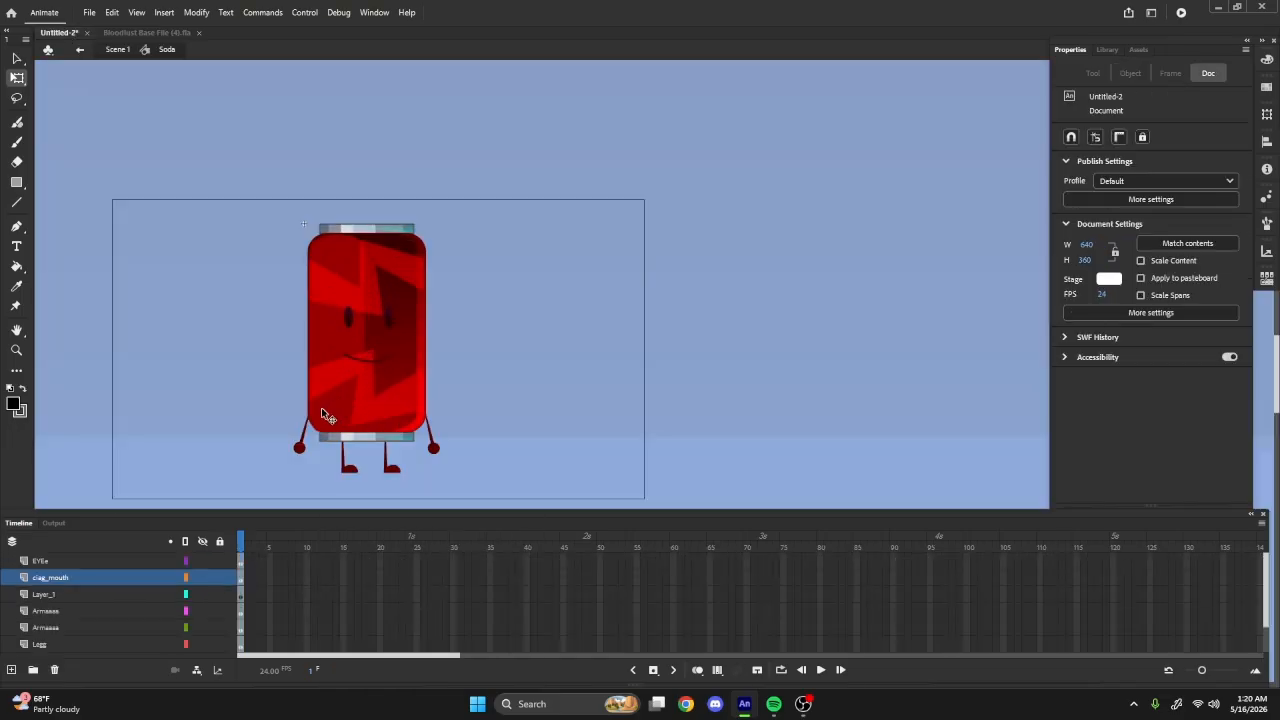
pyautogui.click(117, 49)
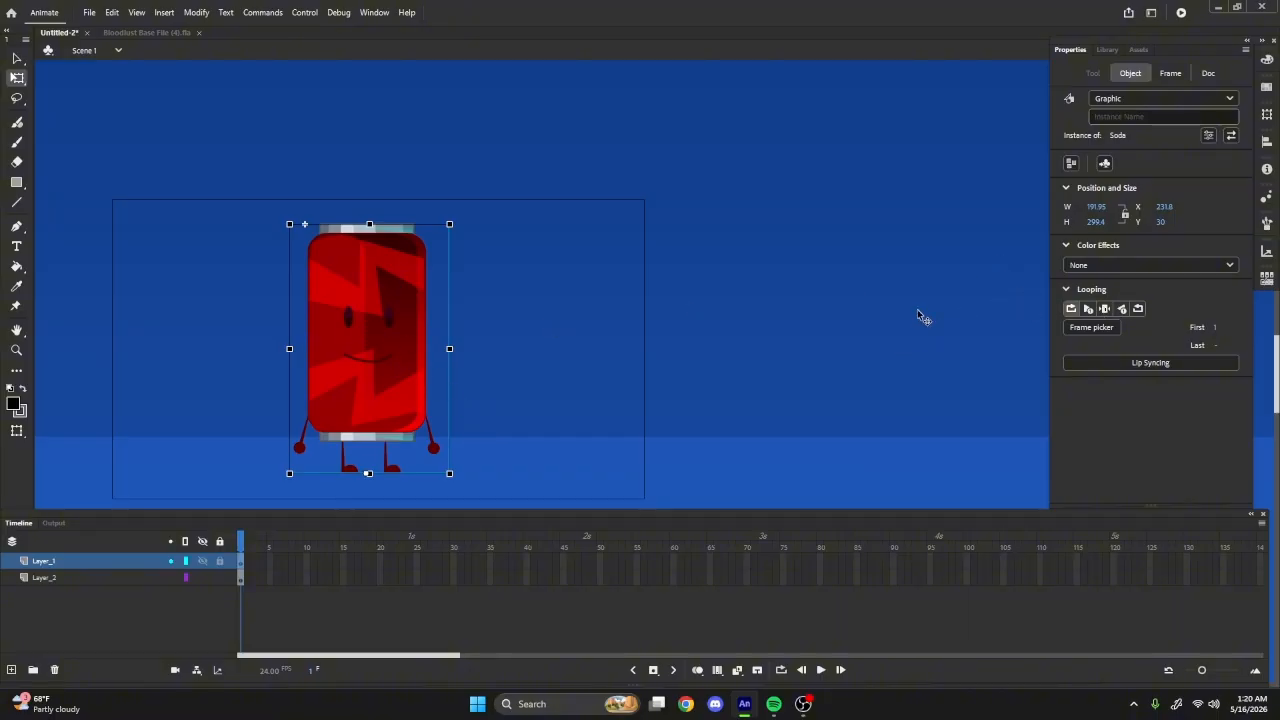
pyautogui.click(1120, 98)
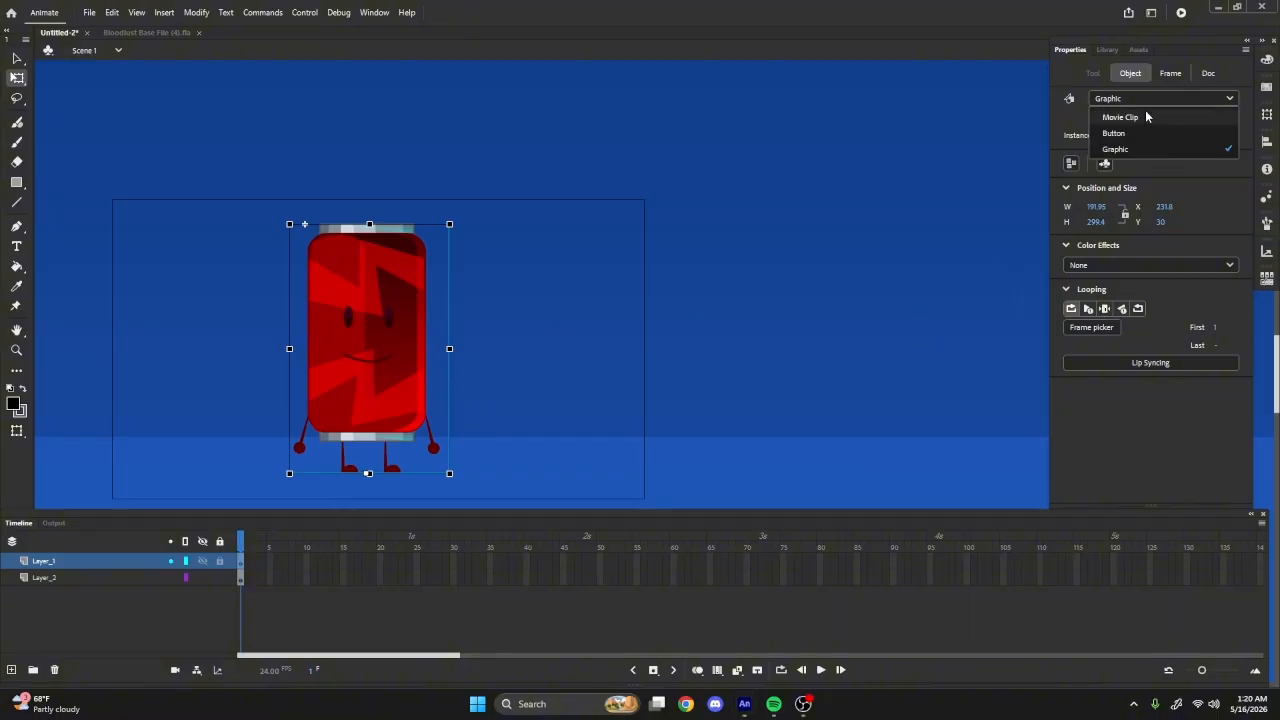
pyautogui.click(1150, 117)
pyautogui.scroll(-3, 574, 389)
pyautogui.scroll(5, 468, 381)
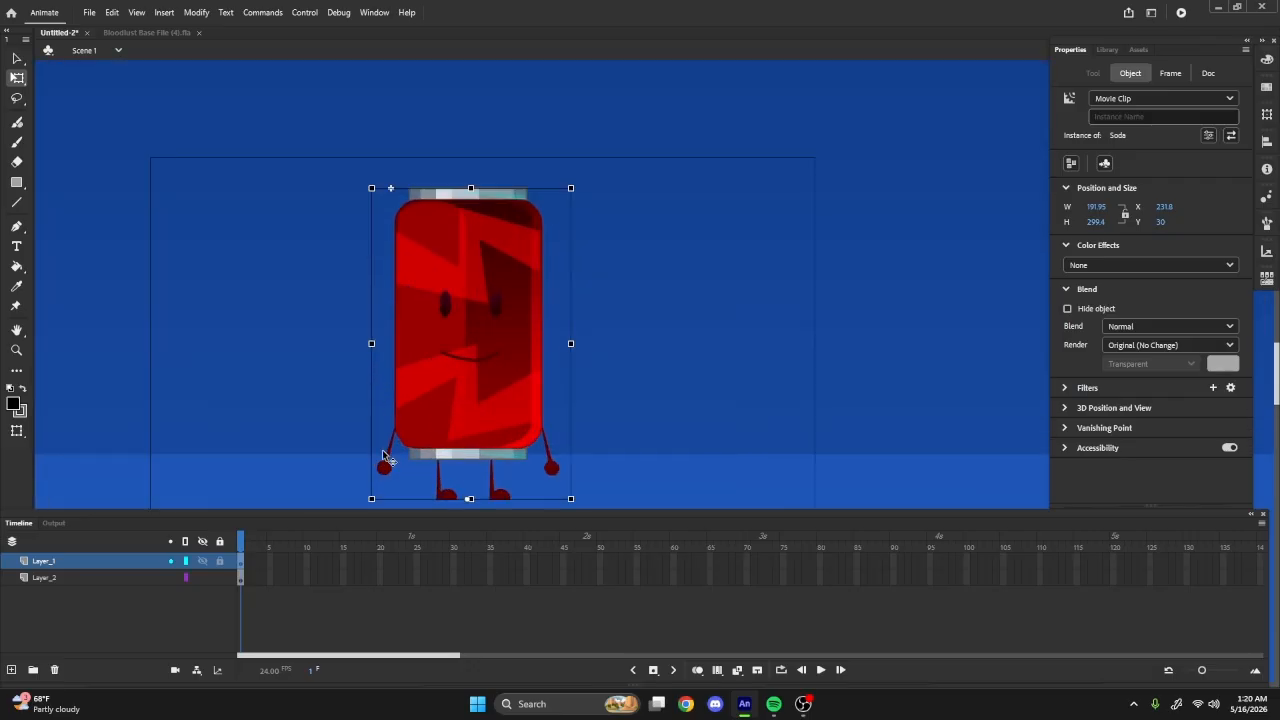
# - Open the Soda symbol for editing and extend all its layers to frame 5
pyautogui.doubleClick(483, 433)
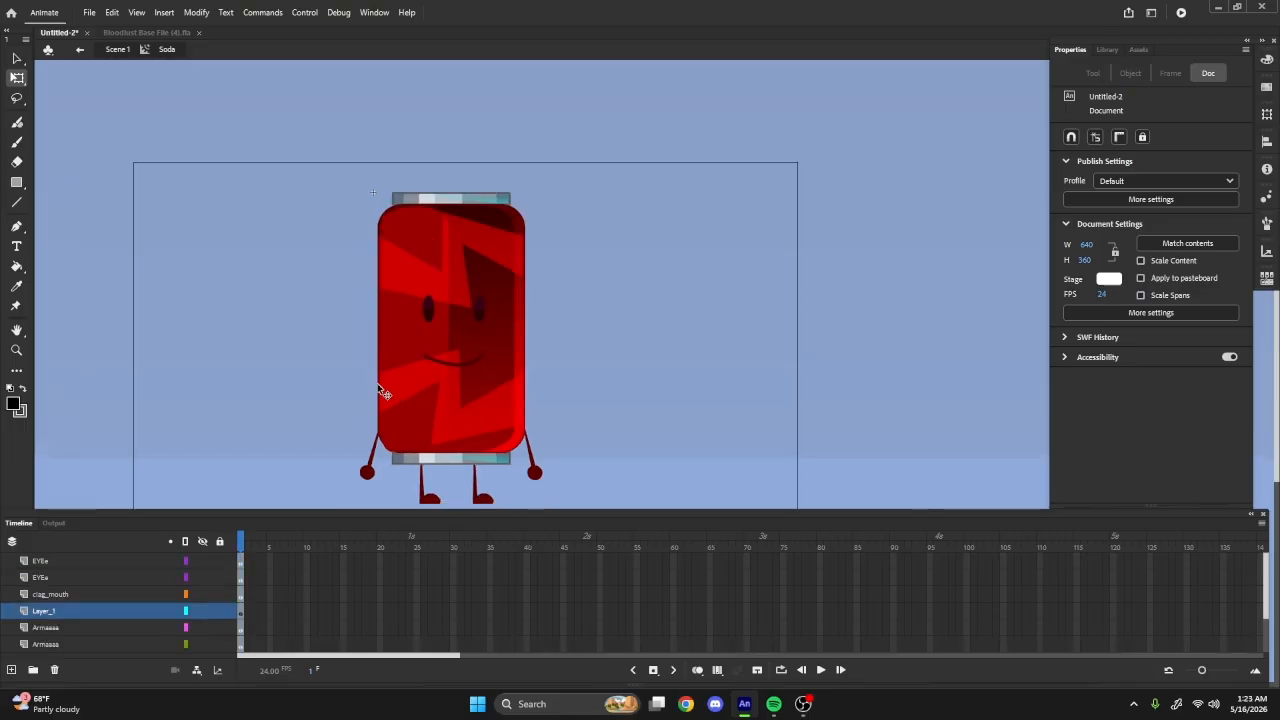
pyautogui.scroll(-2, 377, 383)
pyautogui.scroll(2, 445, 432)
pyautogui.scroll(1, 708, 284)
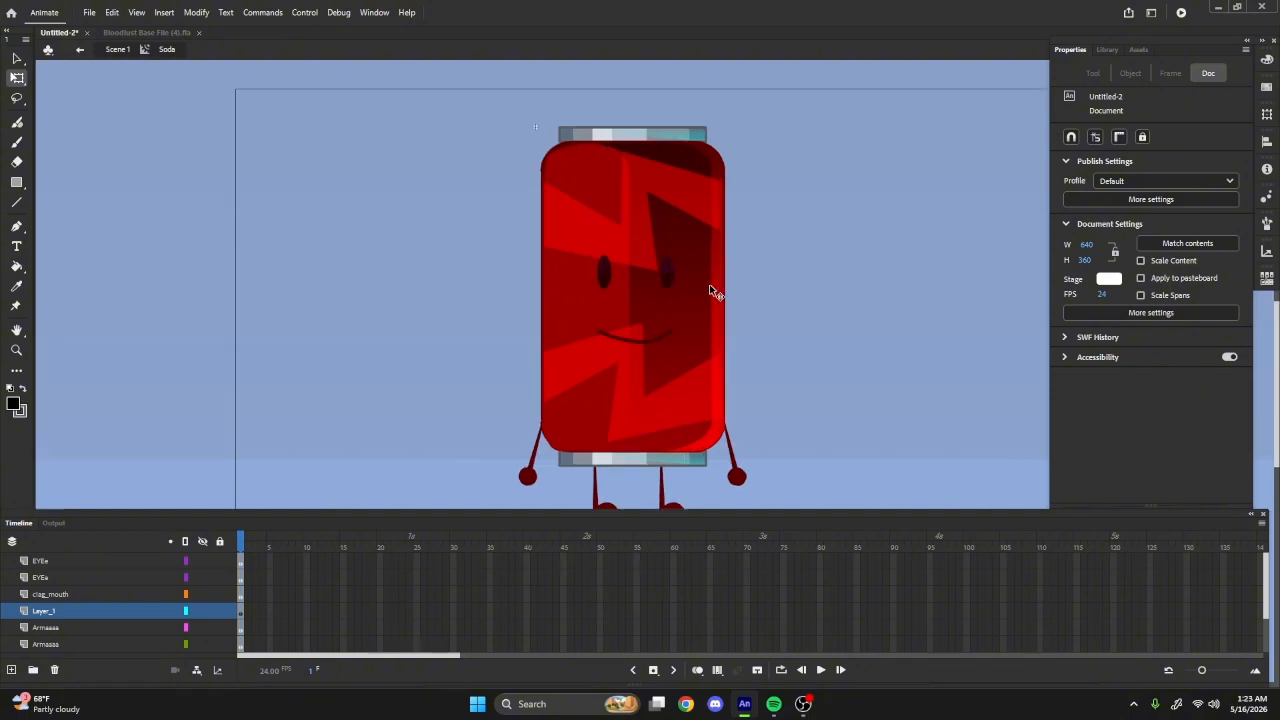
pyautogui.press('F5')
pyautogui.press('F5')
pyautogui.press('F5')
pyautogui.press('F5')
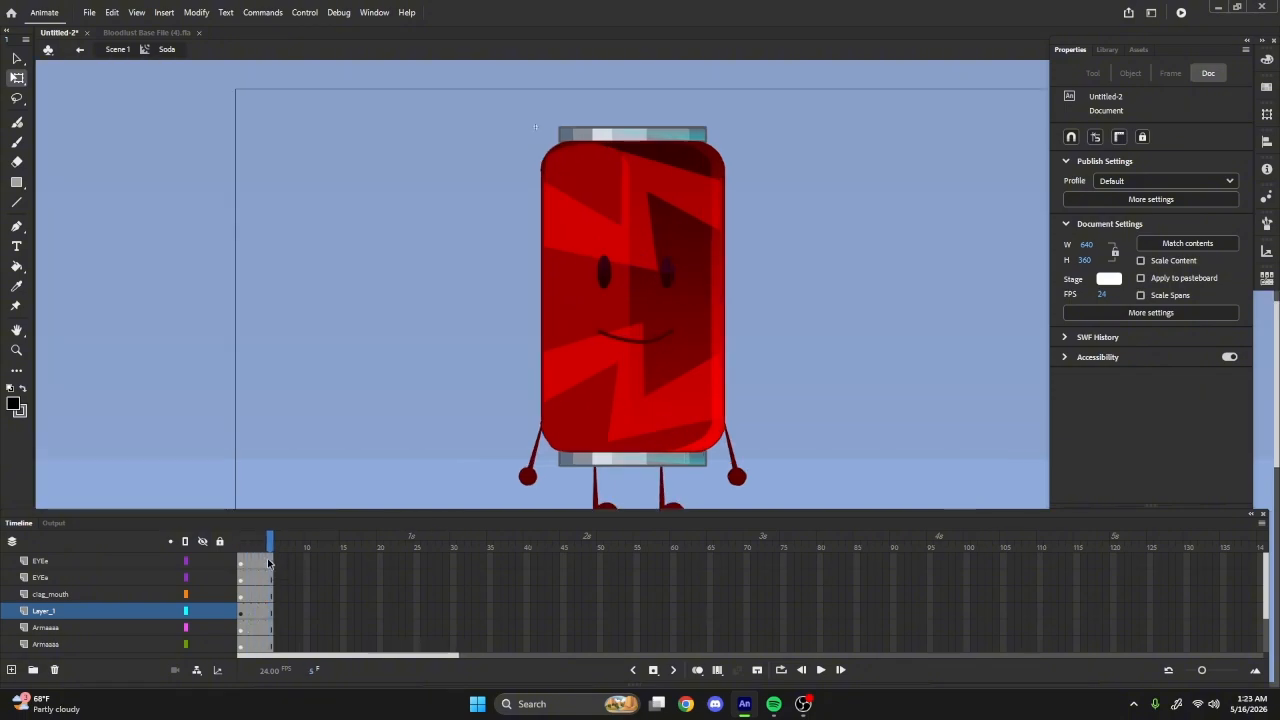
# - Insert keyframes at frame 5 on every layer of the Soda symbol
pyautogui.moveTo(268, 564); pyautogui.dragTo(268, 657)
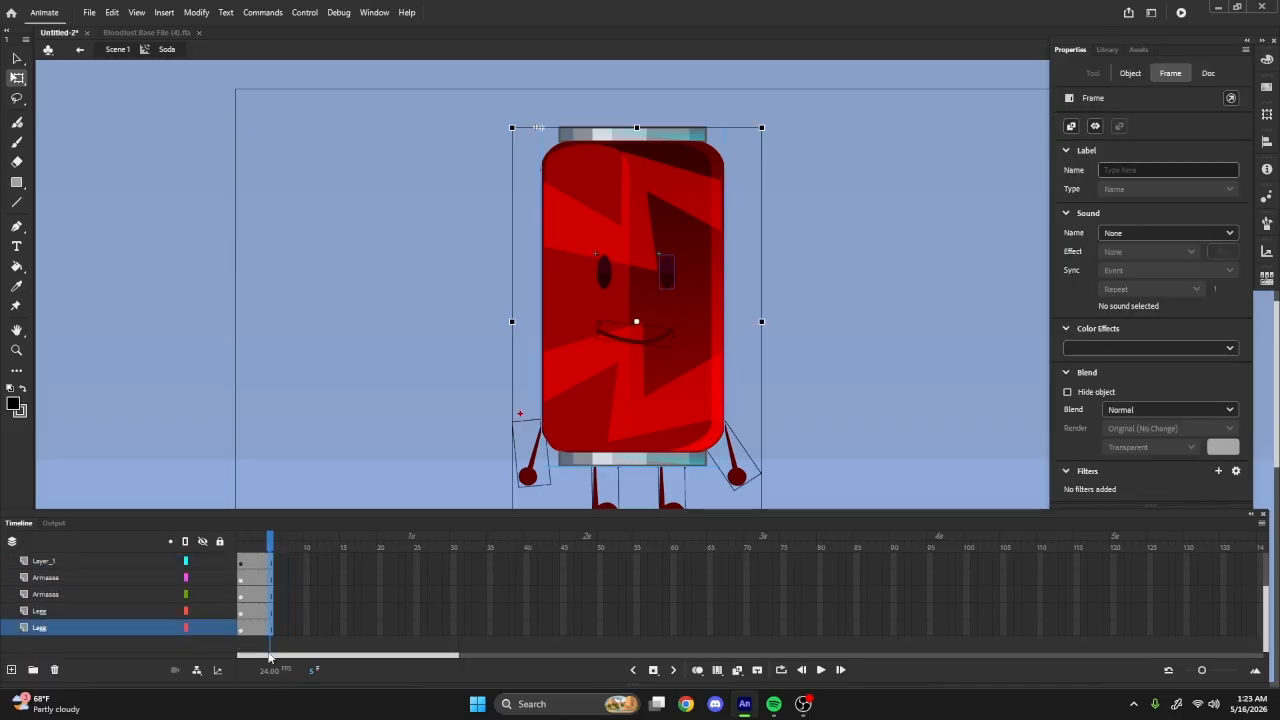
pyautogui.press('F6')
pyautogui.moveTo(272, 549); pyautogui.dragTo(272, 628)
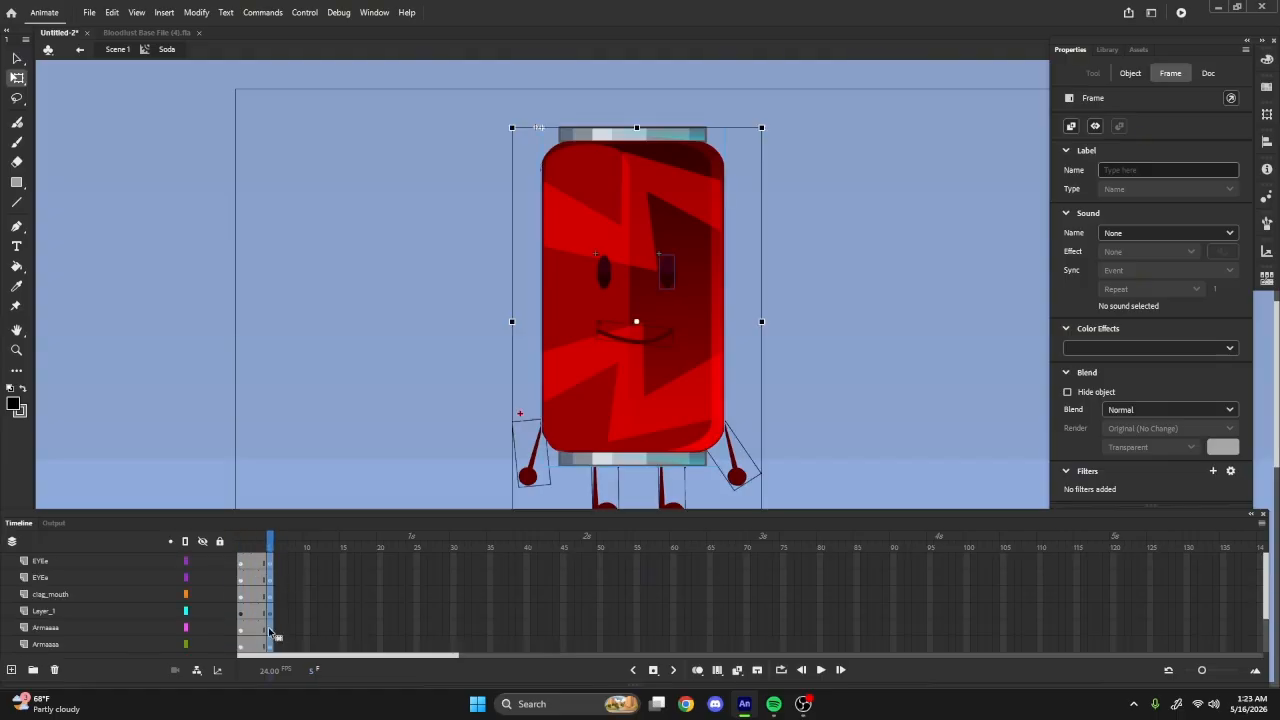
pyautogui.moveTo(271, 549); pyautogui.dragTo(496, 543)
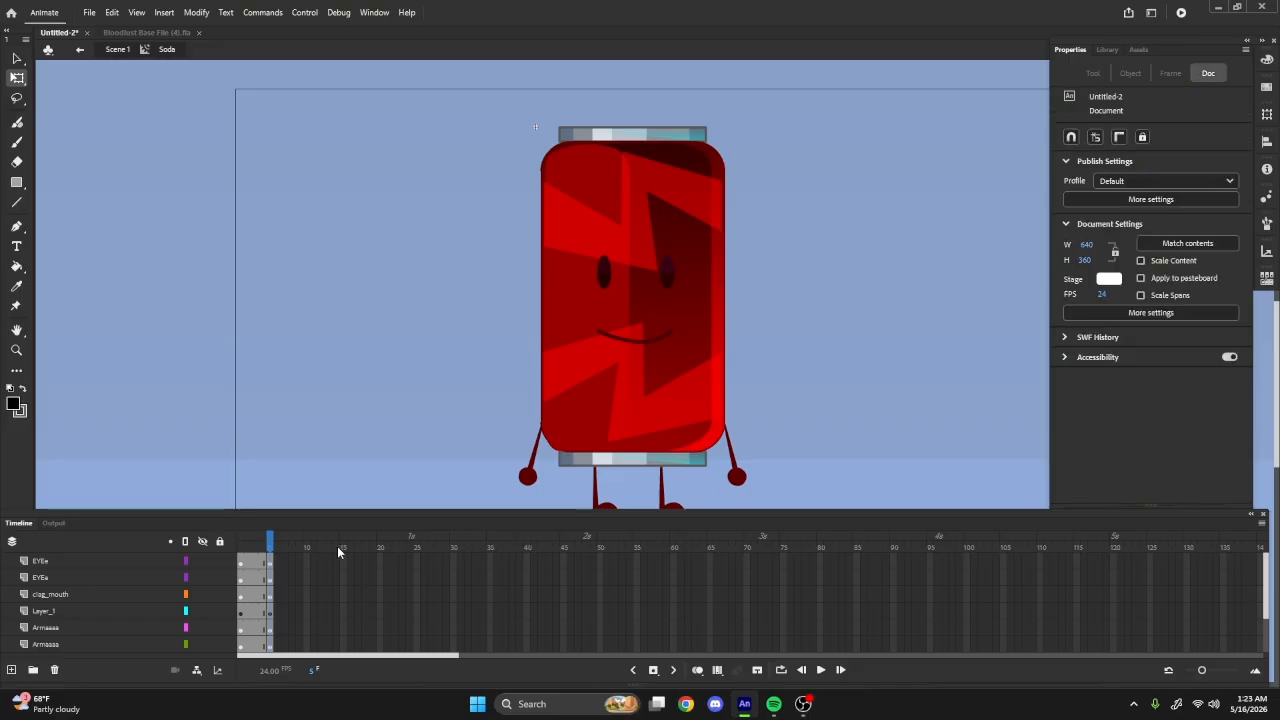
# - Tilt the can's body, face and arms to the left at frame 5 and add classic tweens across all layers
pyautogui.moveTo(924, 192); pyautogui.dragTo(465, 442)
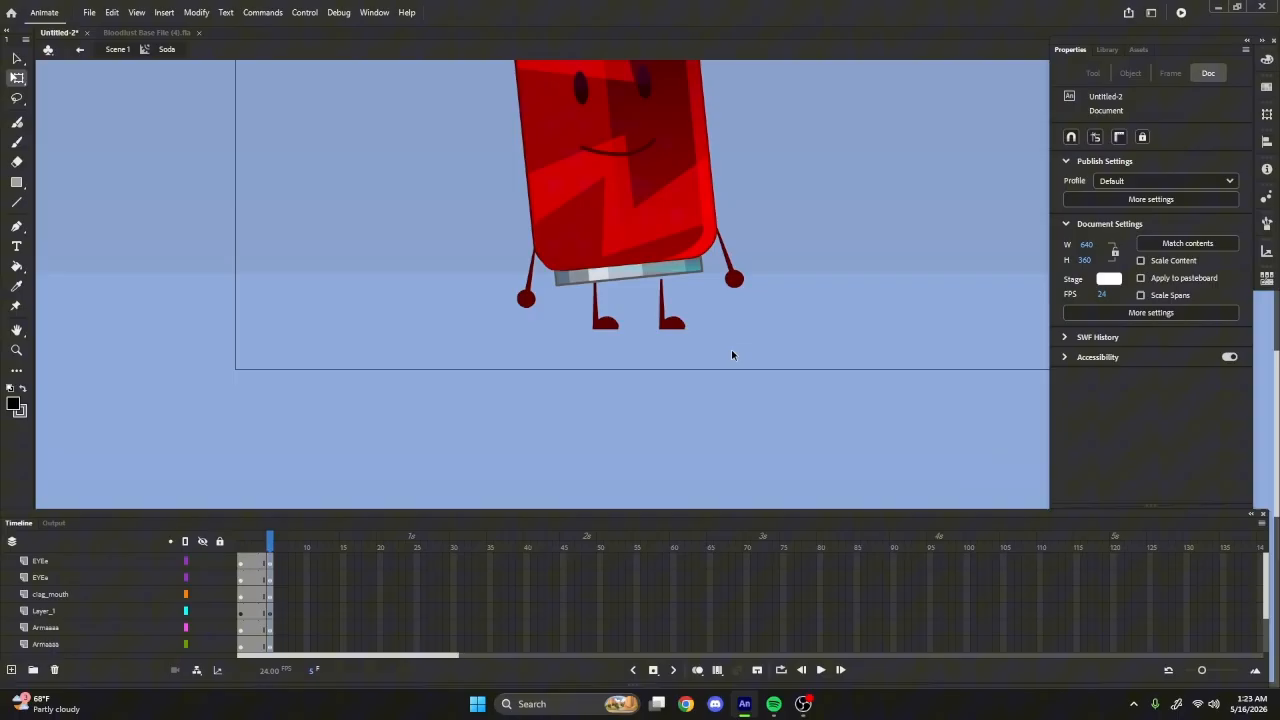
pyautogui.moveTo(731, 347); pyautogui.dragTo(578, 318)
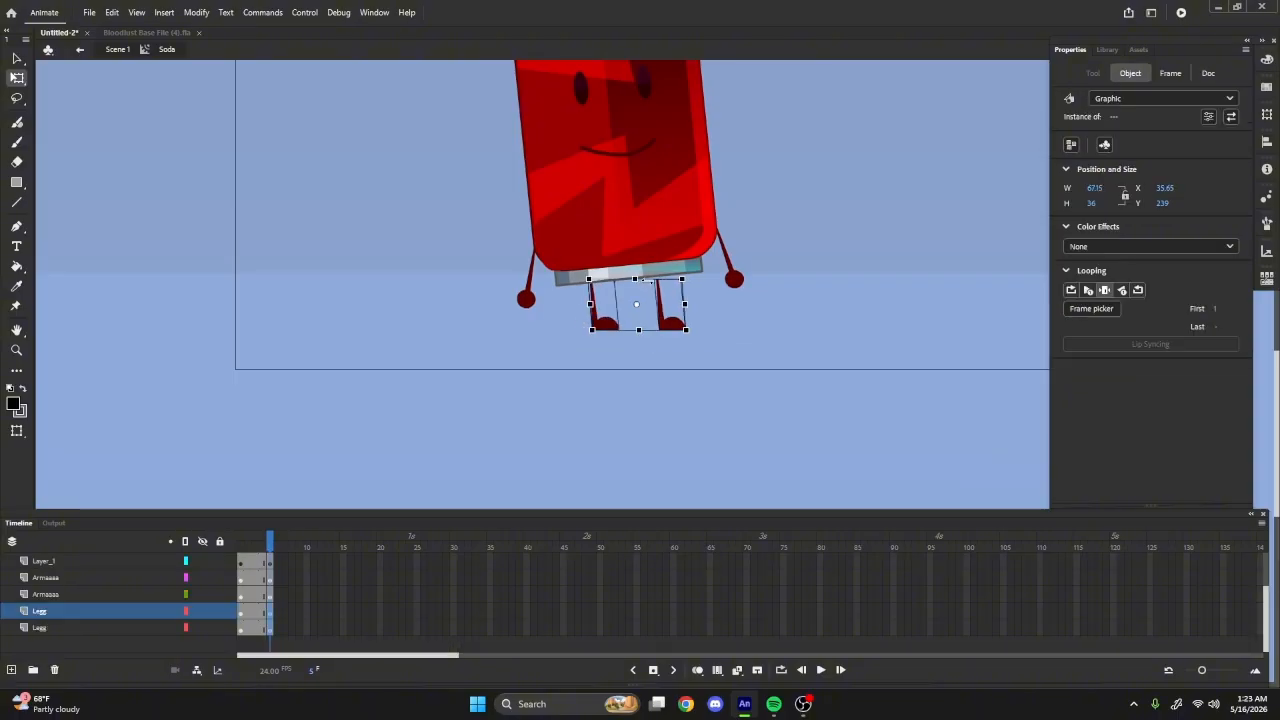
pyautogui.scroll(2, 648, 282)
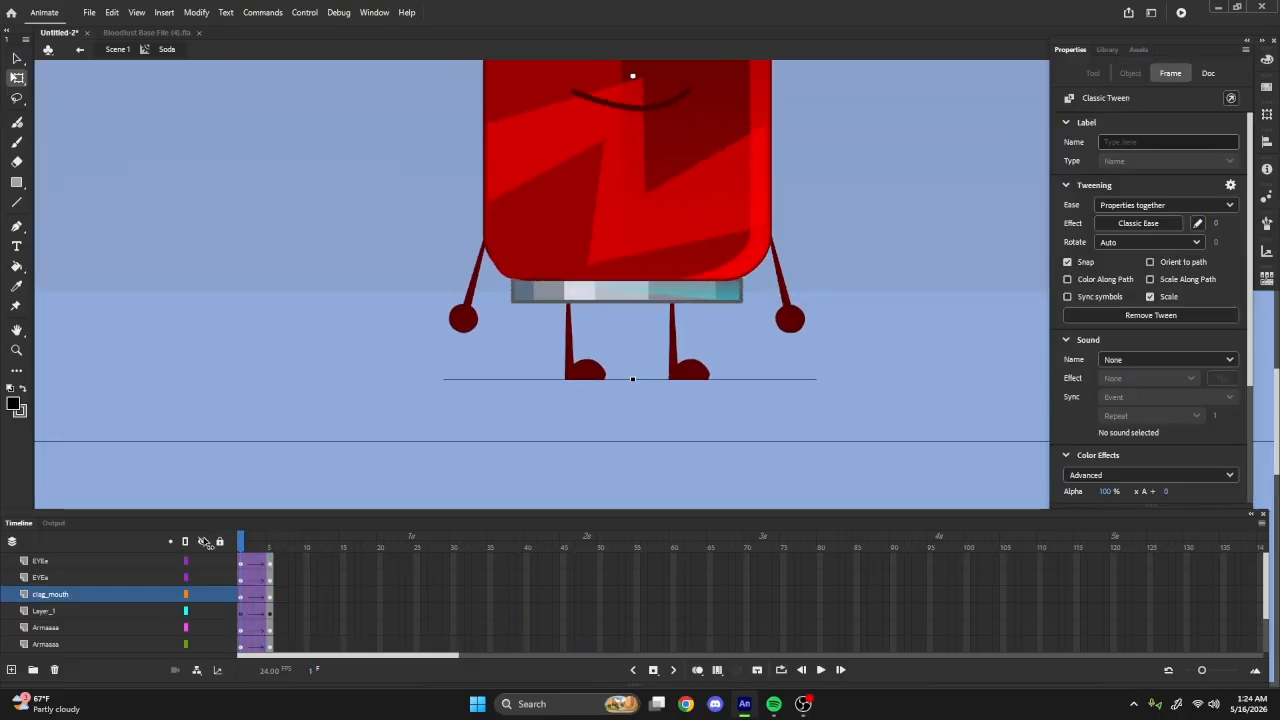
pyautogui.click(533, 471)
pyautogui.scroll(-2, 730, 386)
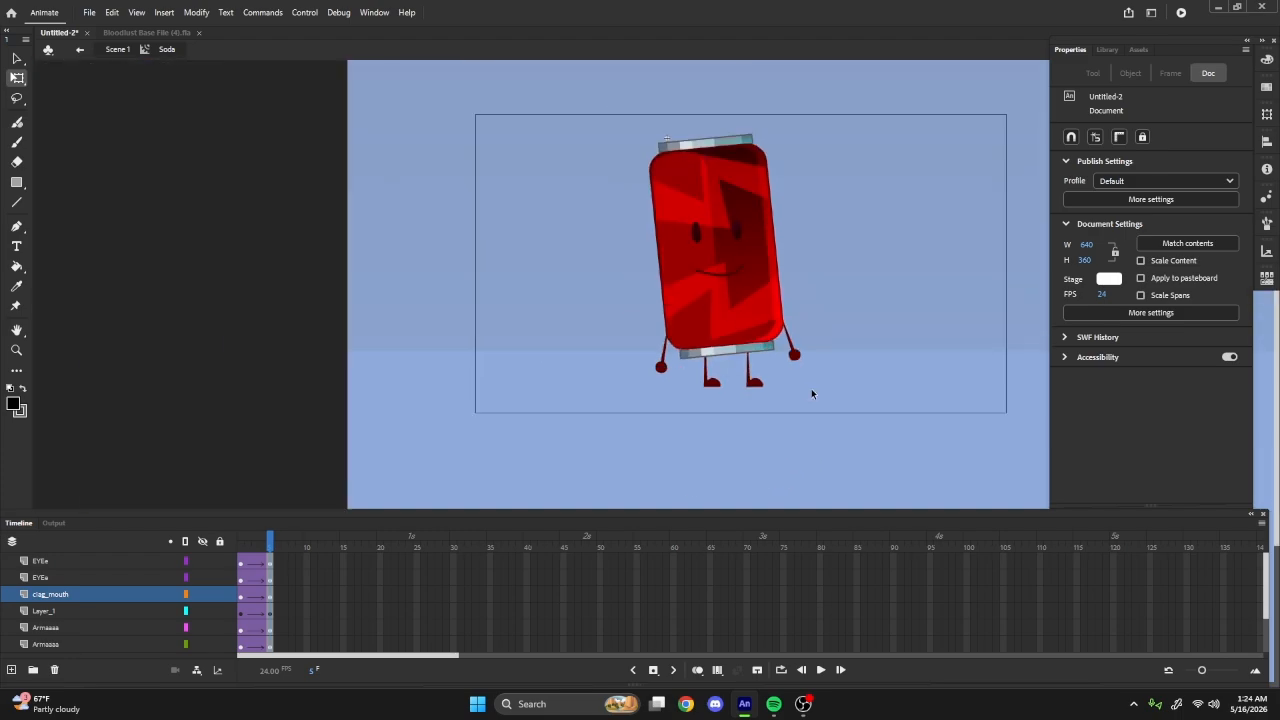
pyautogui.scroll(3, 811, 388)
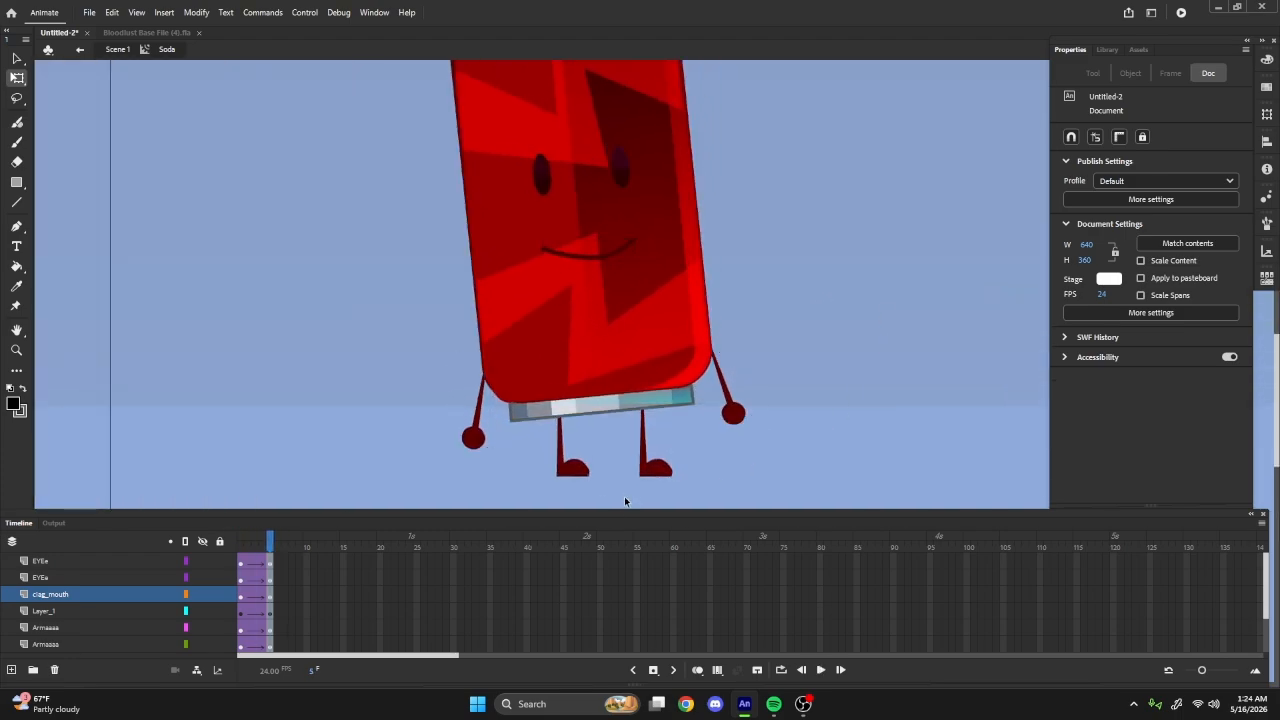
# - Skew both legs at frame 5 so their tops lean left towards the tilted body
pyautogui.moveTo(792, 466); pyautogui.dragTo(560, 462)
pyautogui.scroll(3, 676, 458)
pyautogui.moveTo(600, 337); pyautogui.dragTo(586, 337)
pyautogui.click(790, 461)
pyautogui.scroll(-3, 754, 498)
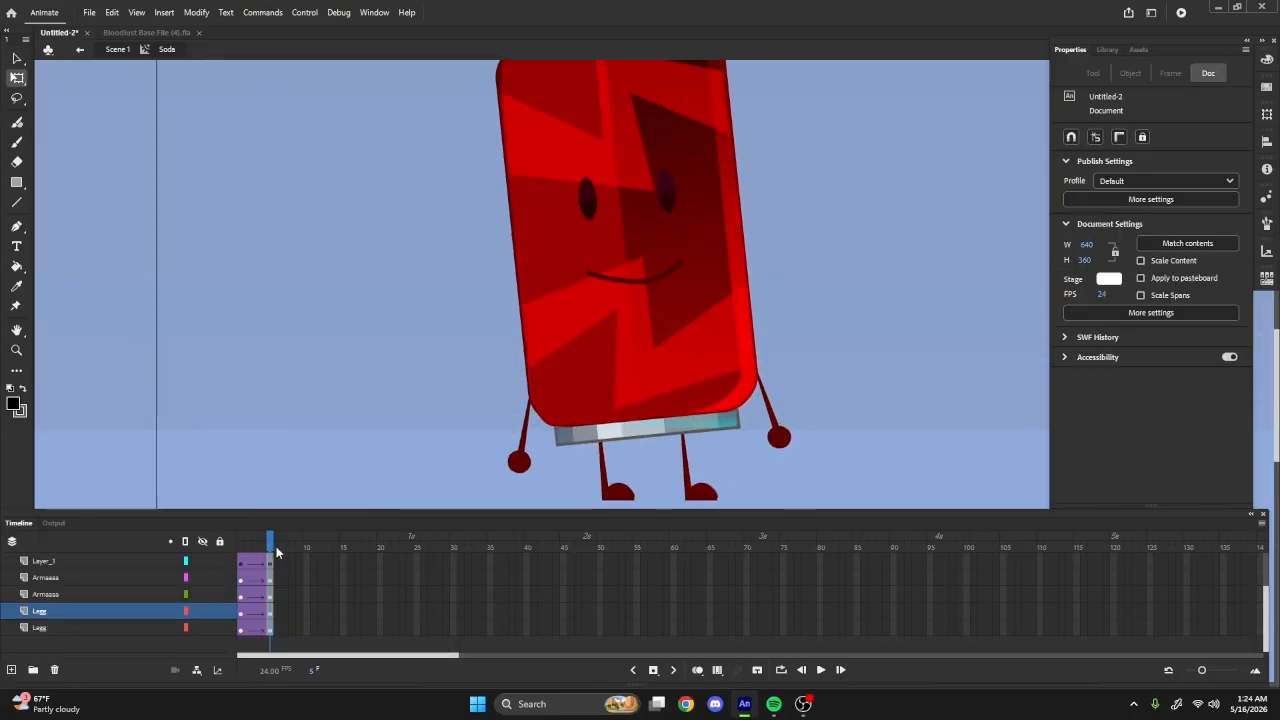
# - Undo the latest changes back through the classic tweens on the layers
pyautogui.moveTo(276, 546); pyautogui.dragTo(310, 523)
pyautogui.hotkey('ctrl', 'z')
pyautogui.hotkey('ctrl', 'z')
pyautogui.hotkey('ctrl', 'z')
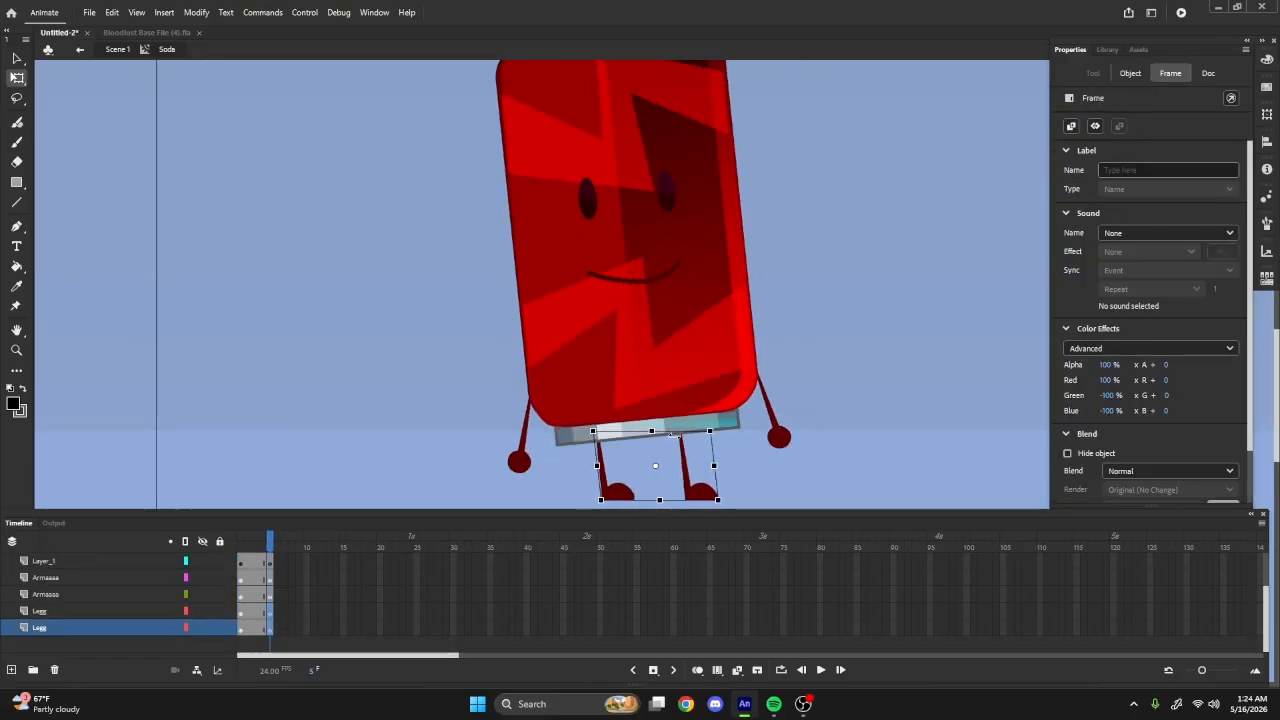
# - Rotate both arms upward at frame 5 so the hands are raised on either side of the body
pyautogui.scroll(3, 692, 465)
pyautogui.scroll(-5, 820, 440)
pyautogui.click(765, 420)
pyautogui.moveTo(777, 442); pyautogui.dragTo(767, 267)
pyautogui.scroll(2, 783, 330)
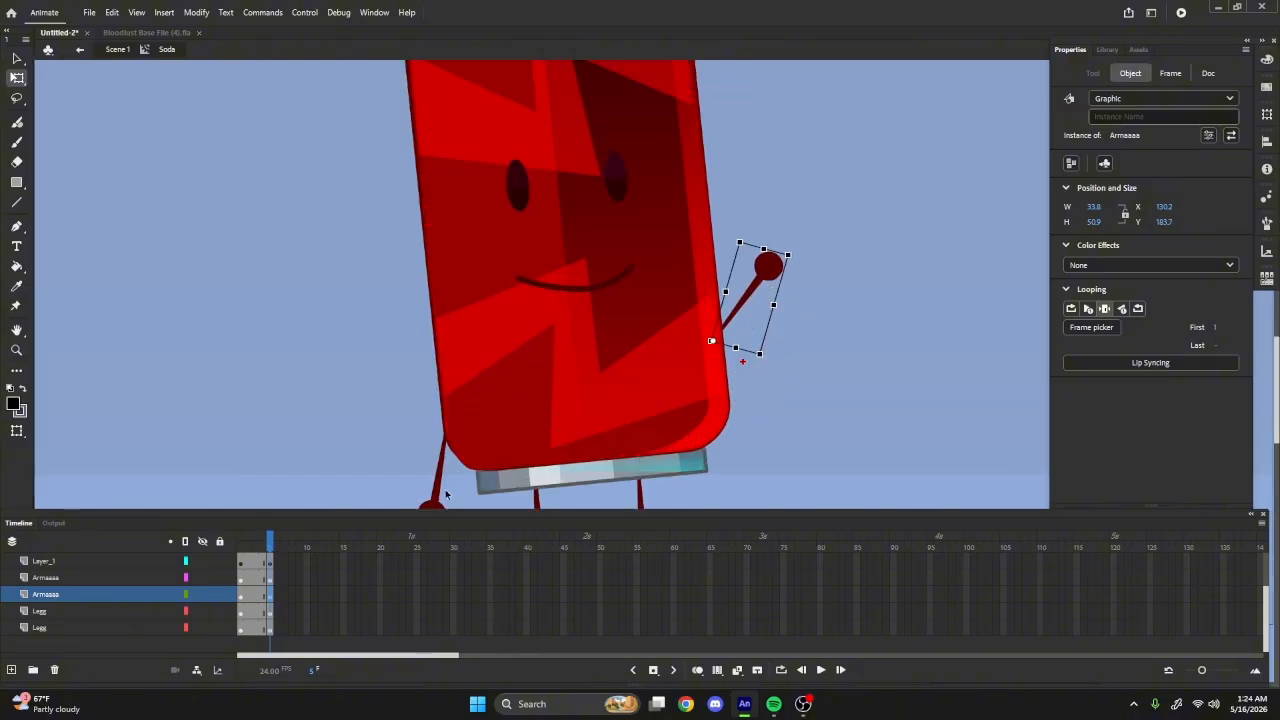
pyautogui.click(437, 500)
pyautogui.scroll(-1, 440, 495)
pyautogui.moveTo(430, 488); pyautogui.dragTo(371, 254)
# - Swap the mouth at frame 5 for the open, heart-shaped mouth graphic
pyautogui.scroll(2, 508, 285)
pyautogui.click(507, 290)
pyautogui.click(1091, 328)
pyautogui.scroll(-5, 1134, 412)
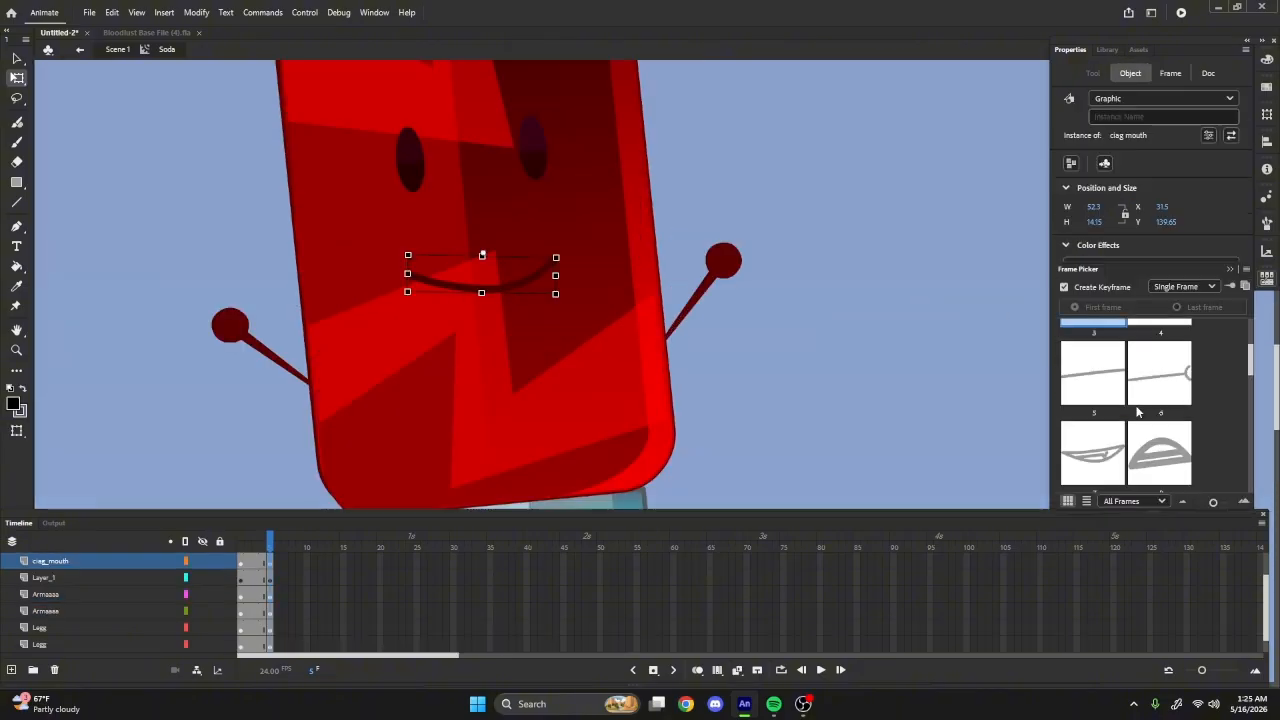
pyautogui.scroll(-3, 1130, 445)
pyautogui.click(1158, 466)
pyautogui.scroll(1, 484, 311)
pyautogui.moveTo(546, 327); pyautogui.dragTo(532, 357)
# - Swap both eyes at frame 5 for the eye graphics with eyebrows
pyautogui.scroll(3, 540, 320)
pyautogui.click(543, 296)
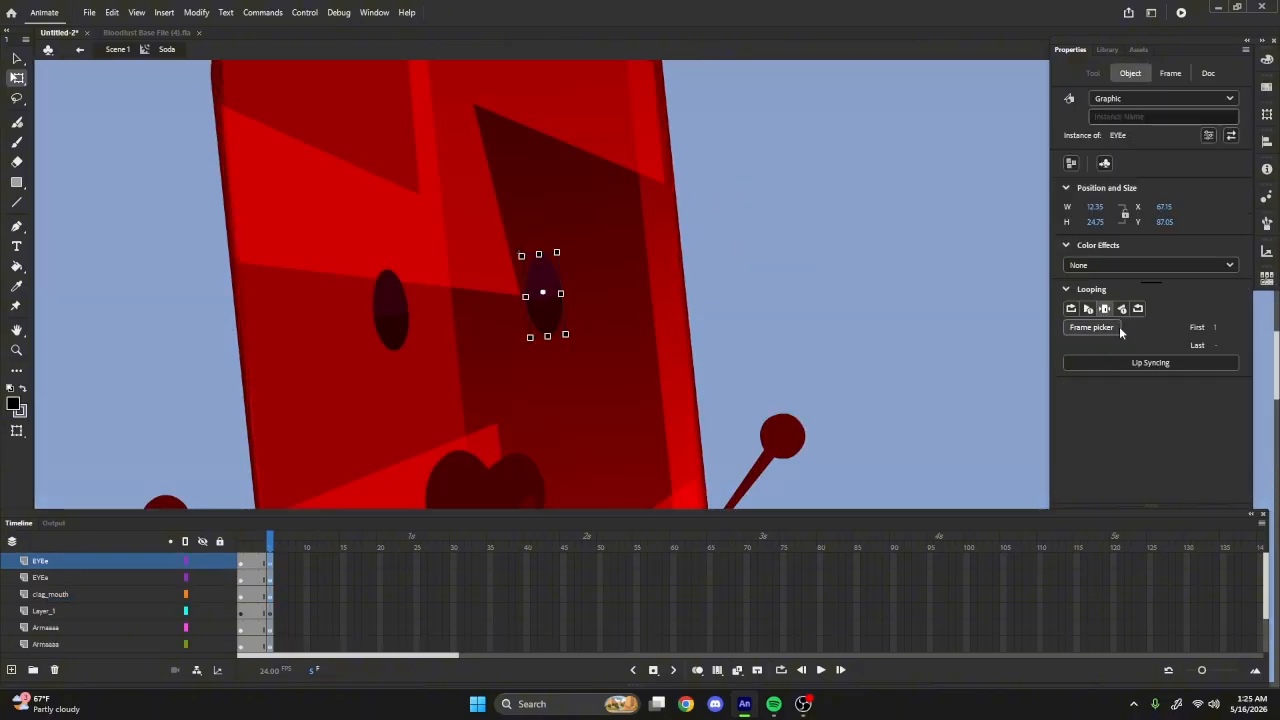
pyautogui.click(1112, 327)
pyautogui.scroll(-1, 1140, 450)
pyautogui.click(1141, 456)
pyautogui.click(391, 312)
pyautogui.click(1148, 486)
pyautogui.scroll(-3, 1140, 470)
pyautogui.scroll(-5, 800, 385)
pyautogui.click(791, 370)
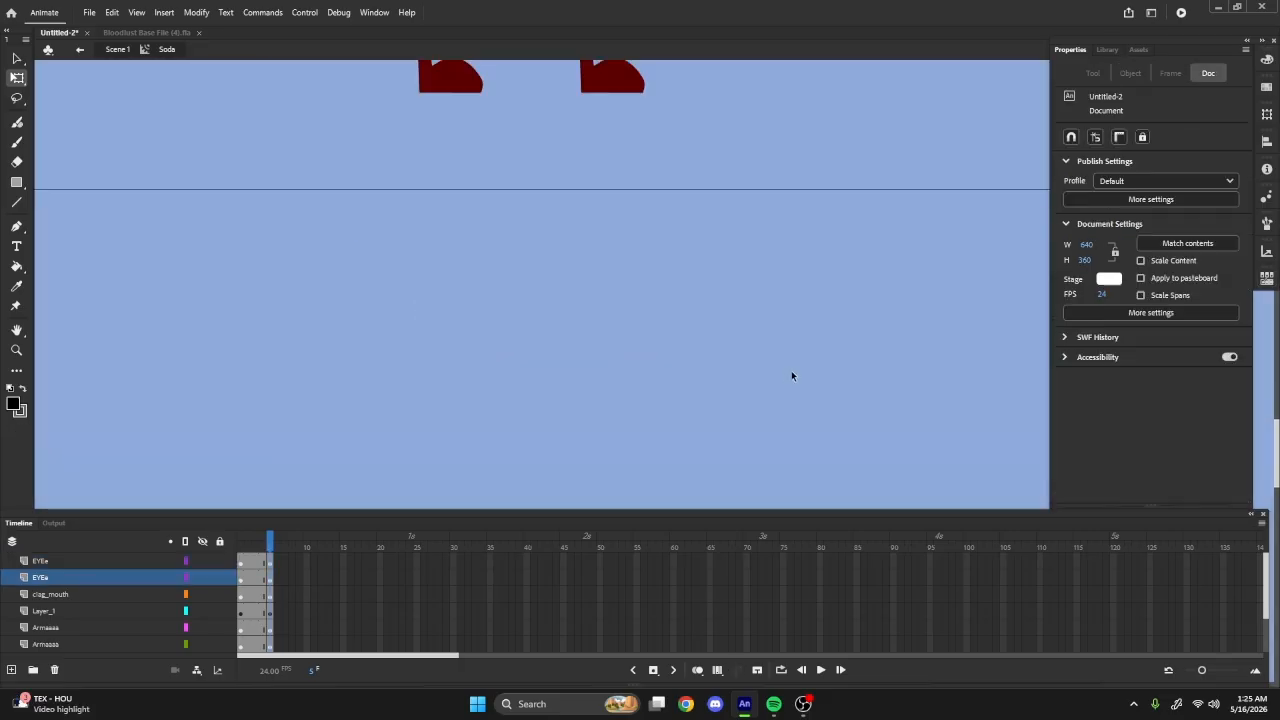
# - Apply classic tweens between frames 1 and 5 on every layer and preview the motion
pyautogui.scroll(3, 791, 370)
pyautogui.scroll(-3, 770, 370)
pyautogui.moveTo(325, 545); pyautogui.dragTo(269, 686)
pyautogui.click(412, 367)
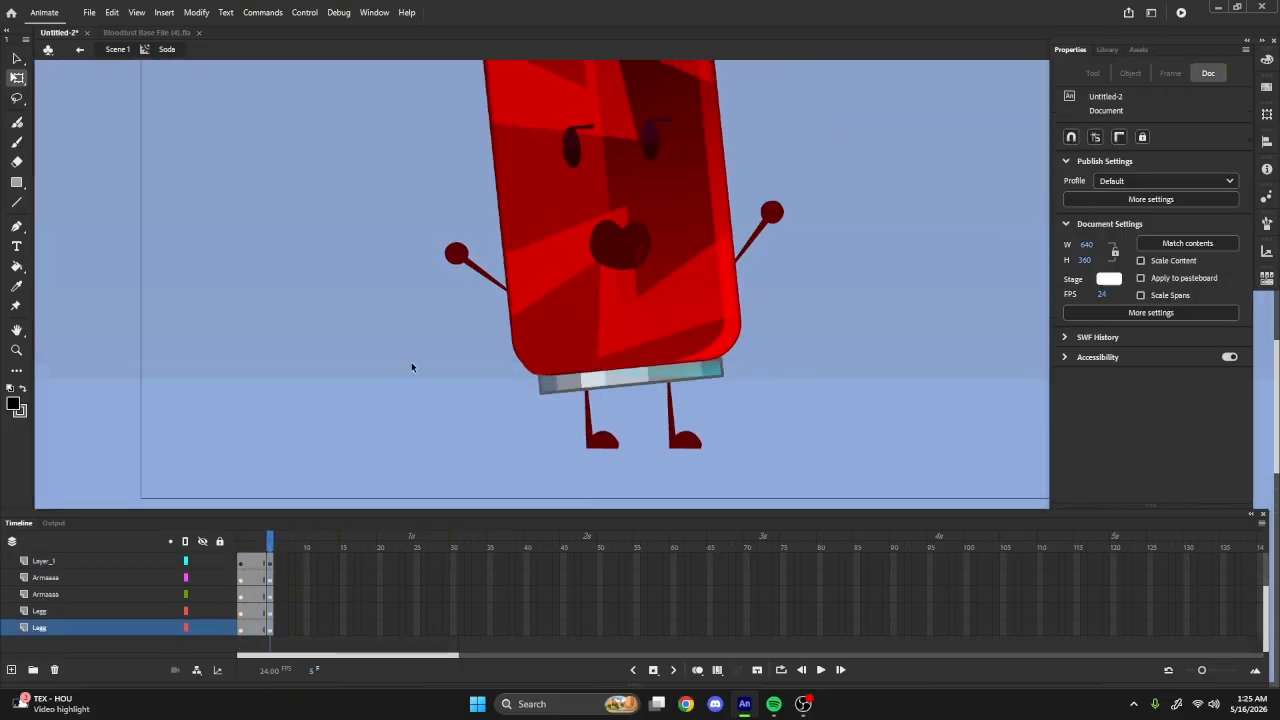
pyautogui.moveTo(259, 632); pyautogui.dragTo(236, 477)
pyautogui.press('F4')
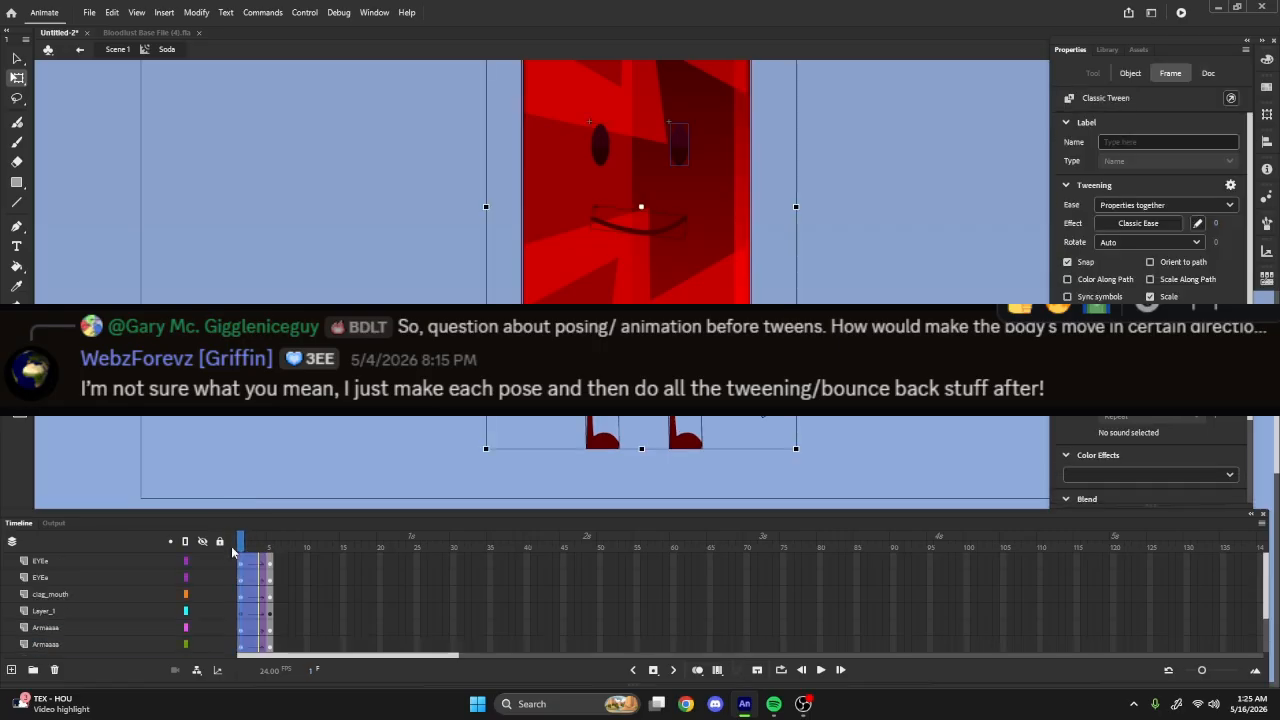
pyautogui.press('Return')
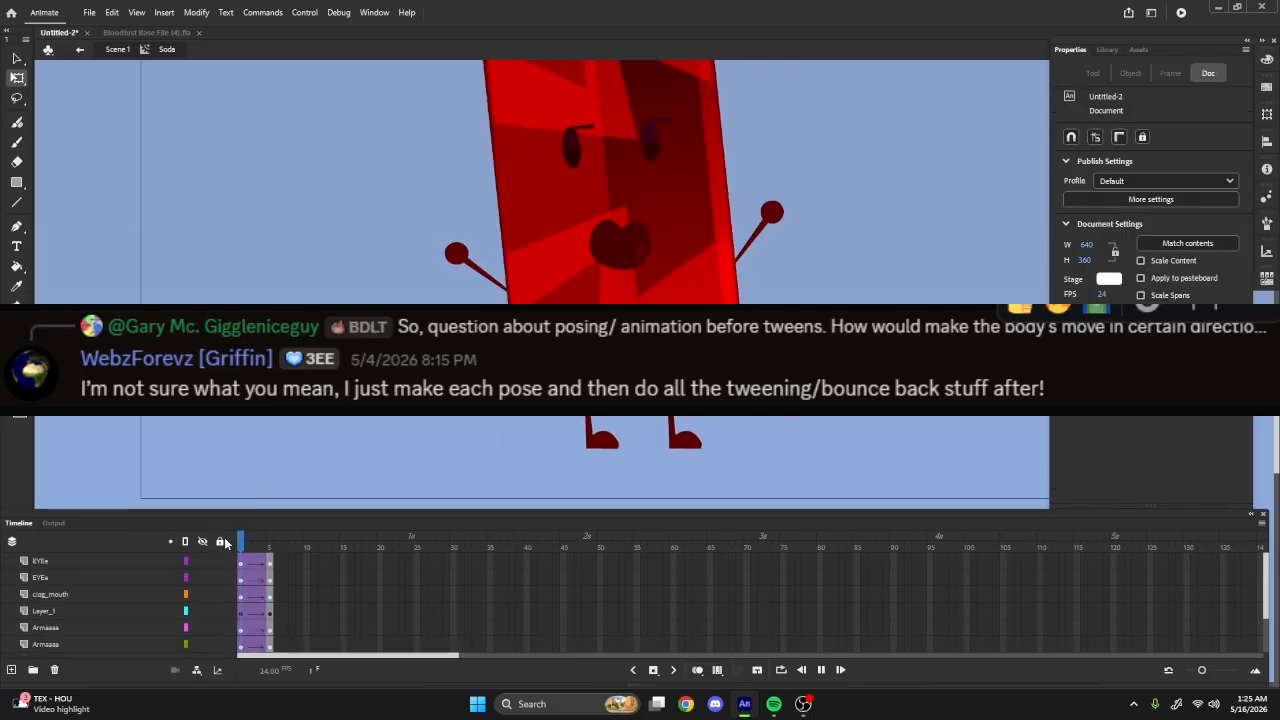
pyautogui.click(263, 541)
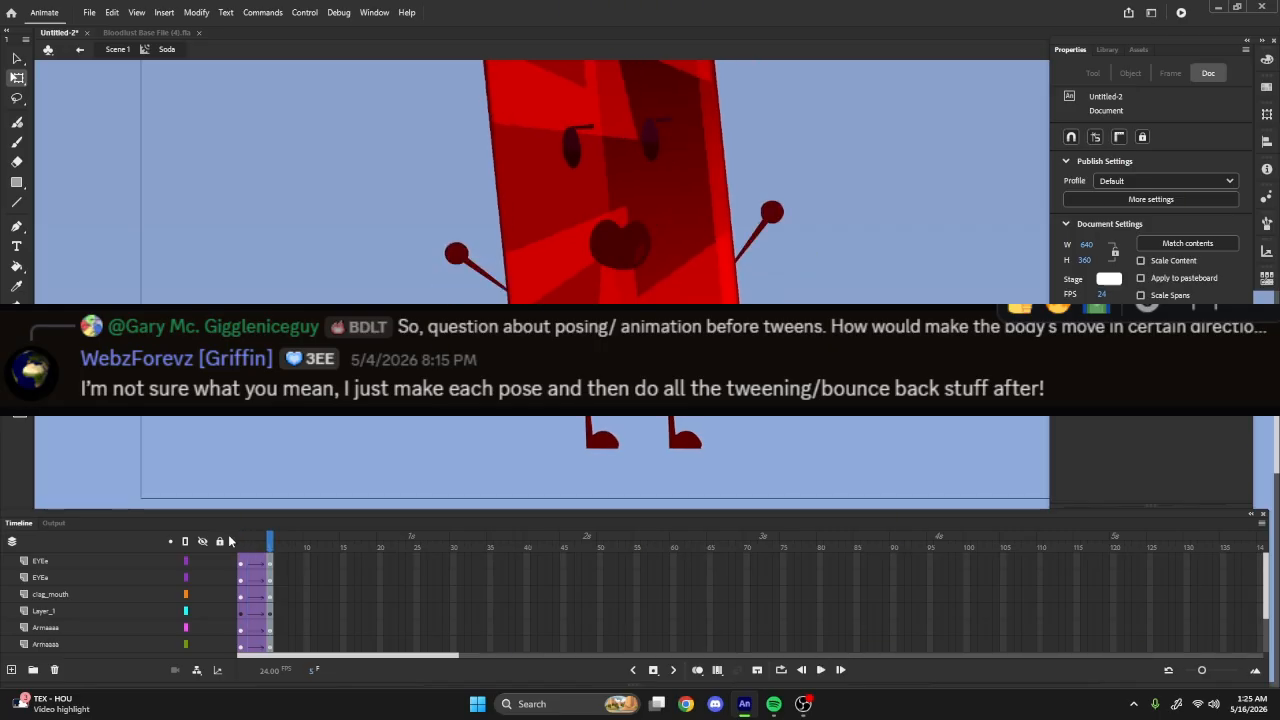
pyautogui.moveTo(263, 541); pyautogui.dragTo(428, 588)
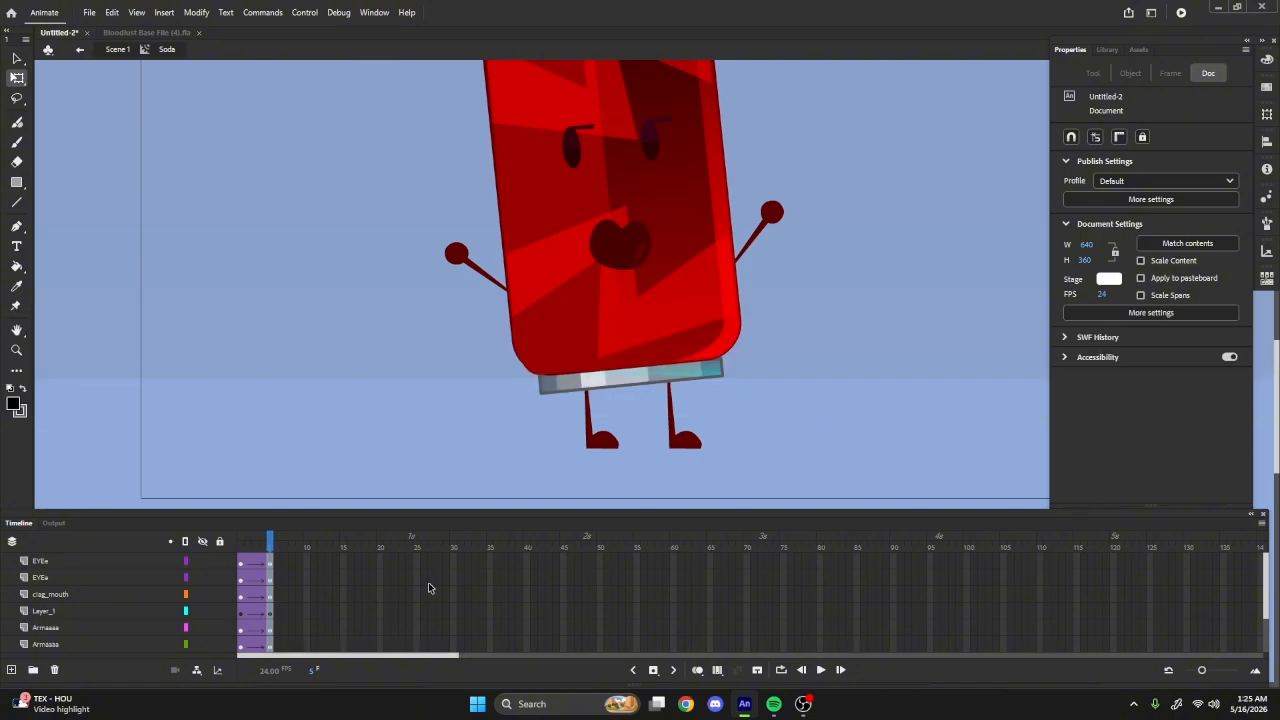
# - Extend all layers to frame 12 and insert keyframes there
pyautogui.moveTo(324, 643); pyautogui.dragTo(323, 503)
pyautogui.press('F5')
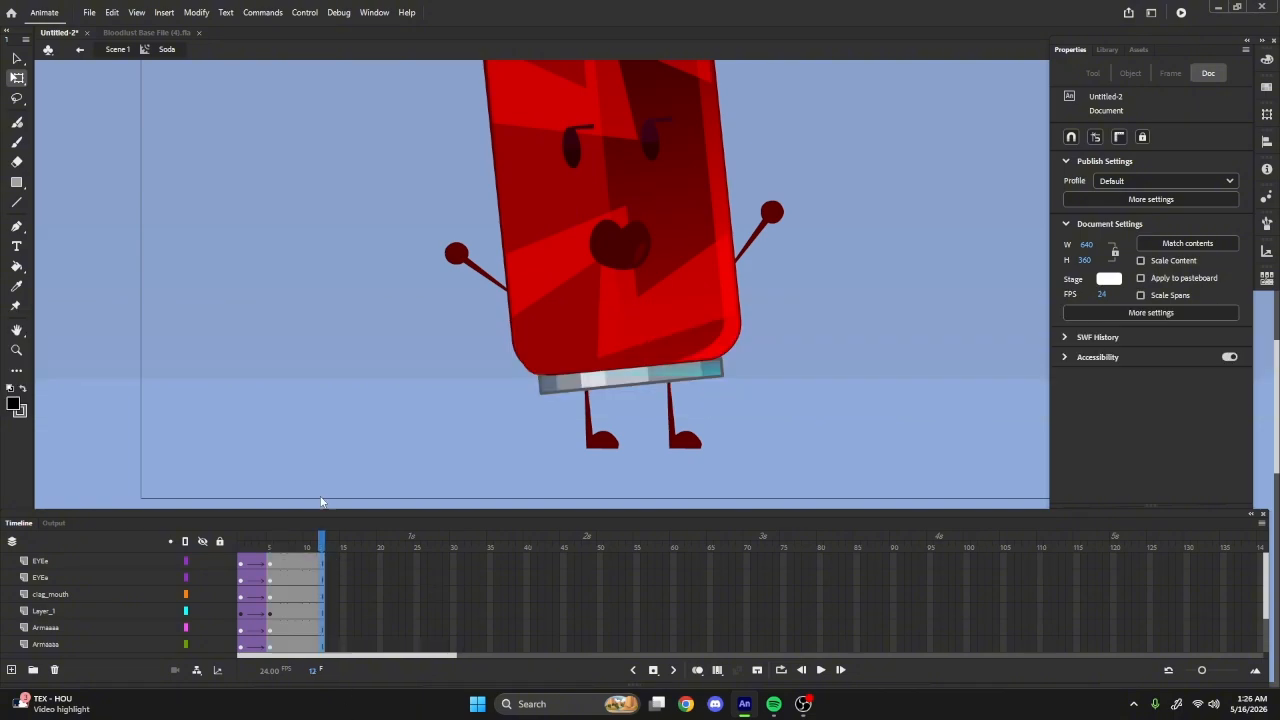
pyautogui.press('F6')
# - Rotate the body, face and arms slightly back towards upright at frame 12 and add classic tweens from frame 5 on all layers
pyautogui.click(209, 340)
pyautogui.moveTo(778, 120); pyautogui.dragTo(431, 332)
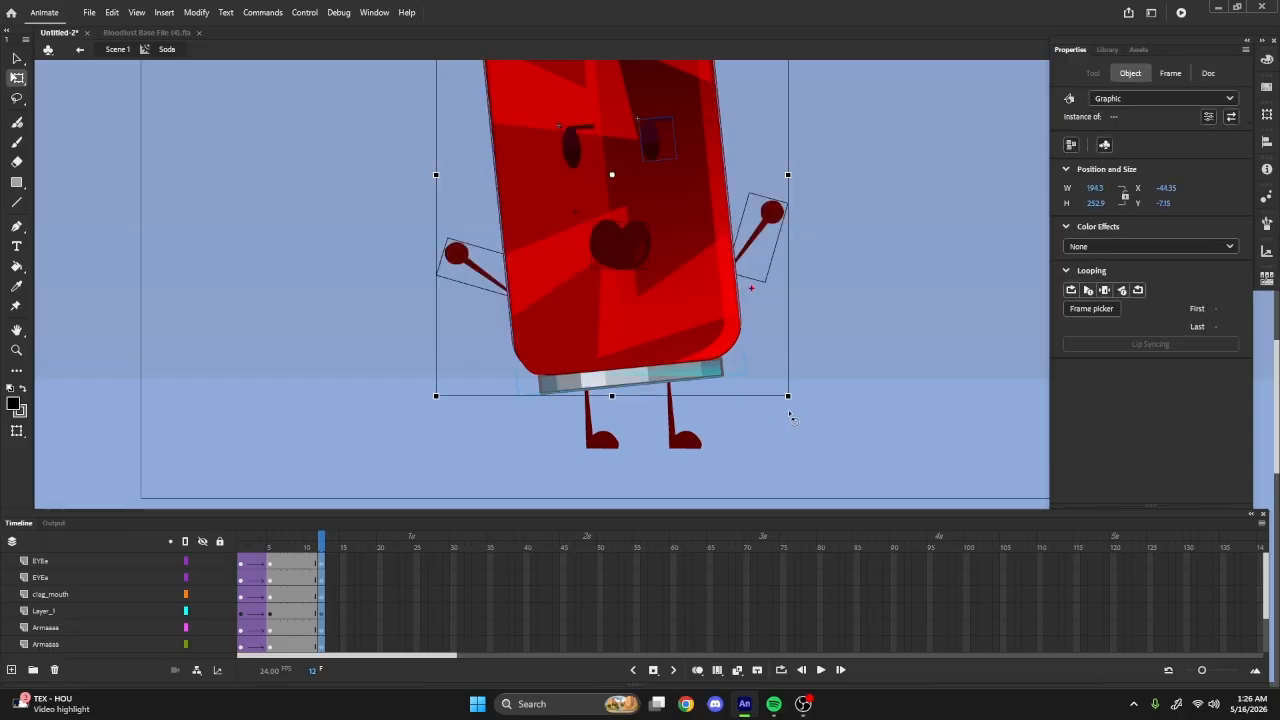
pyautogui.moveTo(791, 411); pyautogui.dragTo(783, 415)
pyautogui.moveTo(671, 329); pyautogui.dragTo(681, 329)
pyautogui.moveTo(793, 435); pyautogui.dragTo(531, 449)
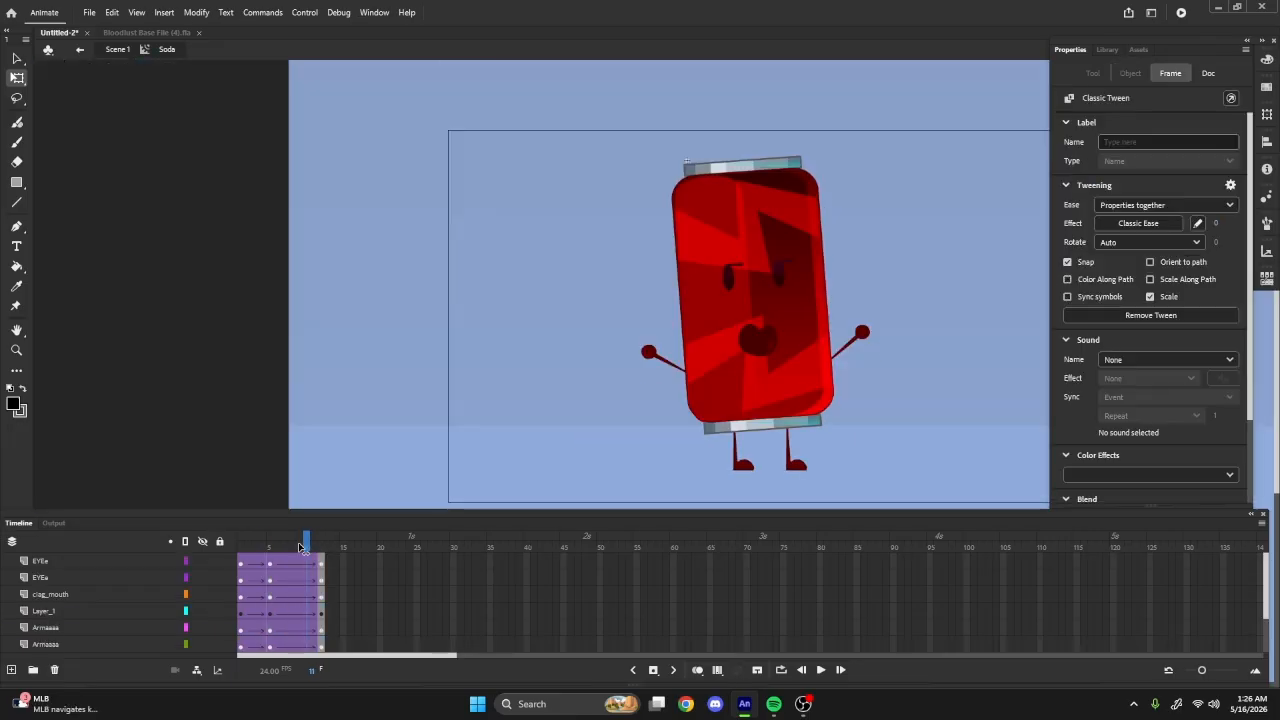
pyautogui.press('Return')
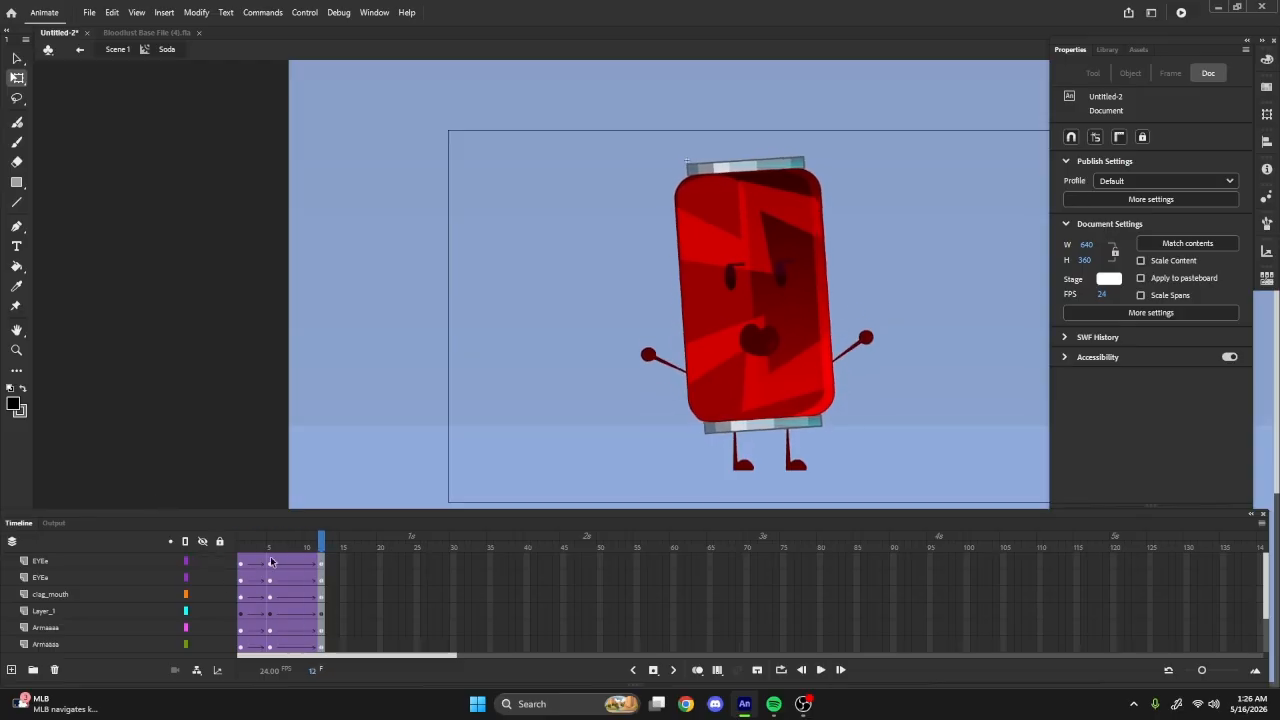
# - Apply a Quart Ease-In to the tweens between frames 1 and 5 on all layers and play the result
pyautogui.moveTo(242, 562); pyautogui.dragTo(253, 686)
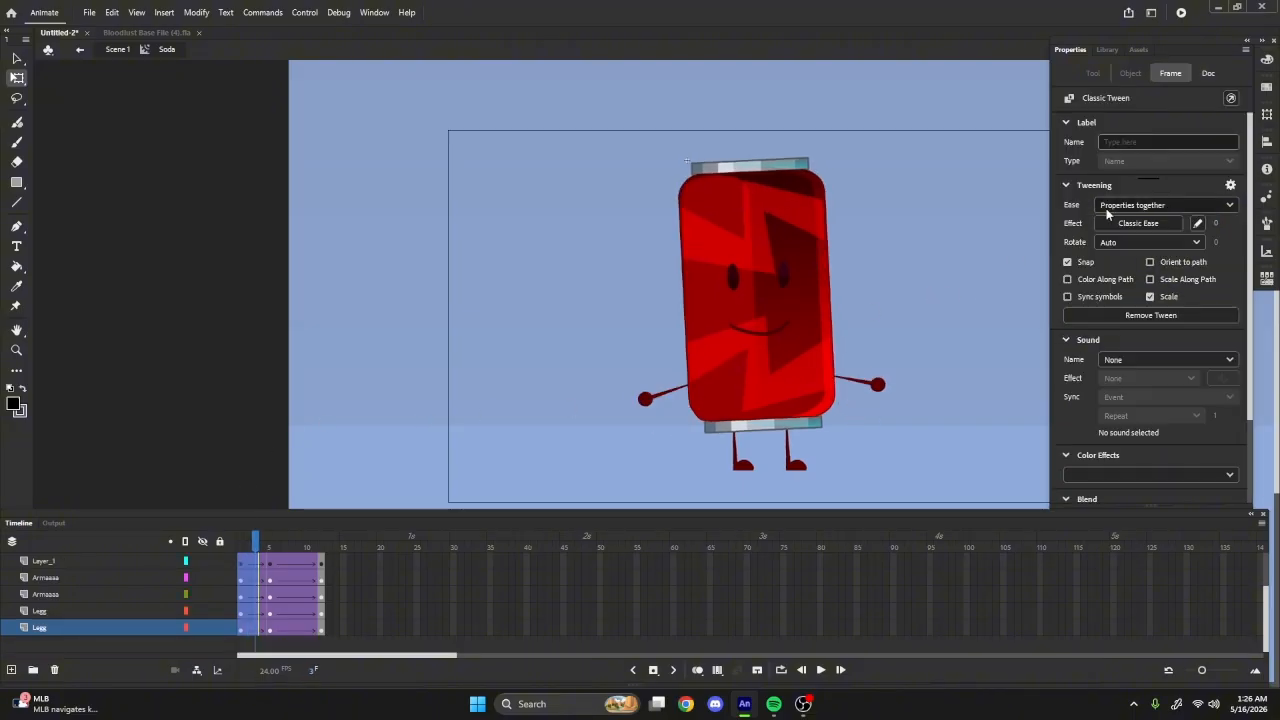
pyautogui.click(1132, 223)
pyautogui.click(838, 265)
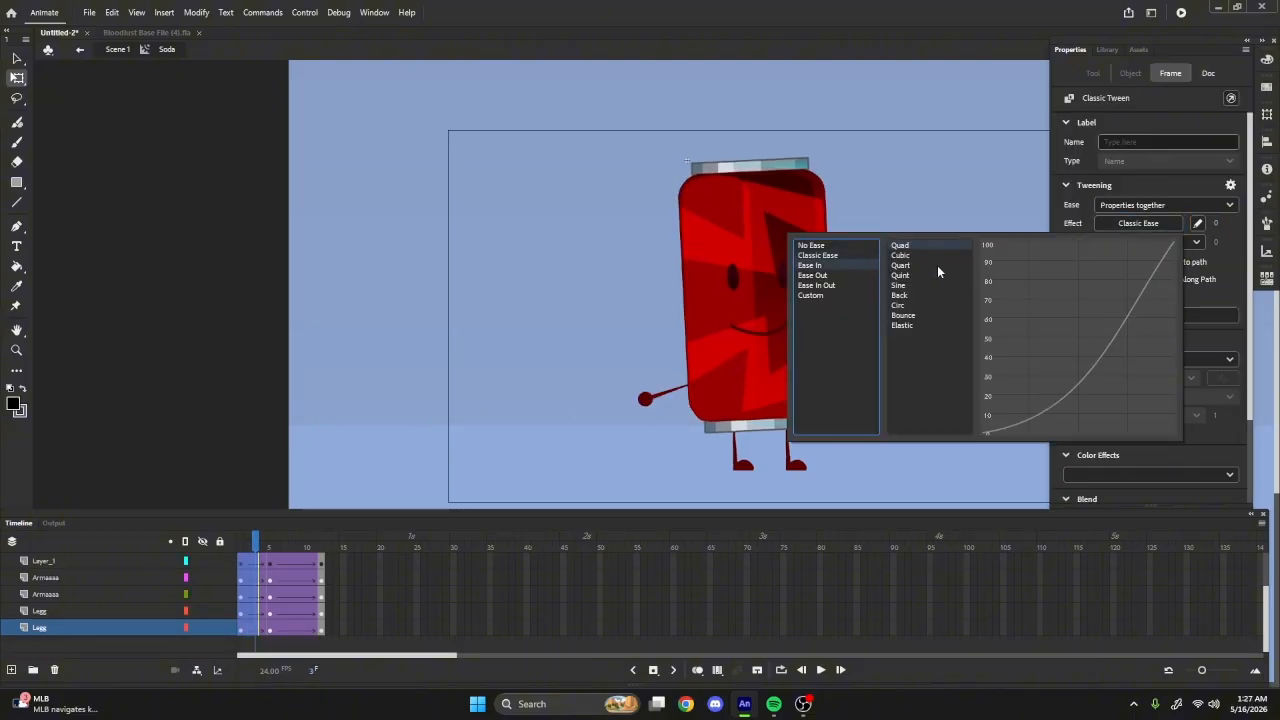
pyautogui.doubleClick(925, 265)
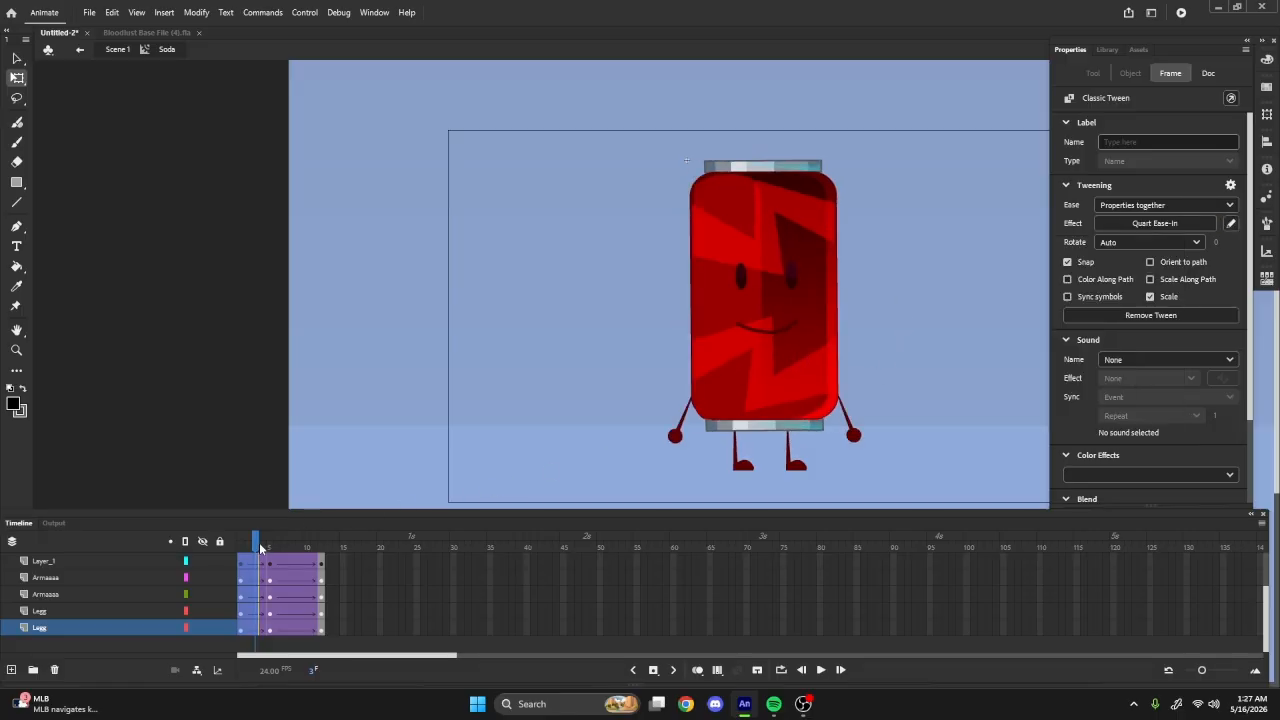
pyautogui.moveTo(260, 547); pyautogui.dragTo(197, 550)
pyautogui.press('Return')
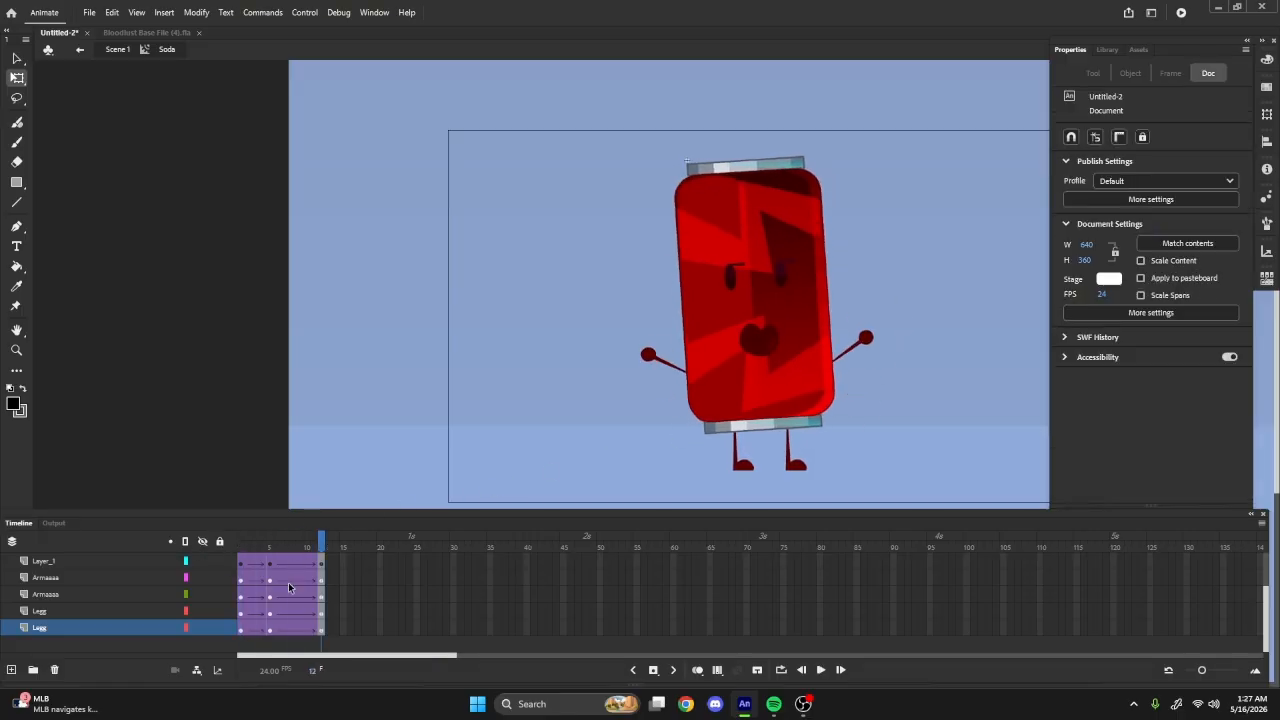
# - Apply a Quint Ease-Out to the tweens between frames 5 and 12 and play the result
pyautogui.scroll(3, 285, 626)
pyautogui.moveTo(306, 561); pyautogui.dragTo(282, 645)
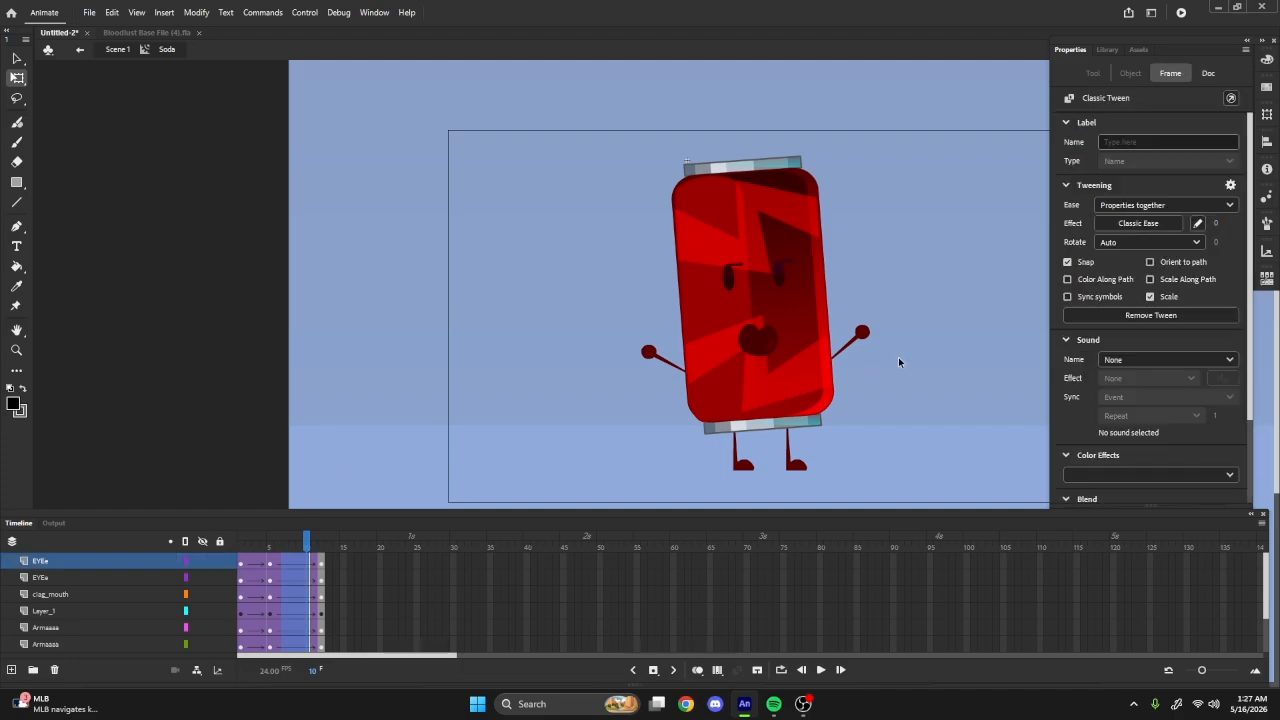
pyautogui.click(1120, 223)
pyautogui.click(829, 276)
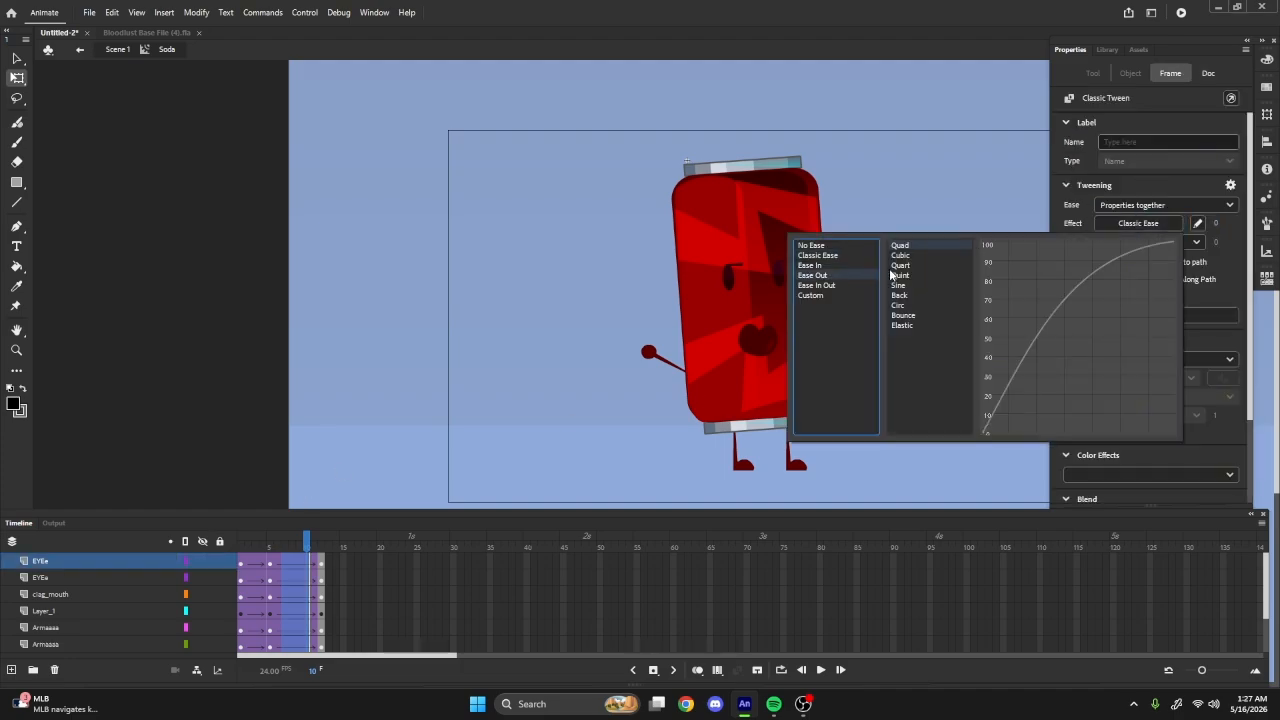
pyautogui.doubleClick(906, 278)
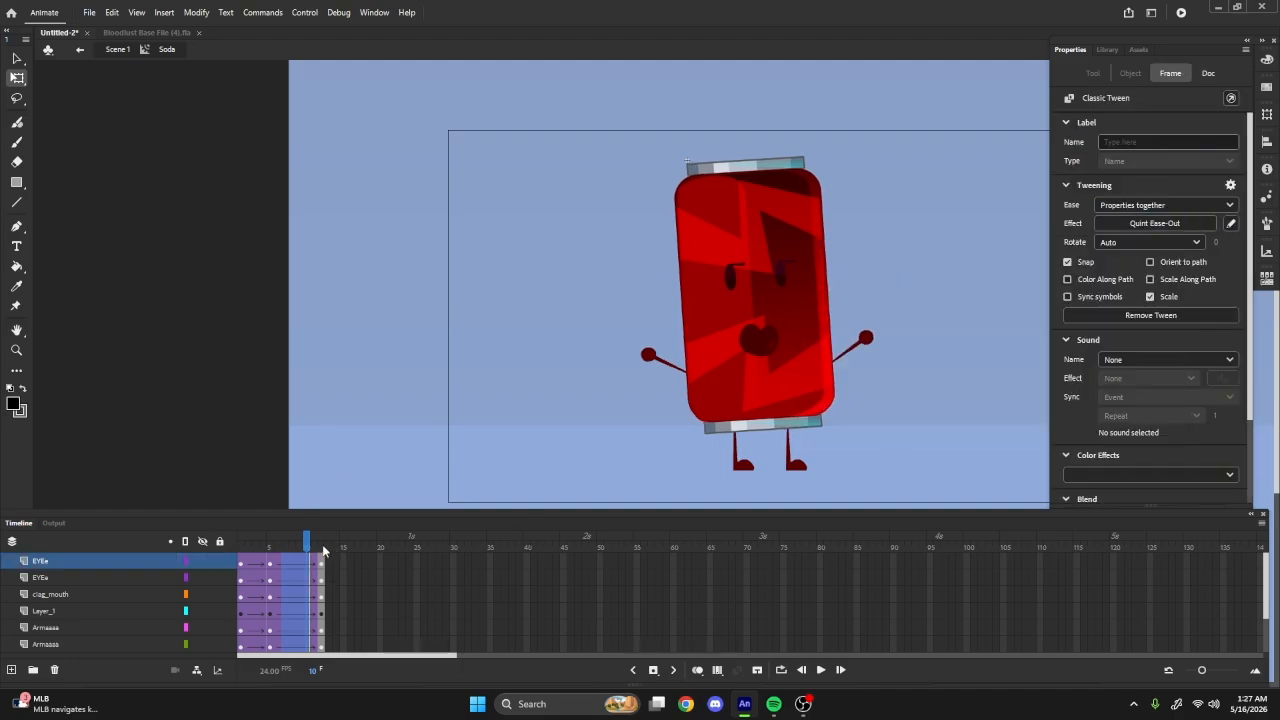
pyautogui.press('Return')
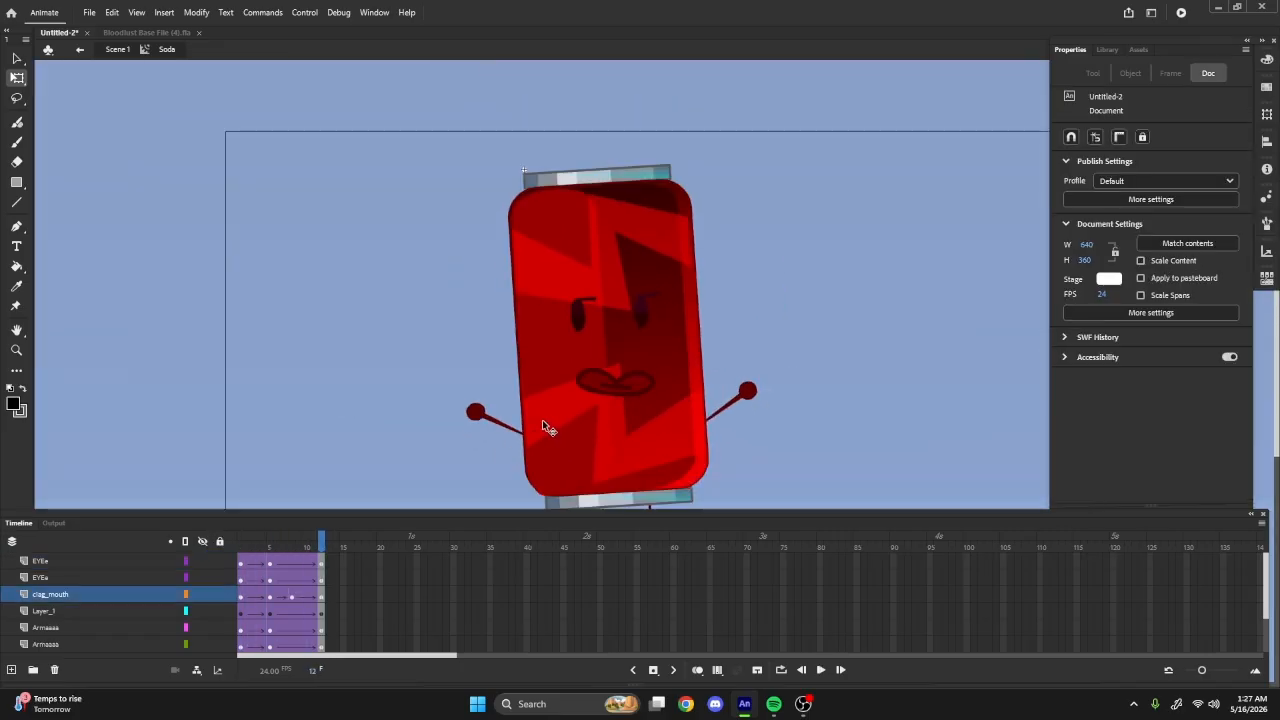
# - Play the animation from frame 1 several times to check the timing of the eye and mouth changes
pyautogui.scroll(-2, 620, 440)
pyautogui.scroll(-2, 770, 345)
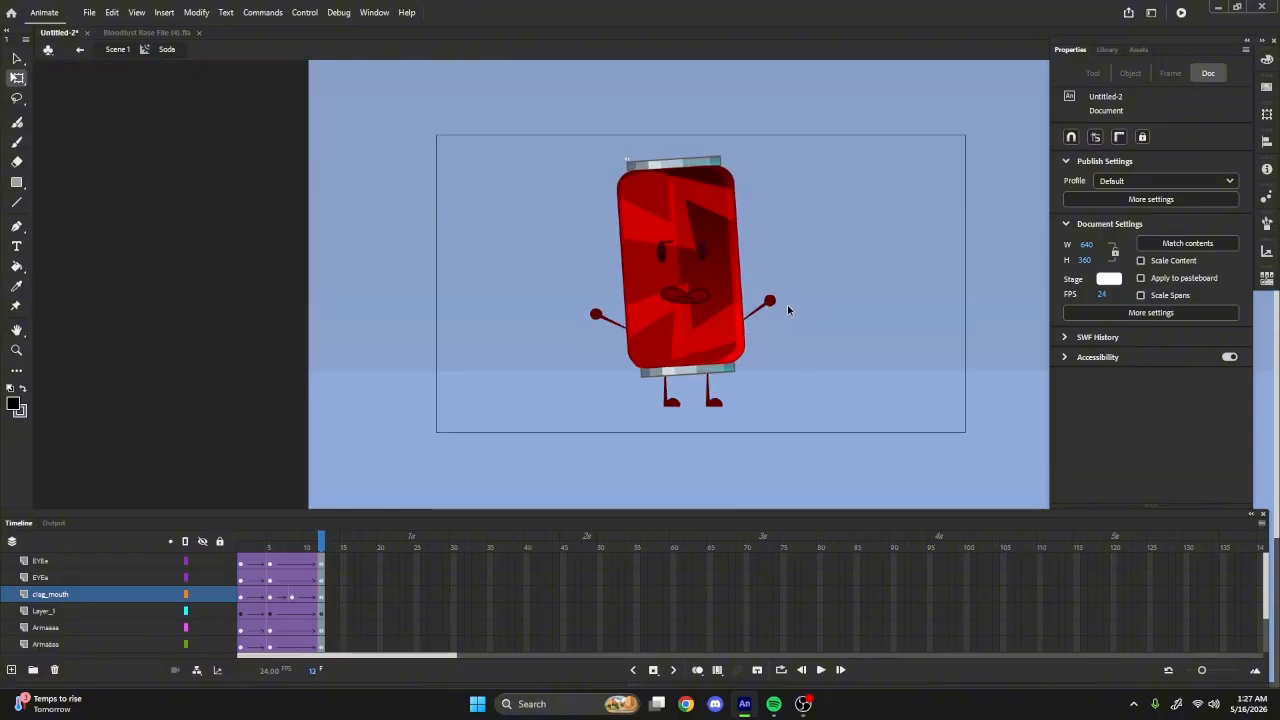
pyautogui.scroll(2, 665, 283)
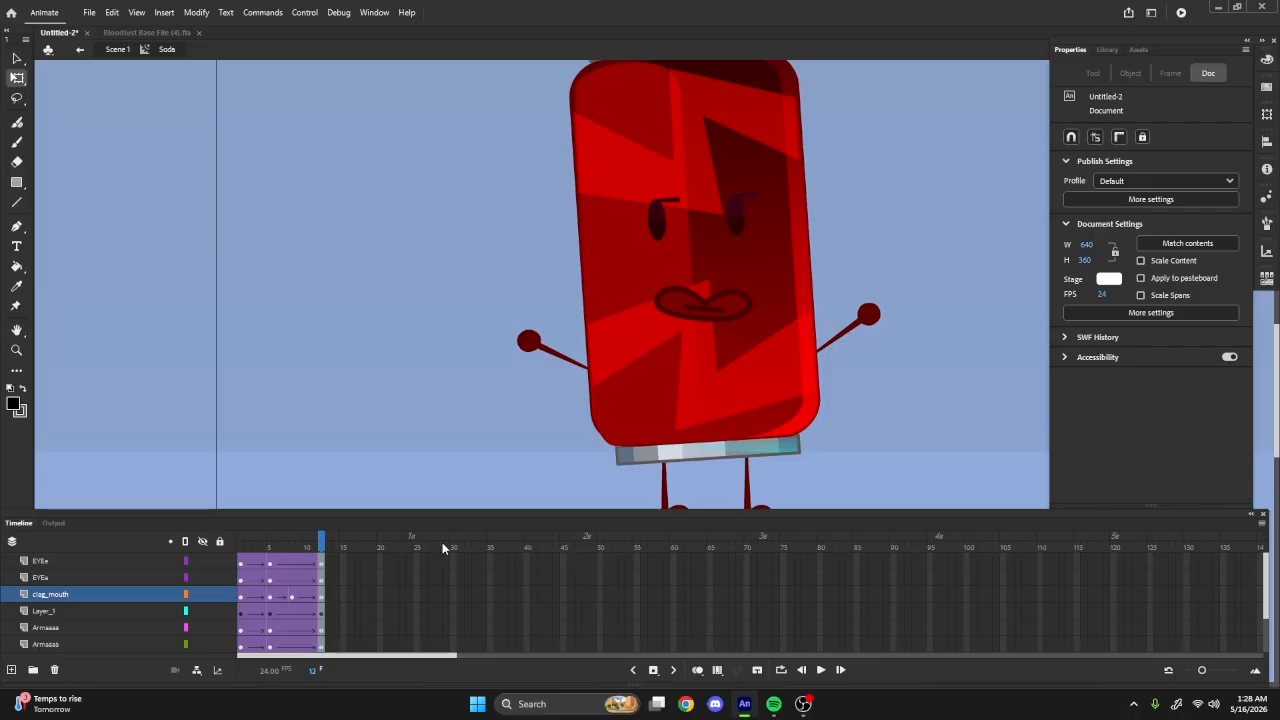
pyautogui.moveTo(345, 546); pyautogui.dragTo(100, 536)
pyautogui.press('Return')
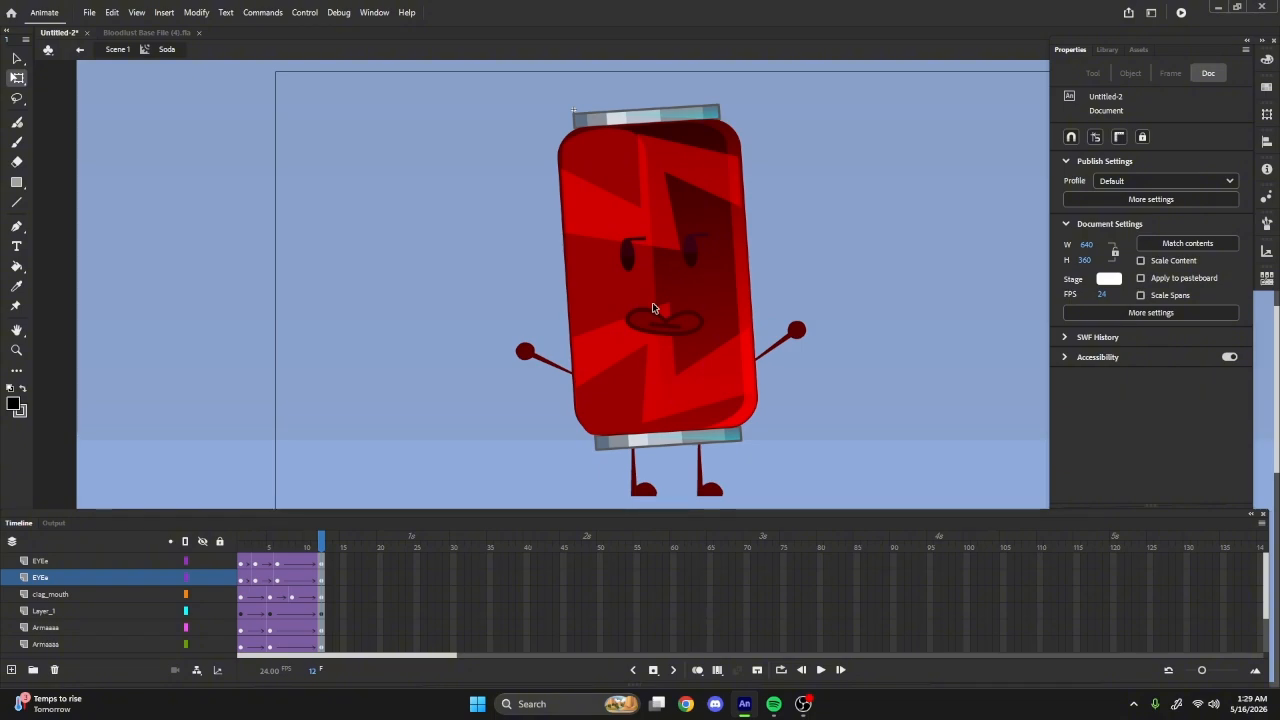
pyautogui.press('Return')
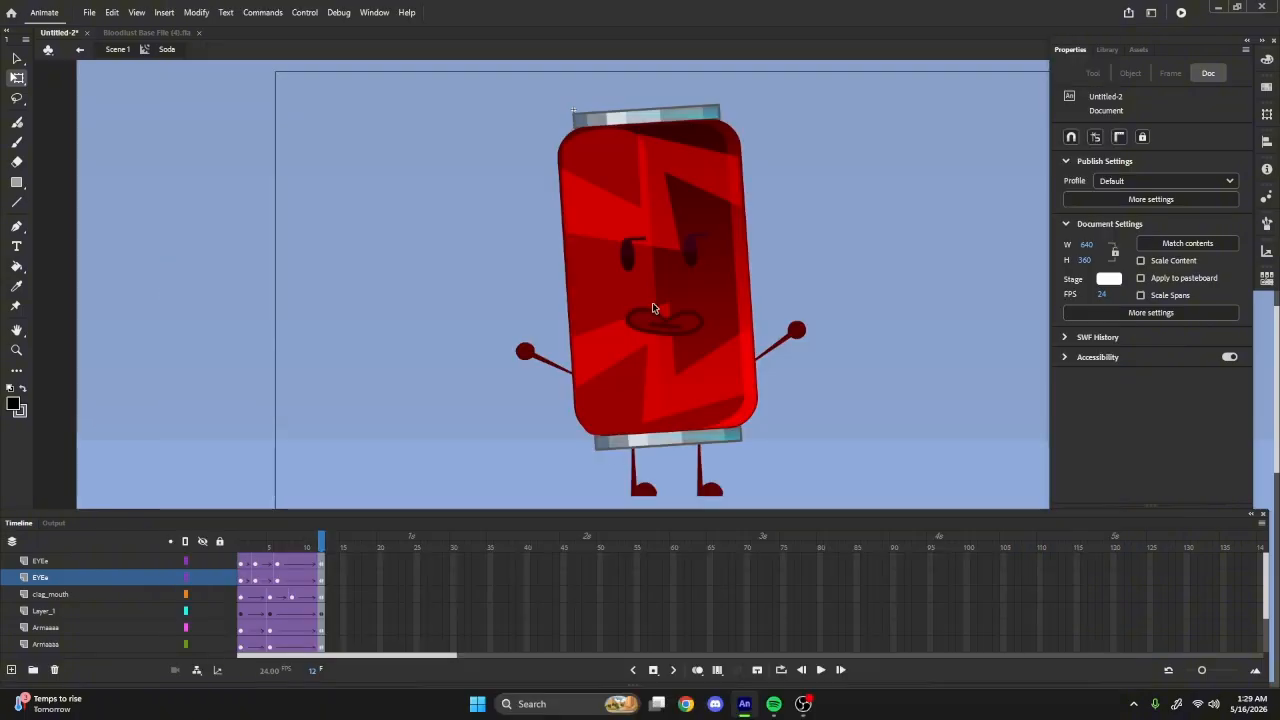
pyautogui.press('Return')
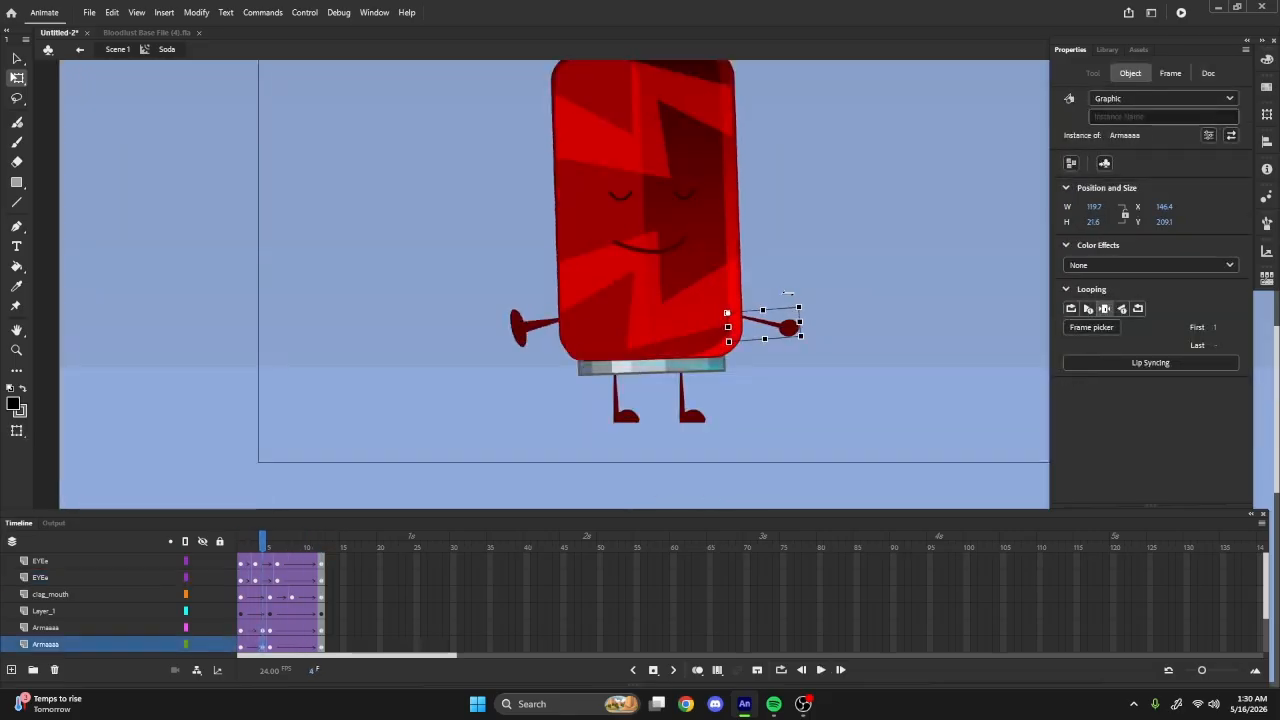
# - Distort the arm on the can's right side at frame 4 into a smear and undo the unwanted adjustments
pyautogui.moveTo(799, 338); pyautogui.dragTo(758, 350)
pyautogui.hotkey('ctrl', 'z')
pyautogui.hotkey('ctrl', 'z')
# - Replay the animation and scrub back from frame 12 to examine the arm smears
pyautogui.press('Return')
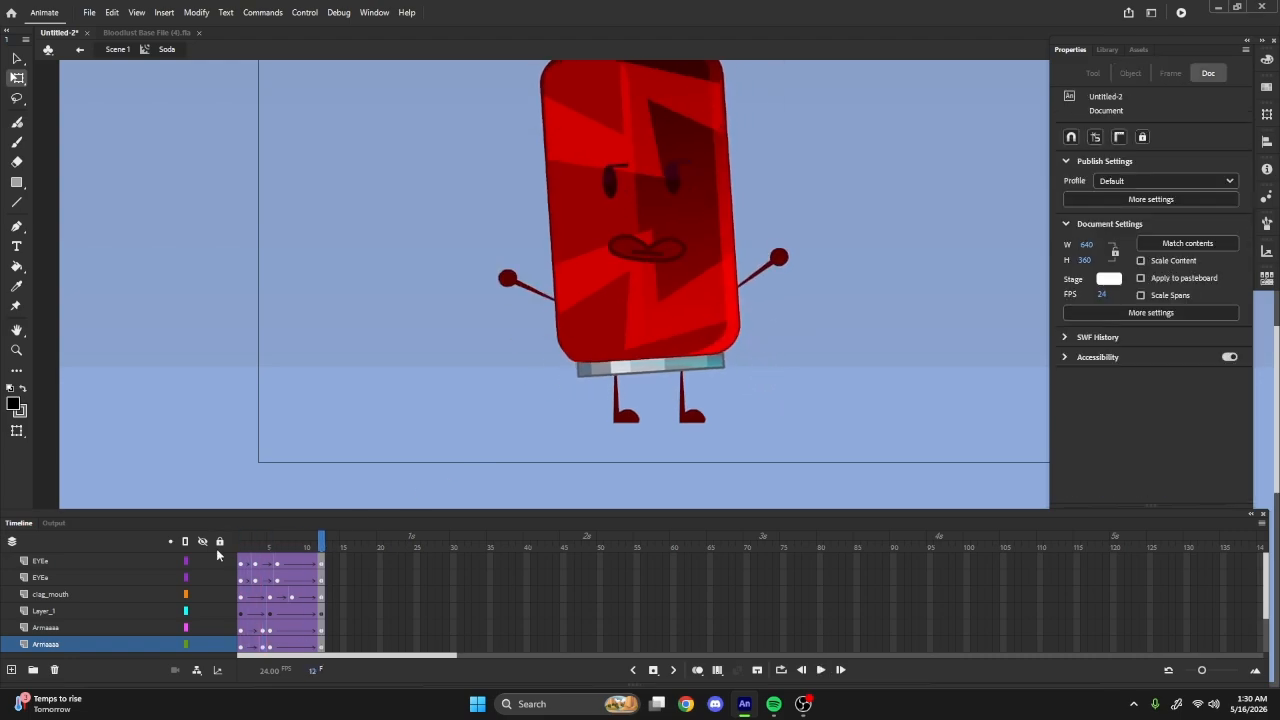
pyautogui.press('Return')
pyautogui.press('Return')
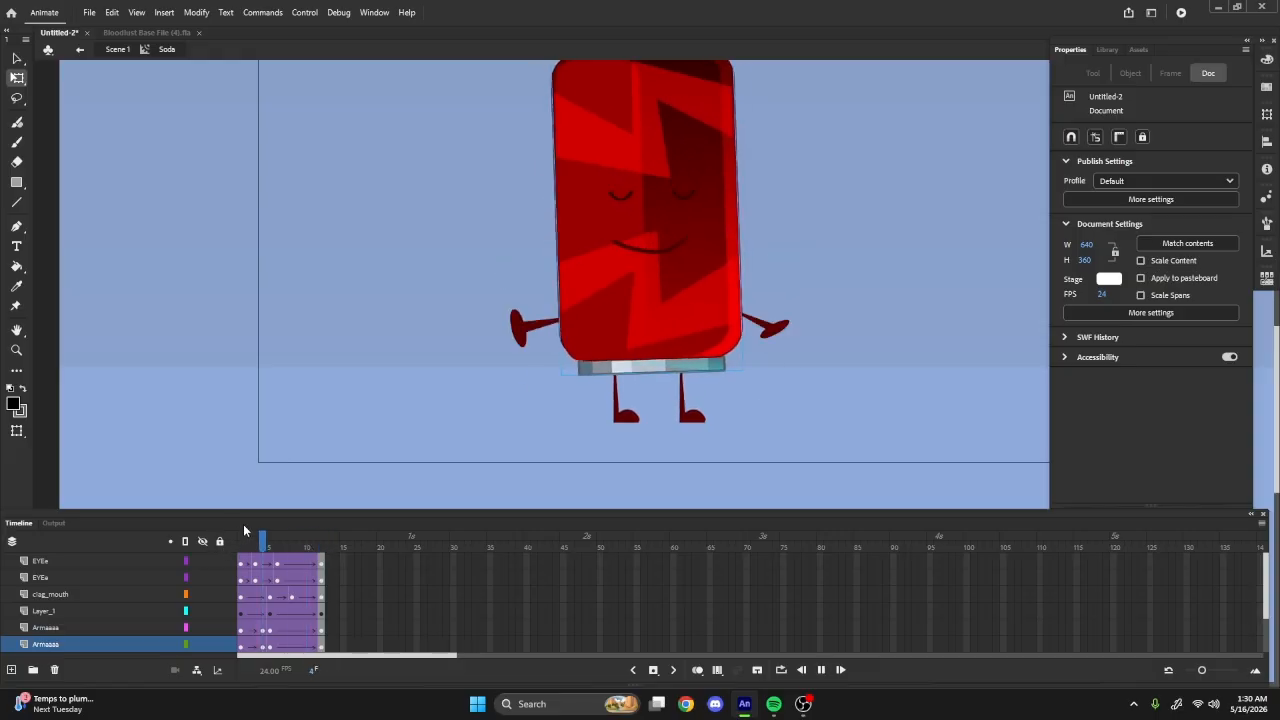
pyautogui.press('Return')
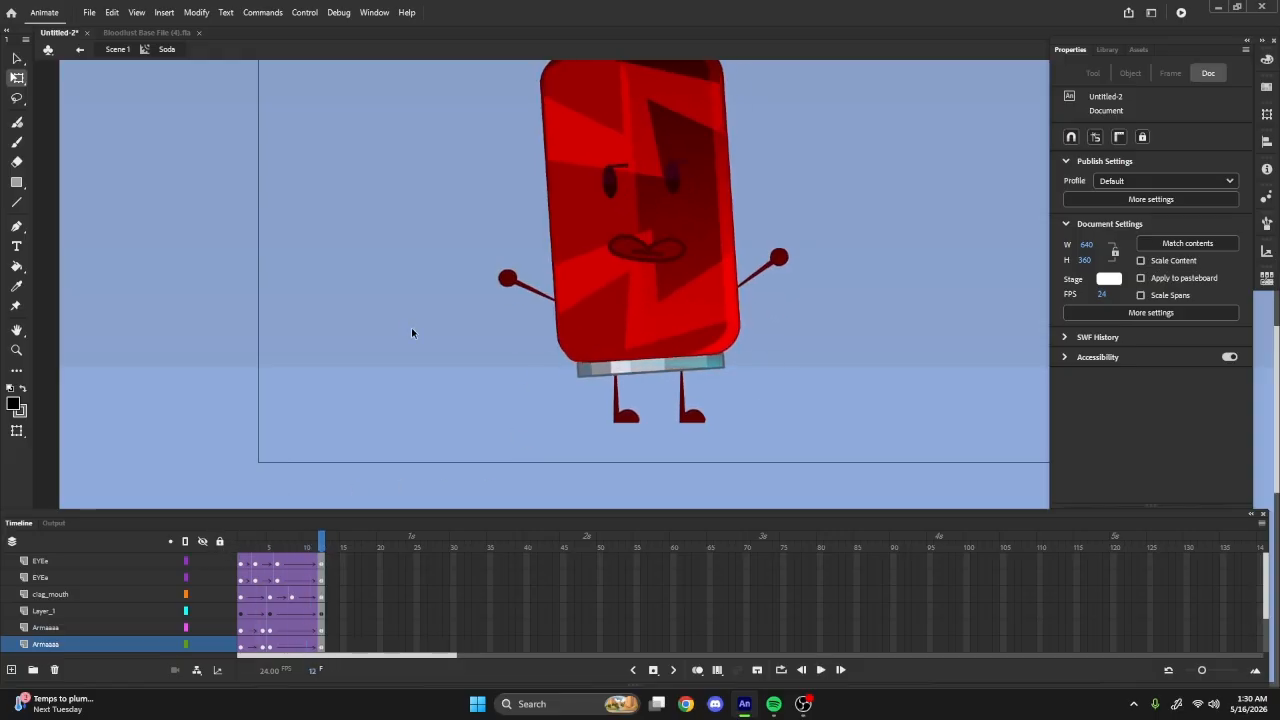
pyautogui.scroll(3, 698, 385)
pyautogui.scroll(4, 752, 386)
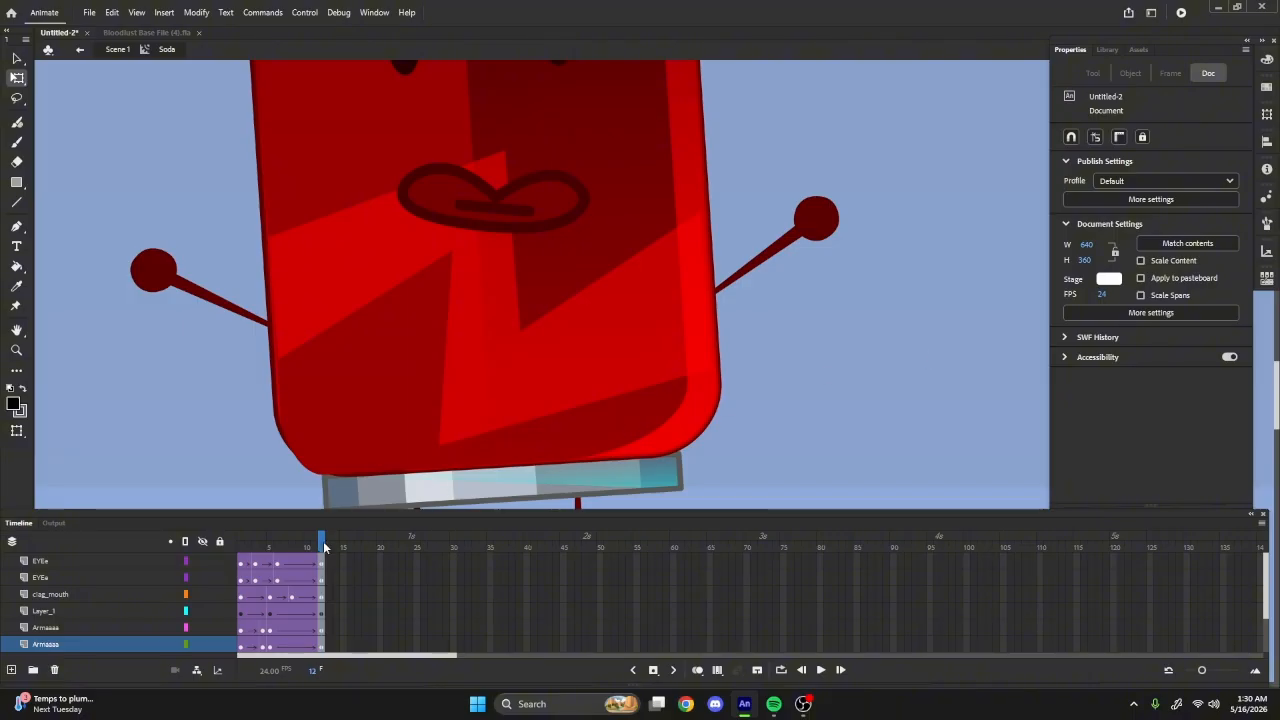
pyautogui.moveTo(321, 544); pyautogui.dragTo(265, 575)
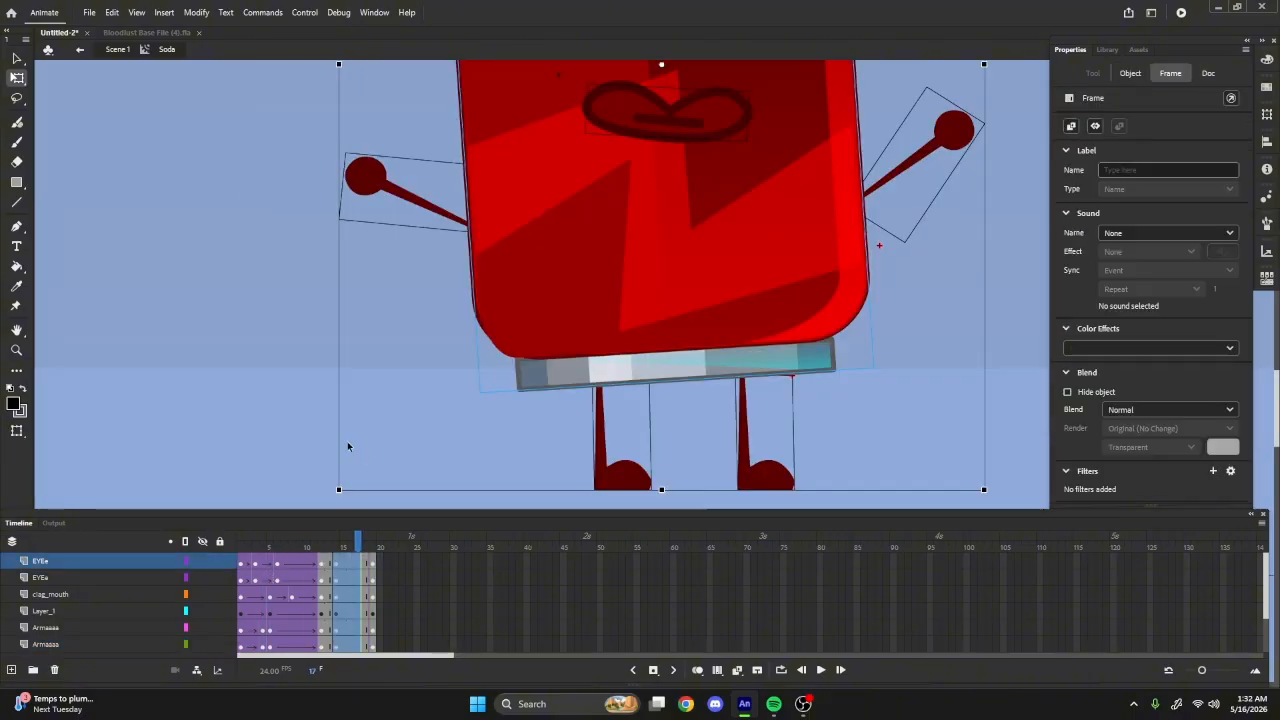
# - Switch the arm on the can's right side at frame 19 to hand pose 2
pyautogui.click(306, 426)
pyautogui.click(630, 253)
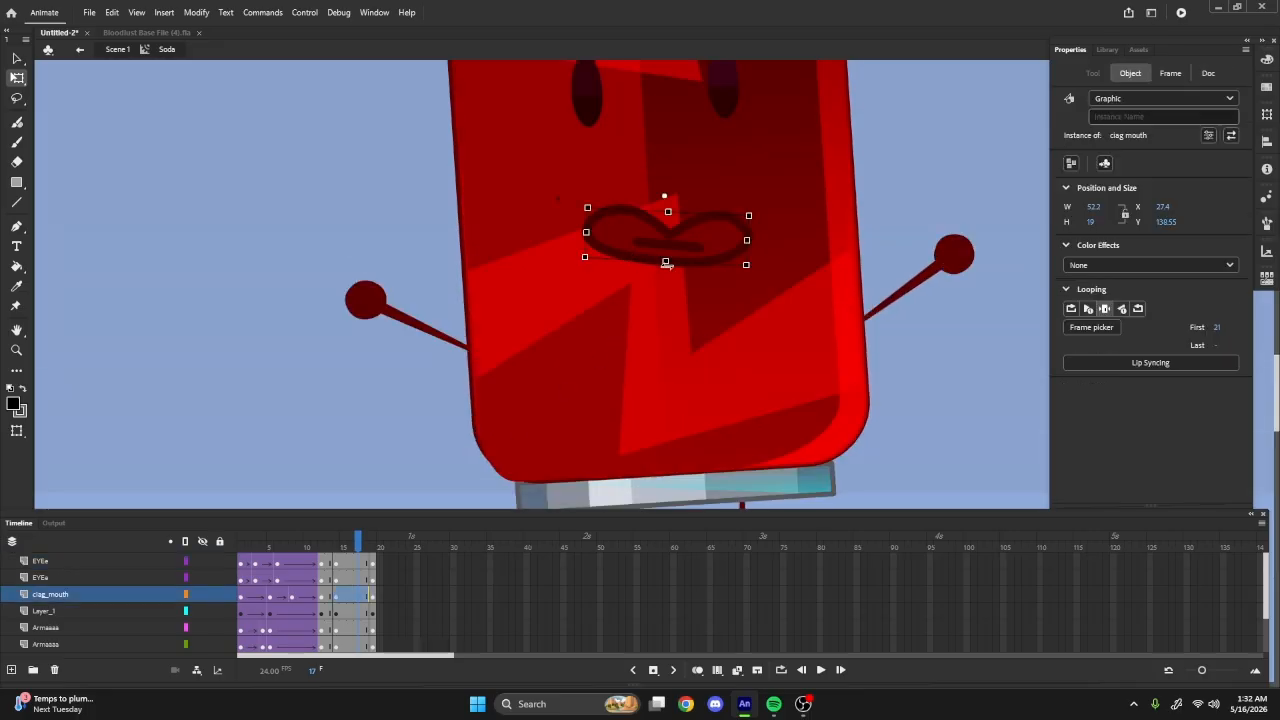
pyautogui.click(377, 540)
pyautogui.scroll(-3, 479, 408)
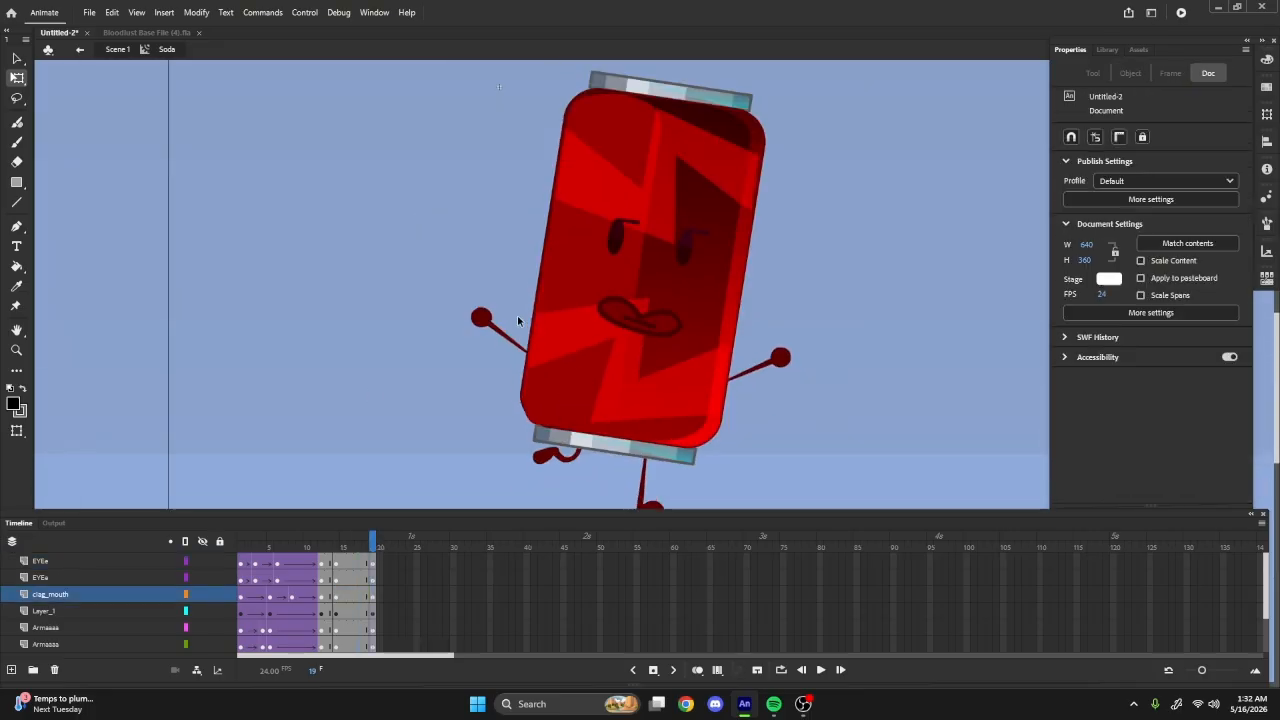
pyautogui.click(778, 364)
pyautogui.click(1092, 330)
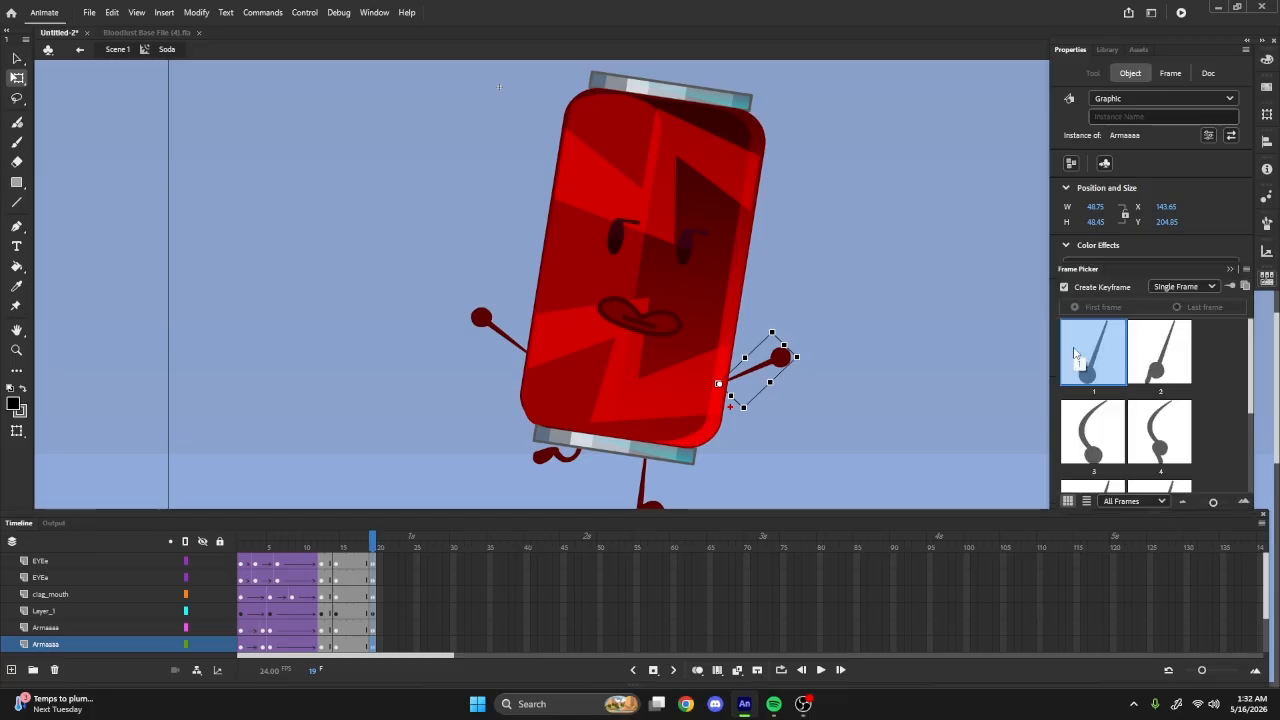
pyautogui.scroll(-2, 1113, 398)
pyautogui.scroll(1, 1113, 398)
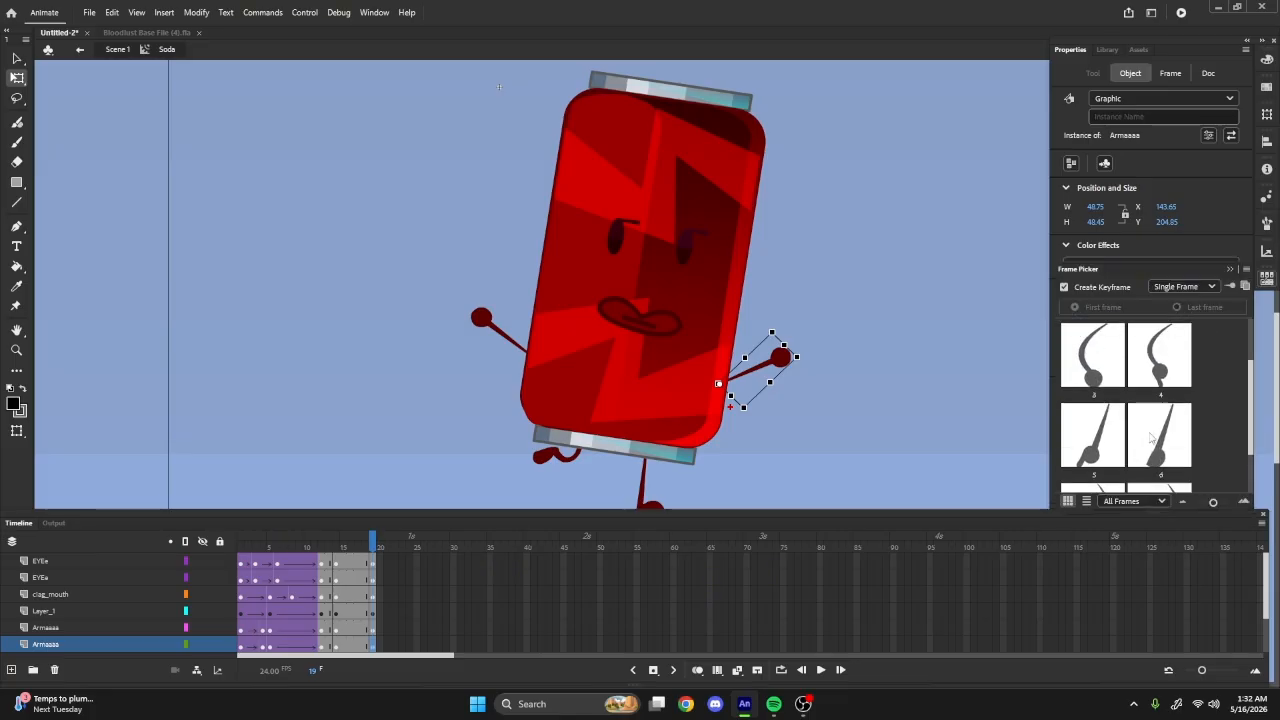
pyautogui.click(1159, 435)
pyautogui.scroll(1, 1097, 443)
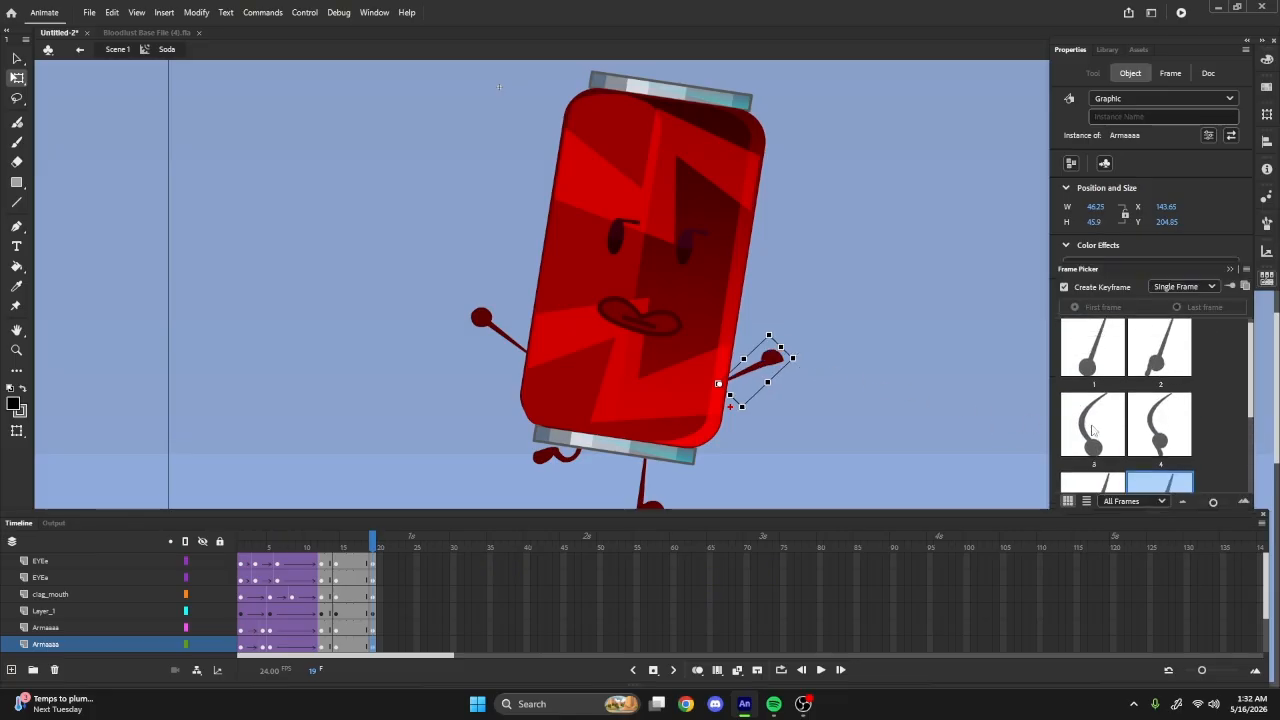
pyautogui.click(1172, 377)
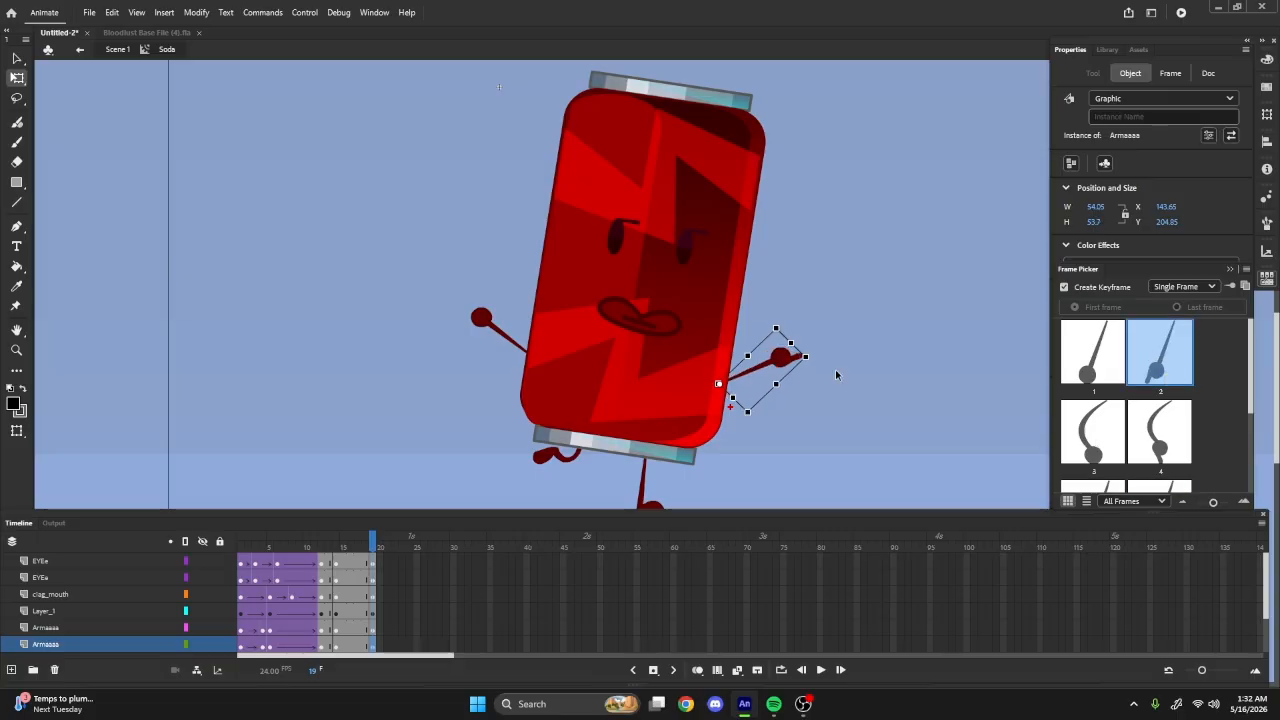
# - Rotate the arm on the can's right side downward at frame 19 and switch it to hand pose 5
pyautogui.moveTo(810, 370); pyautogui.dragTo(795, 425)
pyautogui.click(1091, 327)
pyautogui.scroll(-2, 1085, 380)
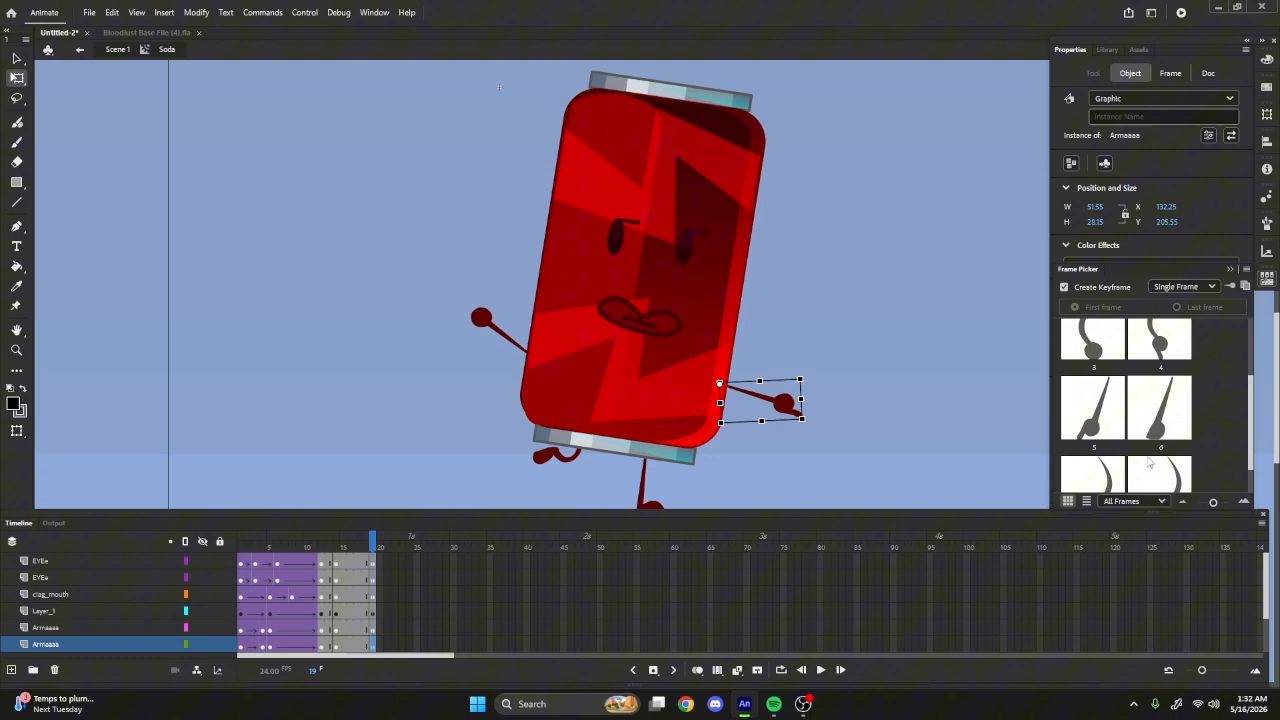
pyautogui.click(1093, 408)
pyautogui.scroll(2, 1091, 388)
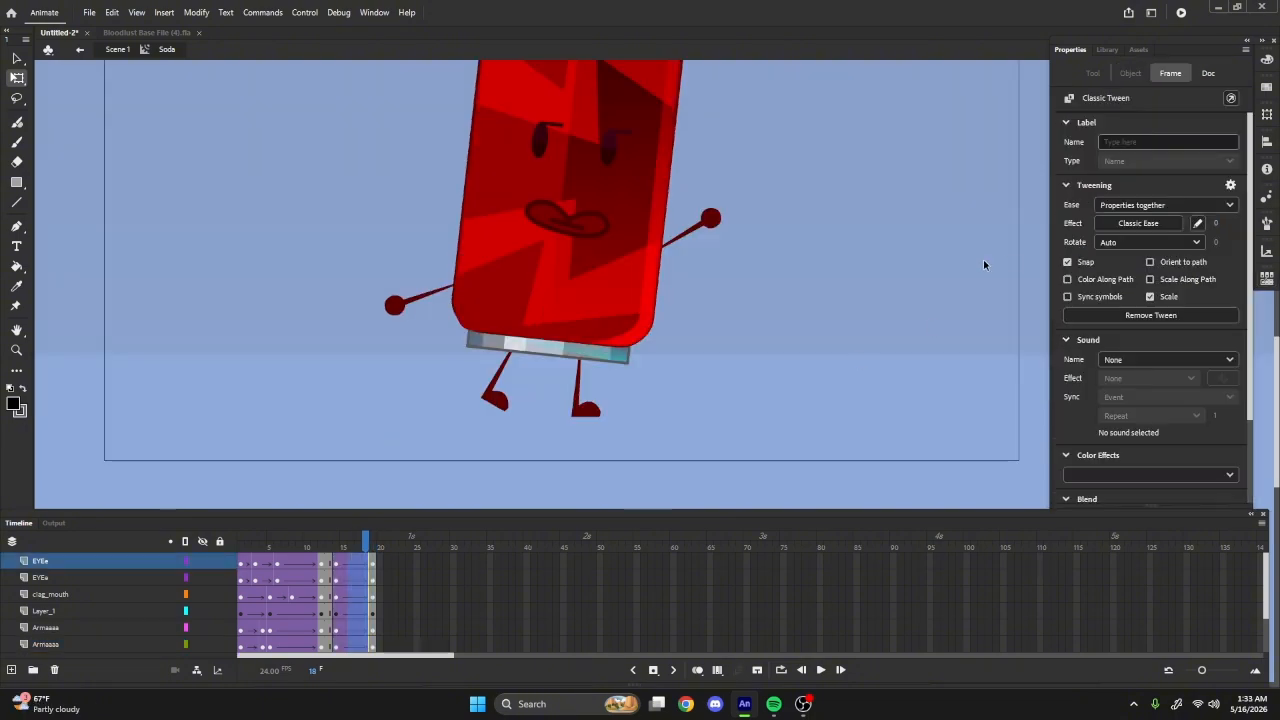
# - Apply a Quart Ease-In to the classic tweens between frames 14 and 19 and play the result
pyautogui.click(1138, 223)
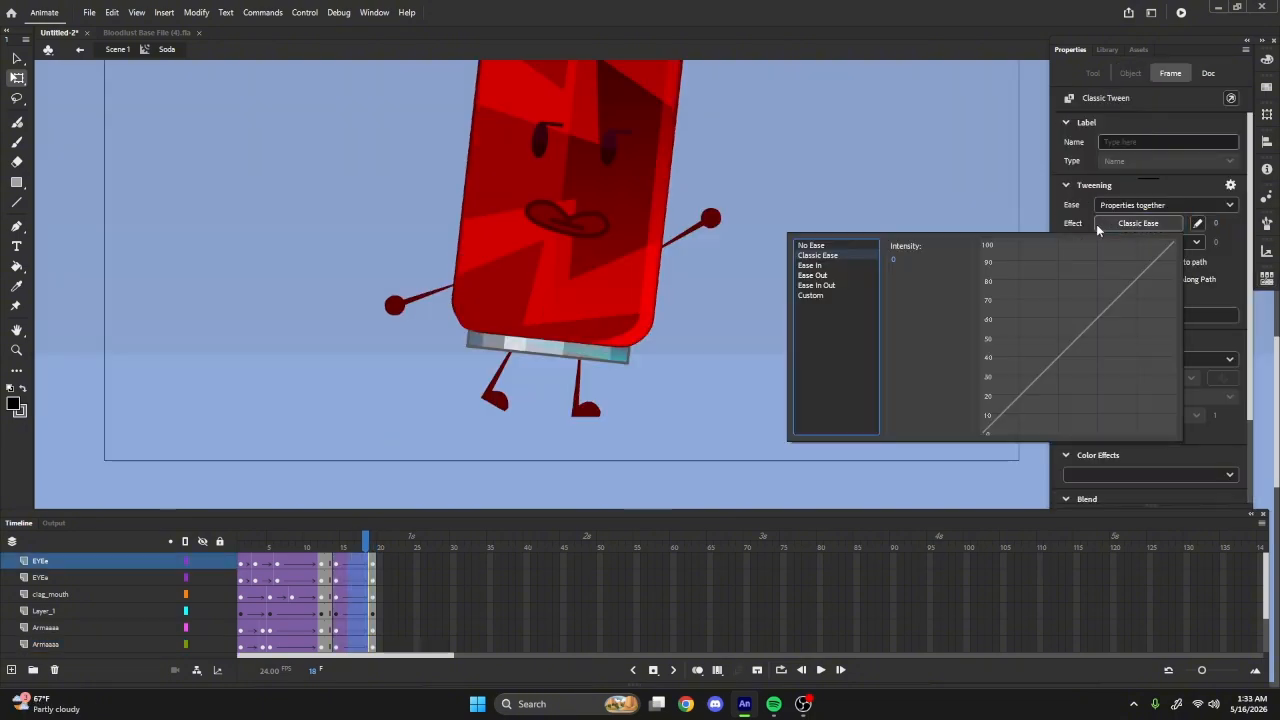
pyautogui.click(829, 266)
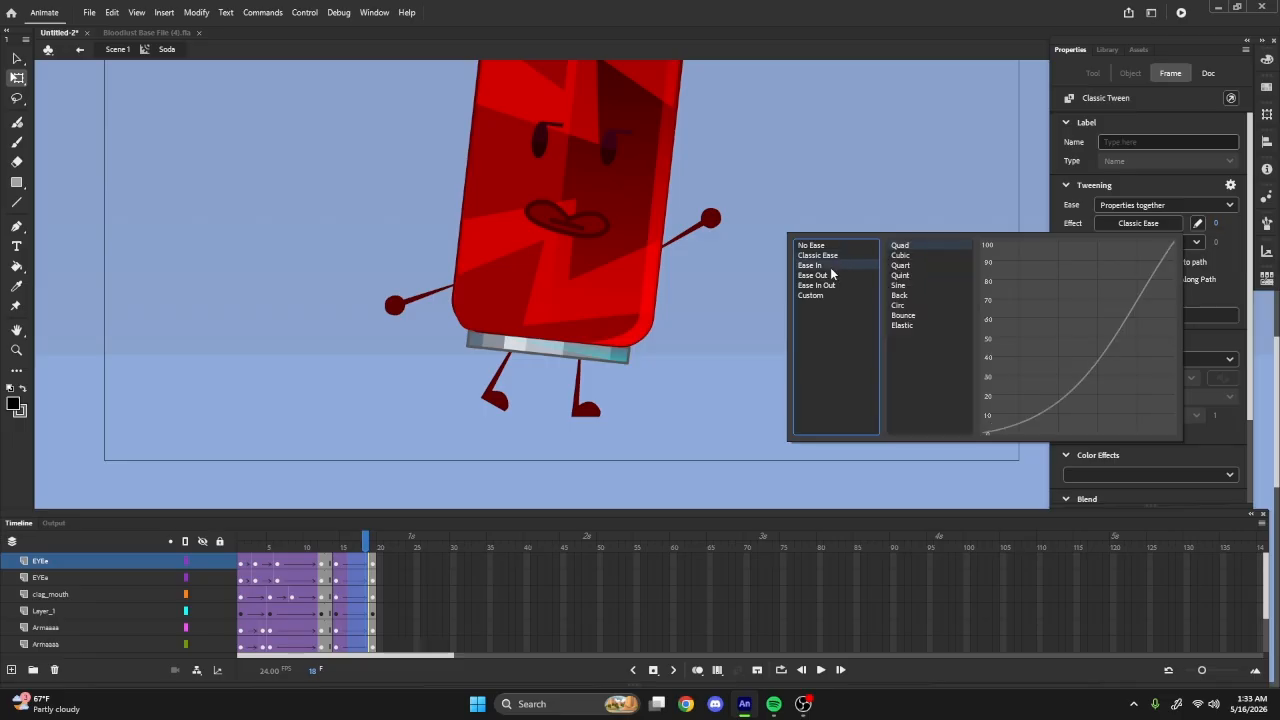
pyautogui.doubleClick(903, 265)
pyautogui.press('Return')
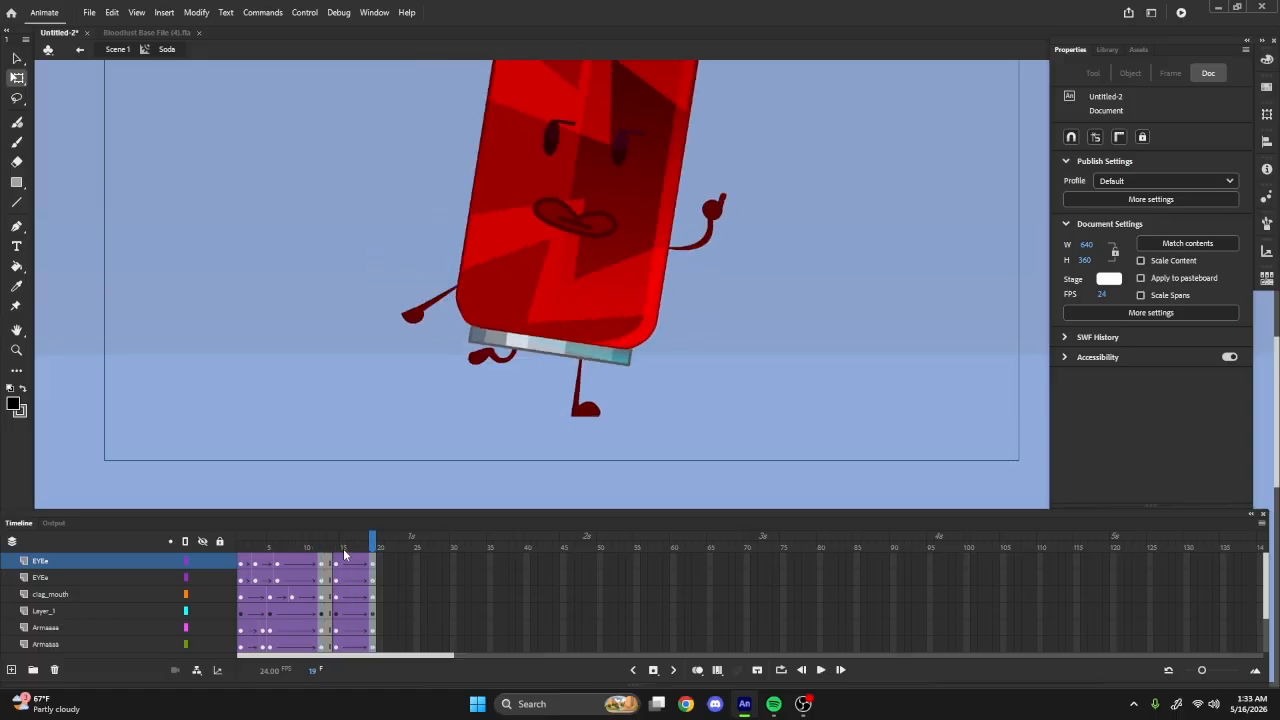
pyautogui.press('Return')
# - Skew the leg on the can's left side at frame 17 to begin a smear
pyautogui.moveTo(378, 543); pyautogui.dragTo(356, 543)
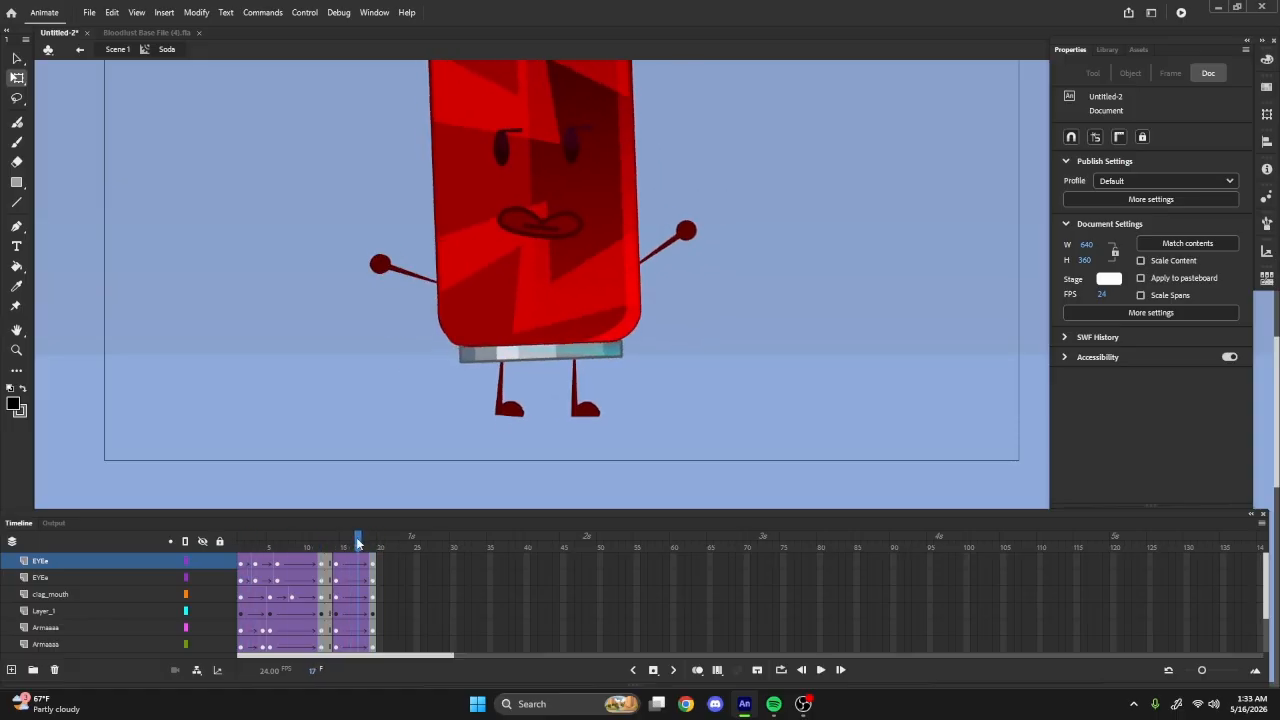
pyautogui.scroll(2, 546, 423)
pyautogui.click(470, 412)
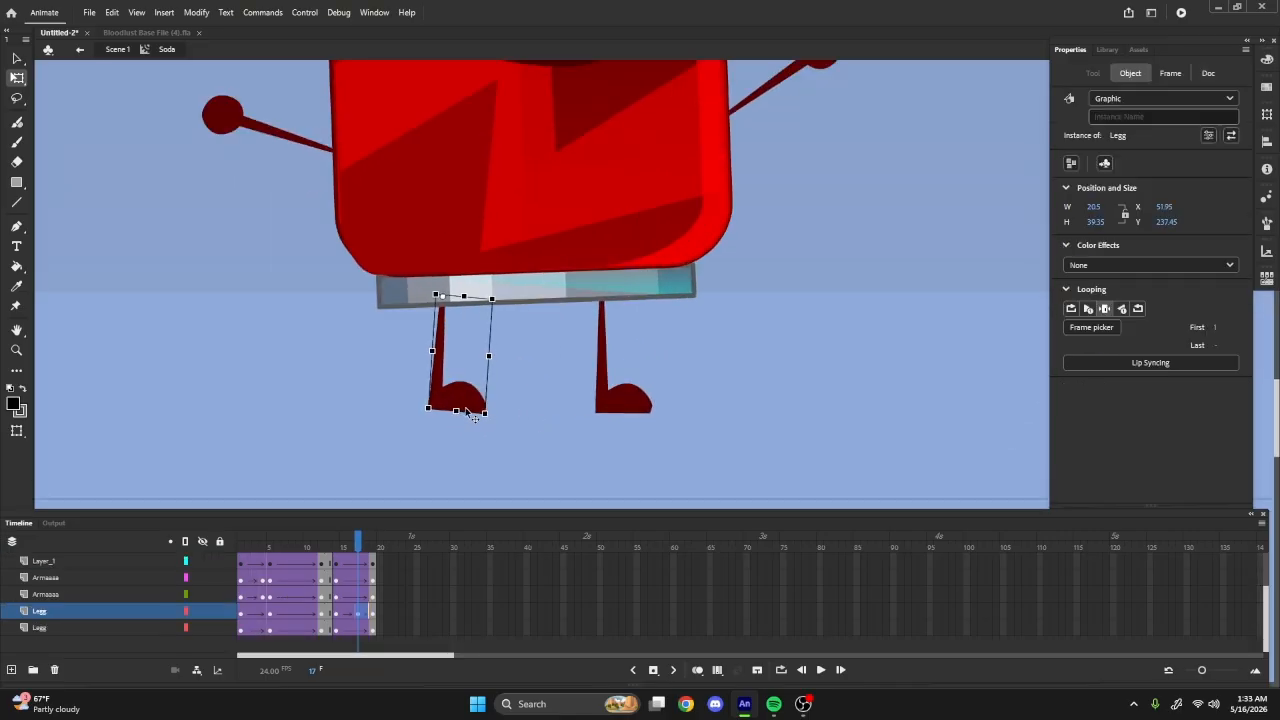
pyautogui.moveTo(467, 411); pyautogui.dragTo(483, 411)
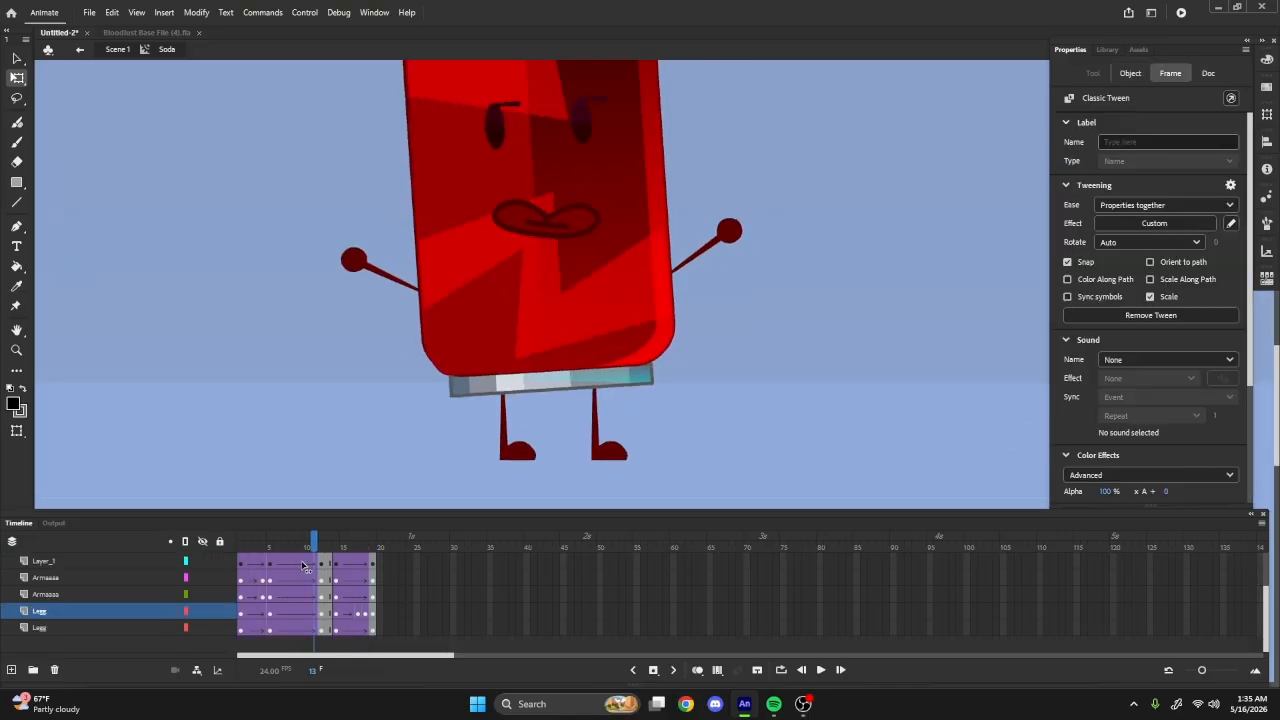
# - Replay the animation and scrub to frame 17 to examine the leg smear
pyautogui.press('Return')
pyautogui.press('Return')
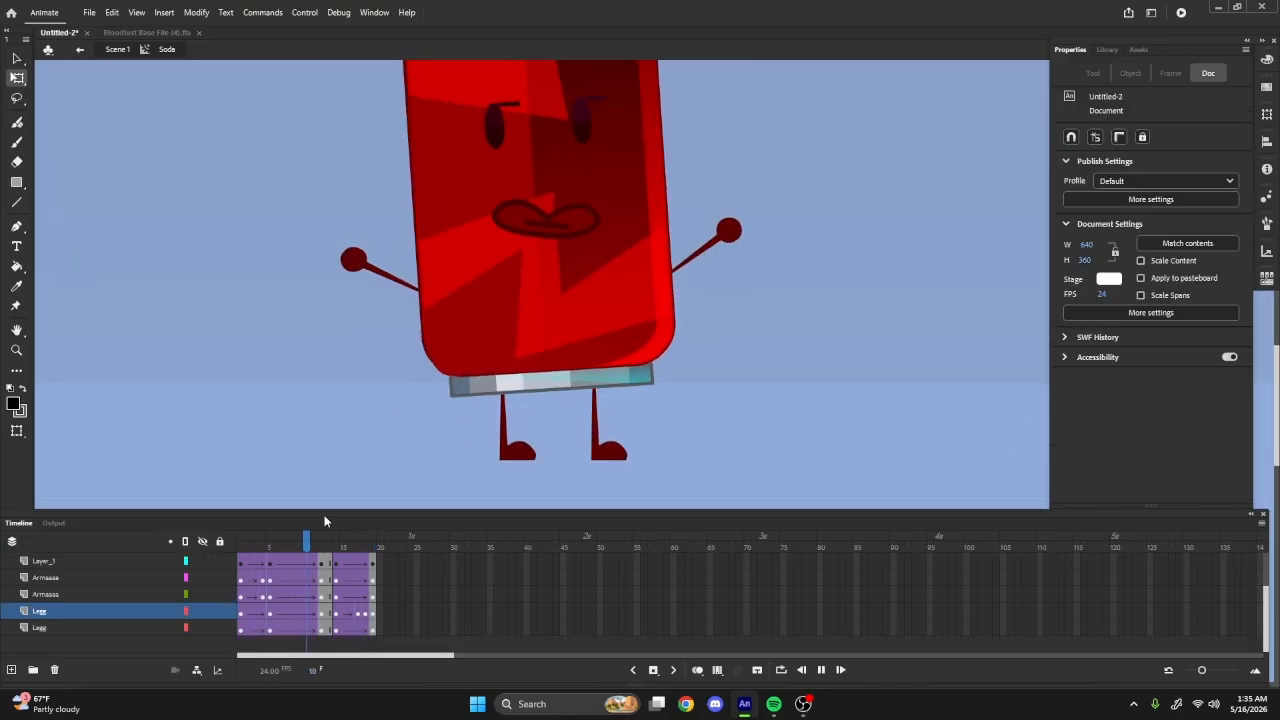
pyautogui.moveTo(334, 546)
pyautogui.mouseDown()
pyautogui.moveTo(377, 560)
pyautogui.moveTo(336, 563)
pyautogui.moveTo(354, 552)
pyautogui.mouseUp()
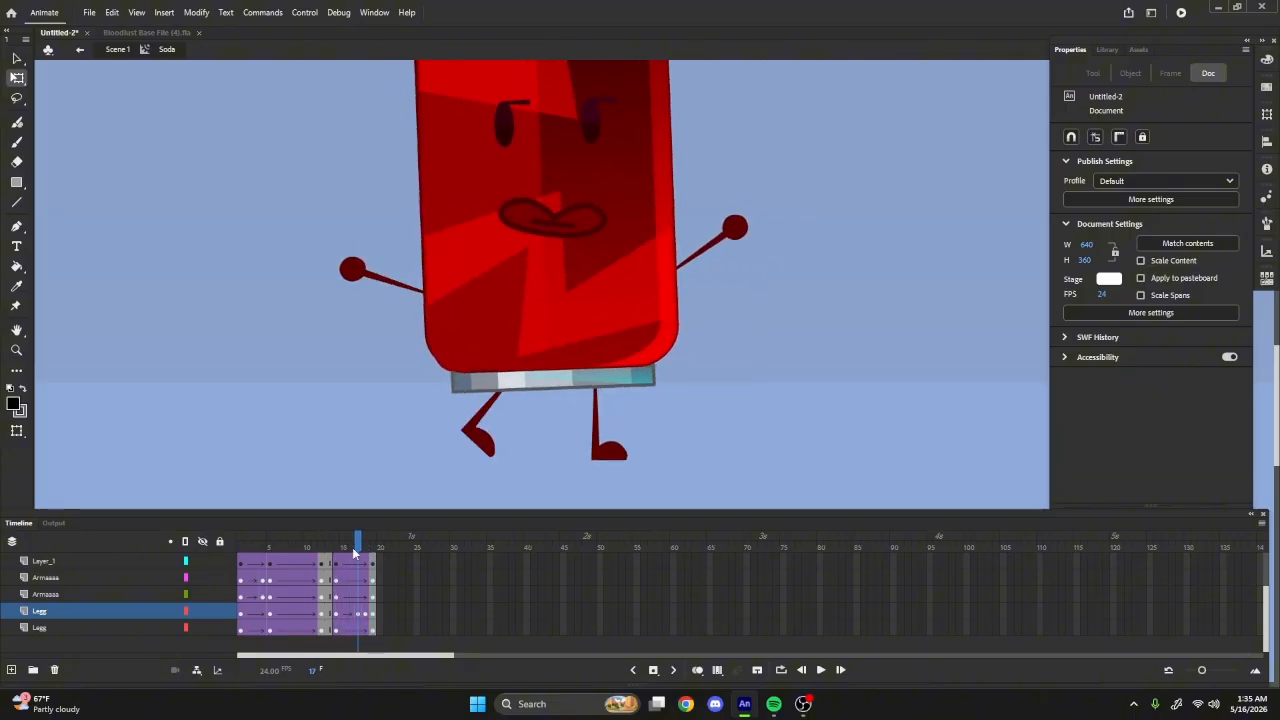
# - Undo the first tweak to the arm on the can's left side at frame 17, and skew the arm downward into a smear
pyautogui.click(370, 276)
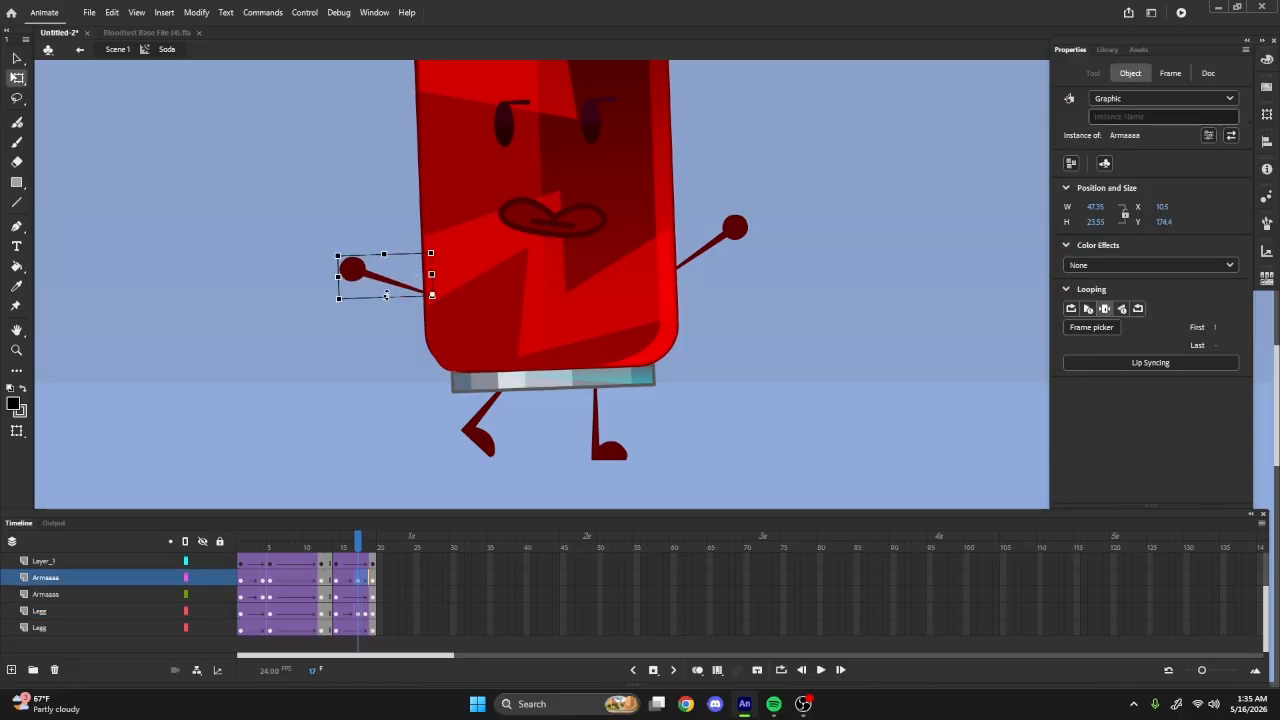
pyautogui.moveTo(387, 296); pyautogui.dragTo(389, 301)
pyautogui.hotkey('ctrl', 'z')
pyautogui.scroll(2, 390, 265)
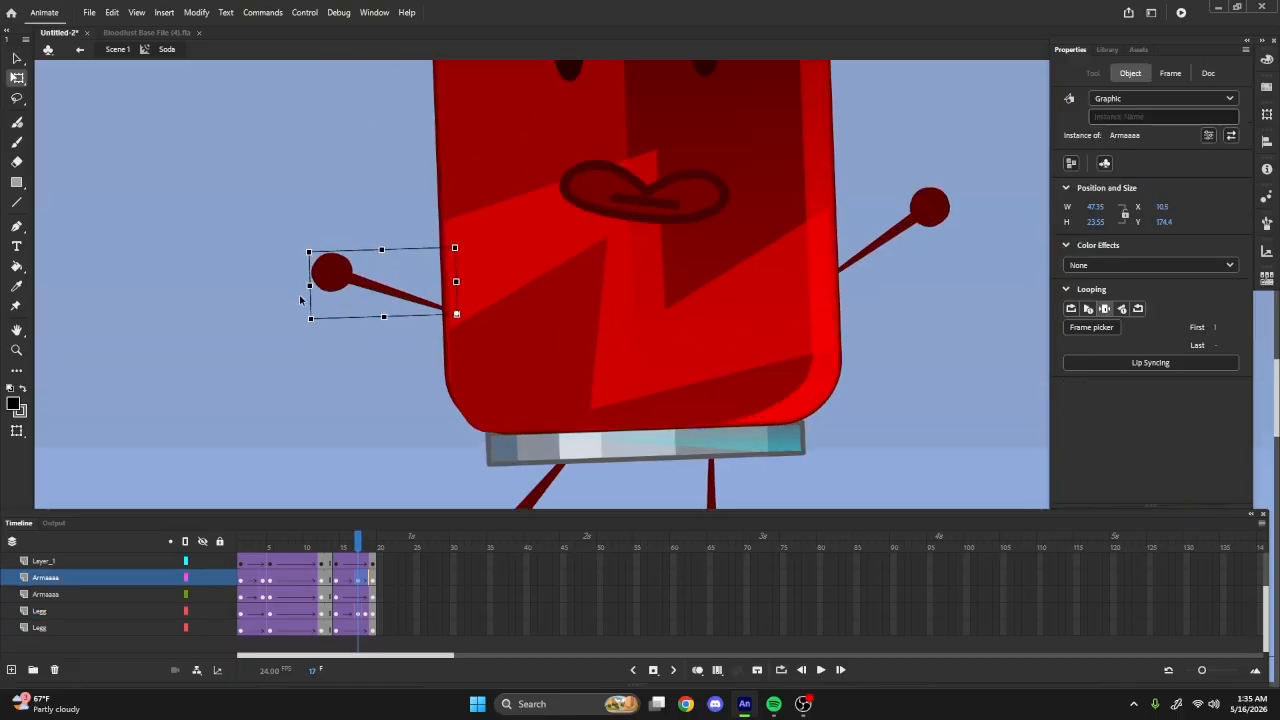
pyautogui.moveTo(310, 299); pyautogui.dragTo(311, 315)
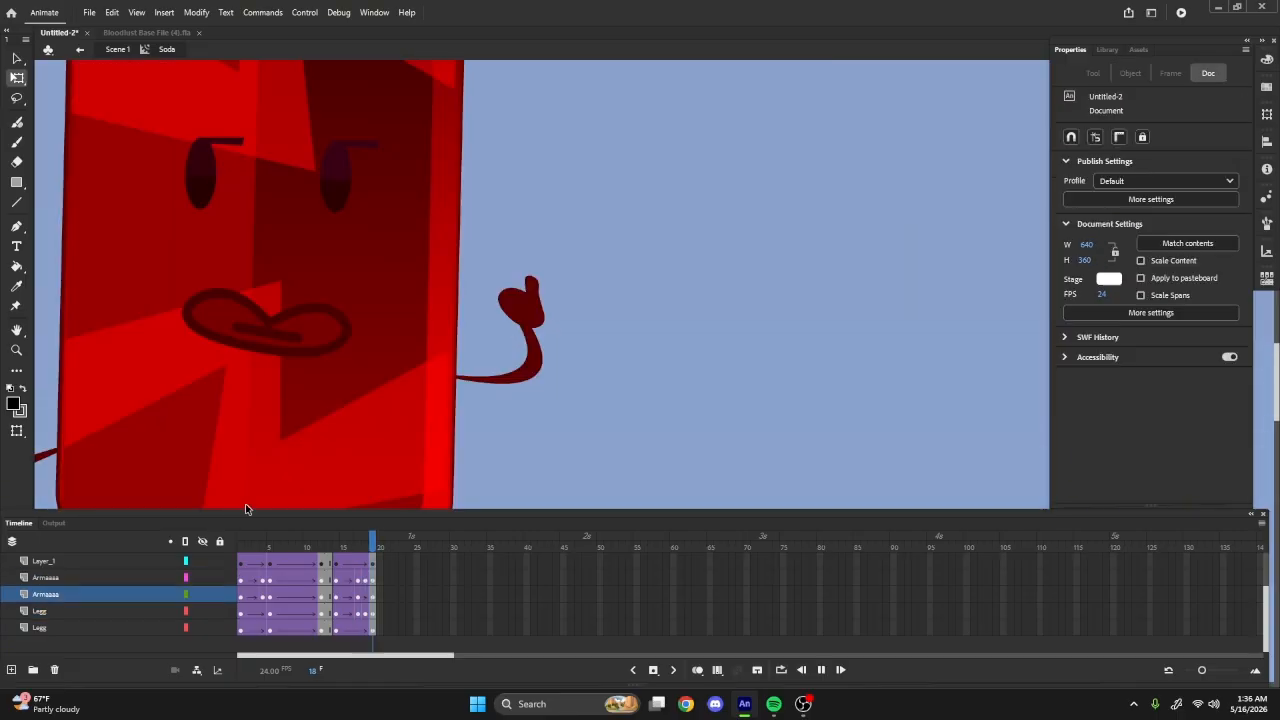
# - Insert keyframes at frame 26 on all of the character's layers
pyautogui.press('.')
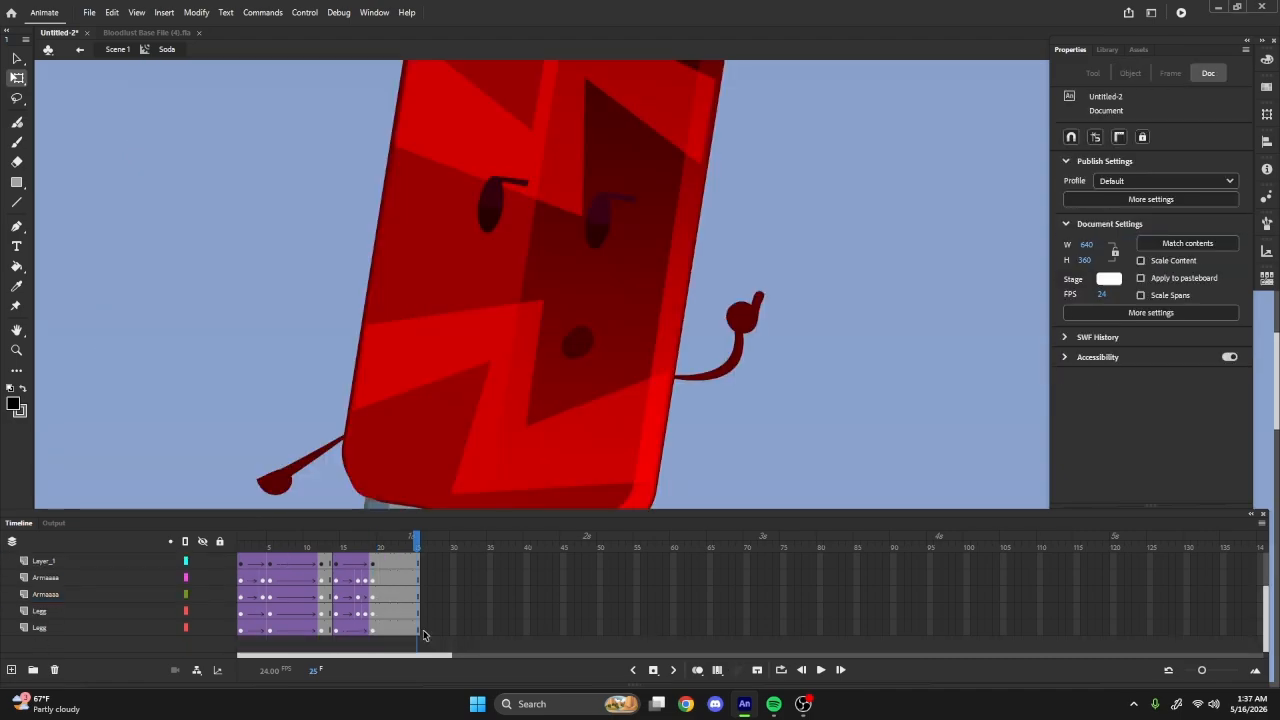
pyautogui.click(422, 630)
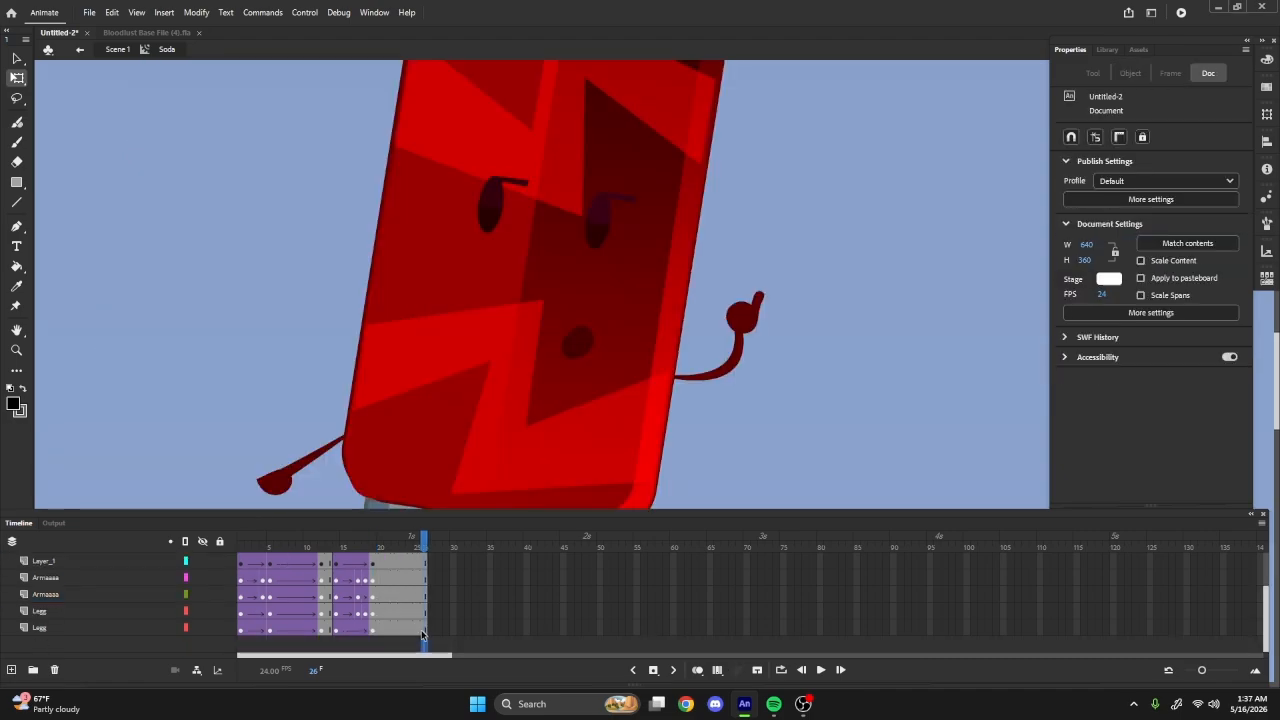
pyautogui.moveTo(425, 590); pyautogui.dragTo(424, 512)
pyautogui.press('F6')
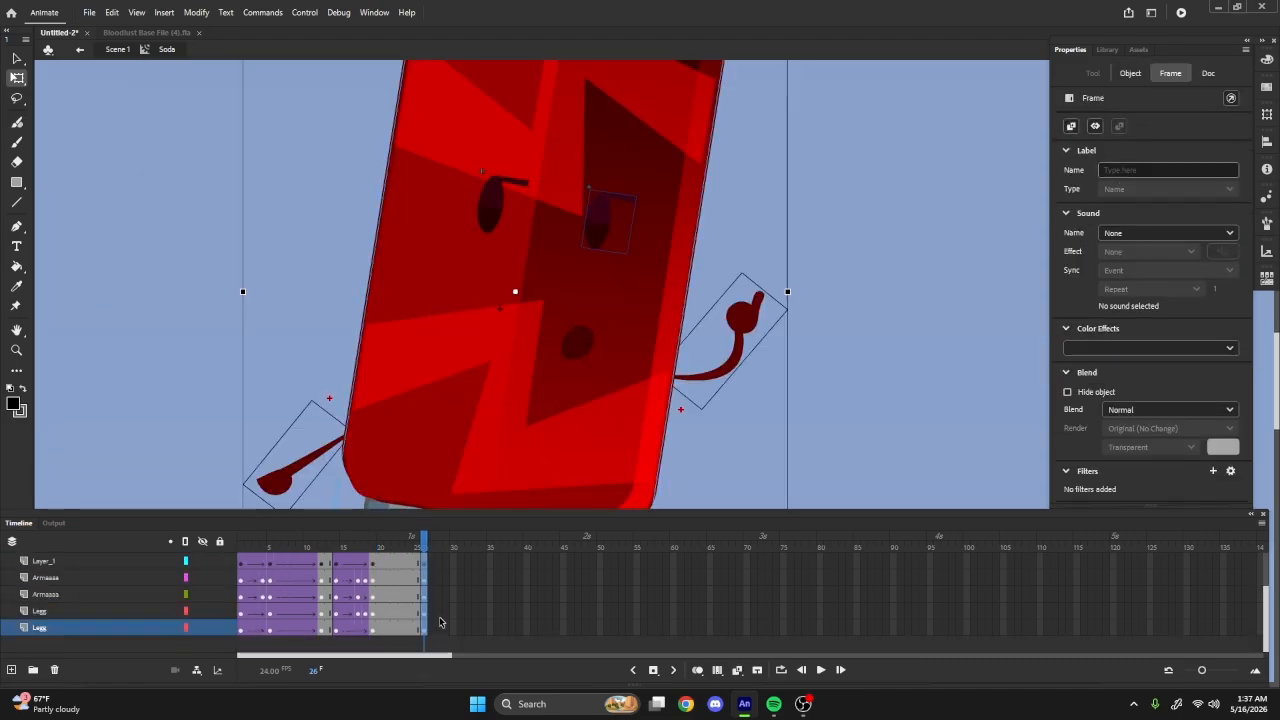
pyautogui.scroll(3, 440, 610)
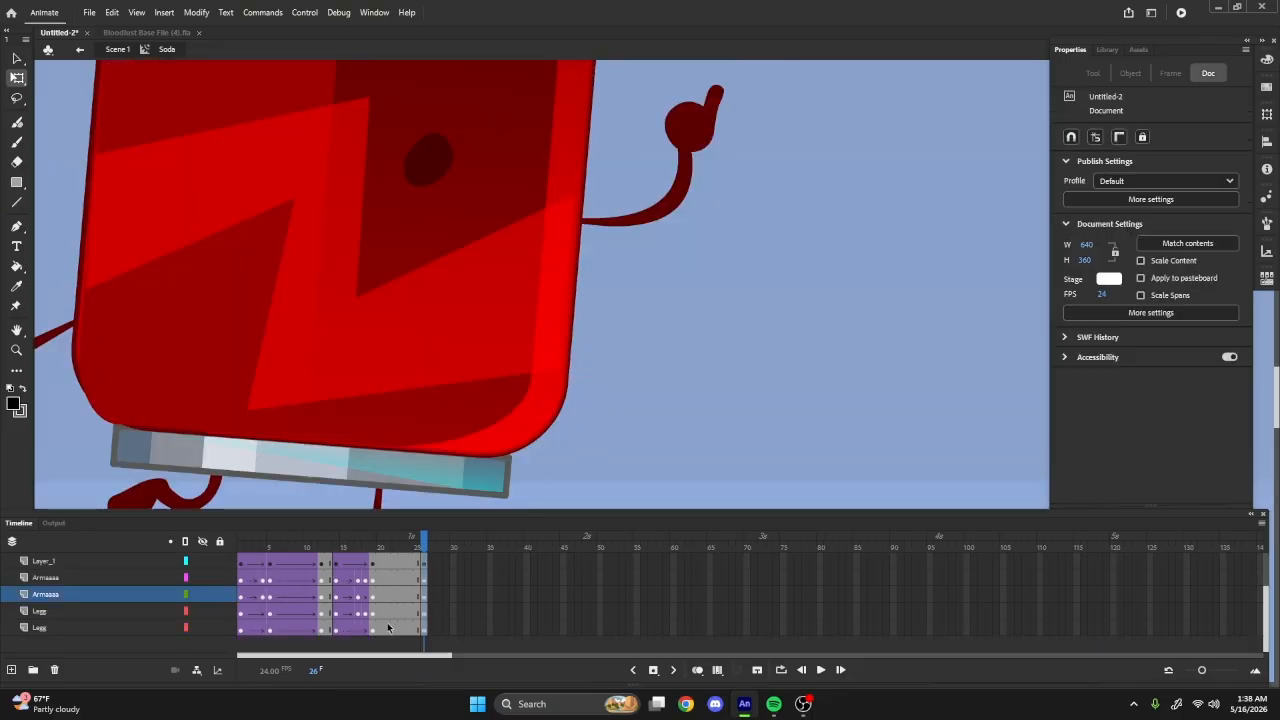
# - Create classic tweens between frames 19 and 26 on all layers and apply a Quint Ease-Out
pyautogui.moveTo(388, 628); pyautogui.dragTo(405, 522)
pyautogui.press('F3')
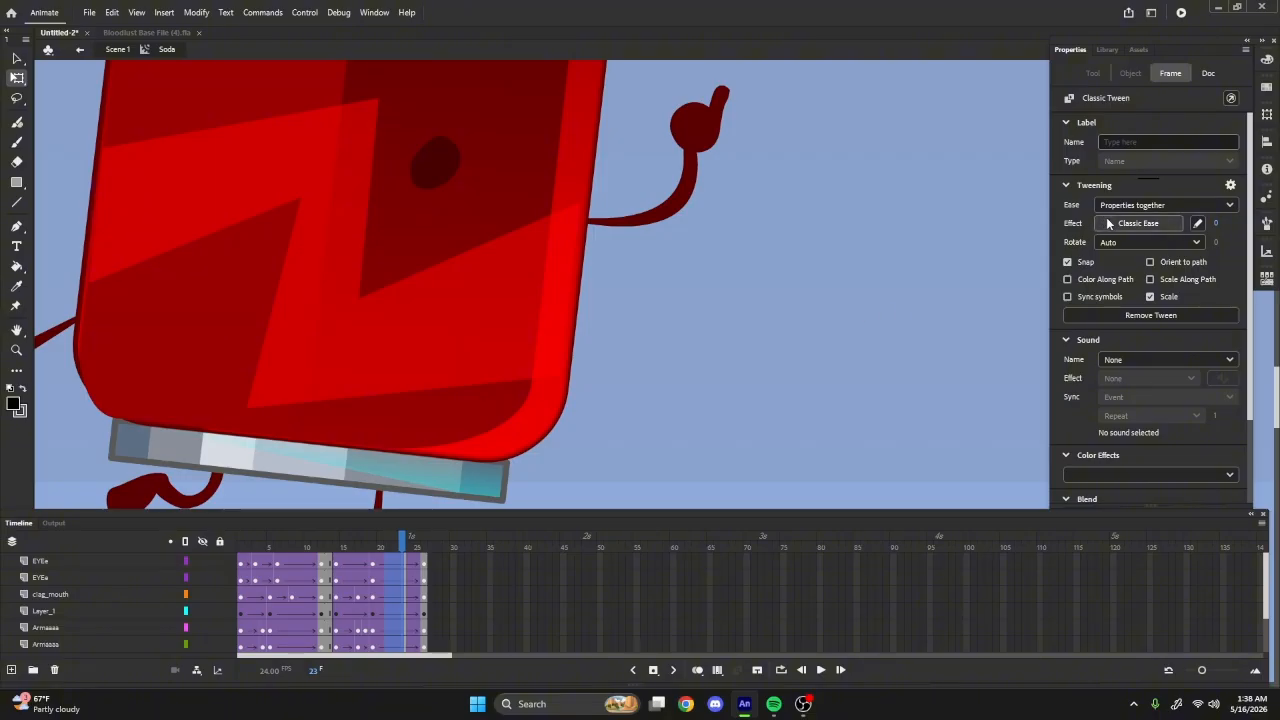
pyautogui.click(1138, 223)
pyautogui.click(826, 276)
pyautogui.doubleClick(928, 275)
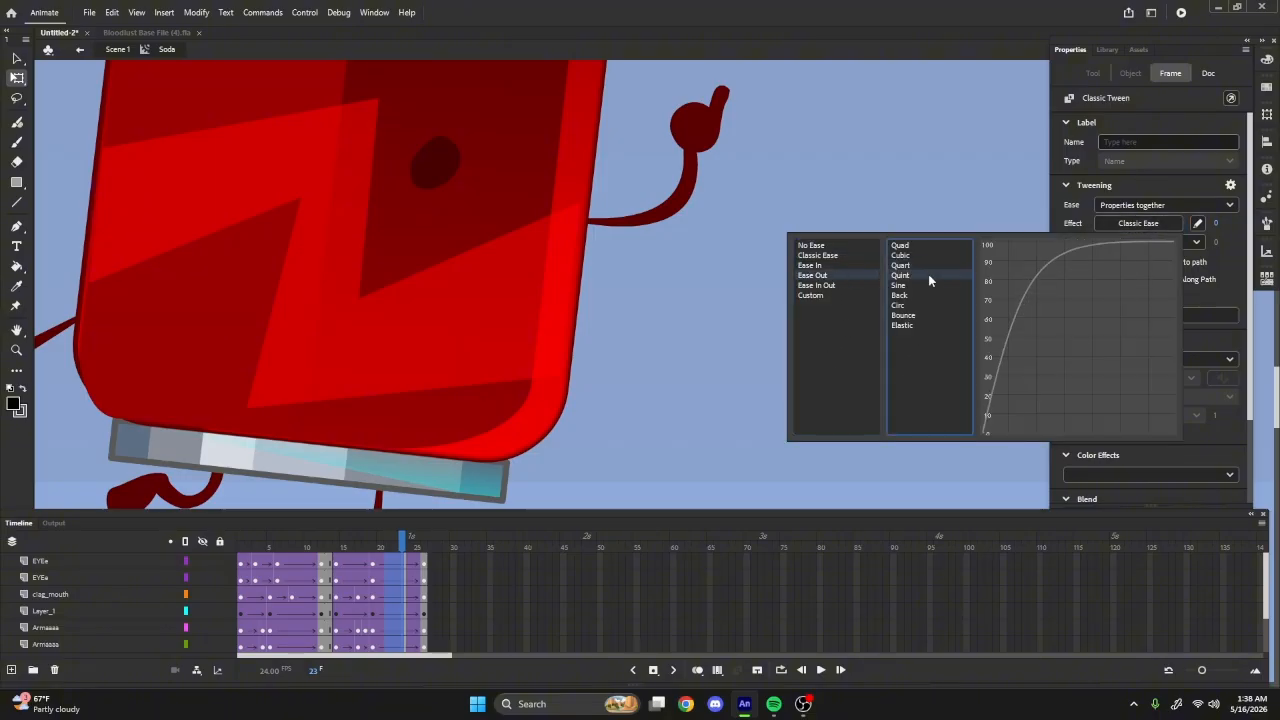
pyautogui.click(618, 396)
# - Scrub to frame 26 and replay the animation to check the settle into the final pose
pyautogui.moveTo(406, 550)
pyautogui.mouseDown()
pyautogui.moveTo(320, 540)
pyautogui.moveTo(423, 540)
pyautogui.mouseUp()
pyautogui.scroll(-4, 935, 272)
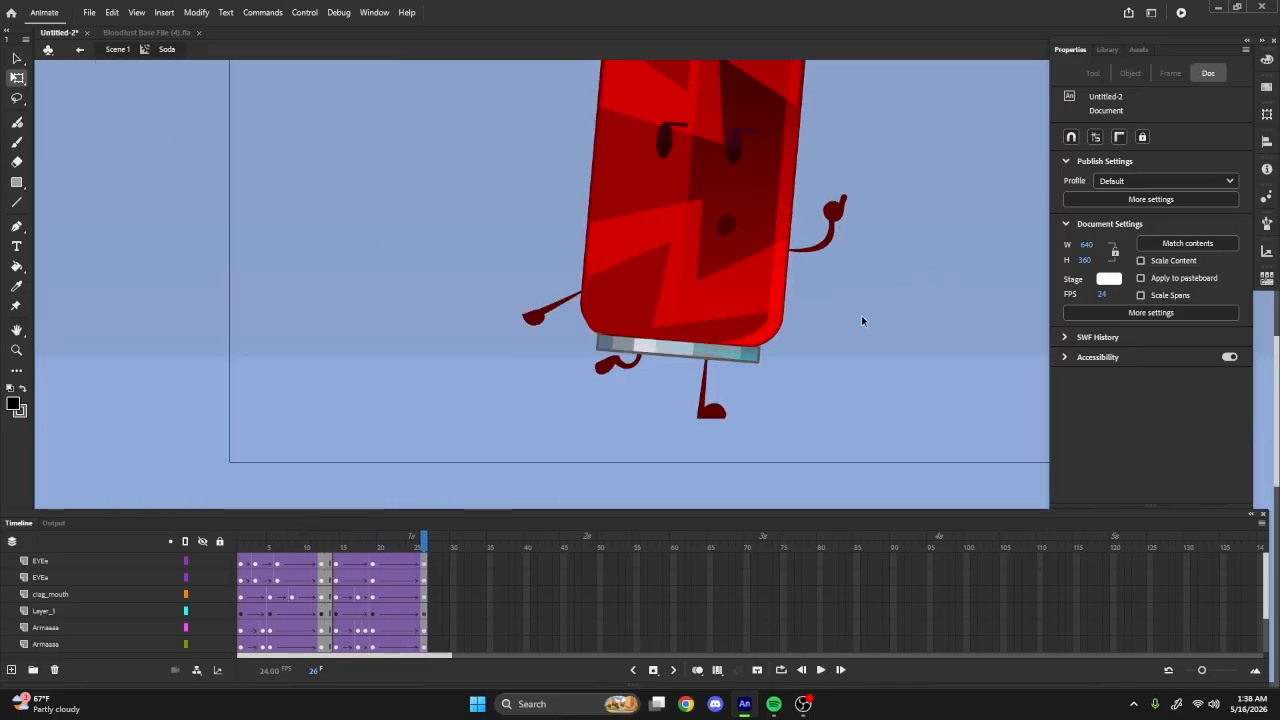
pyautogui.press('Return')
pyautogui.press('Return')
pyautogui.press('Return')
pyautogui.scroll(-2, 388, 621)
pyautogui.scroll(2, 388, 621)
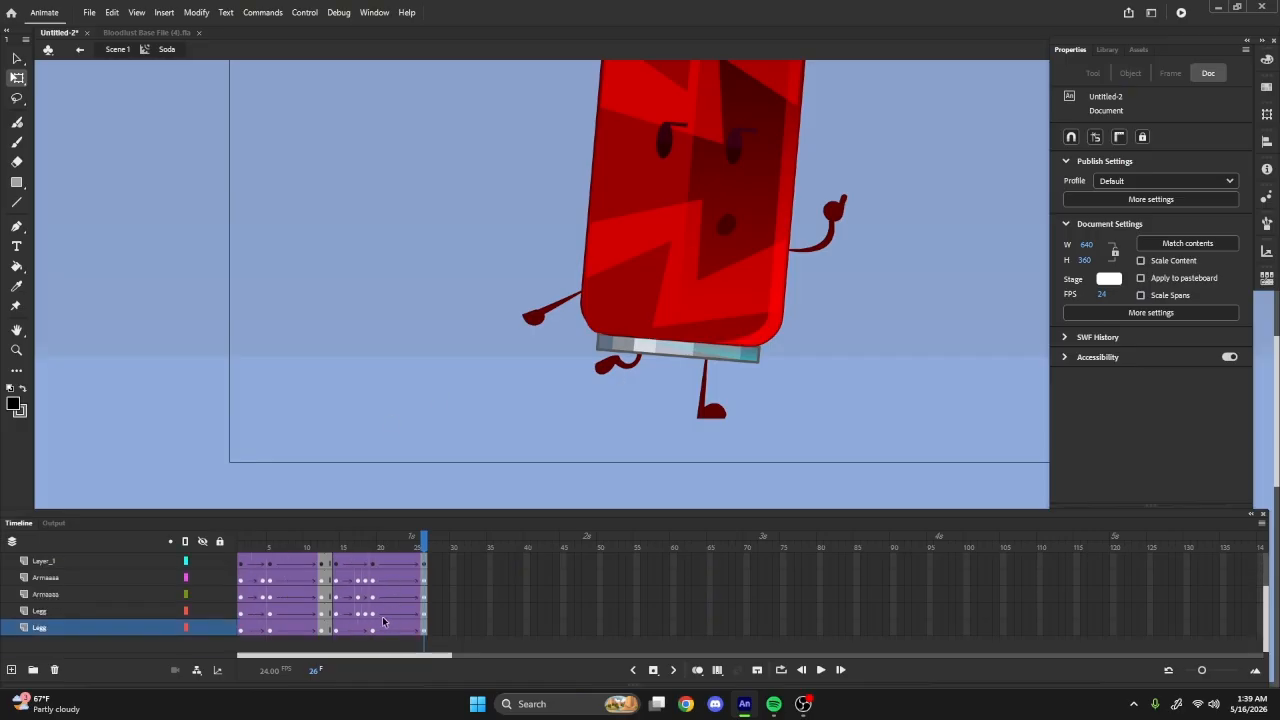
# - Apply a Quart Ease-In to all tween segments between frames 14 and 19, including those around the limb smears
pyautogui.moveTo(340, 638); pyautogui.dragTo(369, 475)
pyautogui.click(1123, 224)
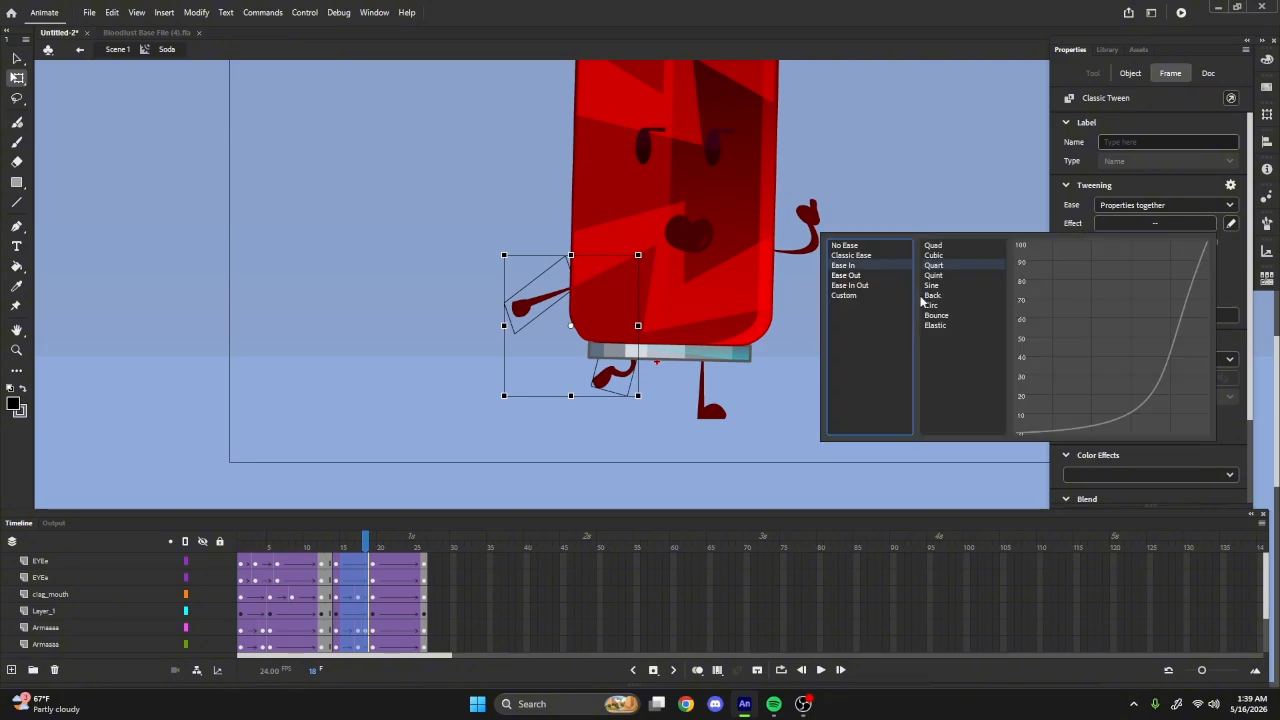
pyautogui.doubleClick(984, 268)
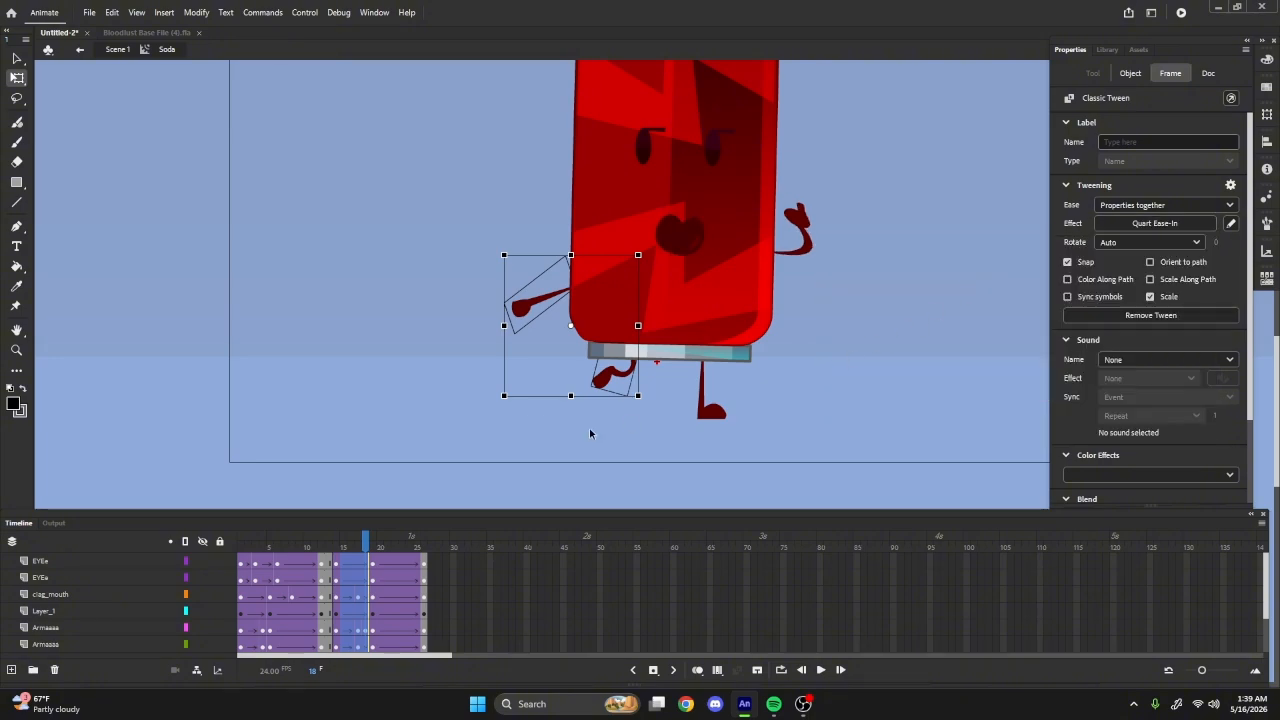
# - Play the animation repeatedly to check the uniform easing of the lean between frames 14 and 19
pyautogui.press('Return')
pyautogui.click(200, 451)
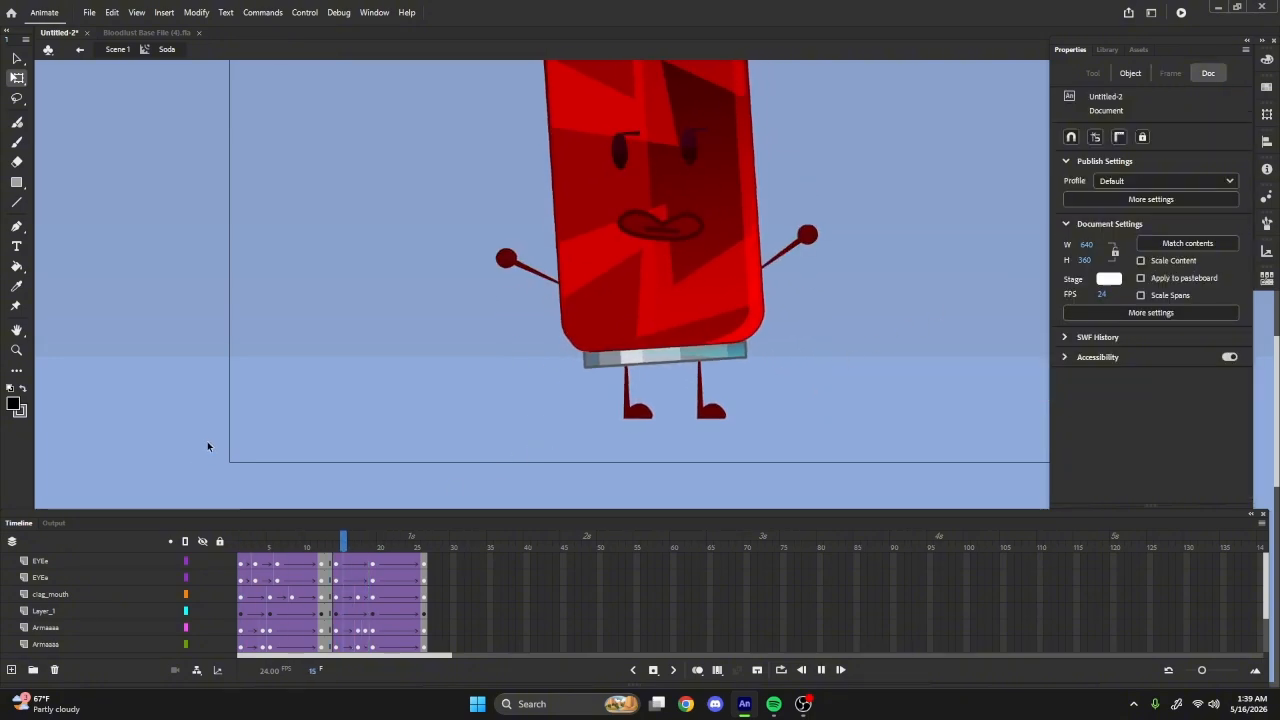
pyautogui.press('Return')
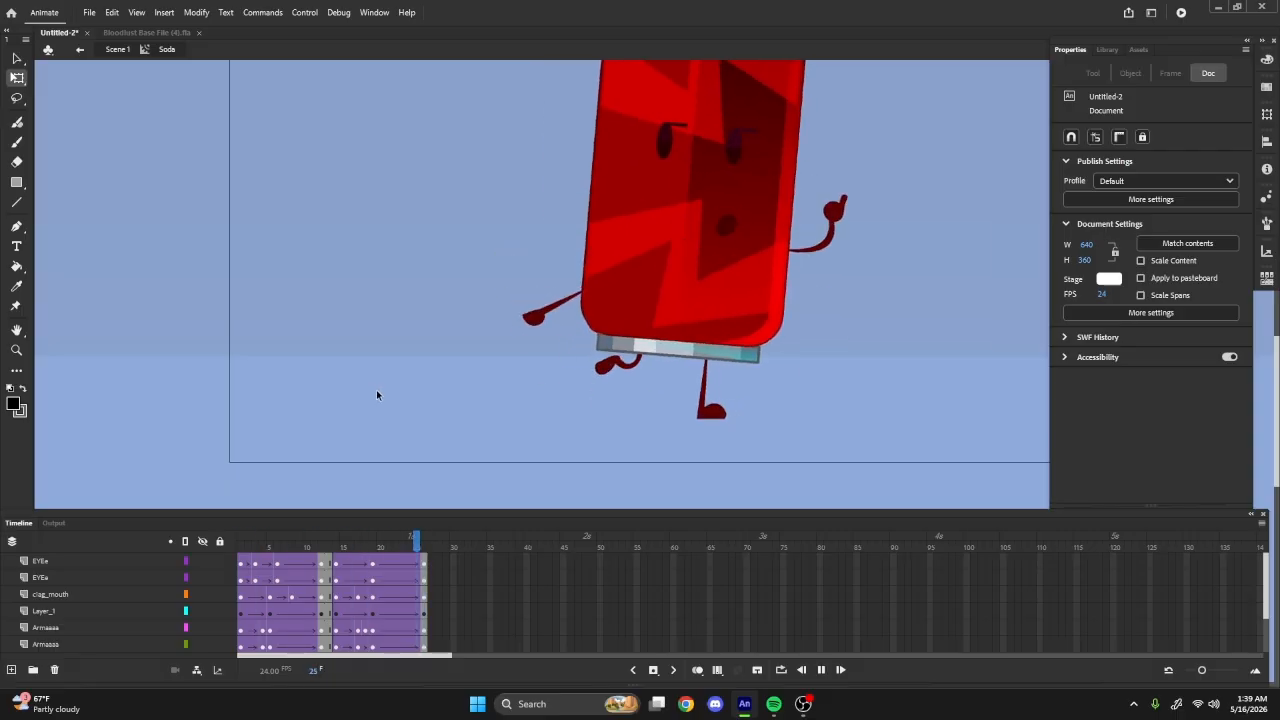
pyautogui.press('Return')
# - Reapply the Quint Ease-Out to the tweens between frames 19 and 26 on all layers and replay the animation
pyautogui.moveTo(382, 565); pyautogui.dragTo(409, 634)
pyautogui.click(1118, 223)
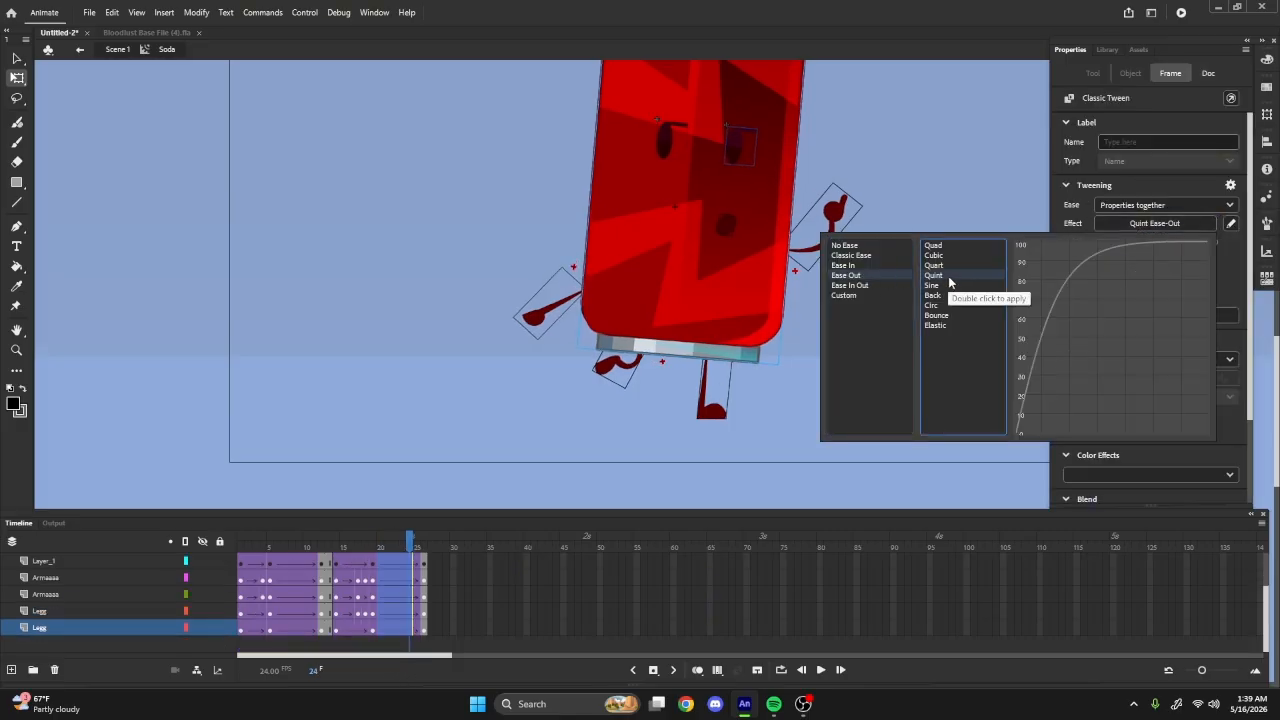
pyautogui.moveTo(415, 548)
pyautogui.mouseDown()
pyautogui.moveTo(343, 545)
pyautogui.moveTo(423, 542)
pyautogui.mouseUp()
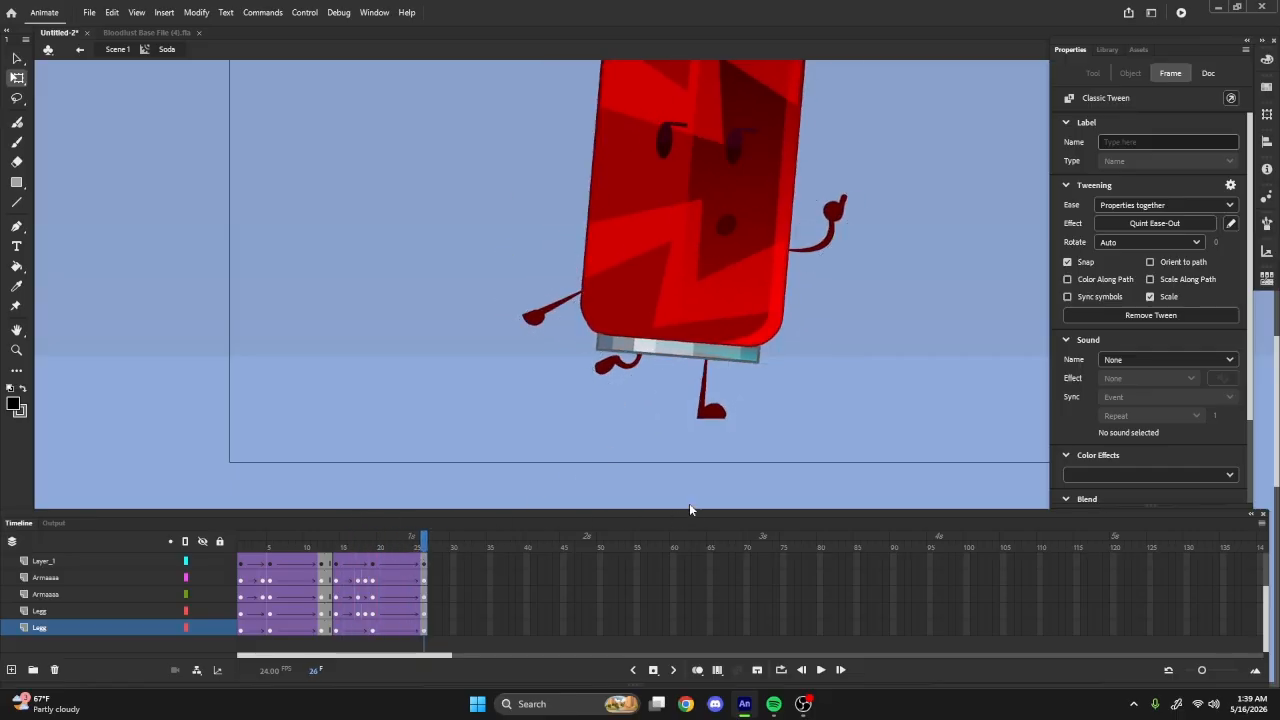
pyautogui.click(632, 499)
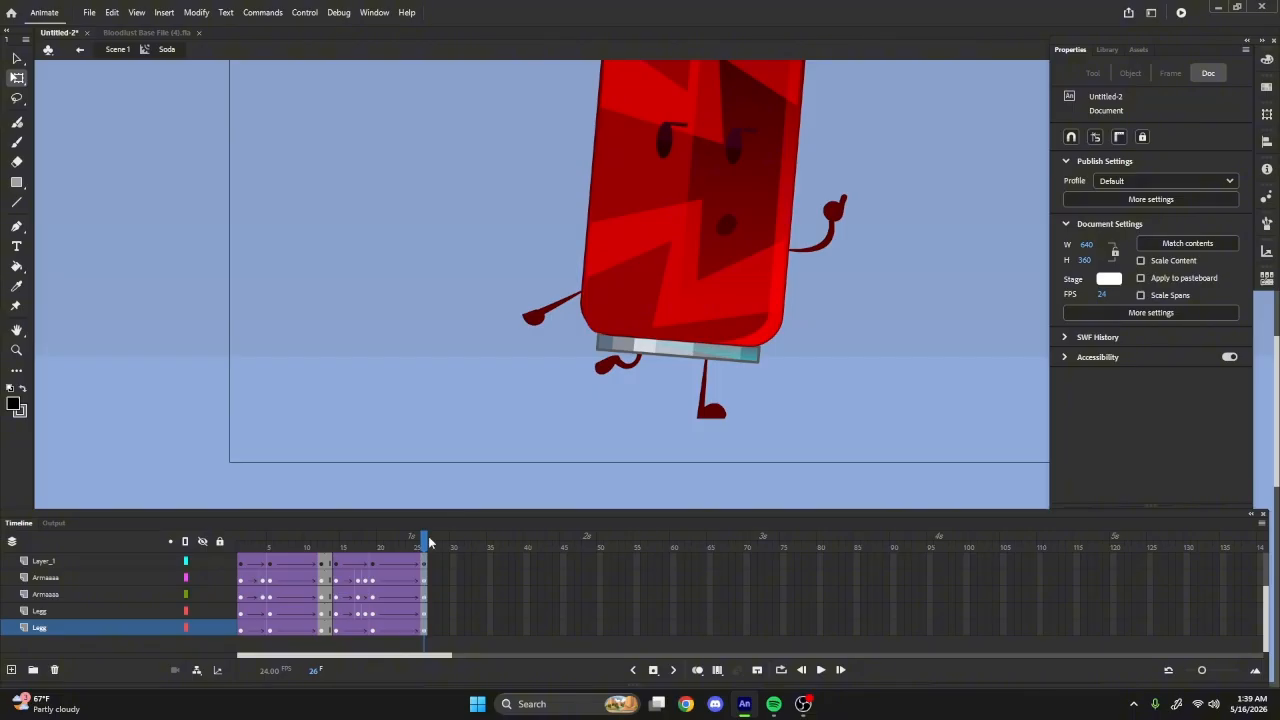
pyautogui.moveTo(370, 546); pyautogui.dragTo(350, 557)
pyautogui.press('Return')
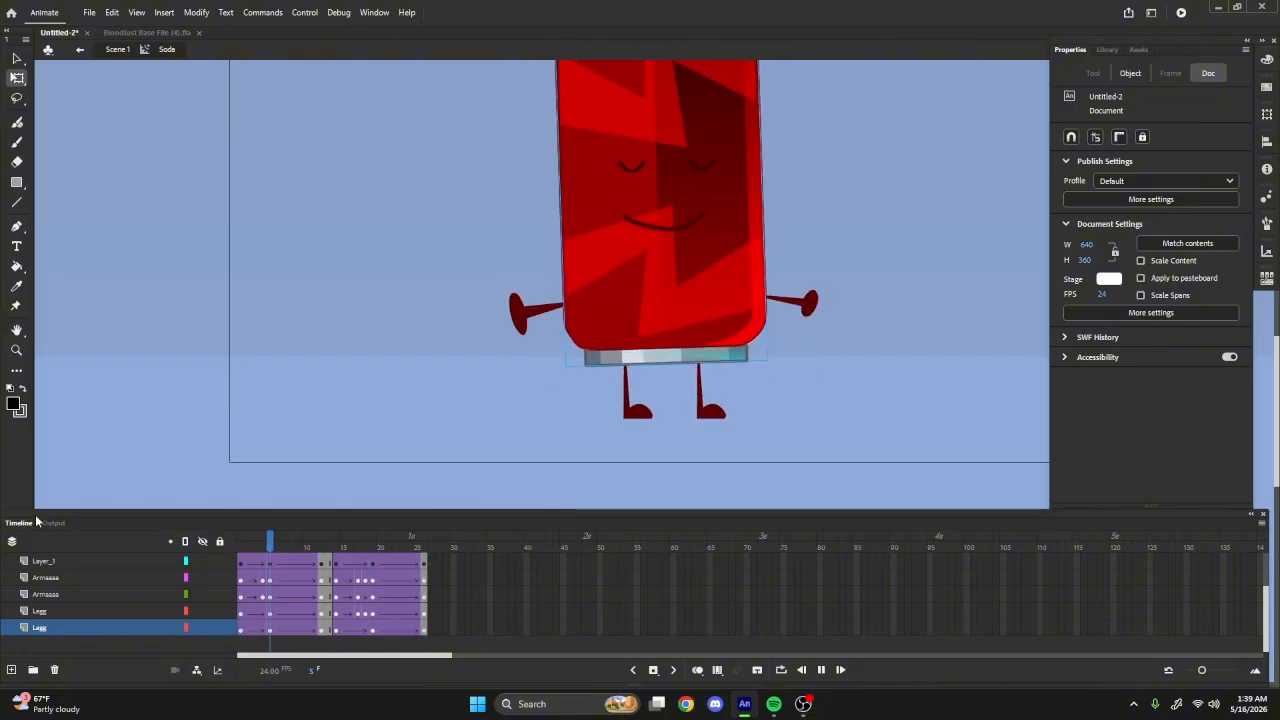
# - Replay the animation inside the Soda symbol and test the movie from the main scene
pyautogui.press('Return')
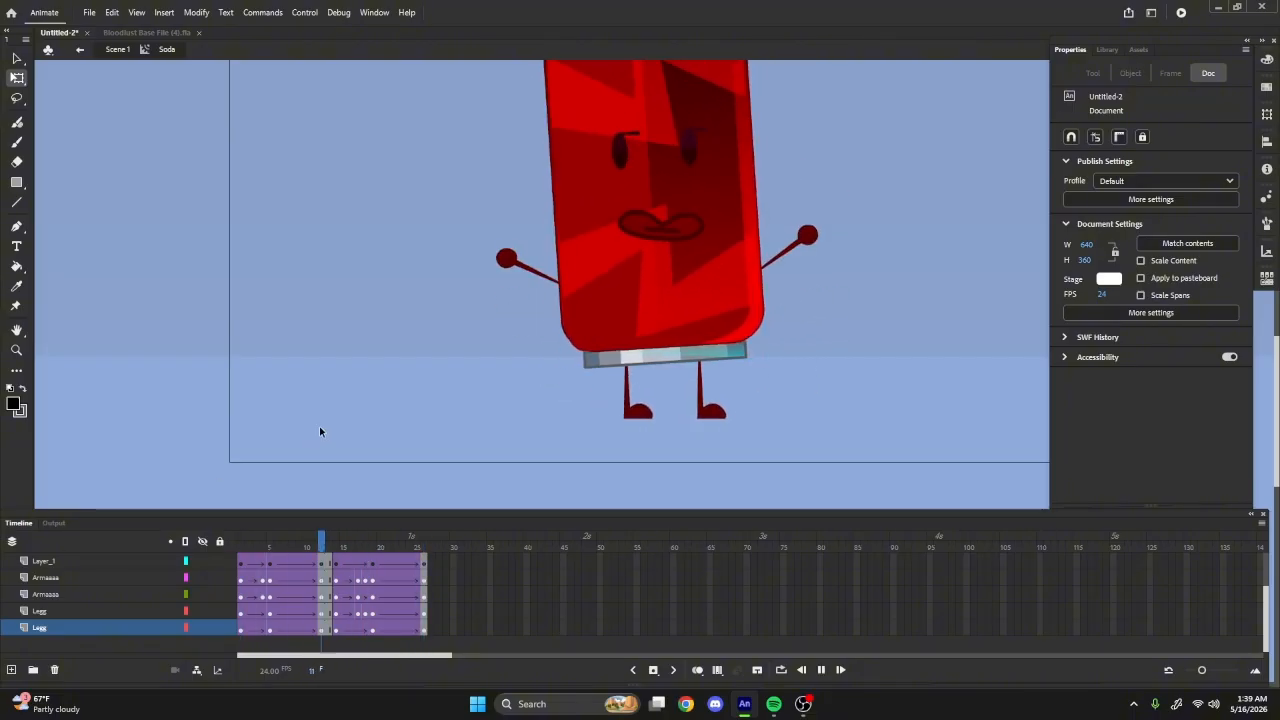
pyautogui.press('Return')
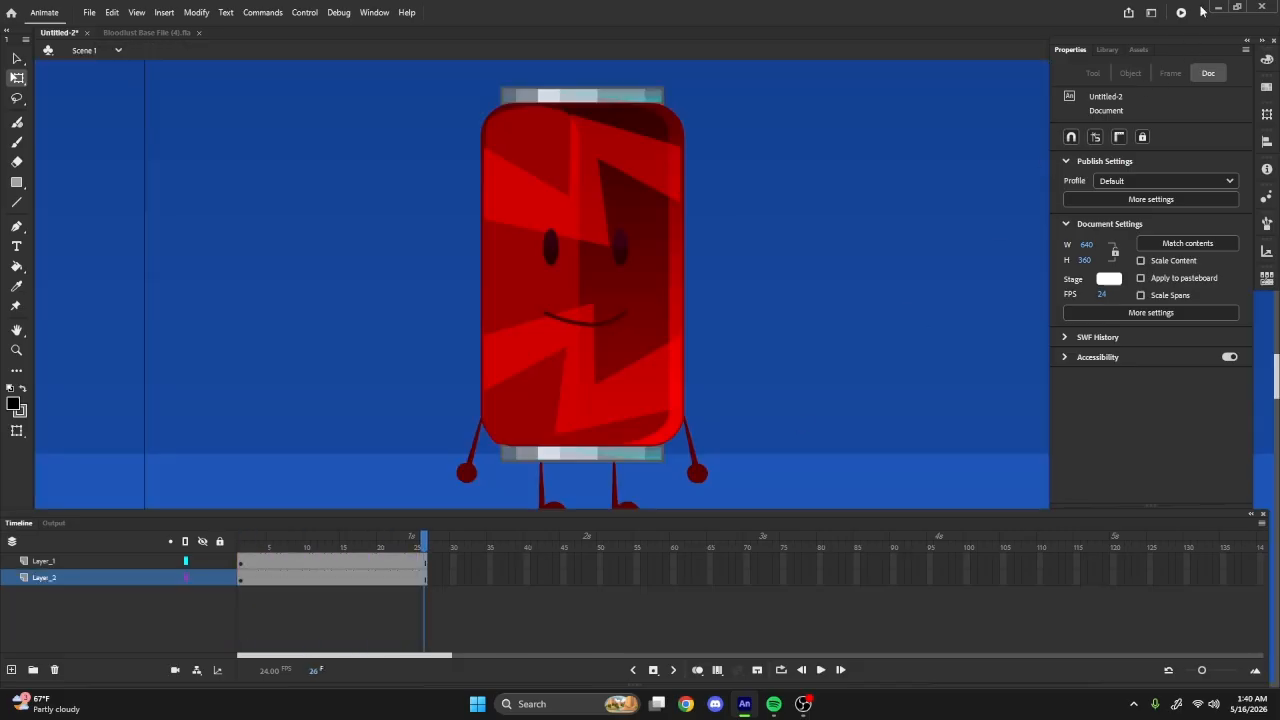
pyautogui.click(1181, 12)
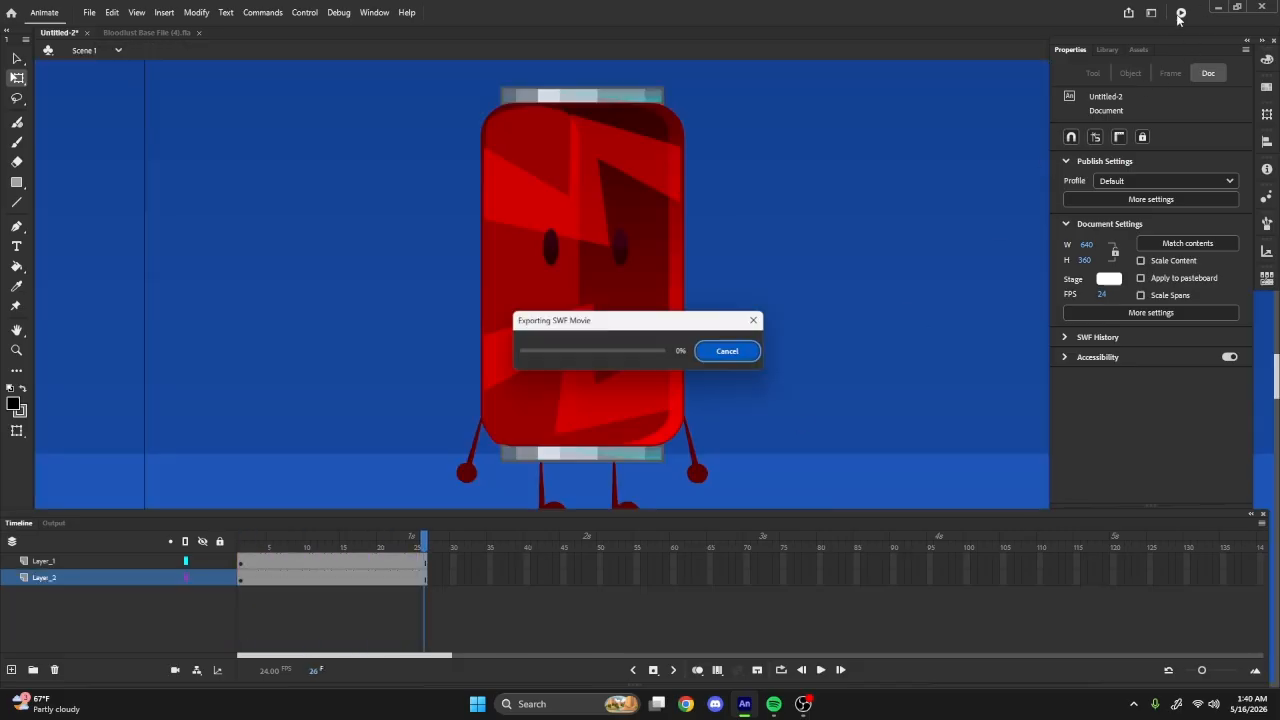
pyautogui.moveTo(614, 55); pyautogui.dragTo(620, 63)
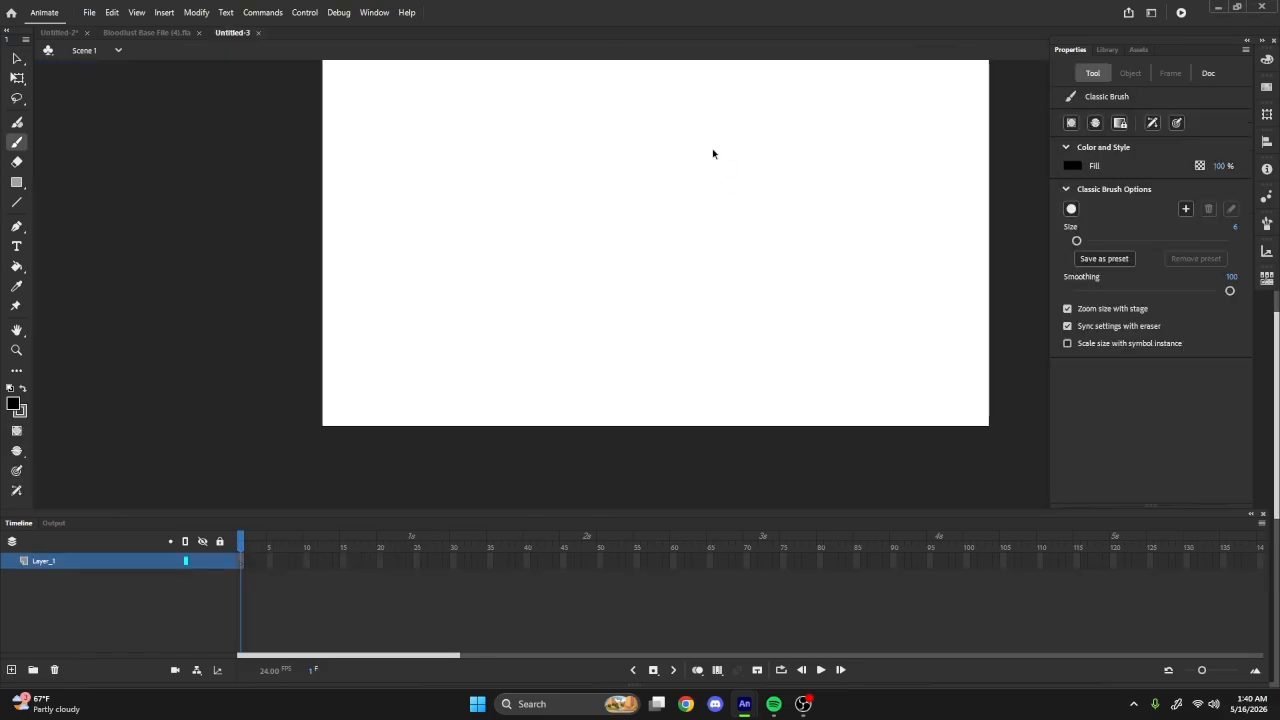
pyautogui.moveTo(683, 205); pyautogui.dragTo(689, 235)
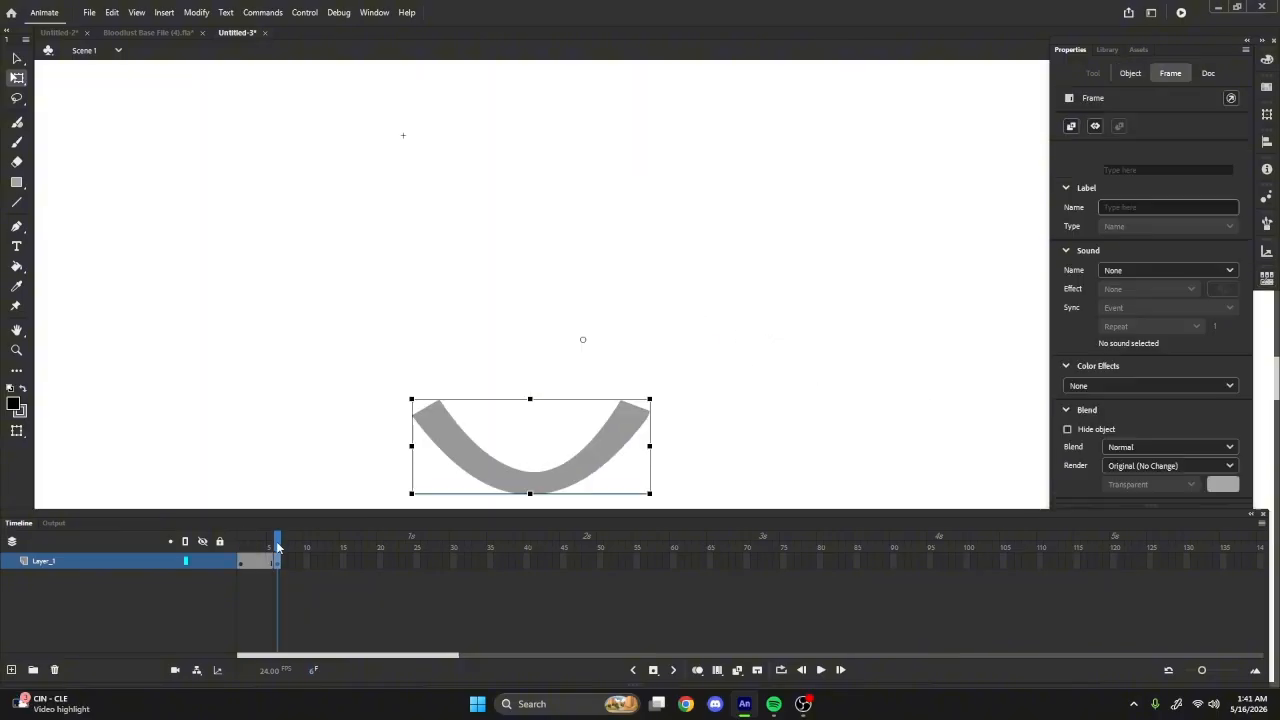
pyautogui.moveTo(278, 546); pyautogui.dragTo(277, 546)
pyautogui.click(522, 508)
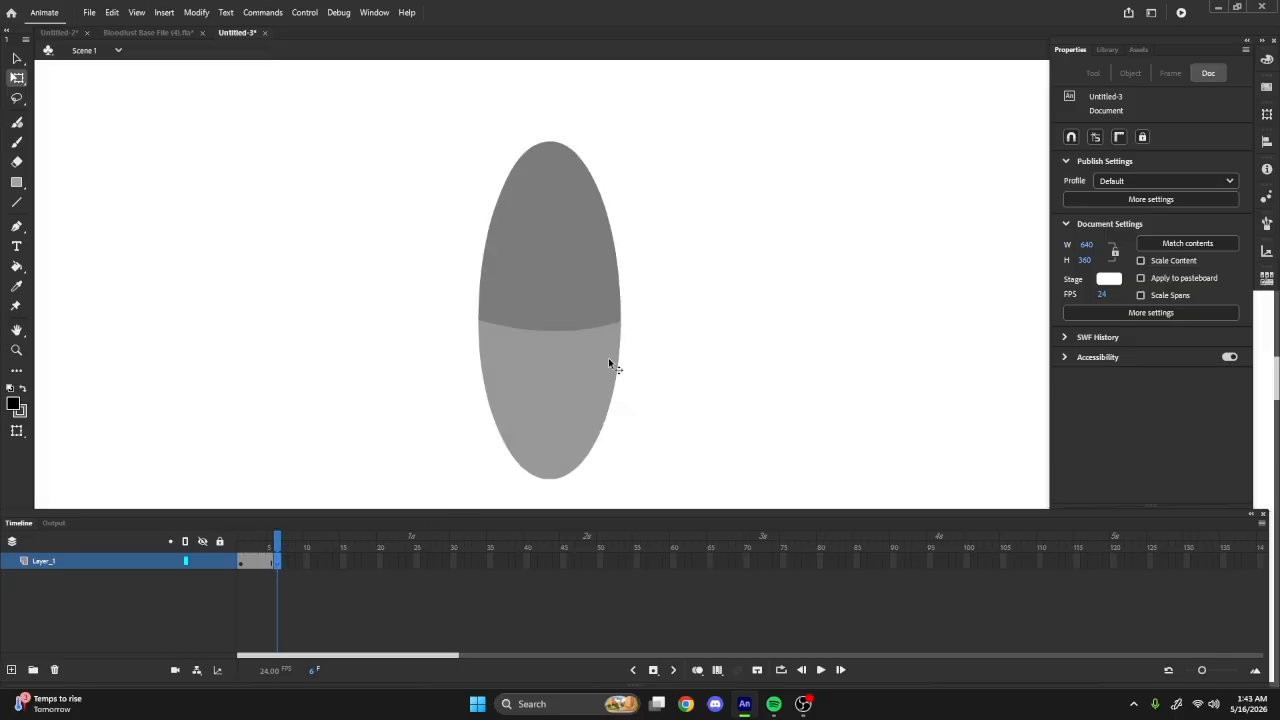
# - On frame 6, switch the EVEe eye instance to its closed-eye drawing, symbol frame 7
pyautogui.click(608, 357)
pyautogui.click(1091, 327)
pyautogui.scroll(-4, 1107, 375)
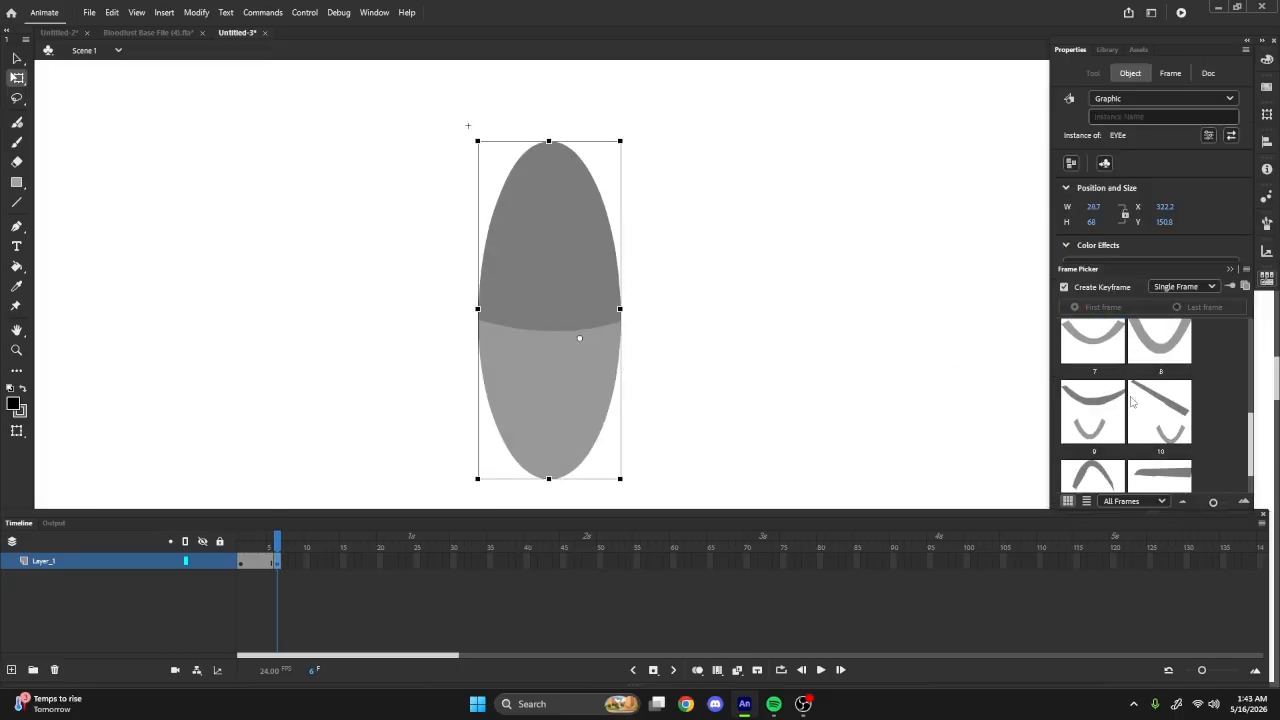
pyautogui.click(1064, 365)
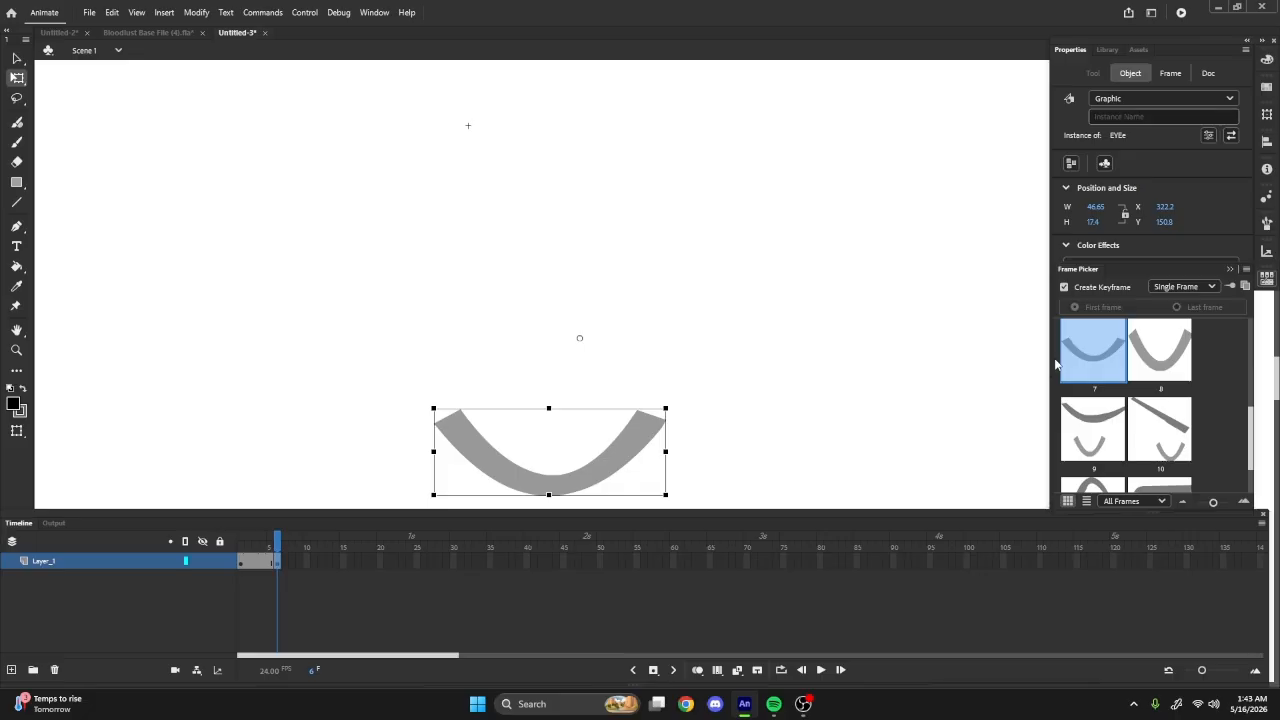
pyautogui.press('Down')
pyautogui.press('Up')
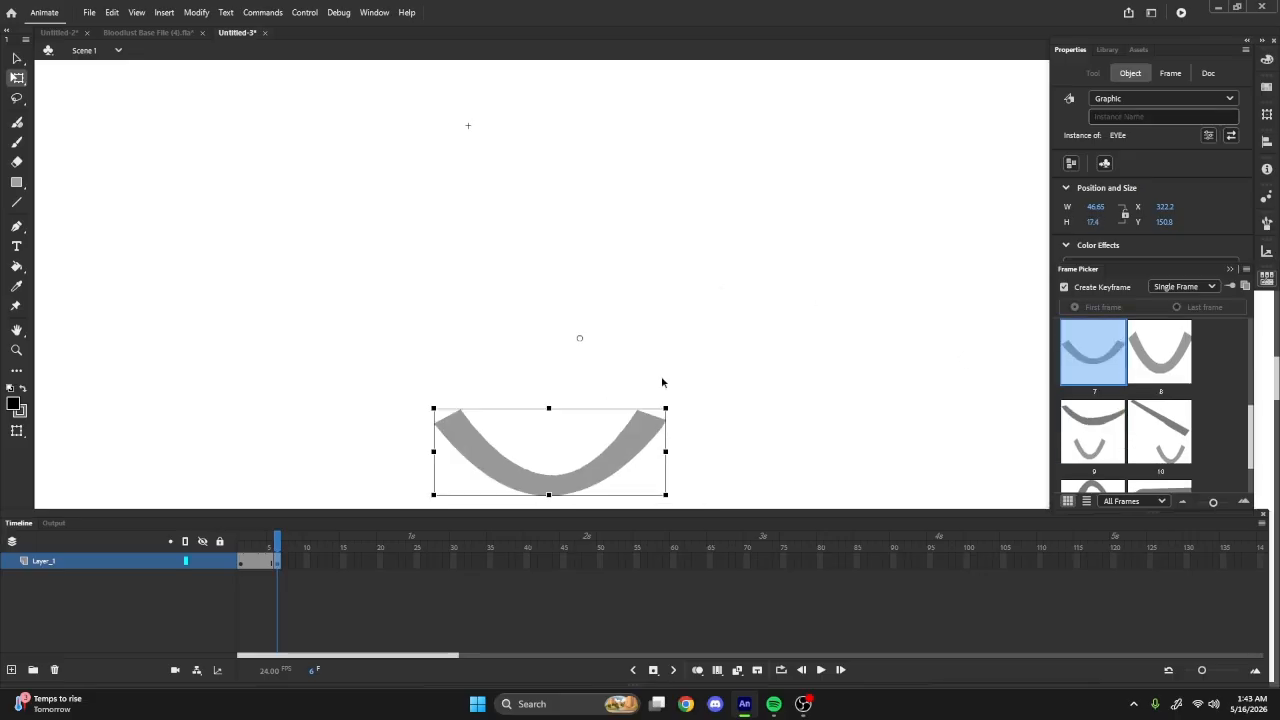
# - Nudge the closed eye down slightly to a Y position of 153.5
pyautogui.click(637, 457)
pyautogui.press('Down')
pyautogui.press('Down')
pyautogui.press('Down')
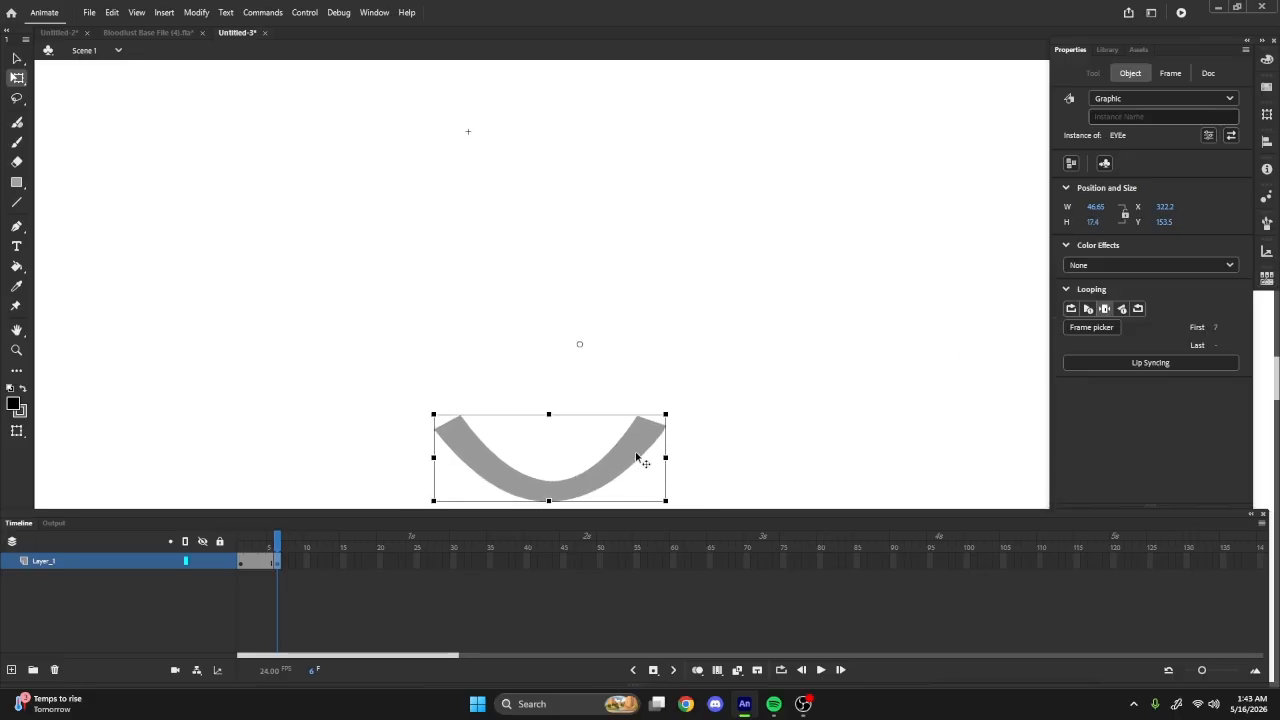
# - Insert a keyframe at frame 10 and switch the eye there to the plain open drawing, symbol frame 1
pyautogui.click(307, 565)
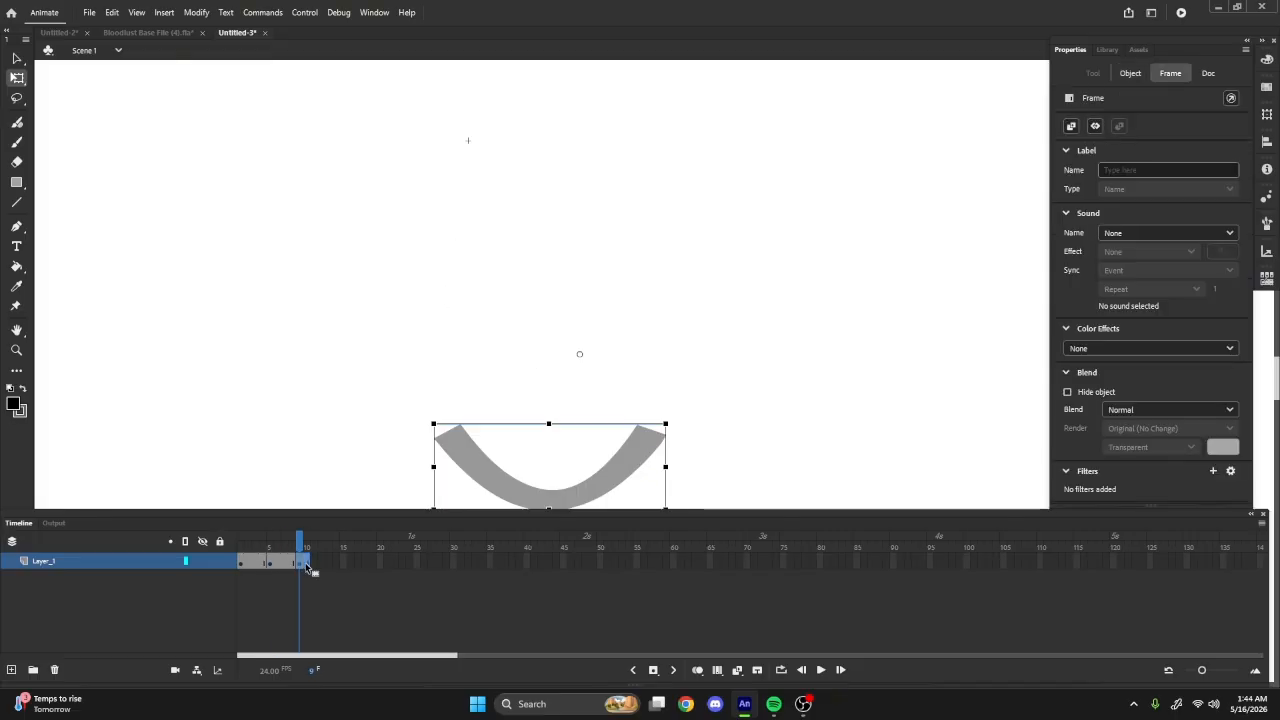
pyautogui.press('F6')
pyautogui.click(1125, 78)
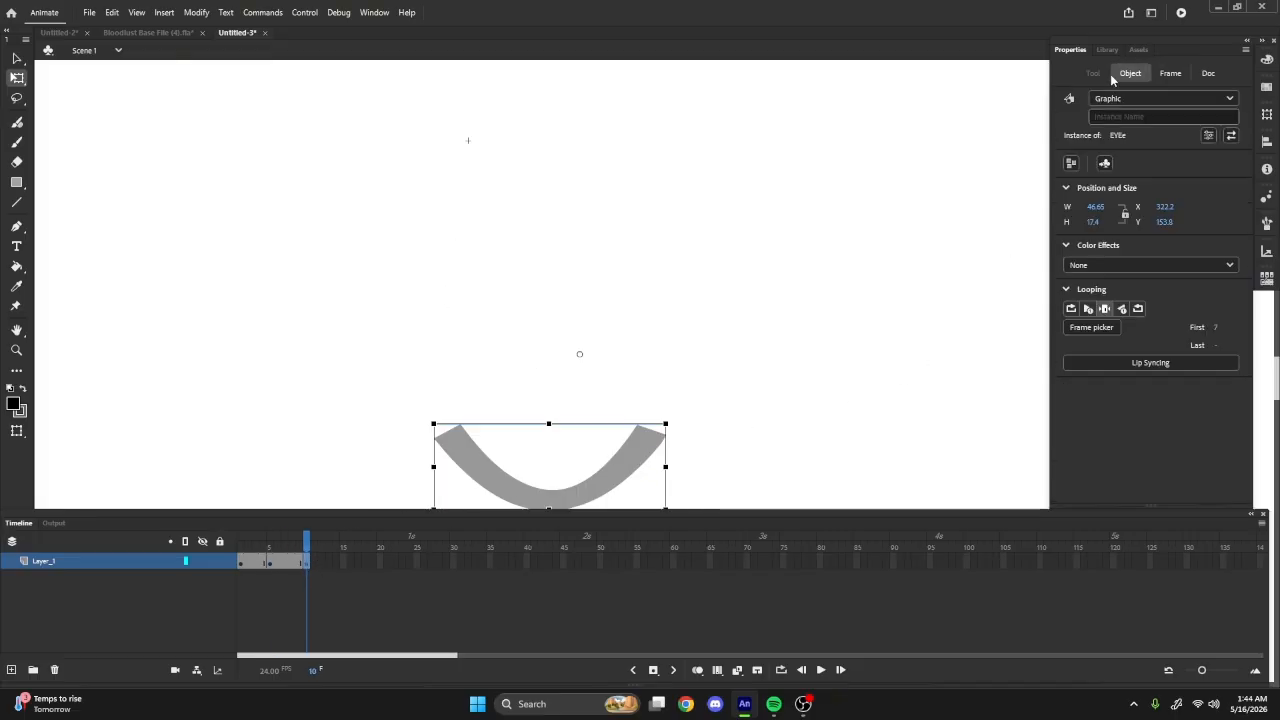
pyautogui.click(1093, 333)
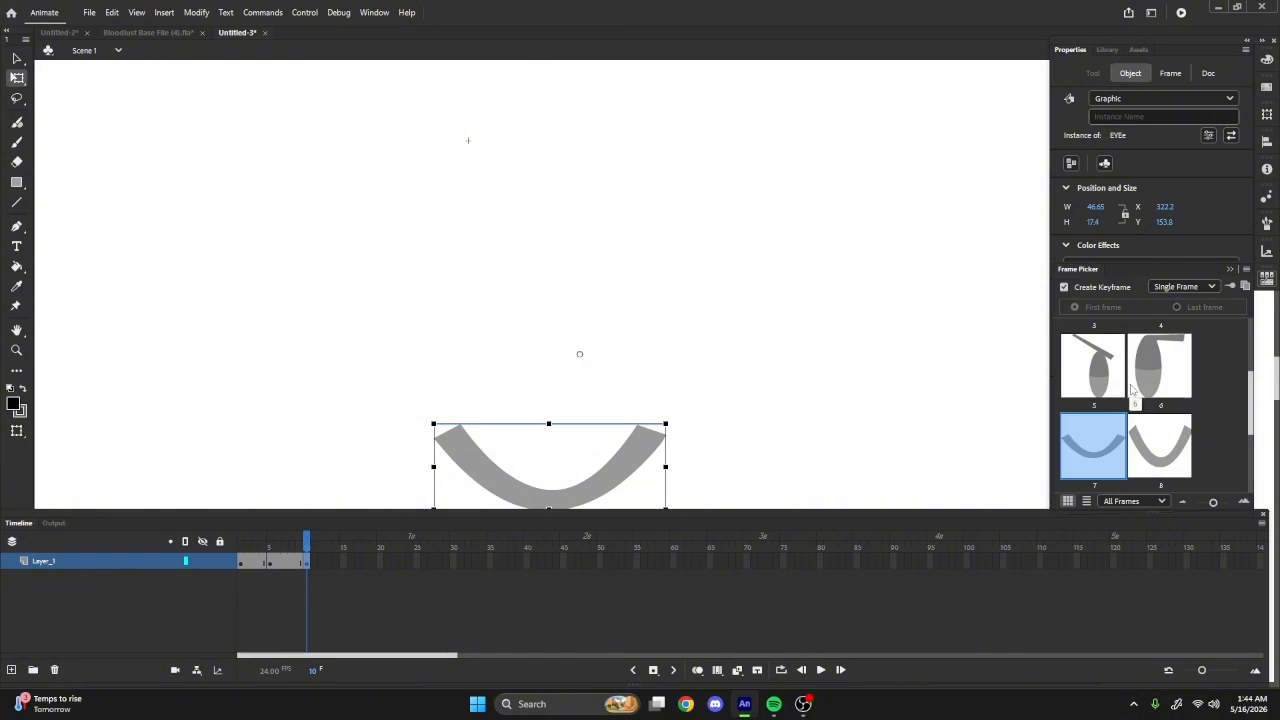
pyautogui.click(1112, 382)
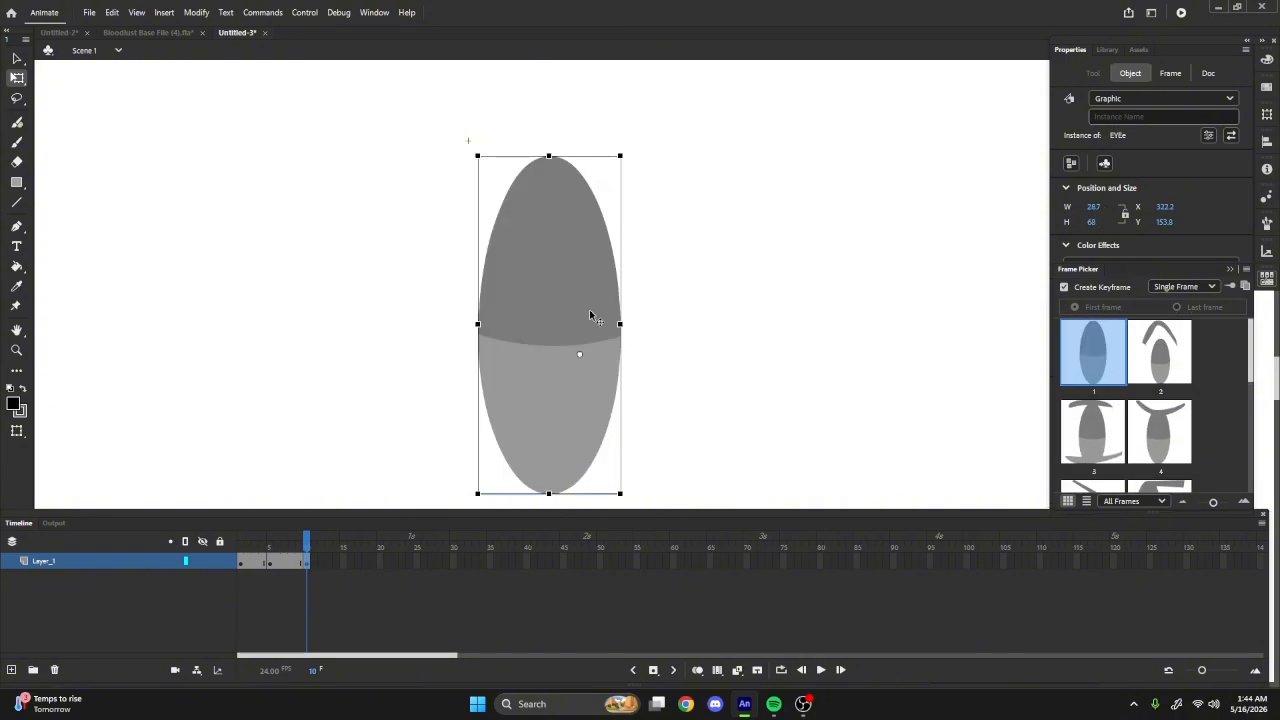
# - Nudge the open eye at frame 10 up slightly to a Y position of about 152.9
pyautogui.click(595, 330)
pyautogui.press('Up')
pyautogui.press('Up')
pyautogui.press('Up')
pyautogui.press('Up')
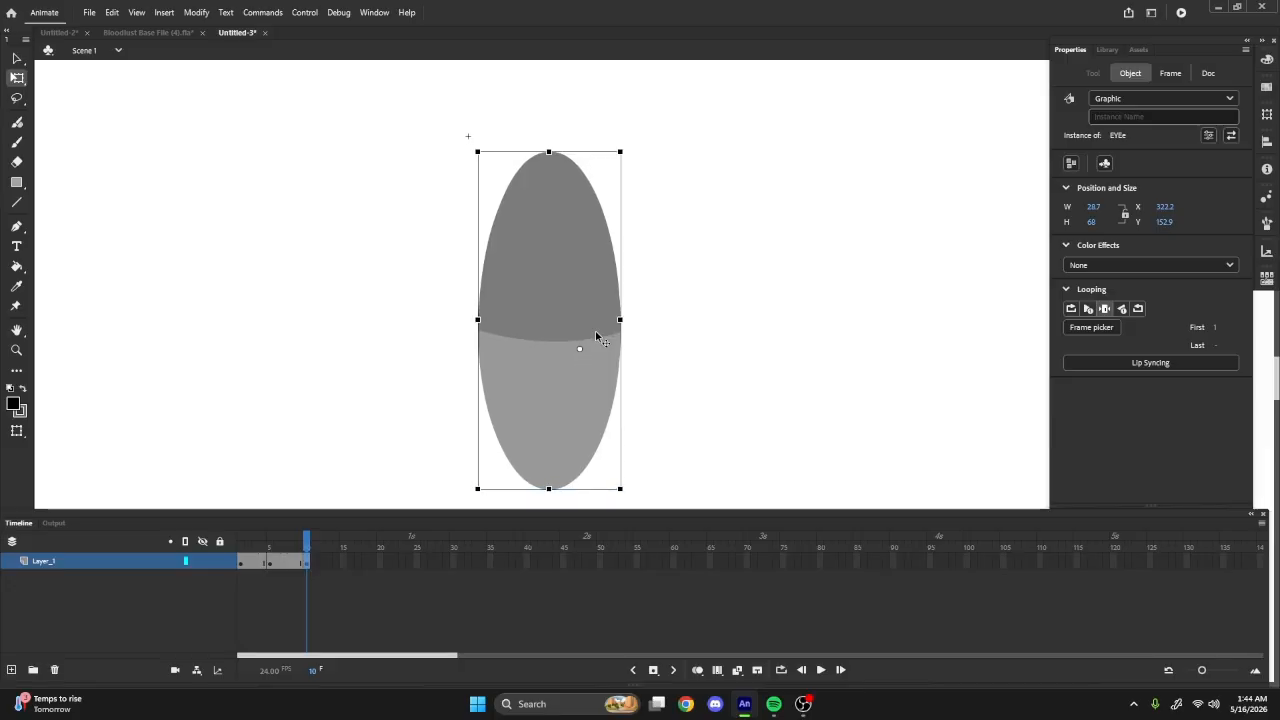
# - Create classic tweens on both spans of the eye layer between frames 1 and 10
pyautogui.click(248, 561)
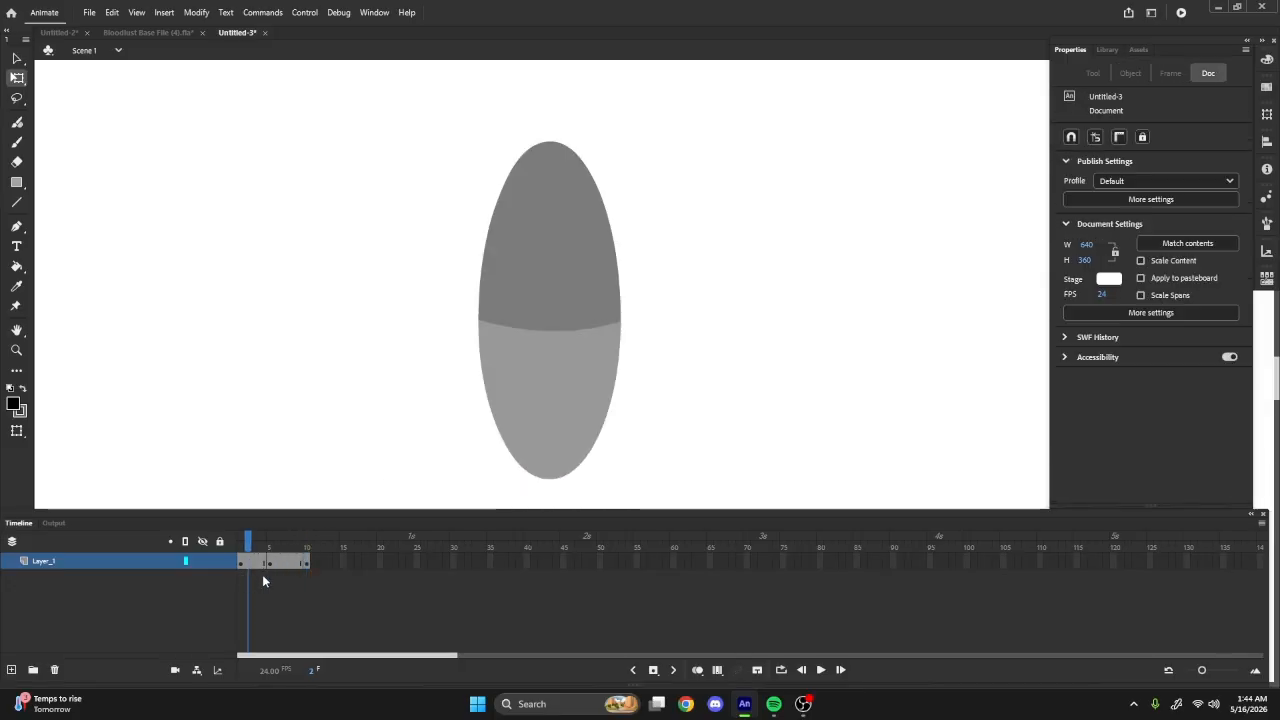
pyautogui.click(277, 562)
pyautogui.moveTo(256, 561); pyautogui.dragTo(256, 567)
pyautogui.press('F3')
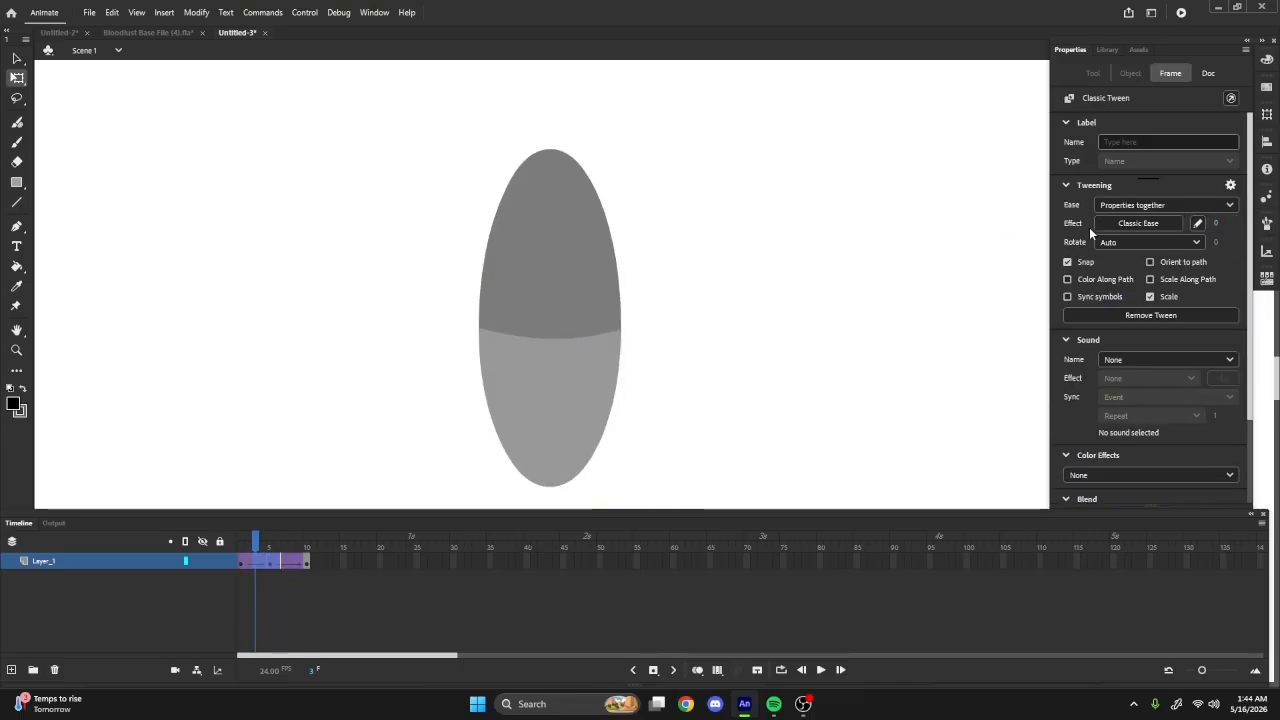
# - Apply a Cubic Ease-In to the selected eye tweens
pyautogui.click(1110, 223)
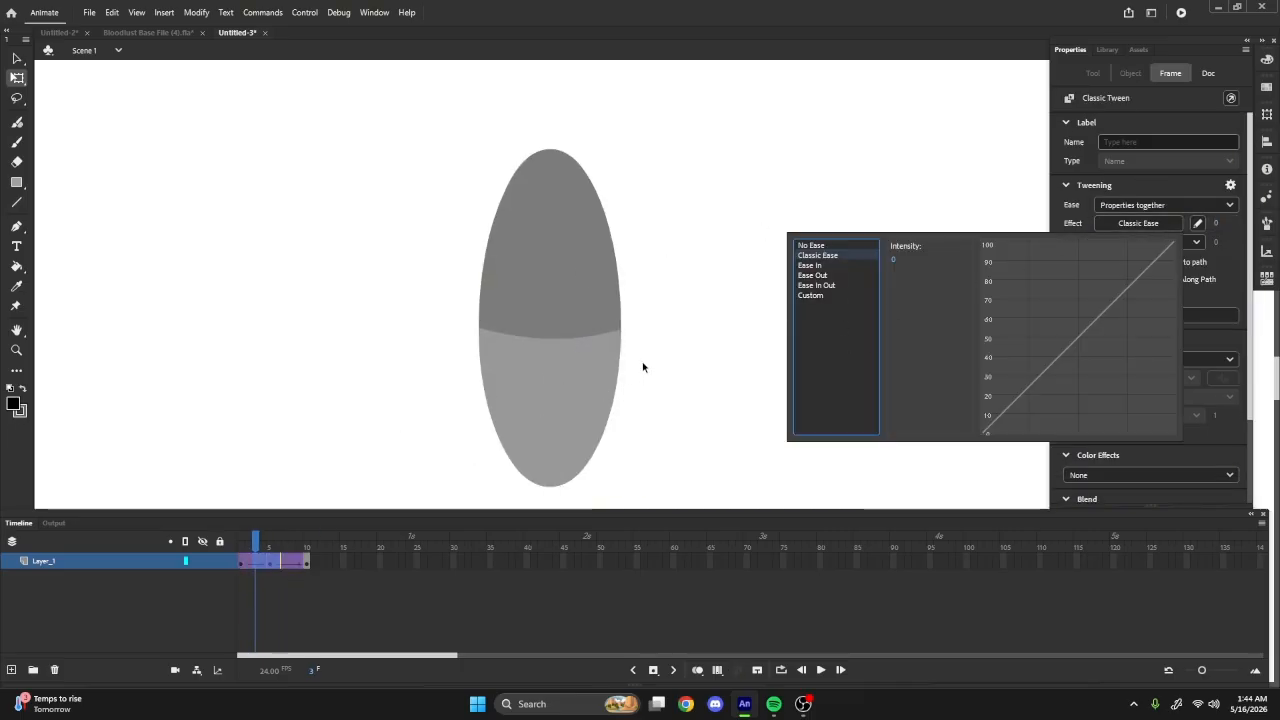
pyautogui.click(809, 265)
pyautogui.doubleClick(928, 258)
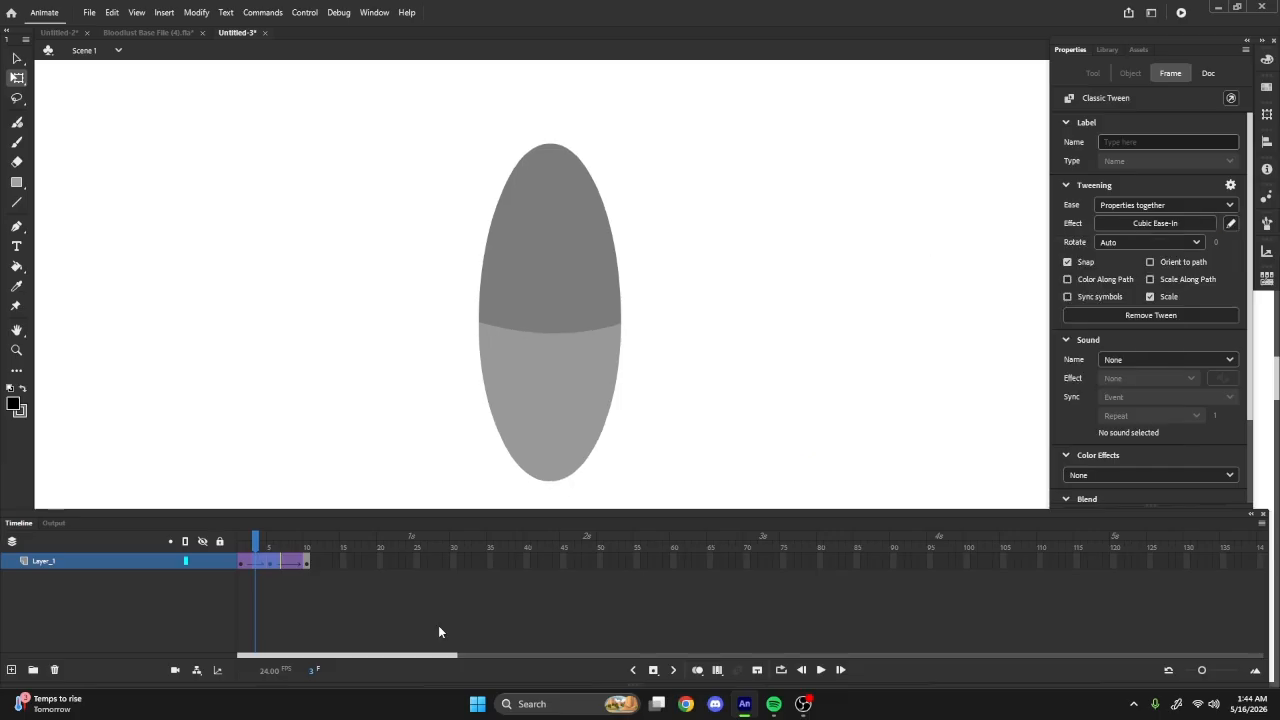
# - Change the ease of the tween between frames 5 and 10 to Cubic Ease-Out
pyautogui.click(293, 562)
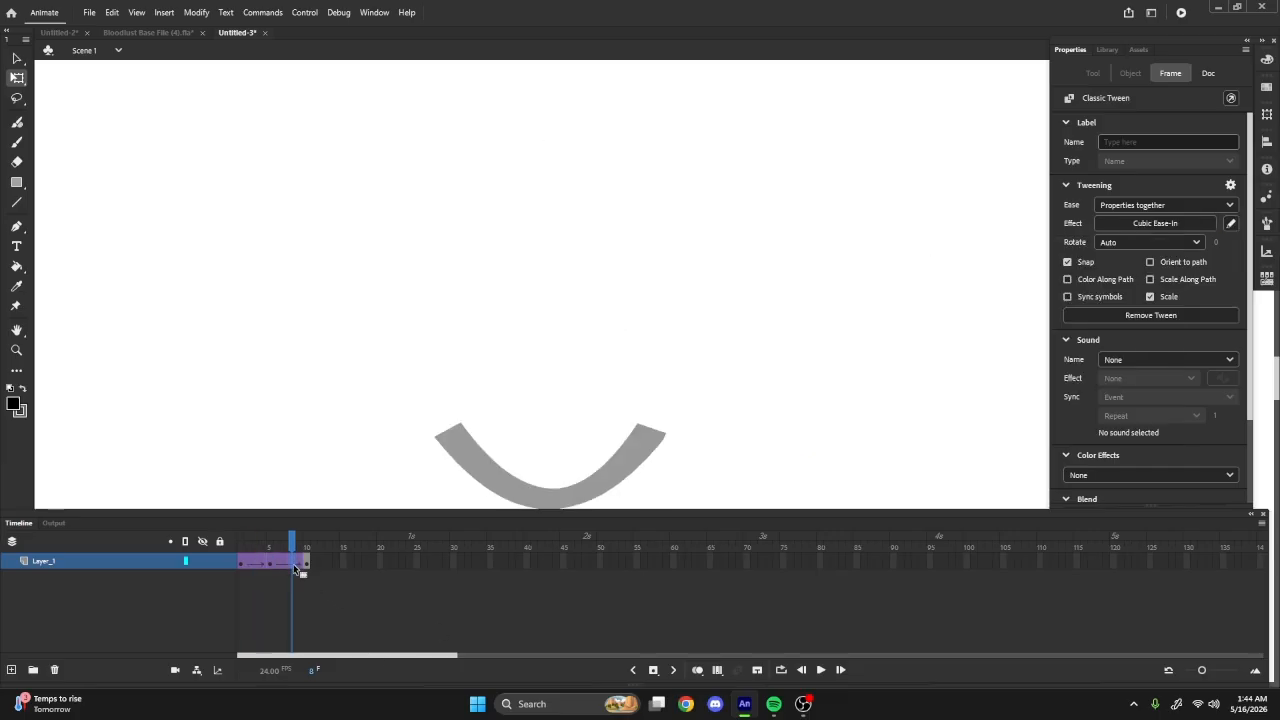
pyautogui.click(1150, 223)
pyautogui.click(893, 275)
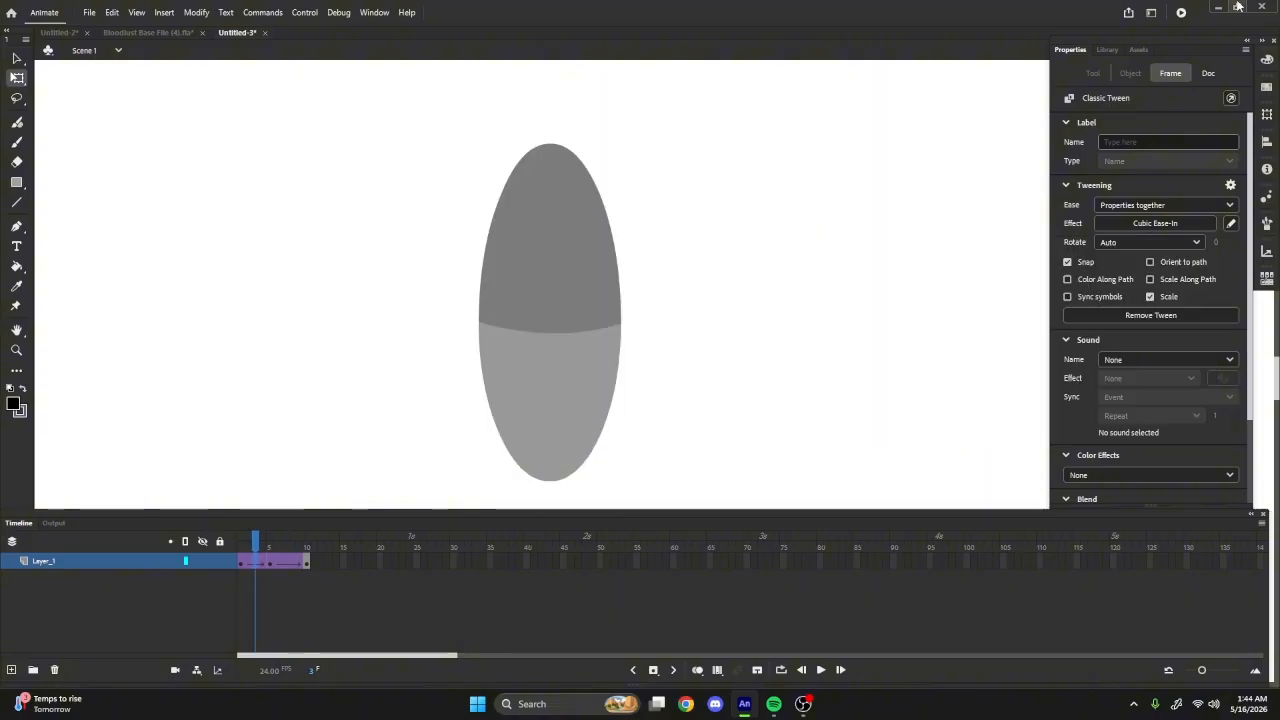
# - Insert a keyframe at frame 3, switch the eye there to closed drawing 7, and play the blink from frame 1
pyautogui.press('F6')
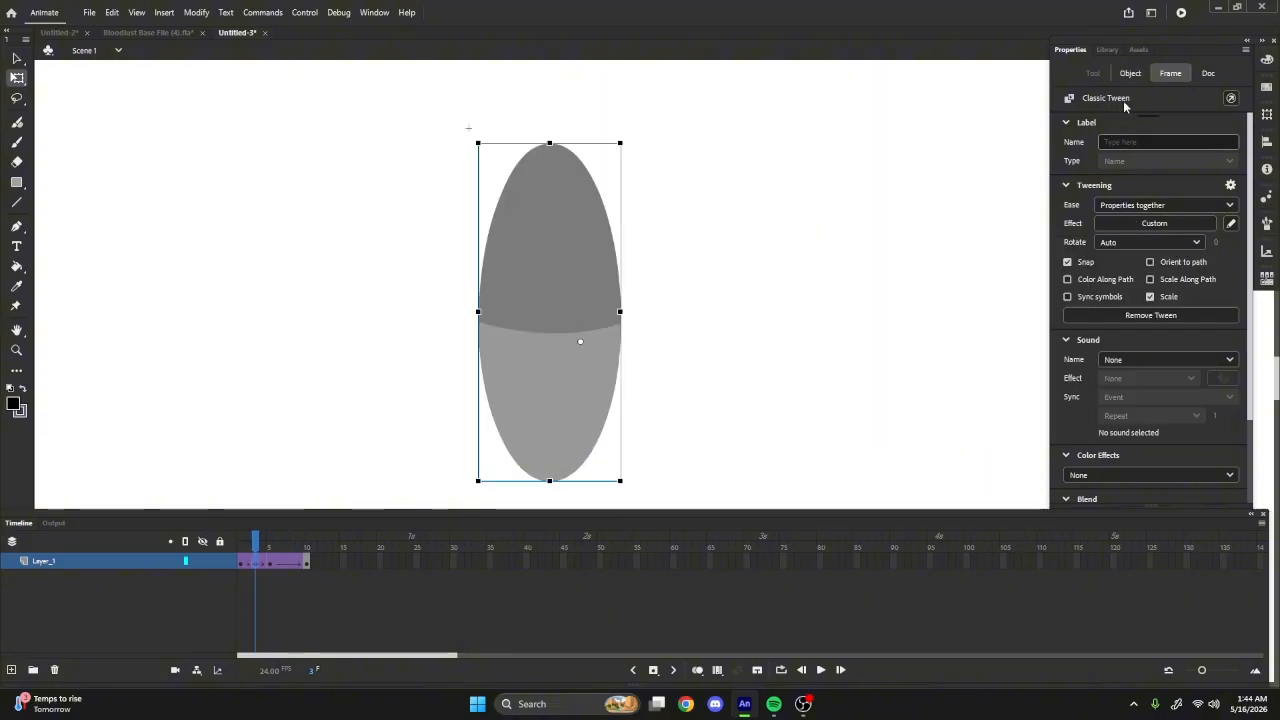
pyautogui.click(1131, 74)
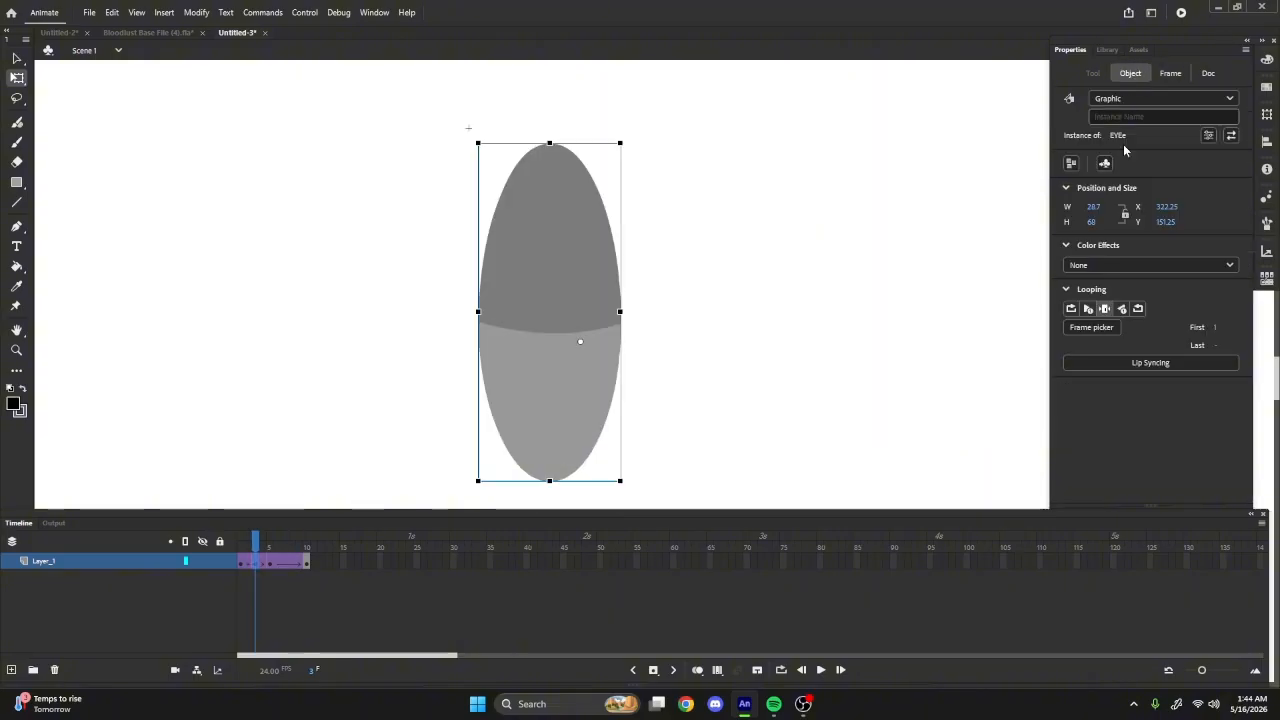
pyautogui.click(1076, 306)
pyautogui.scroll(-3, 1140, 404)
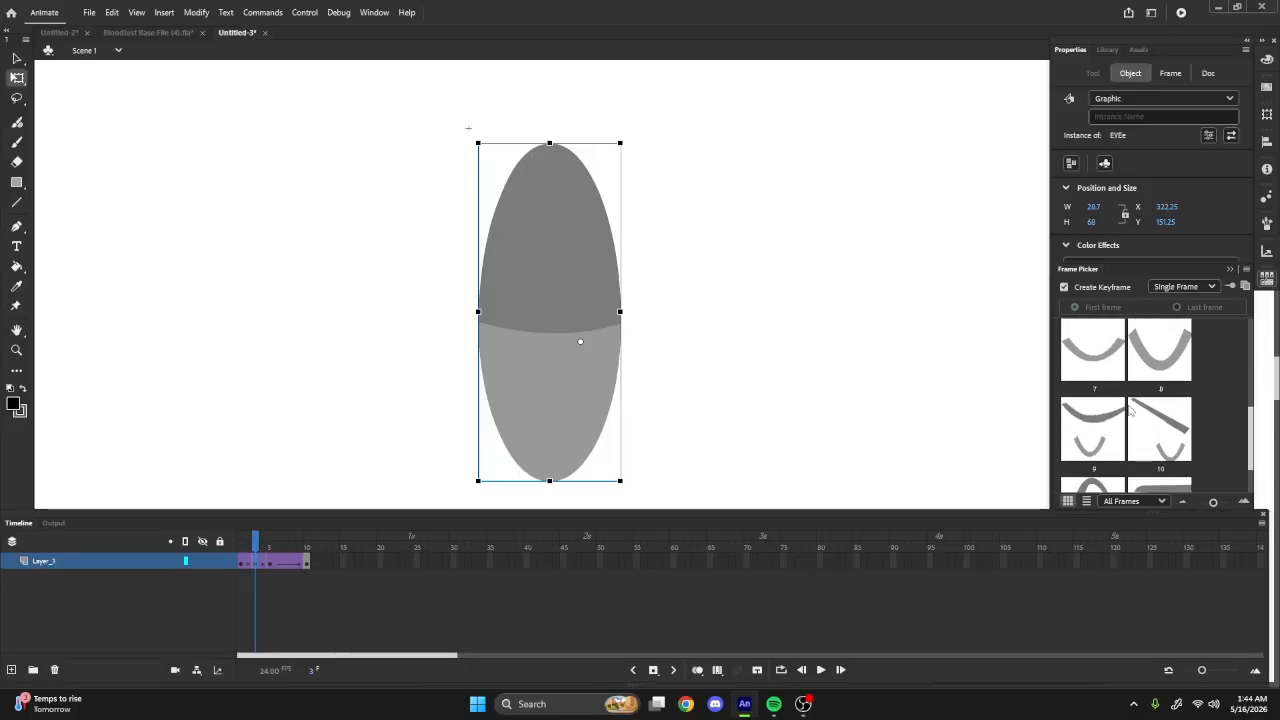
pyautogui.click(1093, 350)
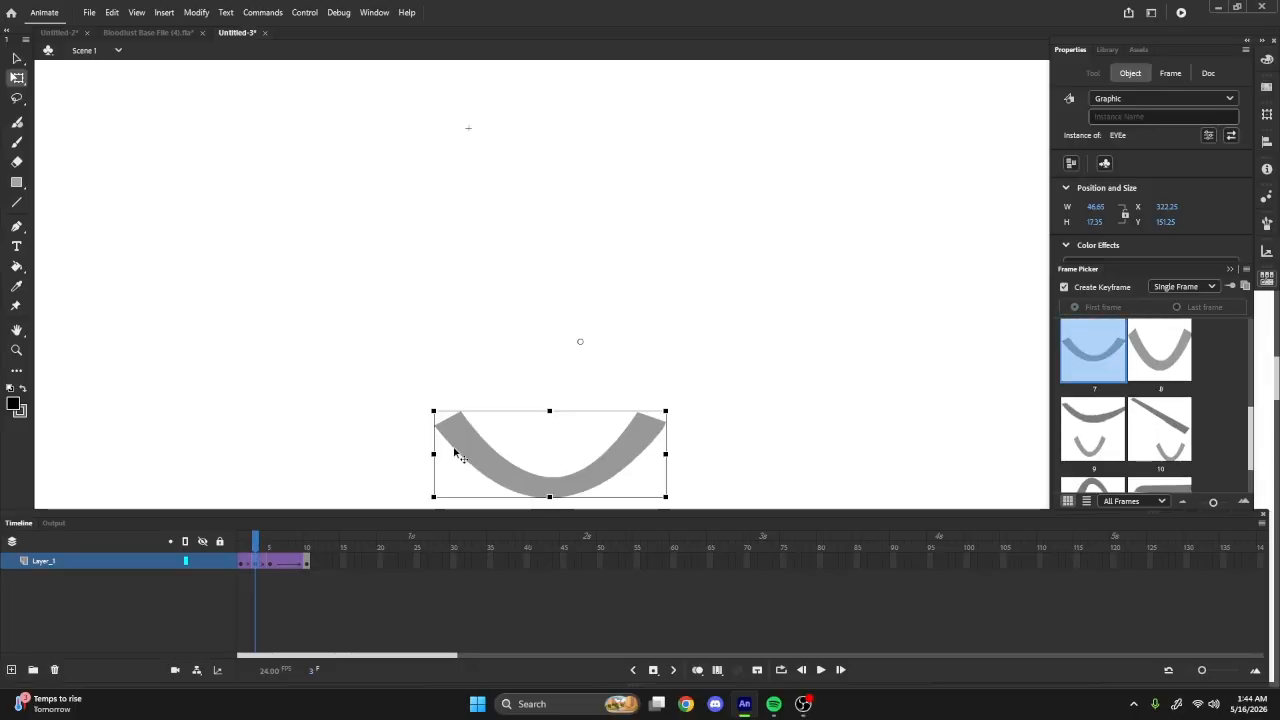
pyautogui.click(241, 545)
pyautogui.press('Return')
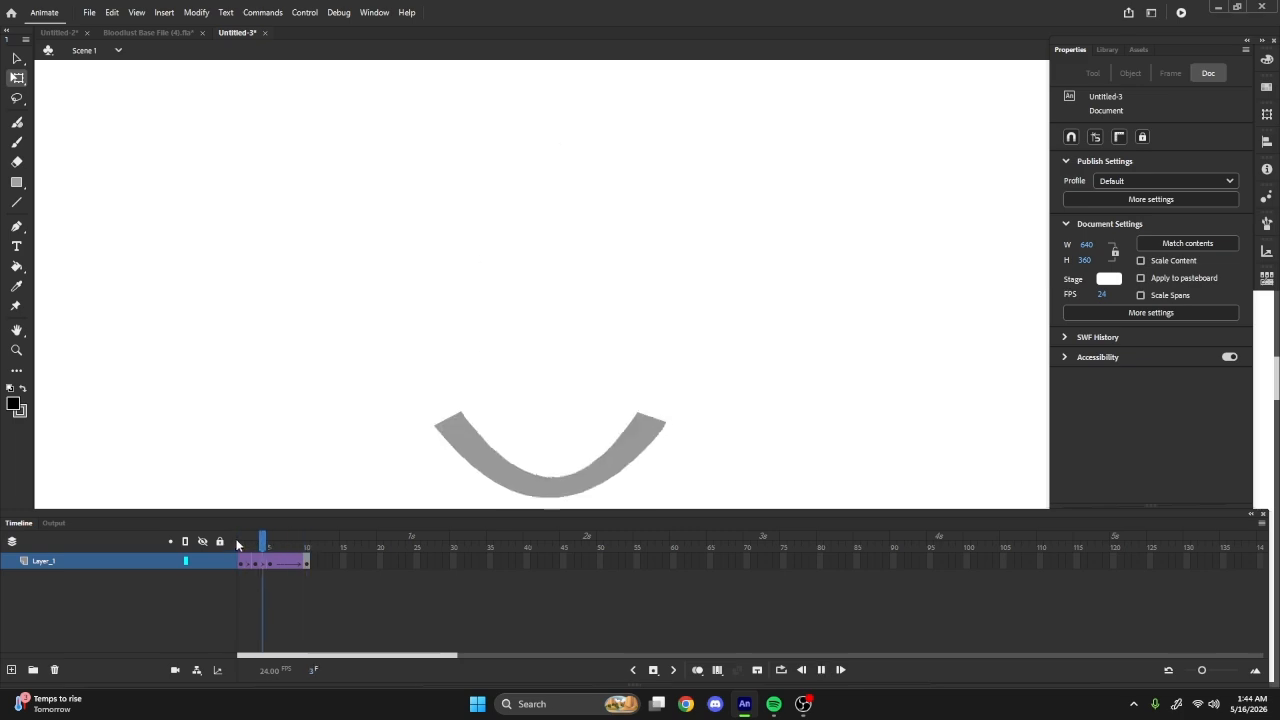
# - Insert a keyframe at frame 7 and switch the eye there to the open drawing, symbol frame 1
pyautogui.click(286, 562)
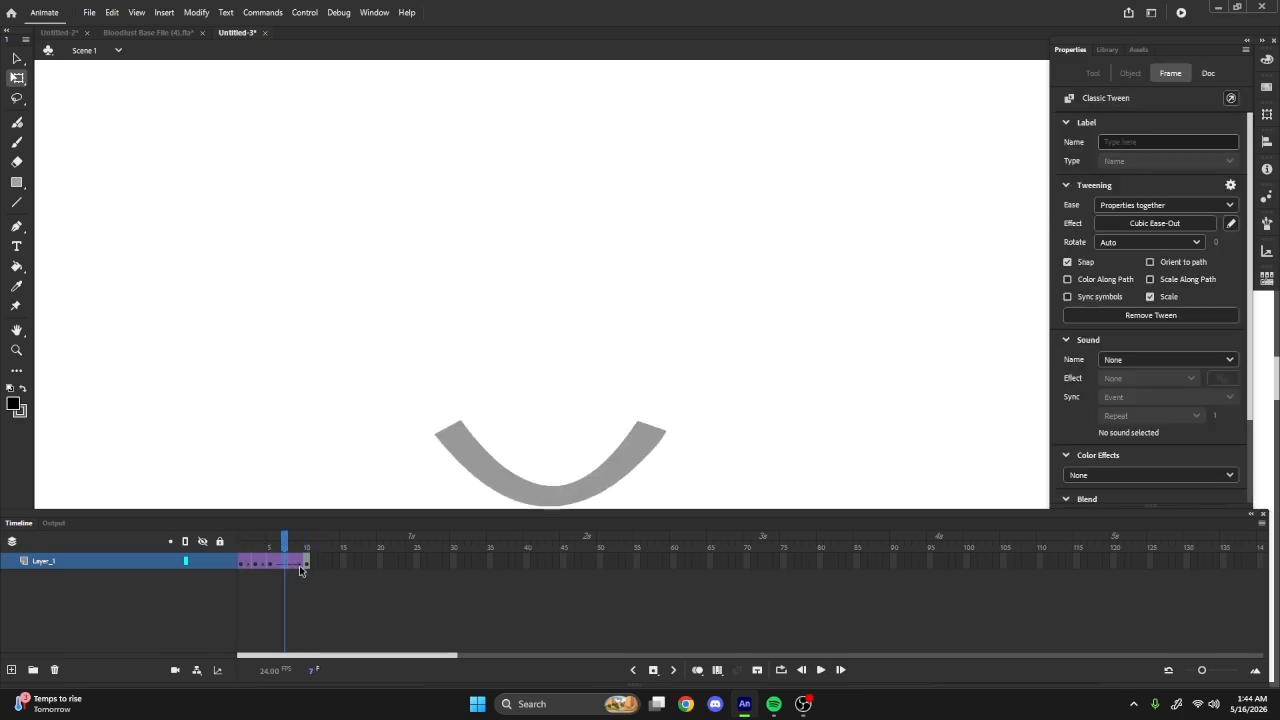
pyautogui.click(293, 564)
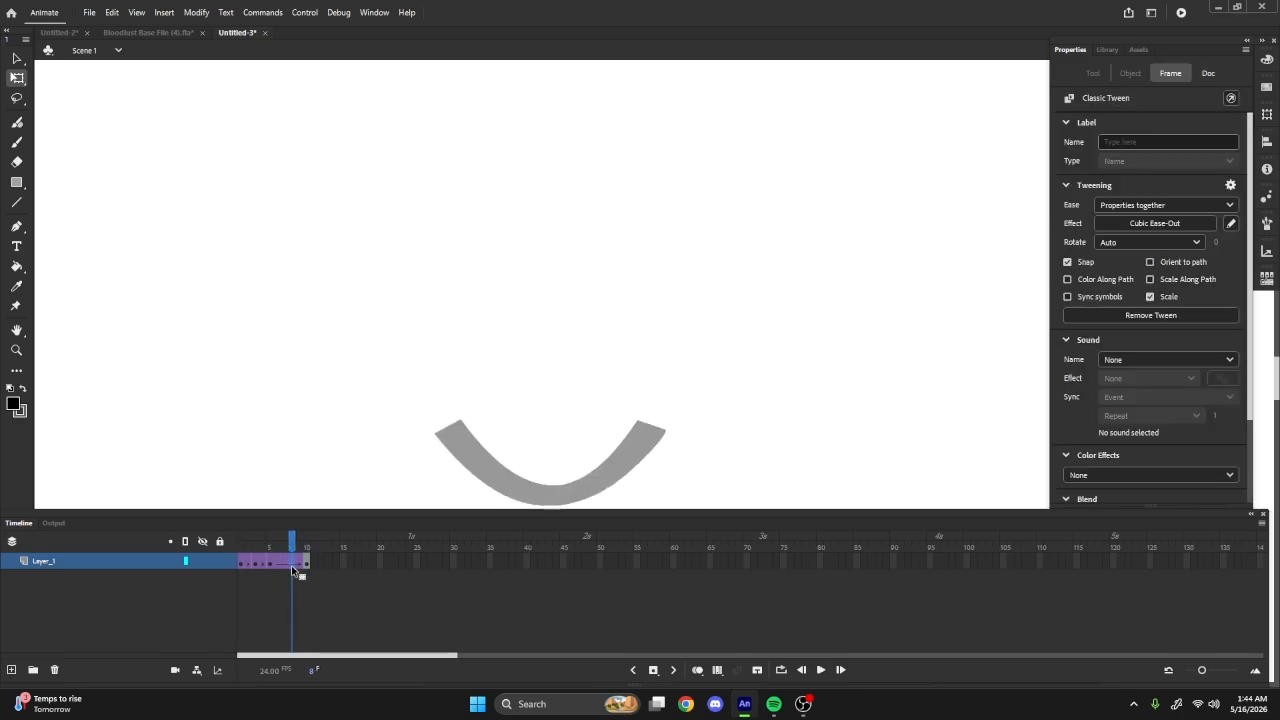
pyautogui.click(284, 566)
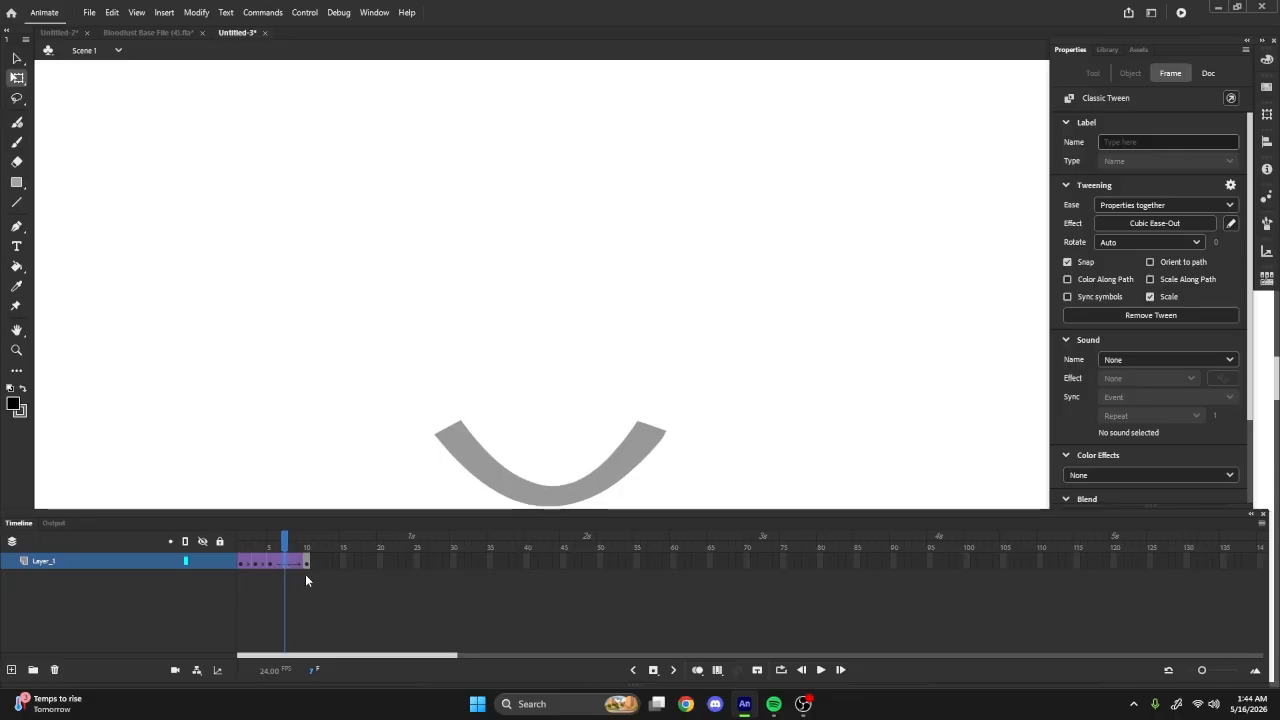
pyautogui.click(655, 442)
pyautogui.click(1130, 73)
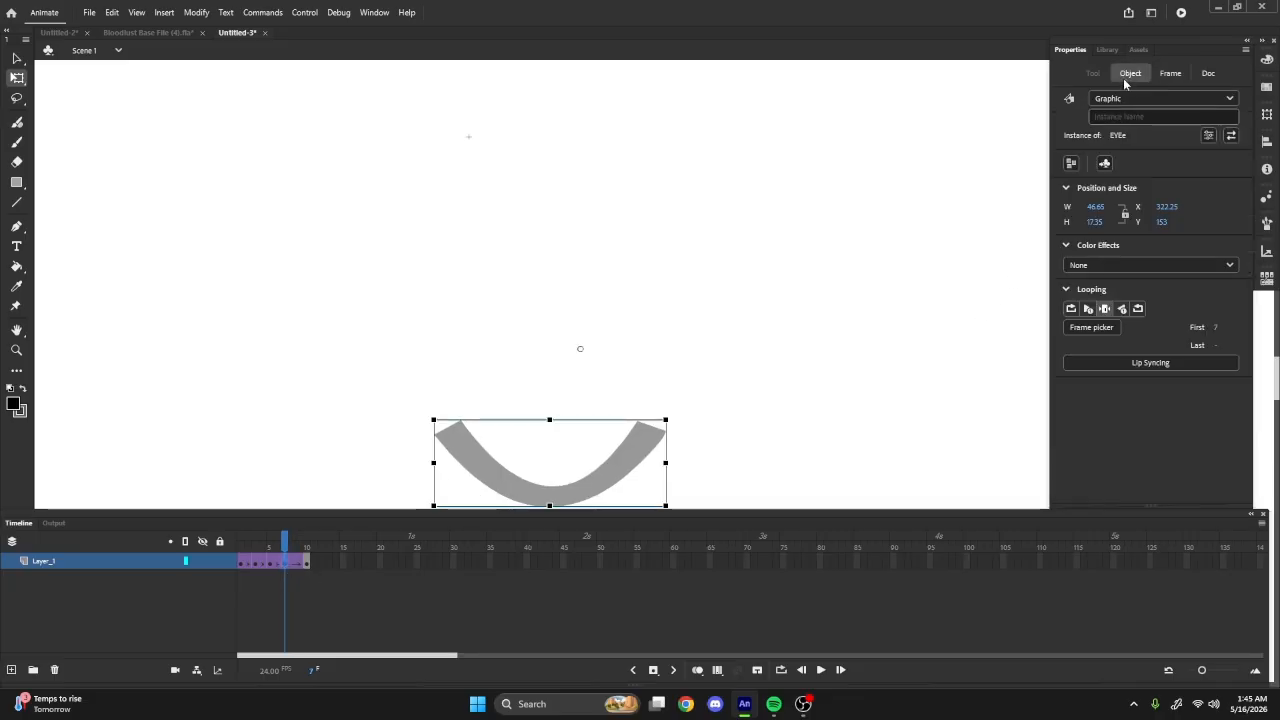
pyautogui.click(1068, 308)
pyautogui.scroll(3, 1127, 402)
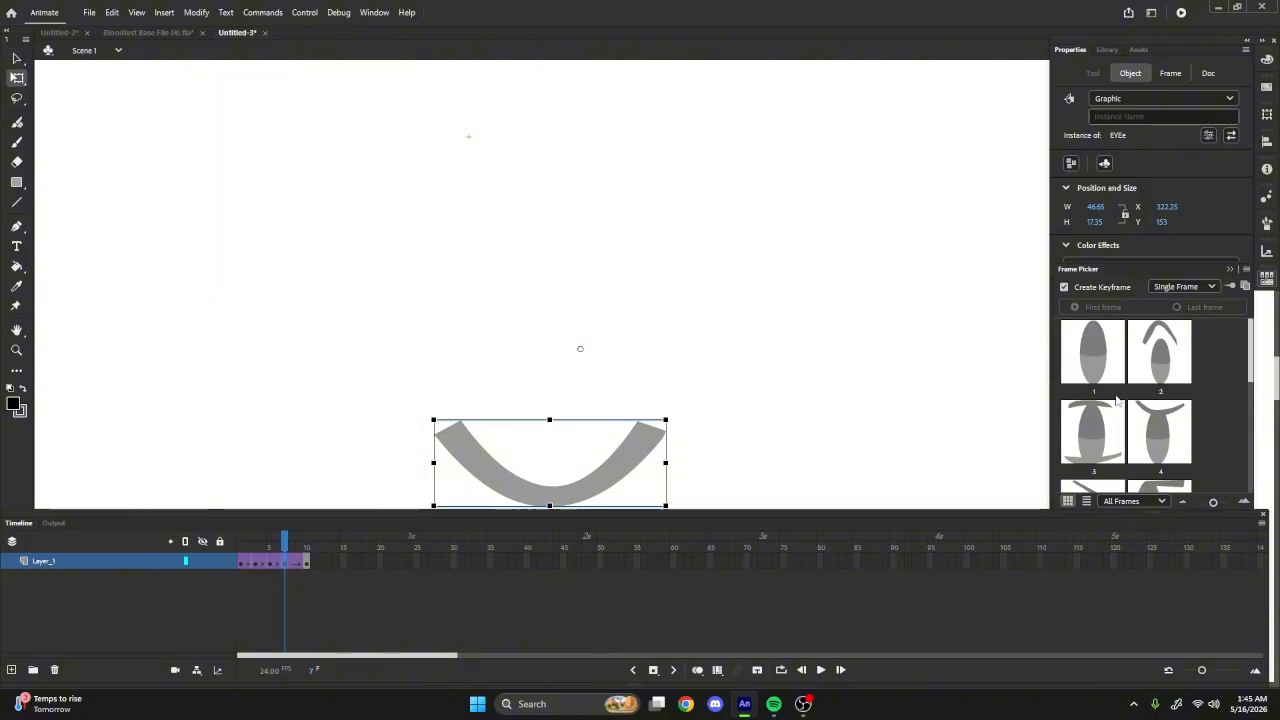
pyautogui.click(1093, 352)
pyautogui.click(281, 565)
pyautogui.click(261, 562)
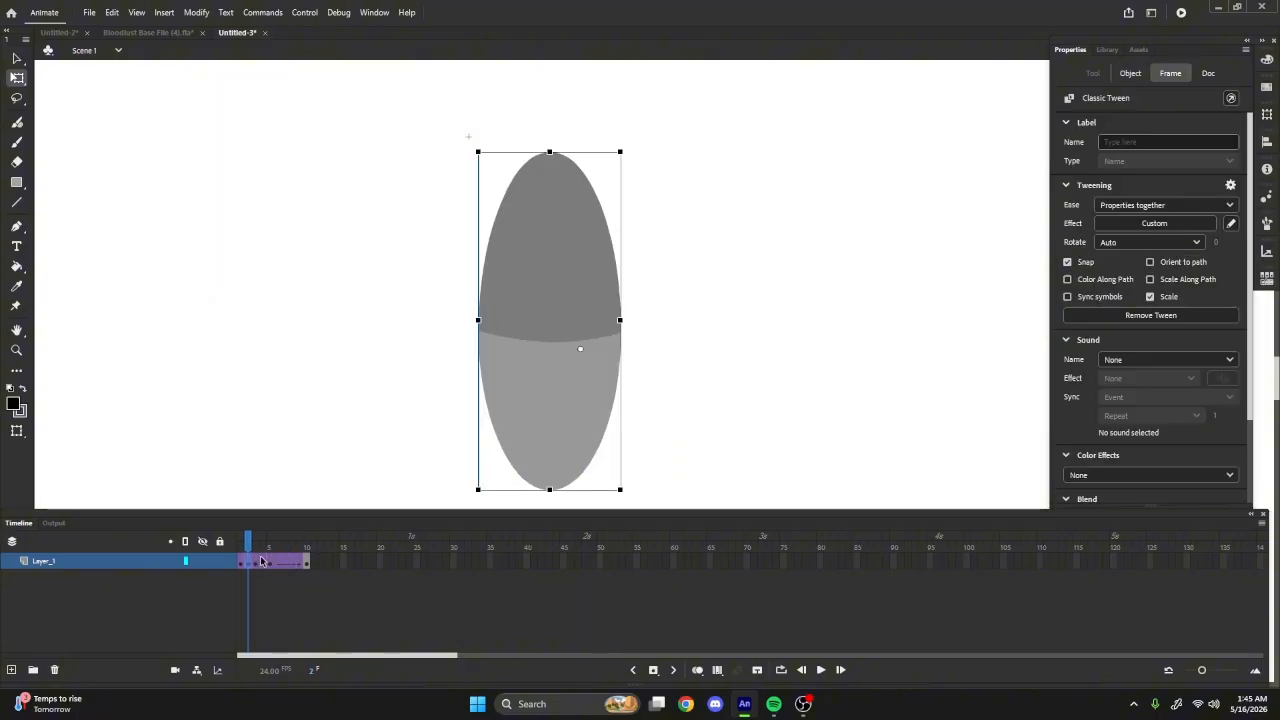
pyautogui.click(283, 565)
pyautogui.press('F6')
# - Replay the blink from frame 1 with looping to check its timing, then turn looping off and go to frame 10
pyautogui.moveTo(284, 549); pyautogui.dragTo(181, 555)
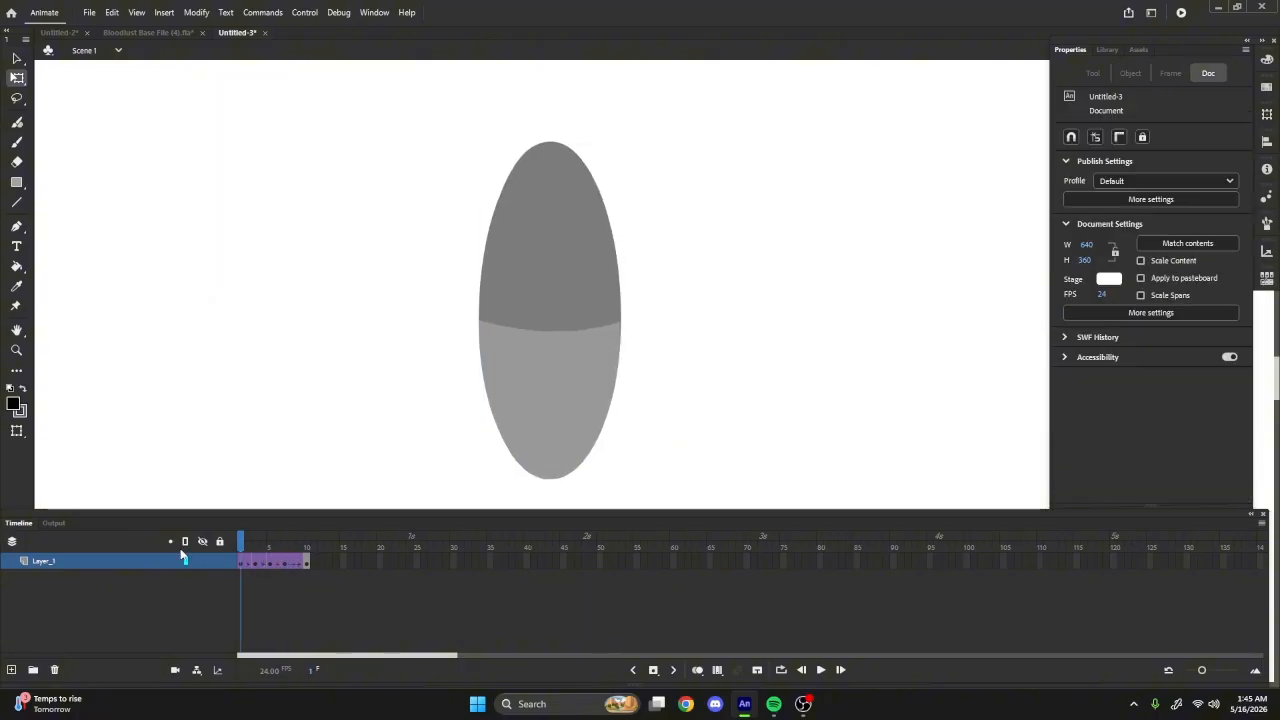
pyautogui.press('Return')
pyautogui.press('Return')
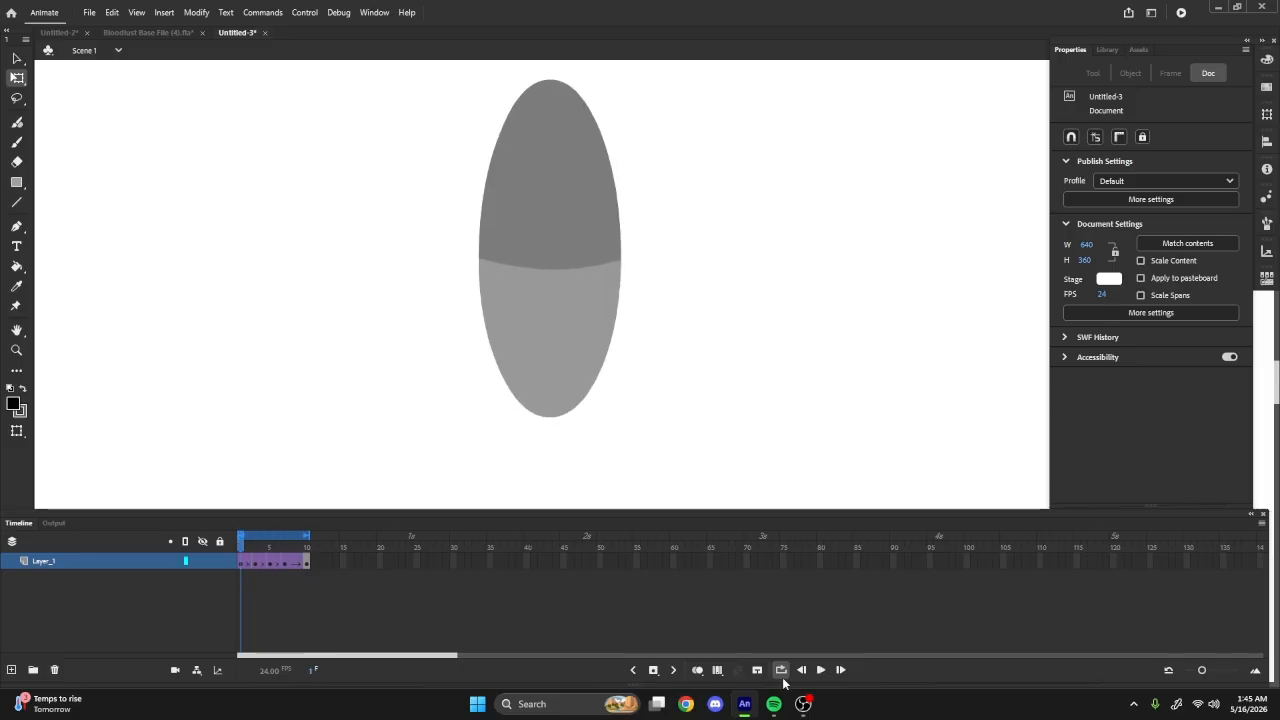
pyautogui.click(780, 671)
pyautogui.click(311, 543)
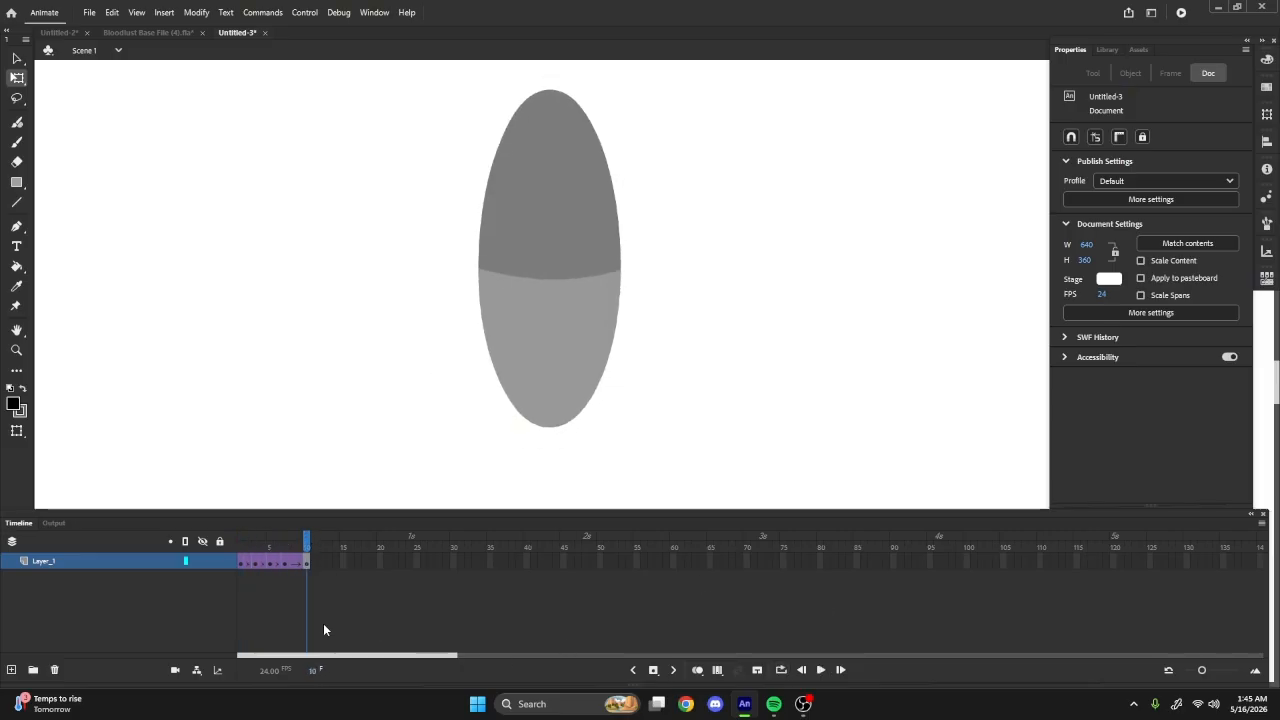
# - Extend the eye layer to frame 72 and turn on looped playback over its full length
pyautogui.press('F5')
pyautogui.press('F5')
pyautogui.press('F5')
pyautogui.press('F5')
pyautogui.press('F5')
pyautogui.press('F5')
pyautogui.press('F5')
pyautogui.press('F5')
pyautogui.press('F5')
pyautogui.press('F5')
pyautogui.press('F5')
pyautogui.press('F5')
pyautogui.press('F5')
pyautogui.press('F5')
pyautogui.press('F5')
pyautogui.press('F5')
pyautogui.press('F5')
pyautogui.press('F5')
pyautogui.press('F5')
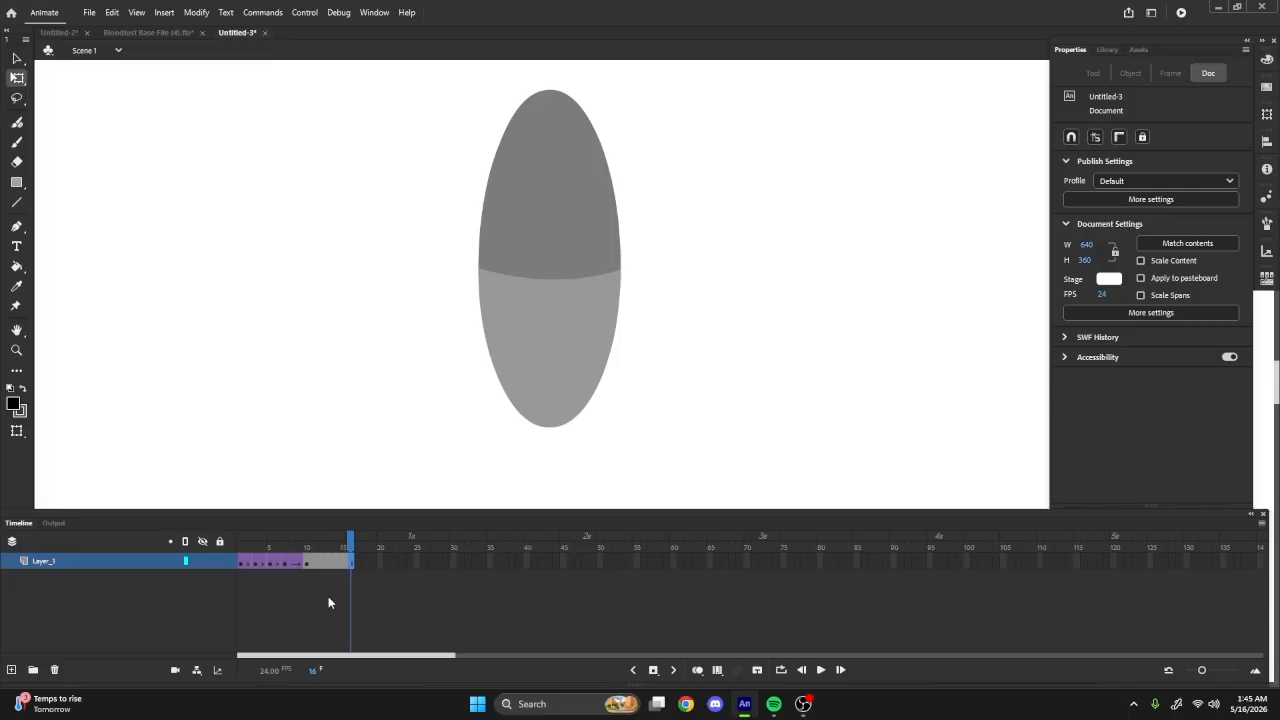
pyautogui.press('F5')
pyautogui.press('F5')
pyautogui.press('F5')
pyautogui.press('F5')
pyautogui.press('F5')
pyautogui.press('F5')
pyautogui.press('F5')
pyautogui.press('F5')
pyautogui.press('F5')
pyautogui.press('F5')
pyautogui.press('F5')
pyautogui.press('F5')
pyautogui.press('F5')
pyautogui.press('F5')
pyautogui.press('F5')
pyautogui.press('F5')
pyautogui.press('F5')
pyautogui.press('F5')
pyautogui.press('F5')
pyautogui.press('F5')
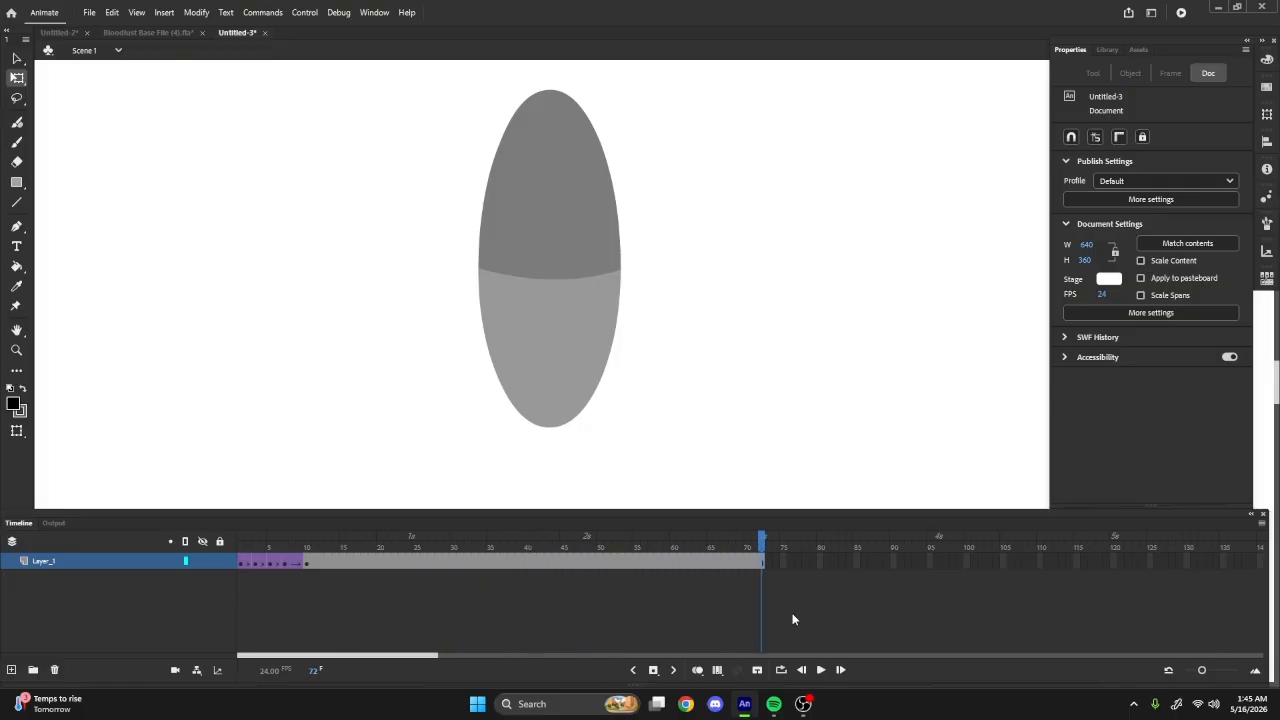
pyautogui.click(781, 670)
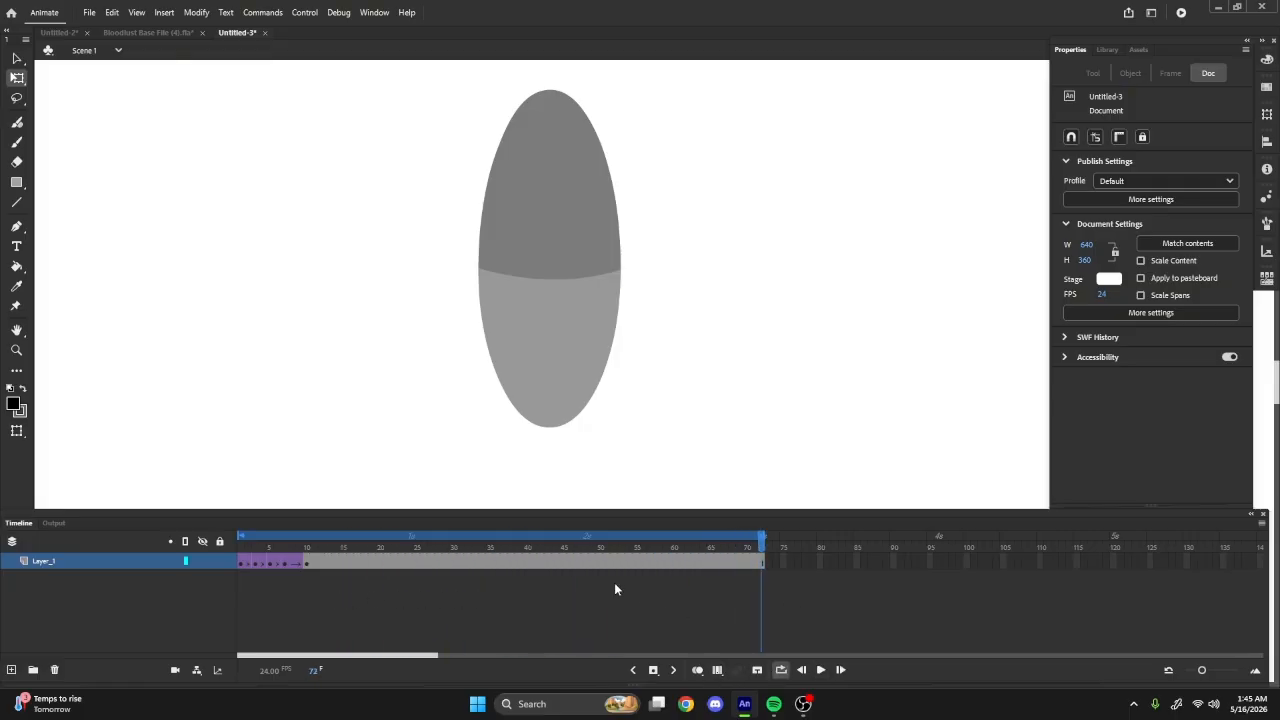
pyautogui.moveTo(586, 561); pyautogui.dragTo(796, 577)
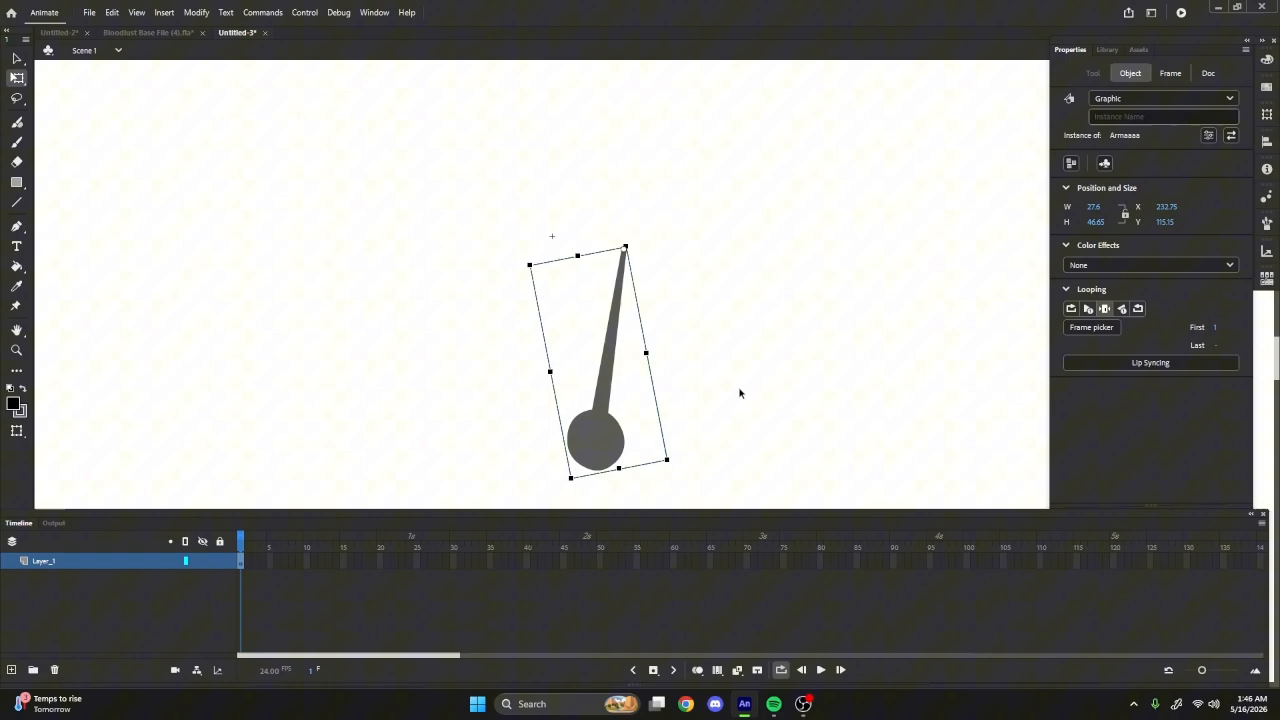
# - Extend the arm's hold past frame 1, turn looping off, and insert a keyframe at frame 6
pyautogui.click(738, 388)
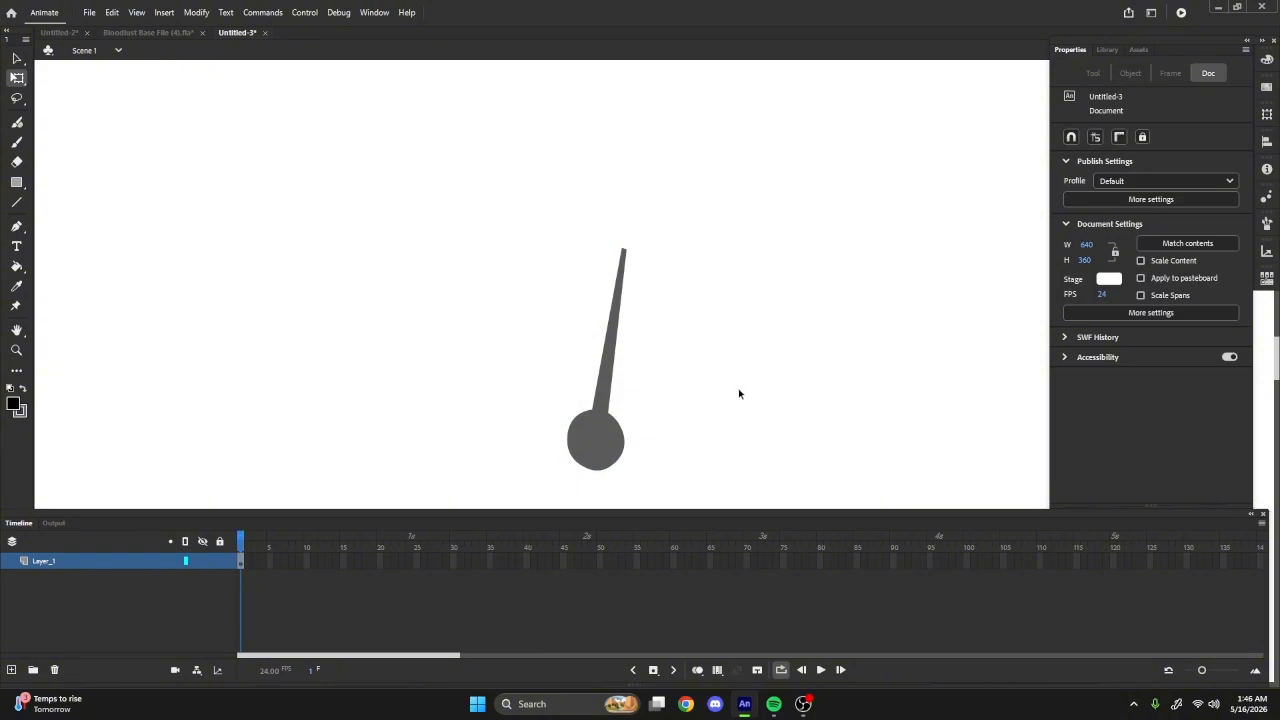
pyautogui.press('F5')
pyautogui.press('F5')
pyautogui.press('F5')
pyautogui.press('F5')
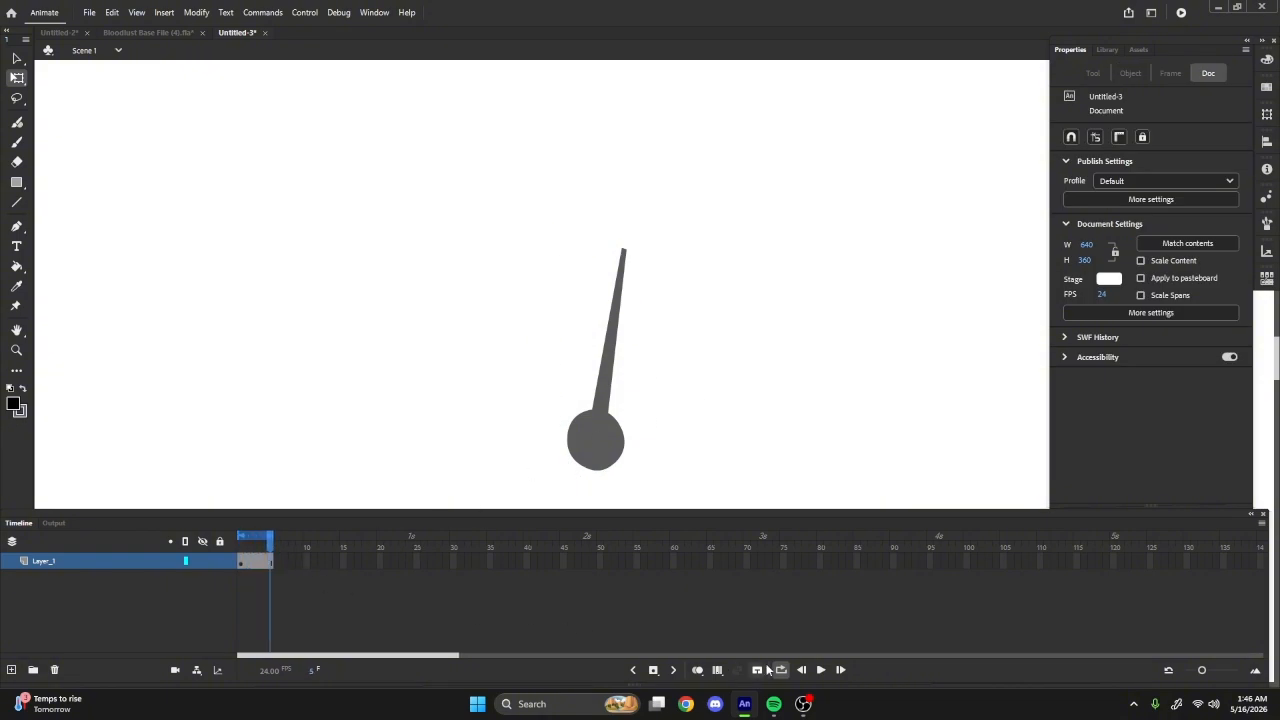
pyautogui.click(271, 598)
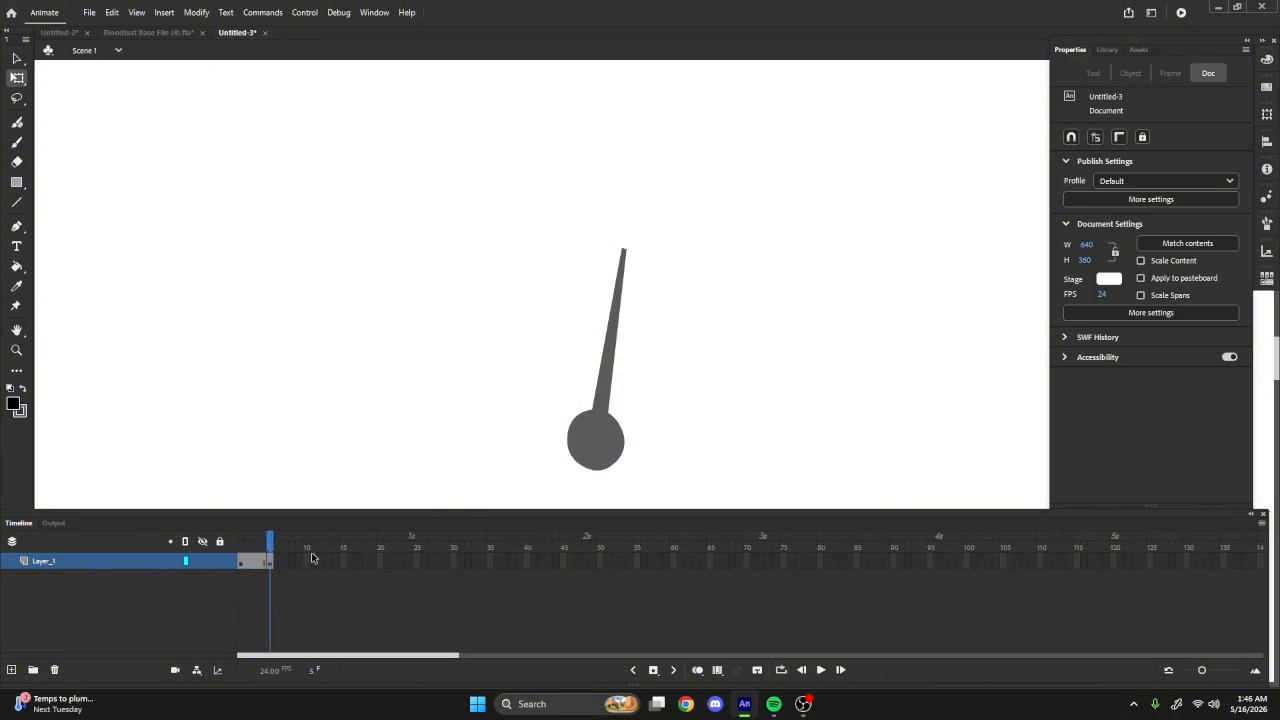
pyautogui.click(267, 564)
pyautogui.press('F6')
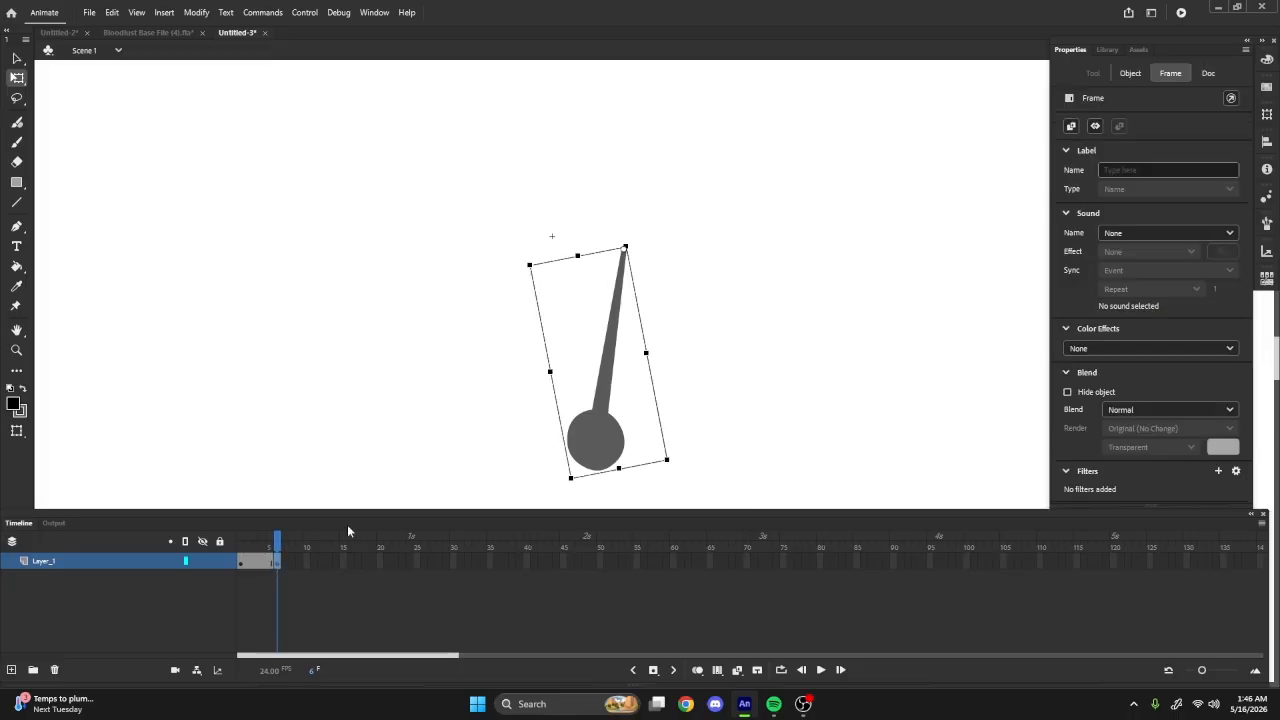
# - Switch the arm at frame 6 to bent drawing 3 and rotate it about the shoulder to swing up to the right
pyautogui.click(1128, 76)
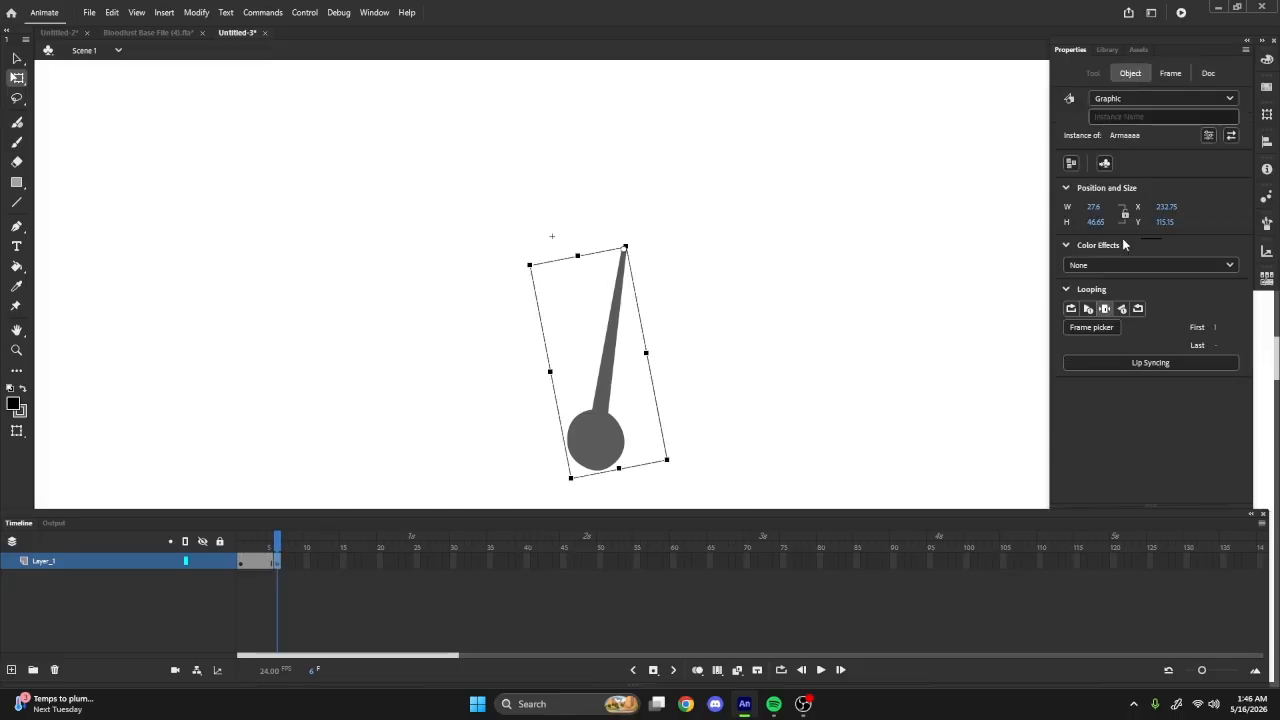
pyautogui.click(1080, 330)
pyautogui.scroll(-5, 791, 326)
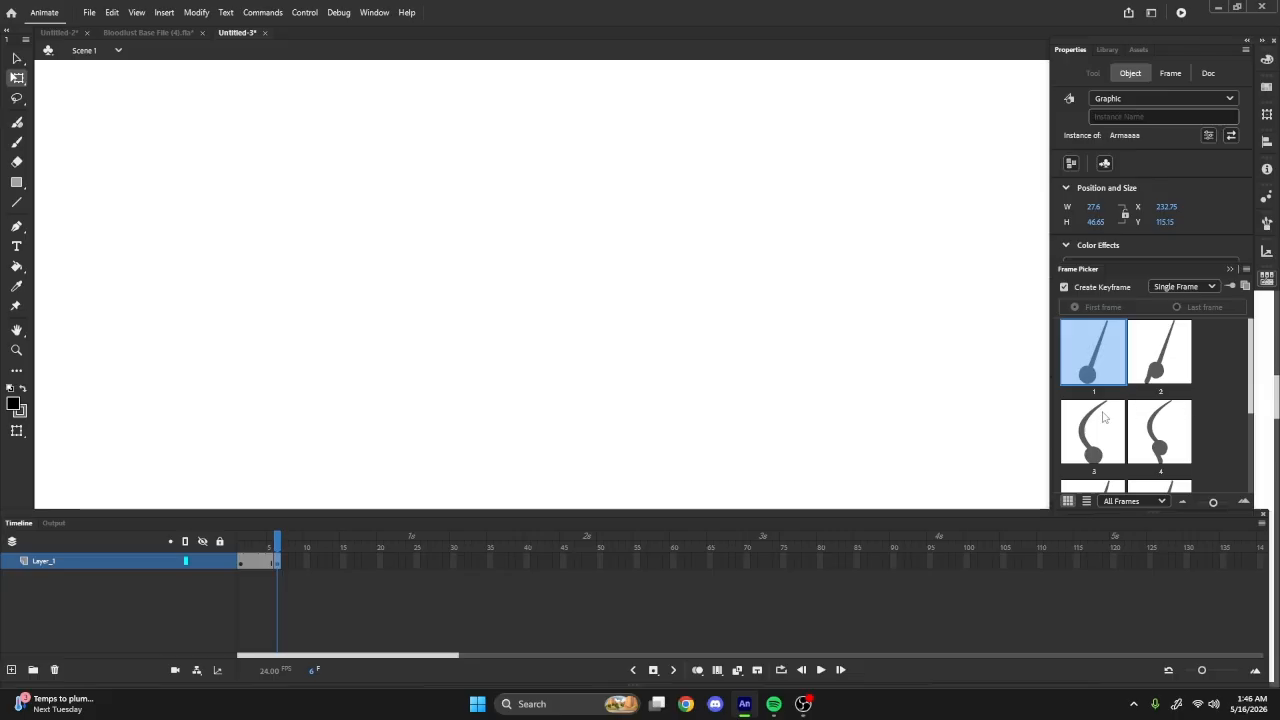
pyautogui.scroll(4, 791, 326)
pyautogui.click(1063, 434)
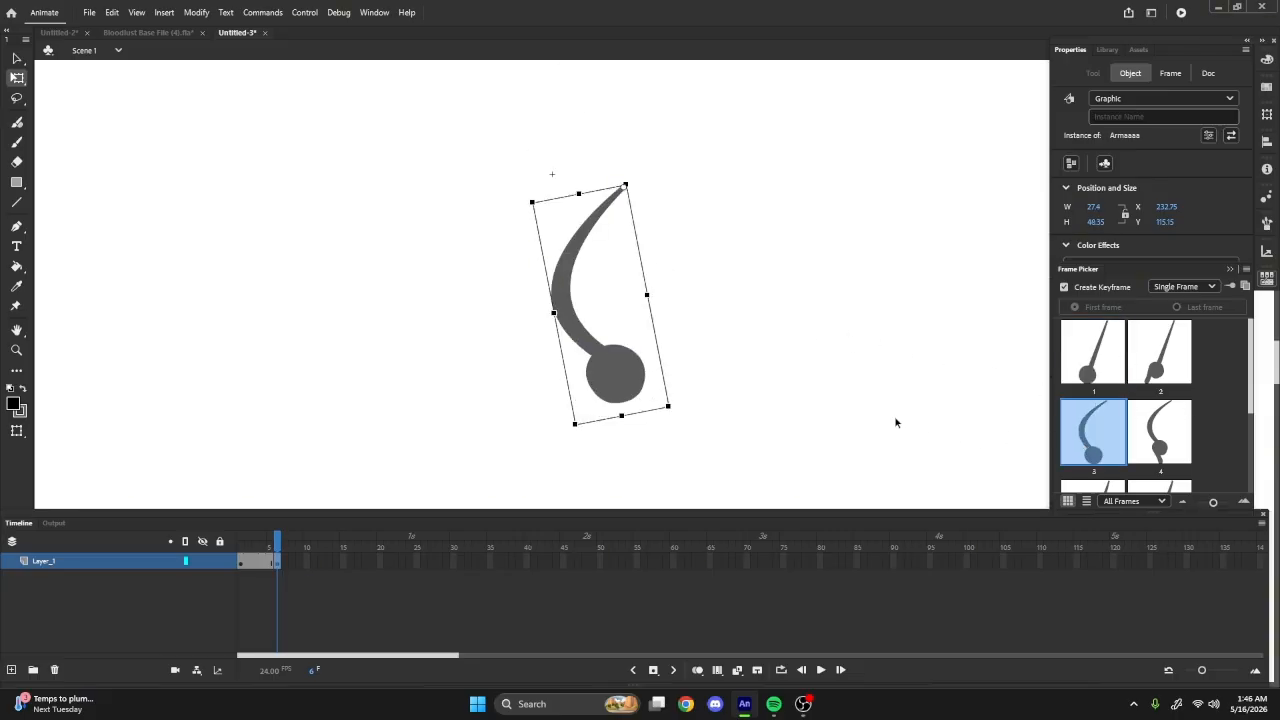
pyautogui.moveTo(679, 424); pyautogui.dragTo(727, 228)
pyautogui.click(401, 474)
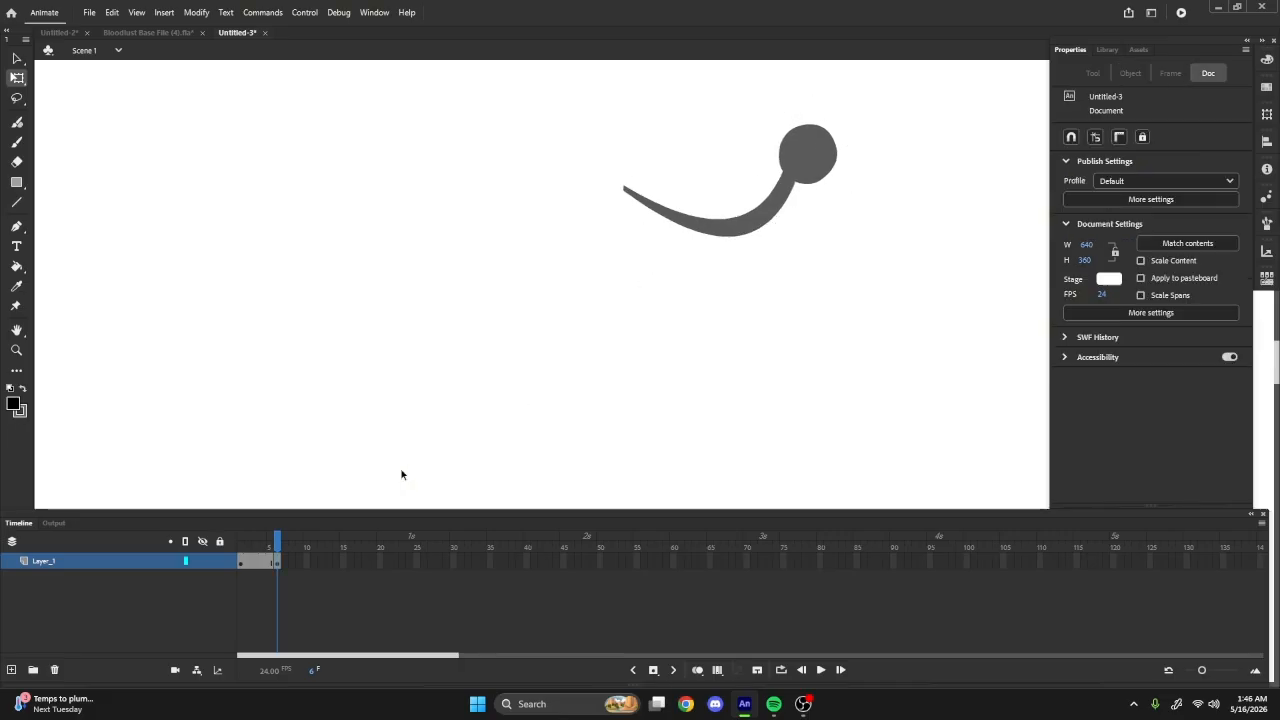
# - Add a classic tween between frames 1 and 6 of the arm swing with Quart Ease-In, and play it
pyautogui.click(263, 564)
pyautogui.press('F4')
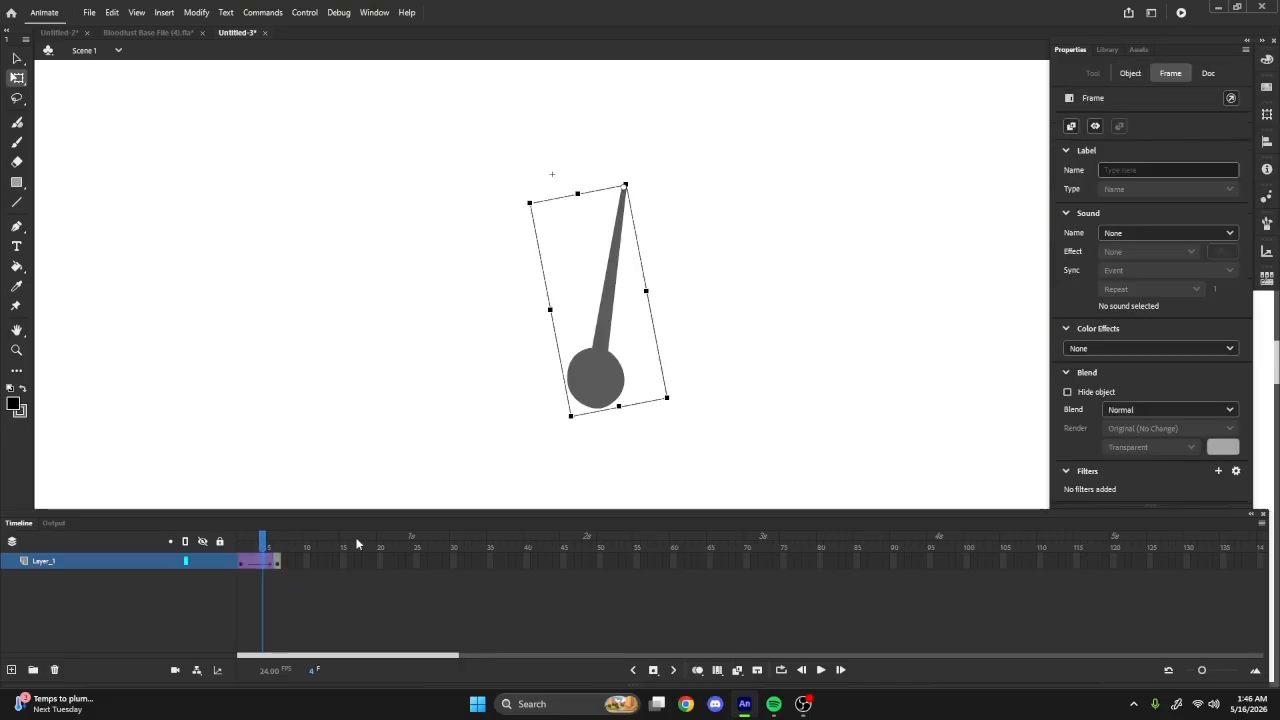
pyautogui.click(1130, 227)
pyautogui.click(832, 267)
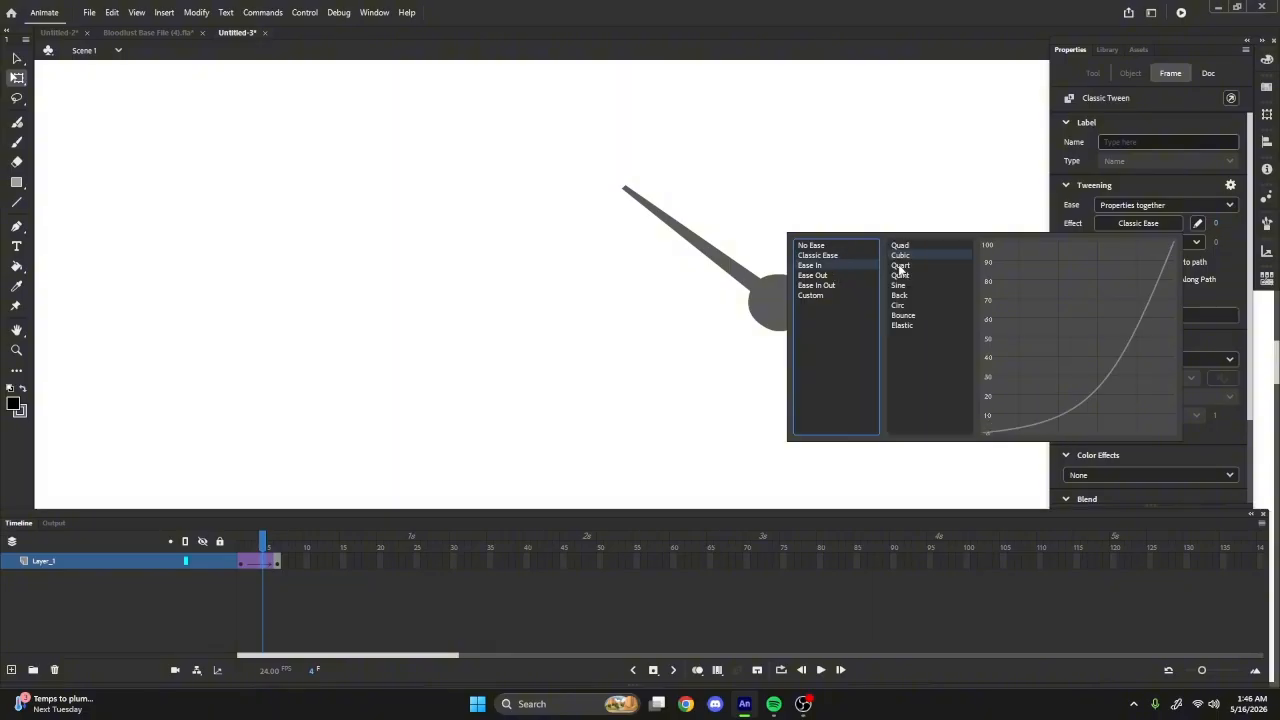
pyautogui.doubleClick(901, 267)
pyautogui.press('Return')
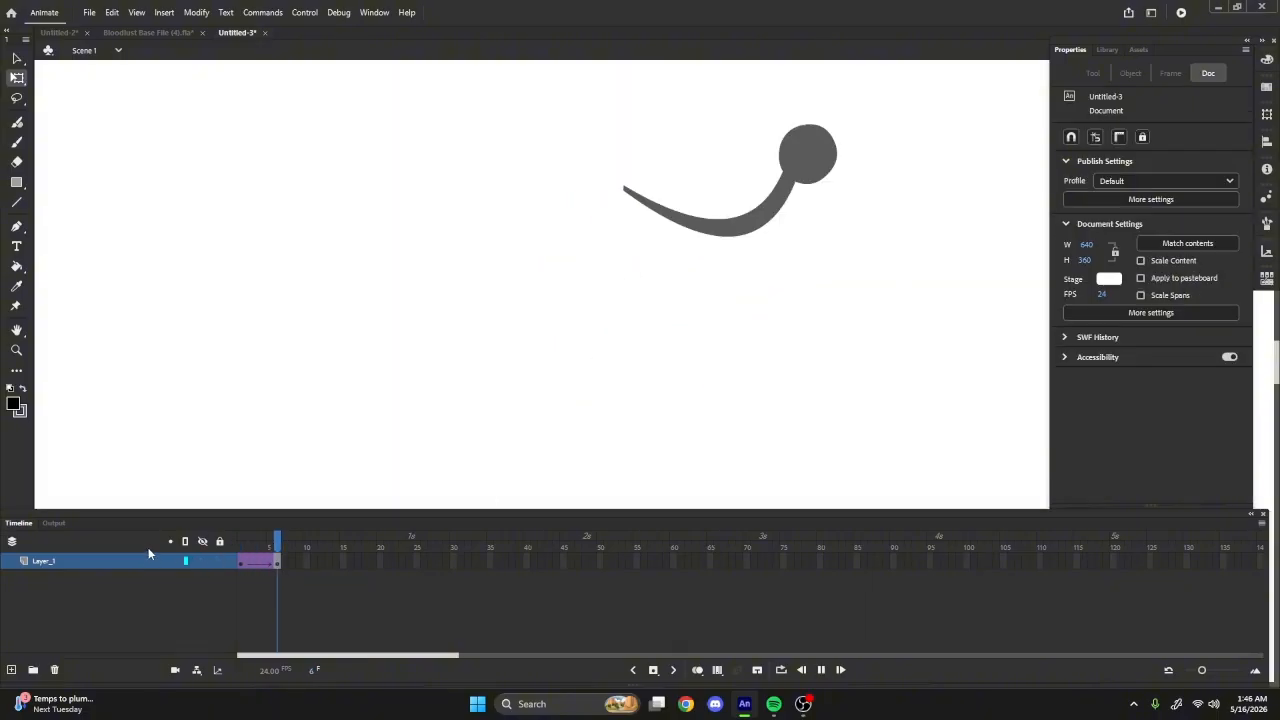
# - Try to distort the arm into a stretched smear at frame 3, and undo the change
pyautogui.click(254, 566)
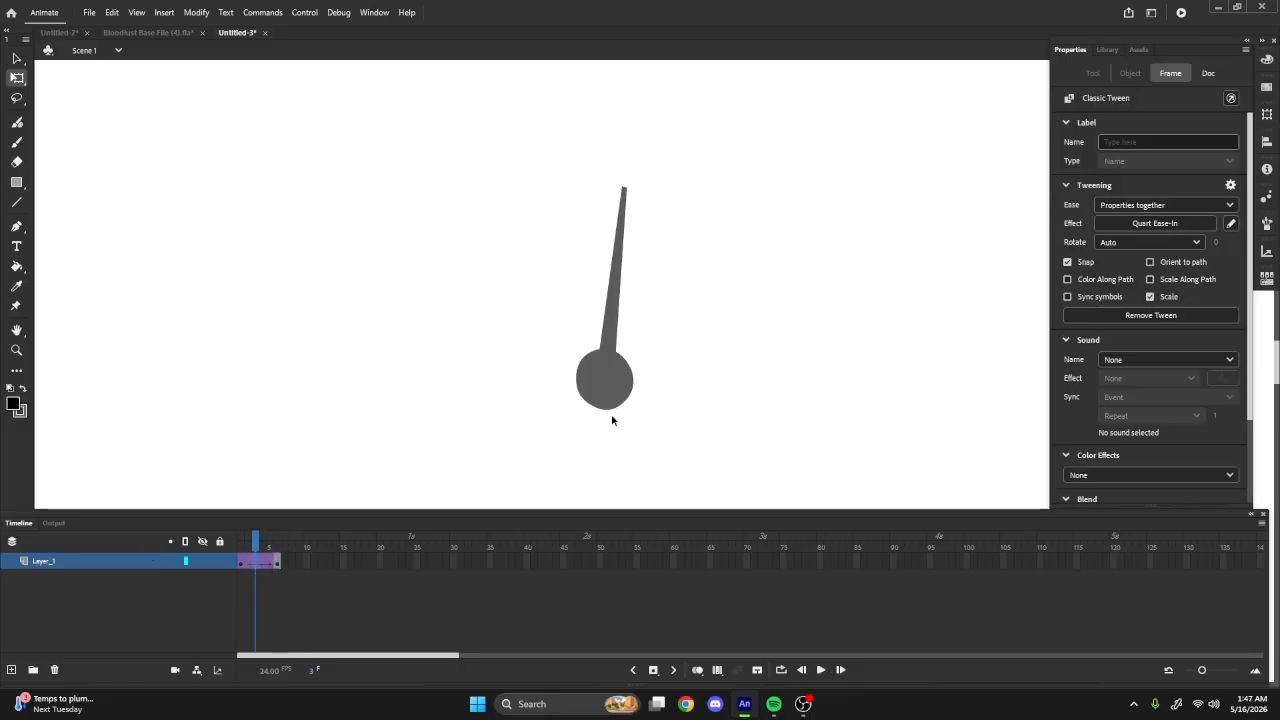
pyautogui.click(571, 380)
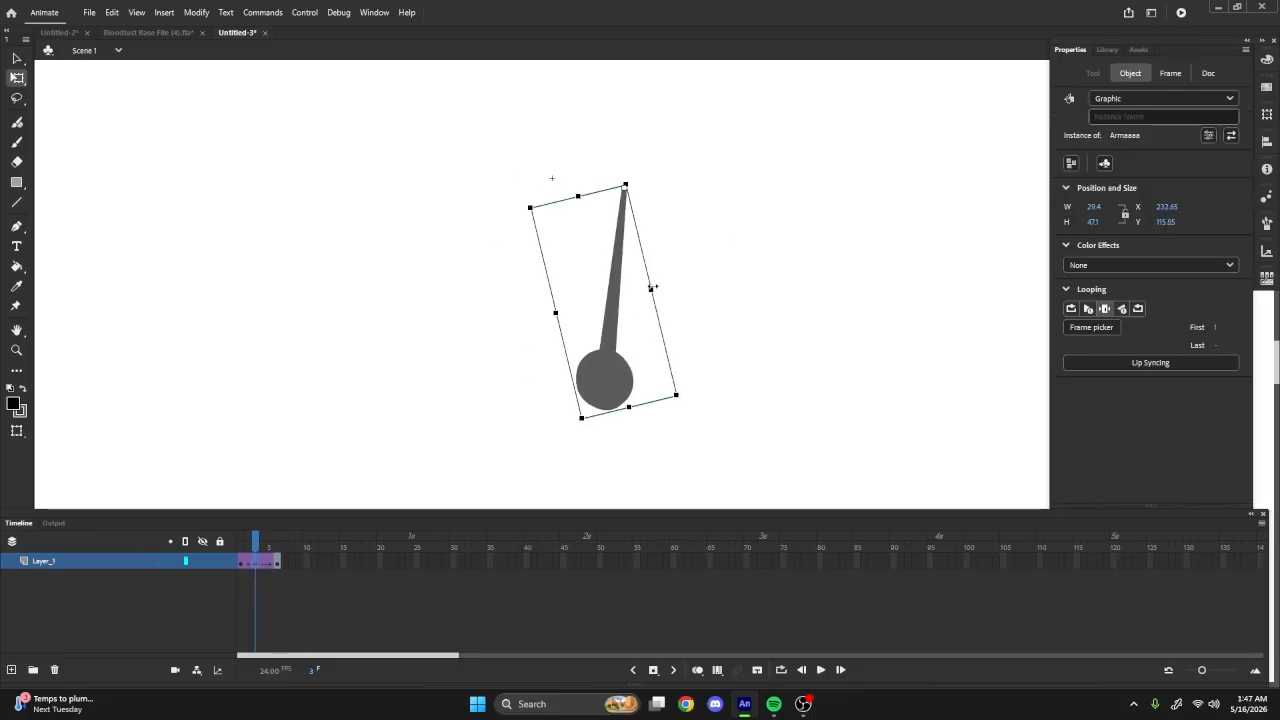
pyautogui.moveTo(663, 315); pyautogui.dragTo(666, 306)
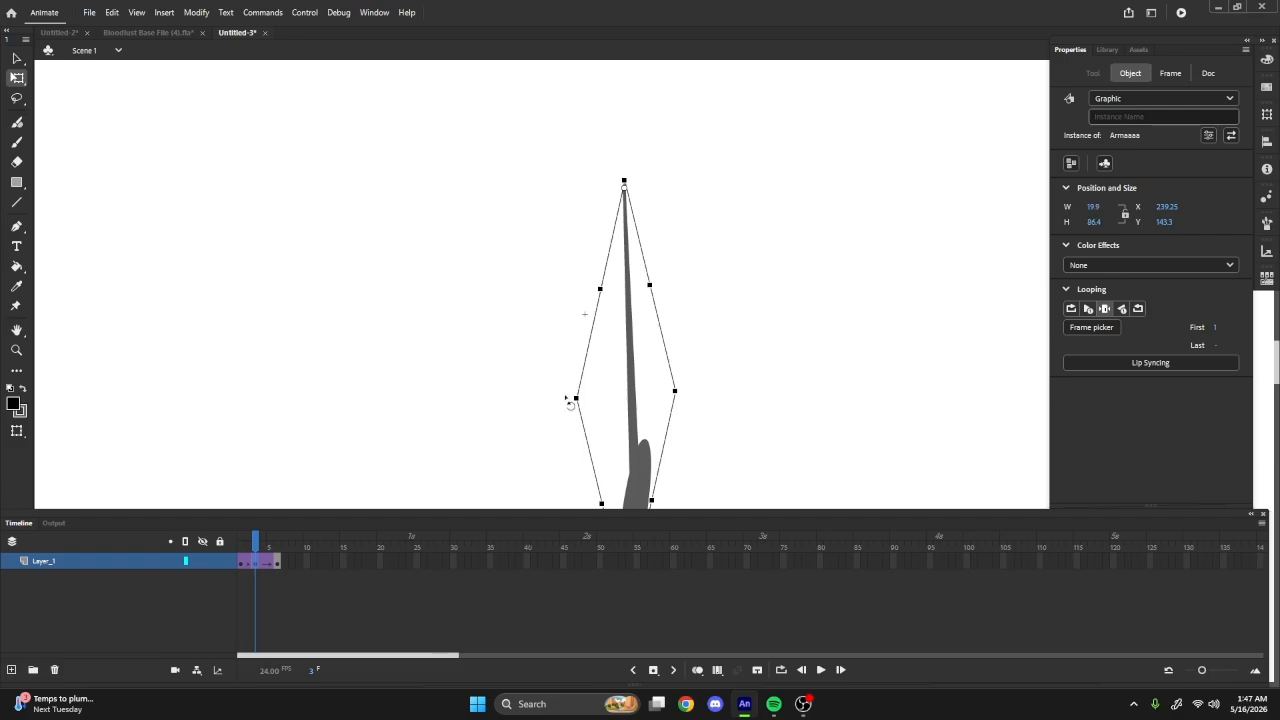
pyautogui.hotkey('ctrl', 'z')
pyautogui.hotkey('ctrl', 'z')
# - Replay the arm swing and set the ease of its opening tween from frame 1 to Quart Ease-In
pyautogui.press('Return')
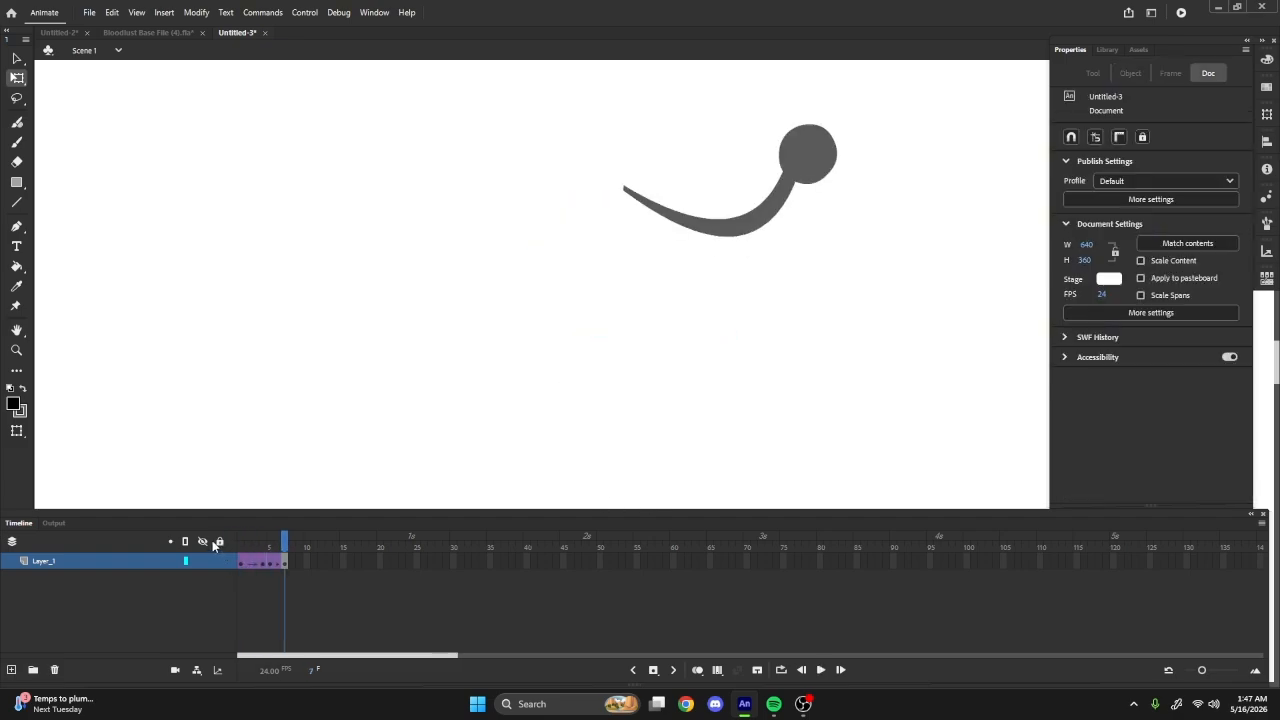
pyautogui.press('Return')
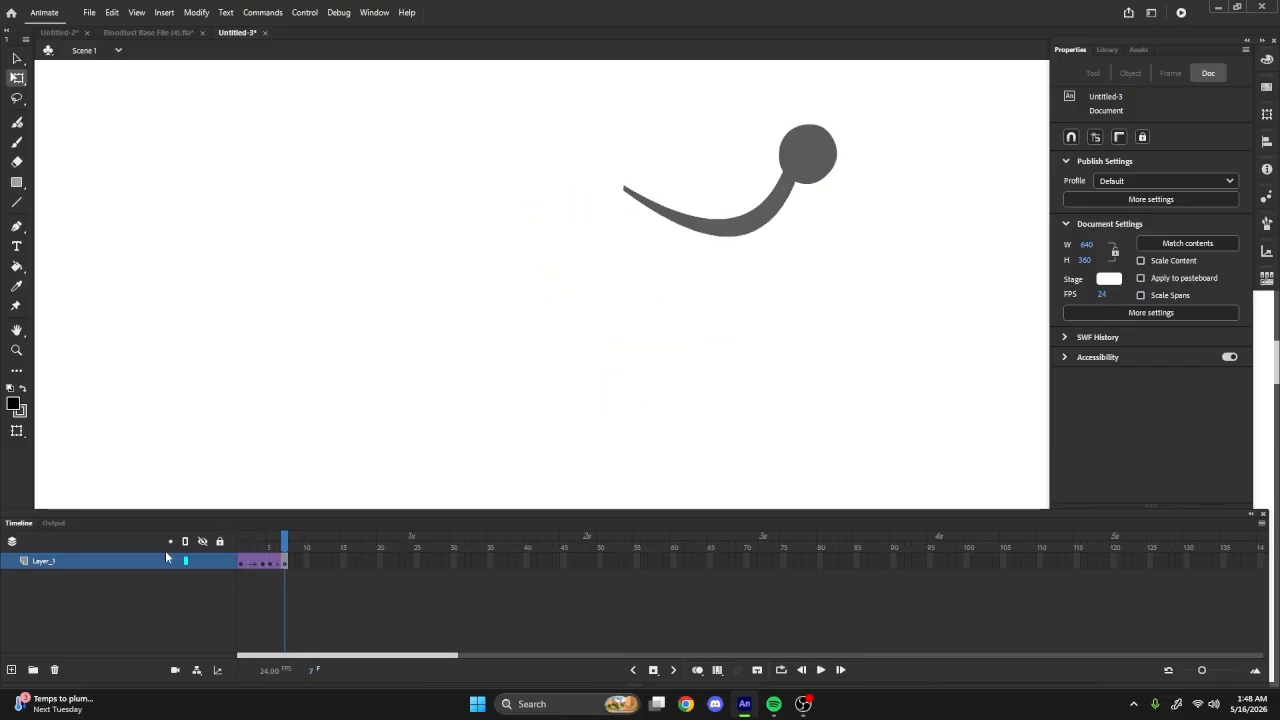
pyautogui.moveTo(241, 564); pyautogui.dragTo(250, 566)
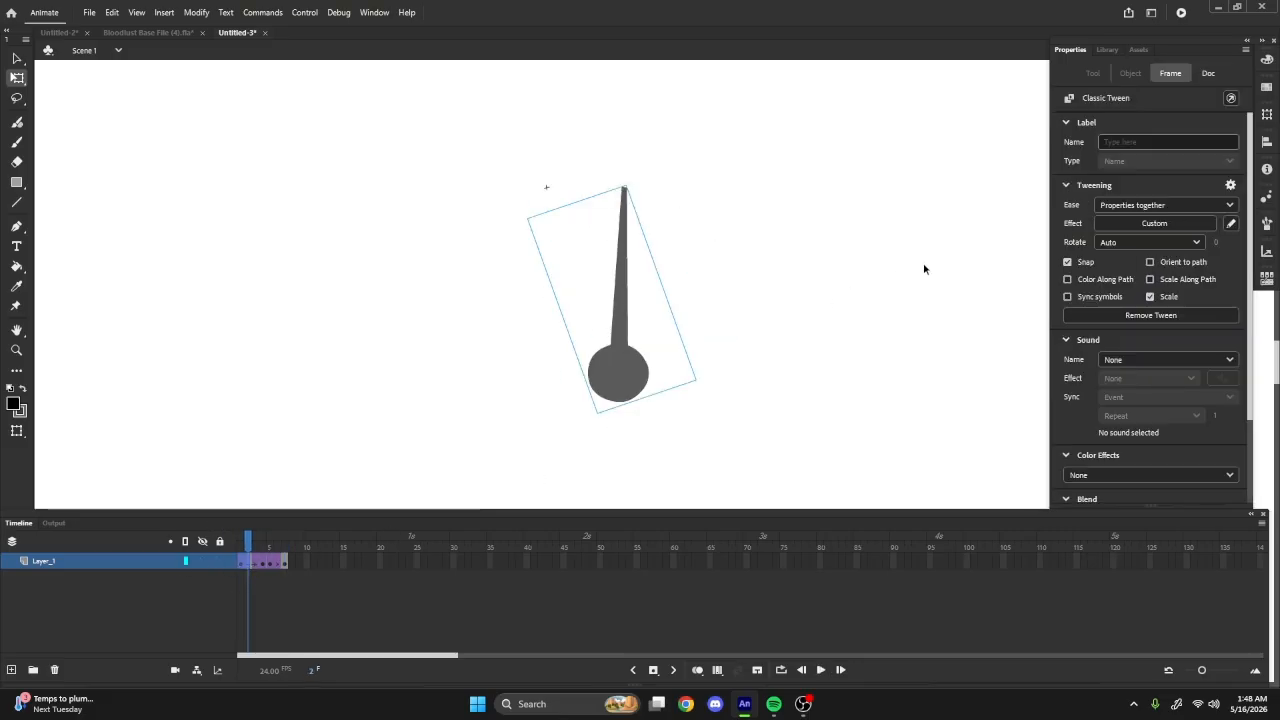
pyautogui.click(1117, 232)
pyautogui.click(887, 273)
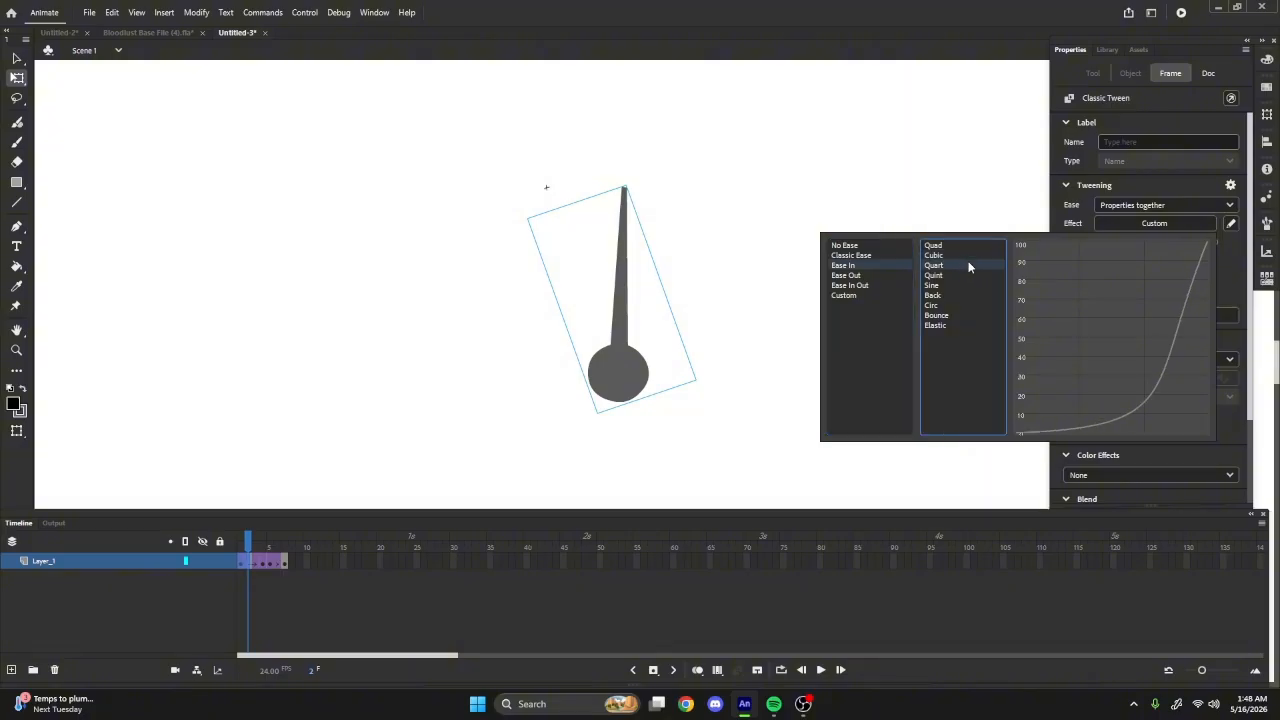
pyautogui.doubleClick(968, 266)
pyautogui.click(968, 266)
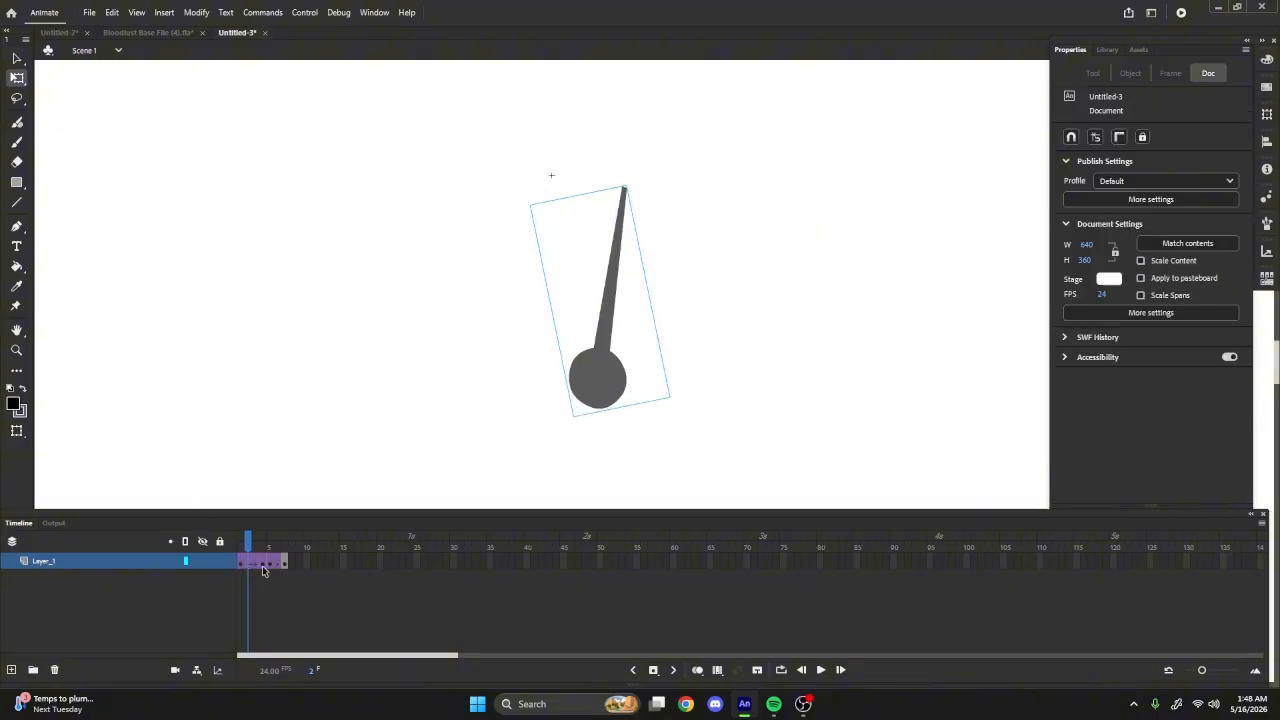
# - Change the ease of the closing tween between frames 5 and 7 to Quint Ease-Out and play from frame 1
pyautogui.moveTo(263, 570); pyautogui.dragTo(279, 565)
pyautogui.click(1154, 223)
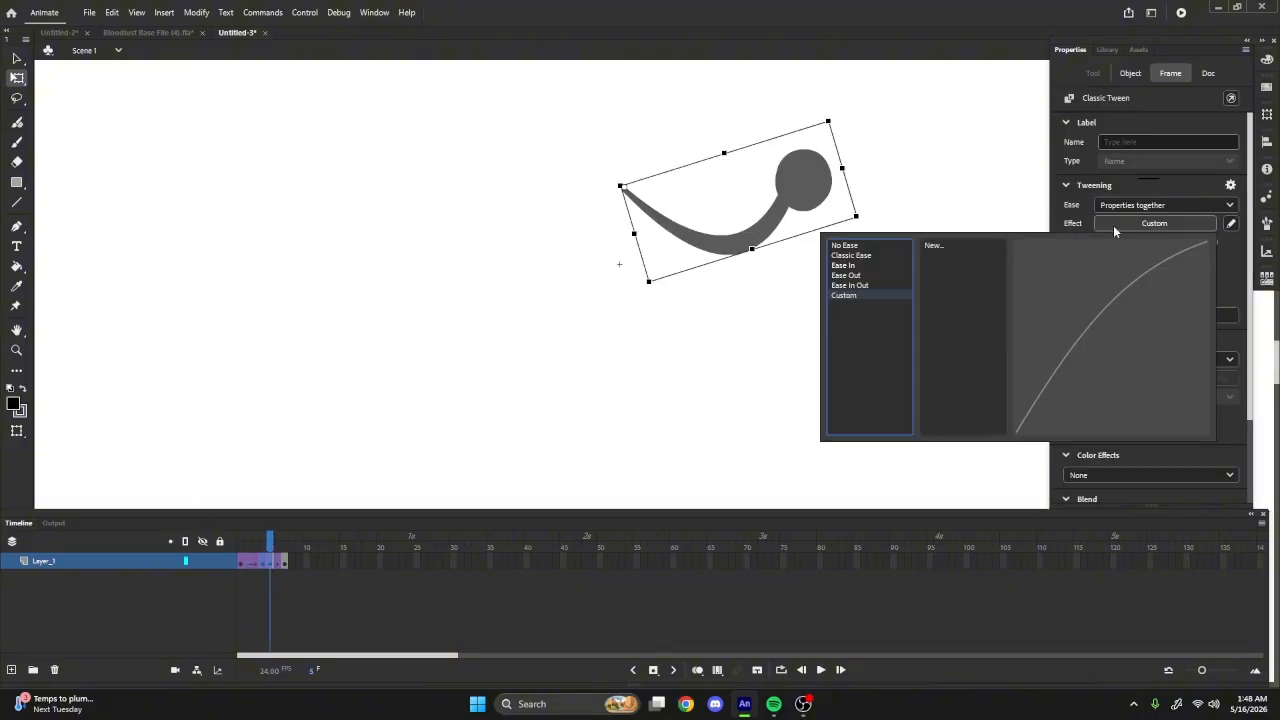
pyautogui.click(880, 276)
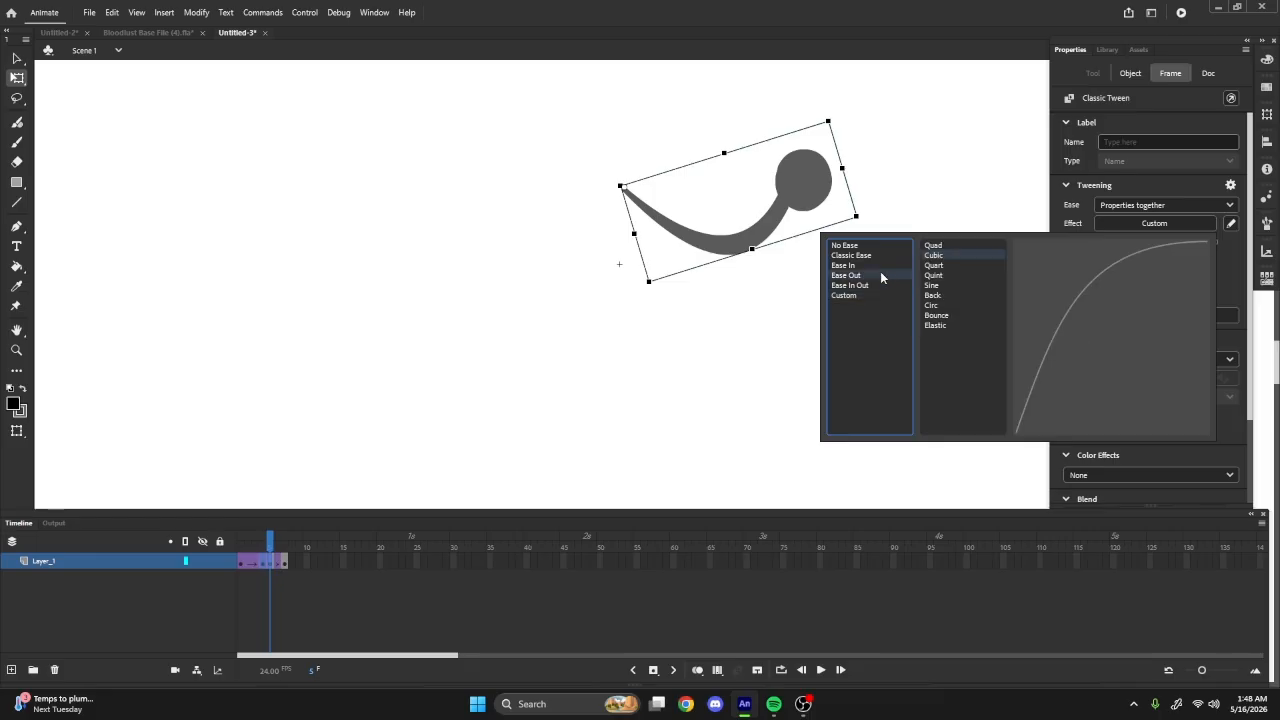
pyautogui.click(954, 275)
pyautogui.click(480, 384)
pyautogui.click(241, 537)
pyautogui.press('Return')
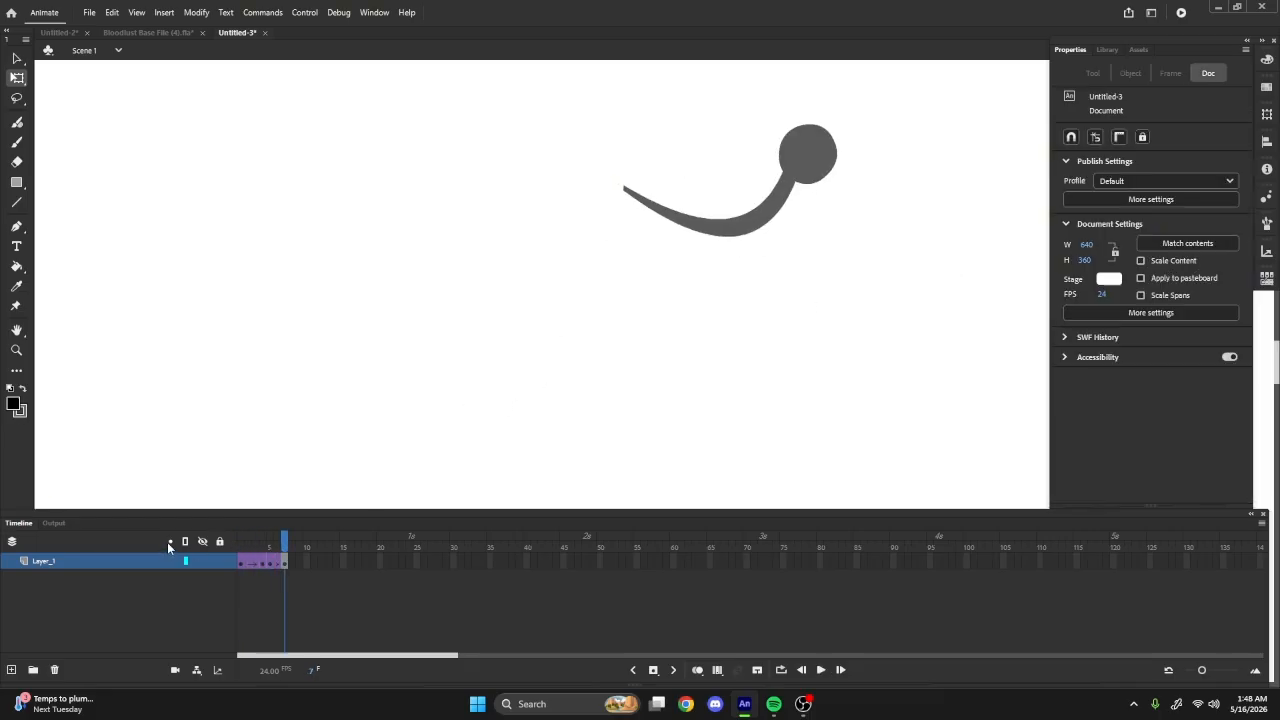
# - Lengthen the arm's tweens so that the final keyframe sits on frame 9, and replay the swing
pyautogui.click(289, 561)
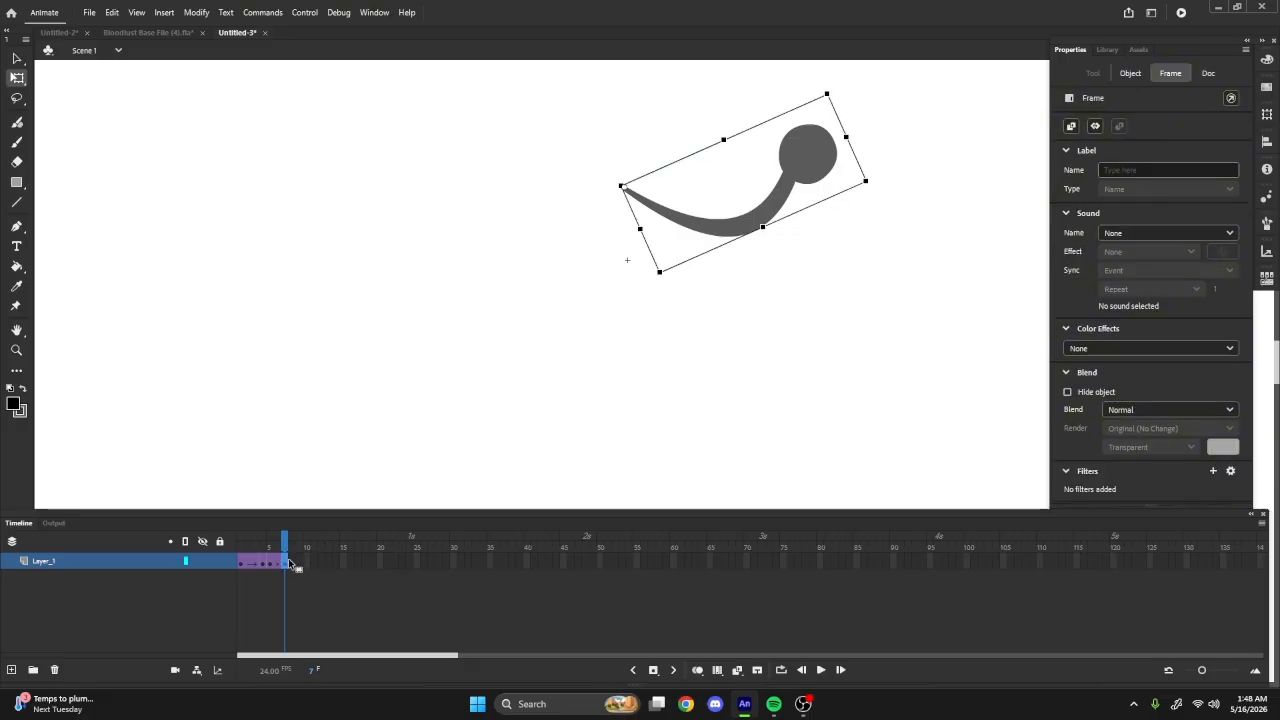
pyautogui.click(299, 562)
pyautogui.press('Return')
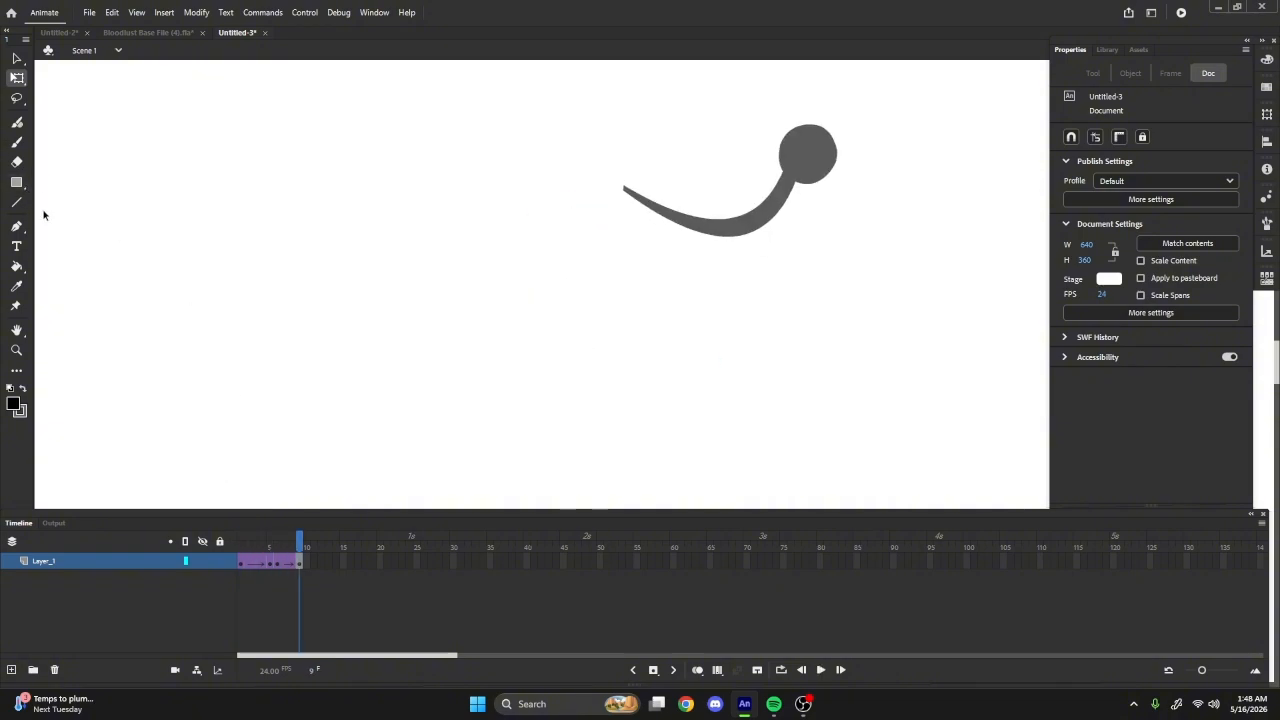
# - Remove all the arm animation frames, 1 to 9, from the layer
pyautogui.moveTo(301, 566); pyautogui.dragTo(98, 588)
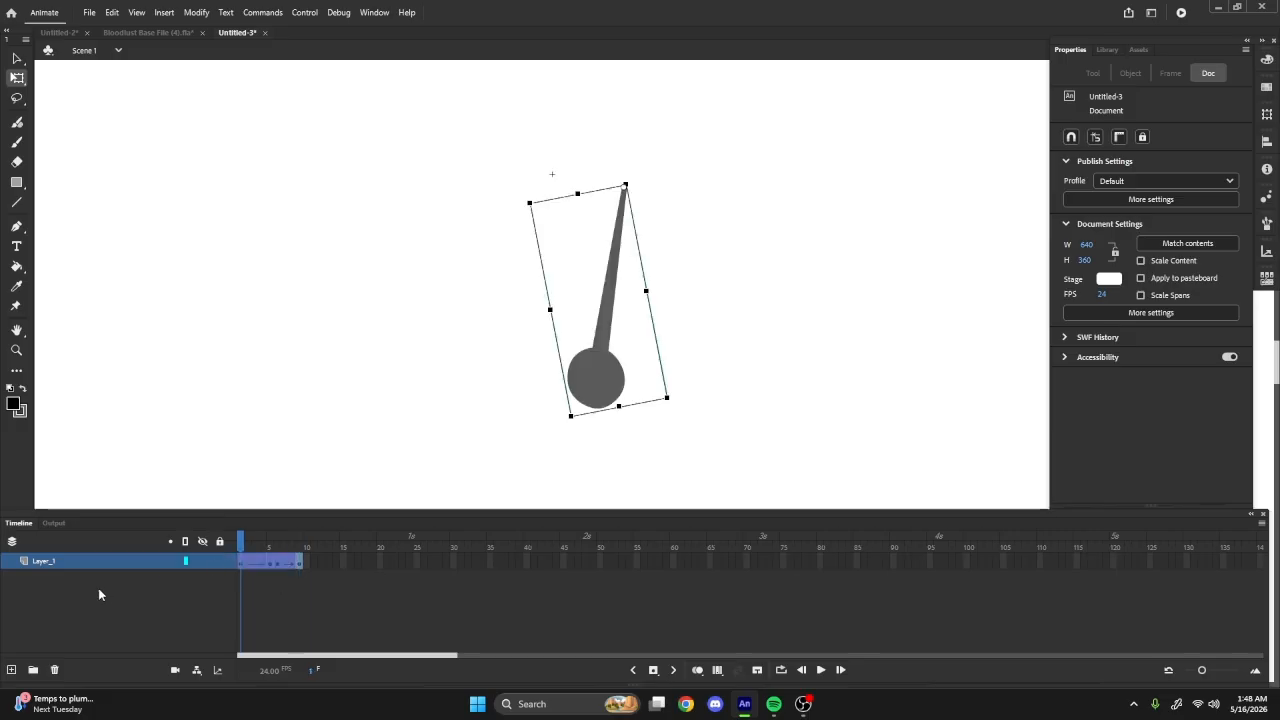
pyautogui.rightClick(265, 565)
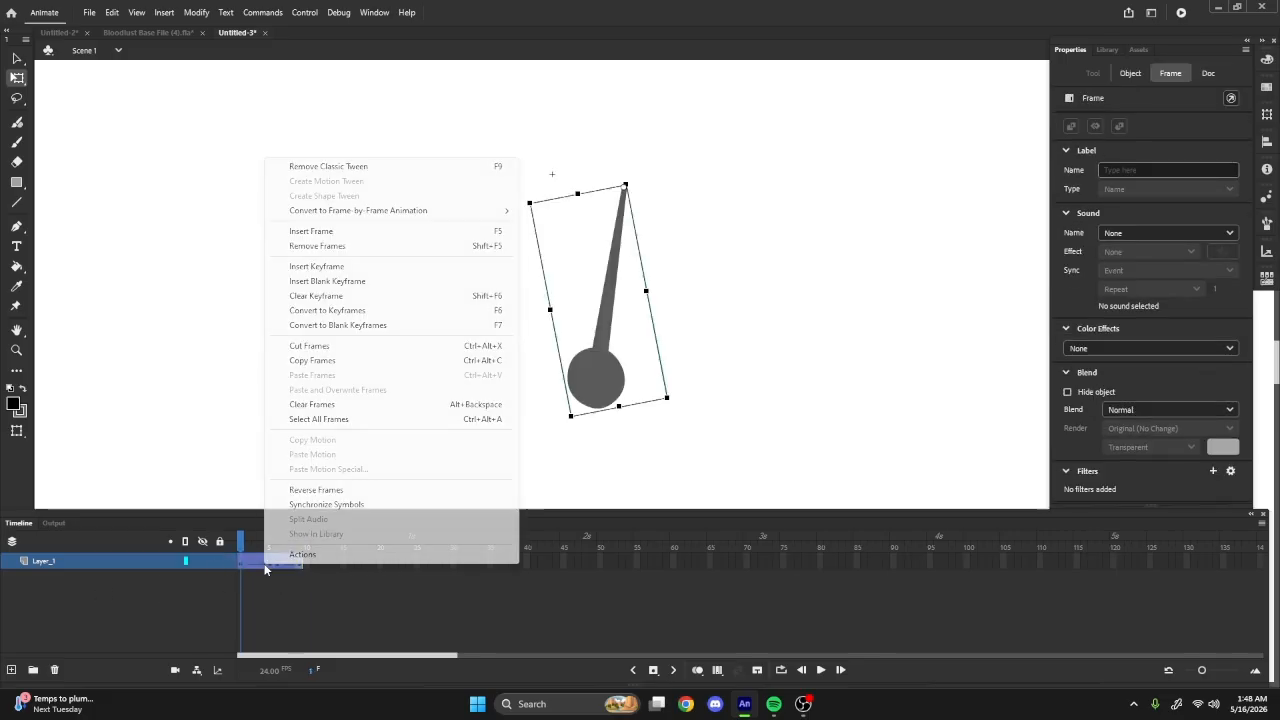
pyautogui.click(317, 245)
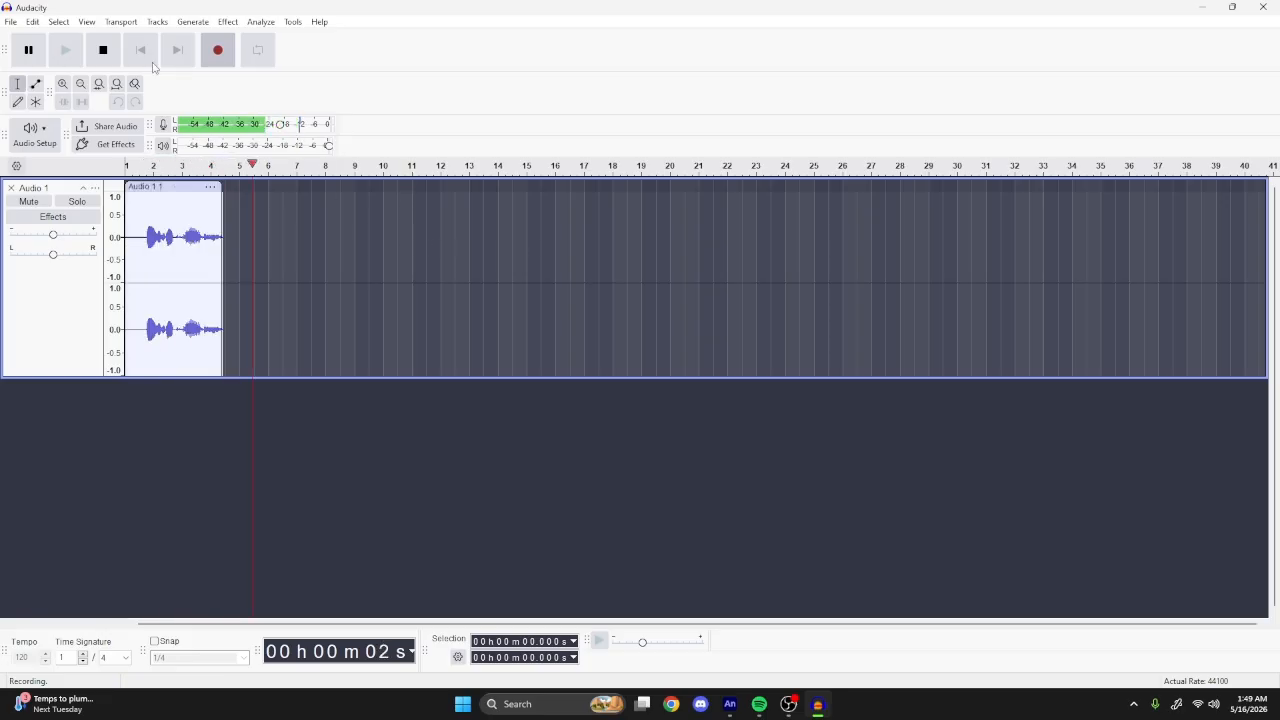
# - Stop the voice recording in Audacity
pyautogui.press('space')
pyautogui.rightClick(300, 411)
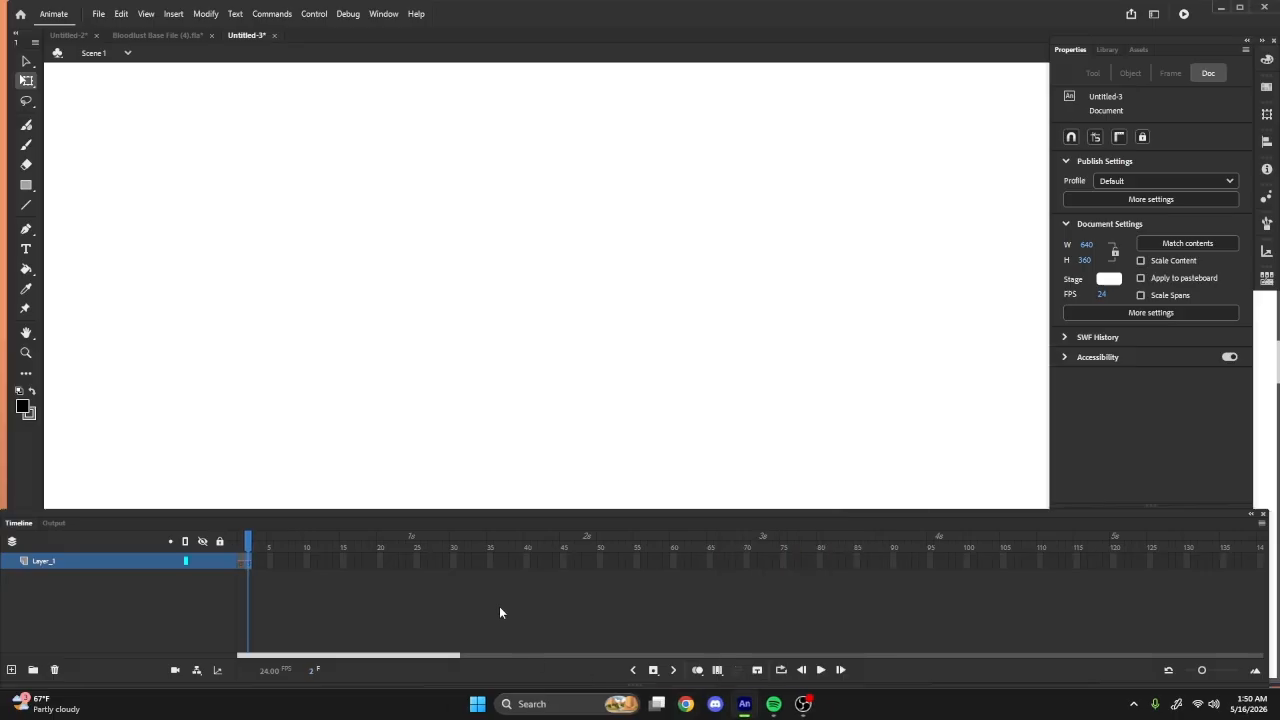
# - Switch to Animate and extend the layer holding the audio waveform to frame 70
pyautogui.press('F5')
pyautogui.press('F5')
pyautogui.press('F5')
pyautogui.press('F5')
pyautogui.press('F5')
pyautogui.press('F5')
pyautogui.press('F5')
pyautogui.press('F5')
pyautogui.press('F5')
pyautogui.press('F5')
pyautogui.press('F5')
pyautogui.press('F5')
pyautogui.press('F5')
pyautogui.press('F5')
pyautogui.press('F5')
pyautogui.press('F5')
pyautogui.press('F5')
pyautogui.press('F5')
pyautogui.press('F5')
pyautogui.press('F5')
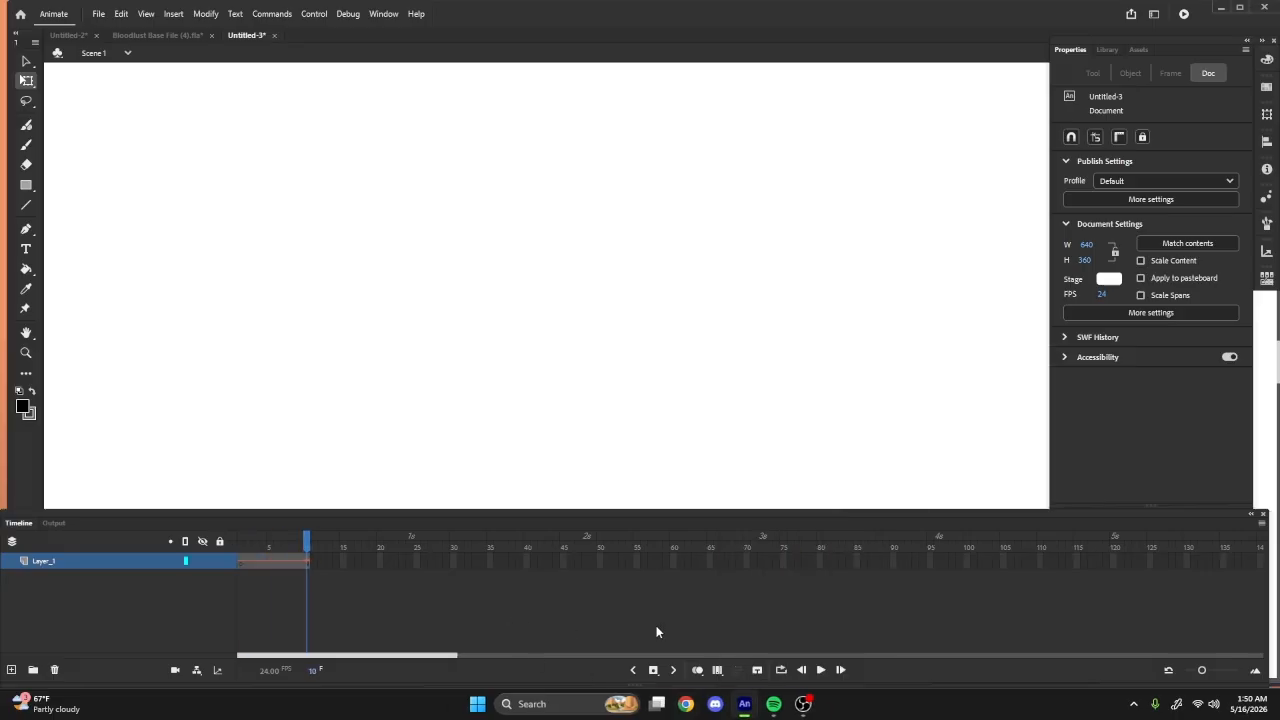
pyautogui.press('F5')
pyautogui.press('F5')
pyautogui.press('F5')
pyautogui.press('F5')
pyautogui.press('F5')
pyautogui.press('F5')
pyautogui.press('F5')
pyautogui.press('F5')
pyautogui.press('F5')
pyautogui.press('F5')
pyautogui.press('F5')
pyautogui.press('F5')
pyautogui.press('F5')
pyautogui.press('F5')
pyautogui.press('F5')
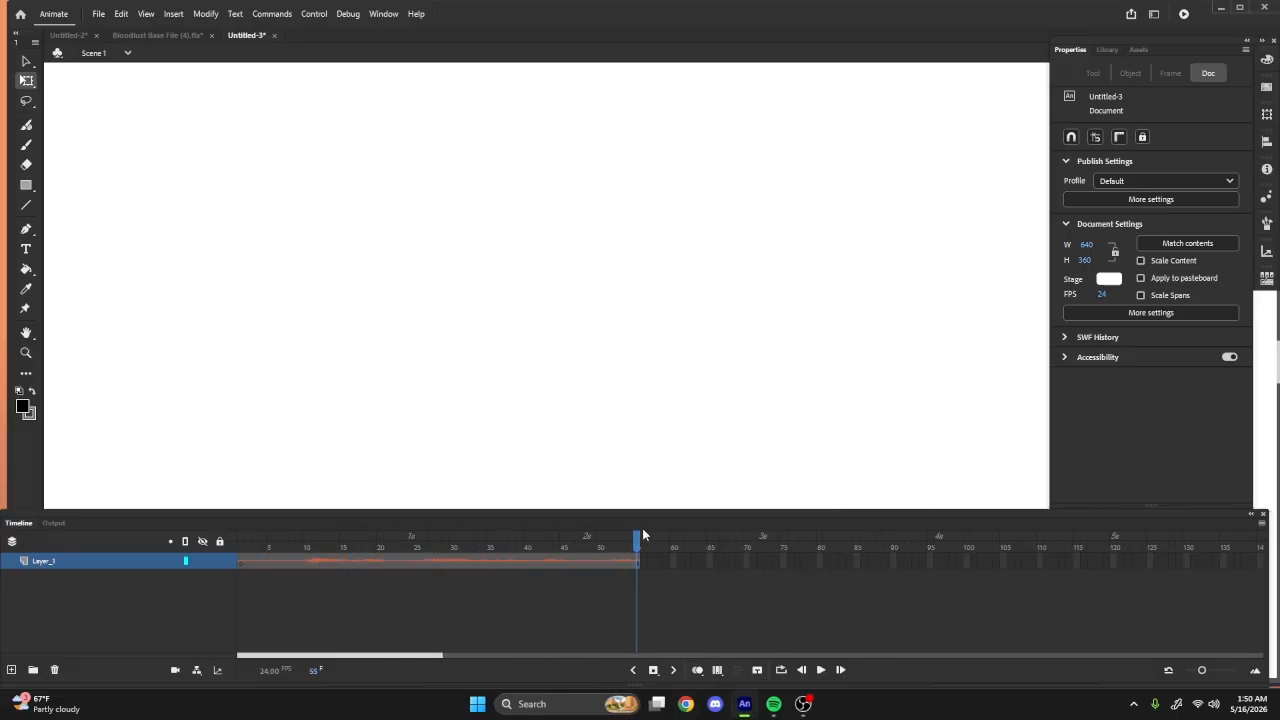
pyautogui.press('F5')
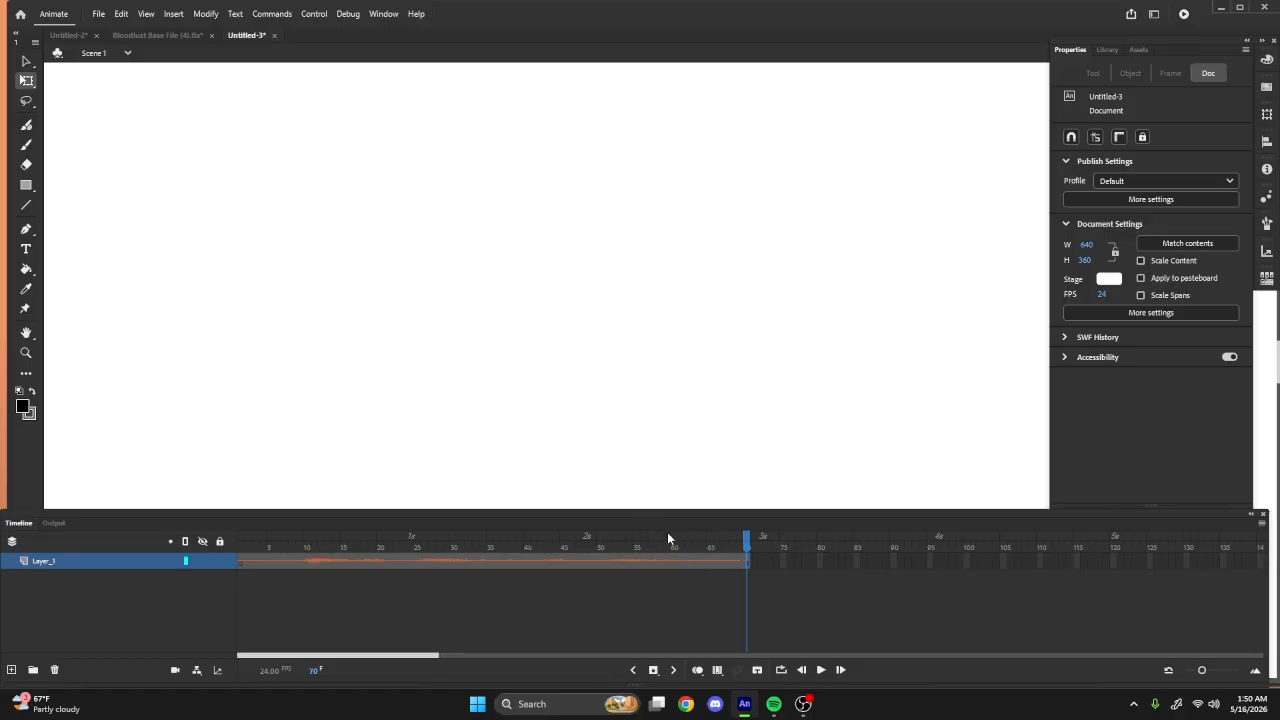
# - Play back the voice clip on the timeline from frame 1
pyautogui.moveTo(766, 567); pyautogui.dragTo(236, 567)
pyautogui.press('Return')
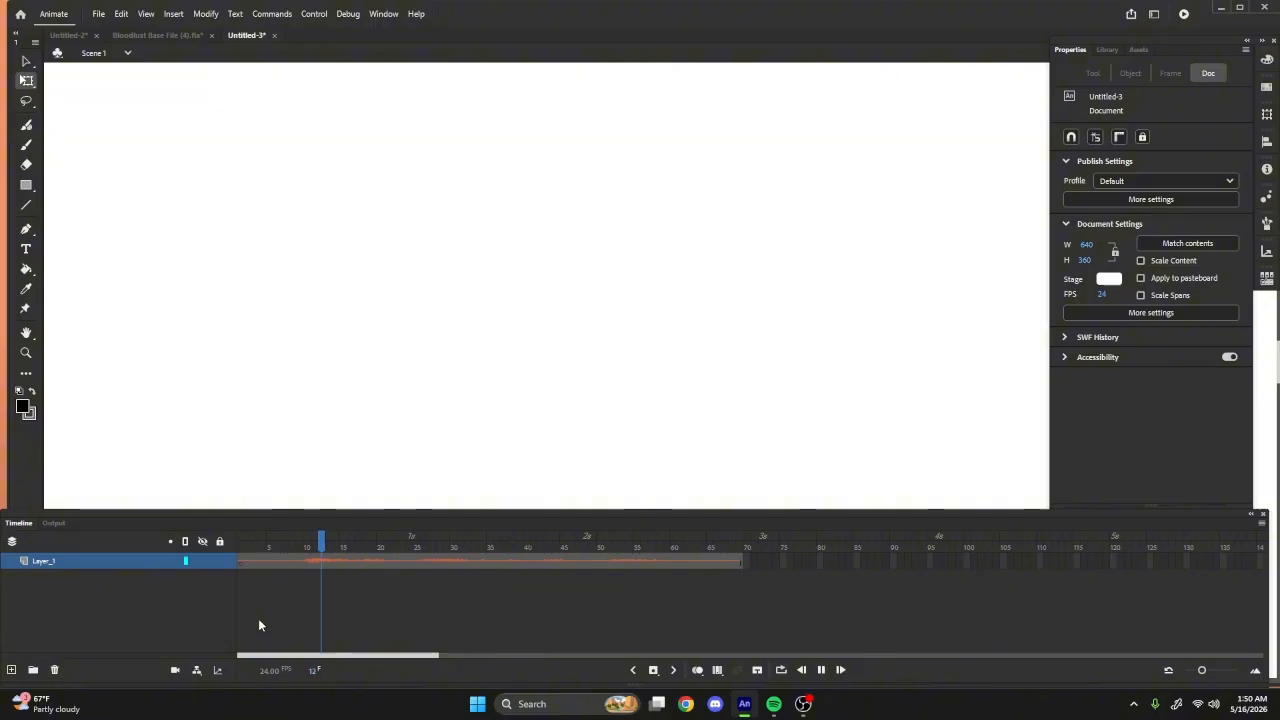
# - Switch to the Bloodlust Base File document and copy the mouth symbol from the Money character
pyautogui.click(148, 35)
pyautogui.scroll(3, 721, 316)
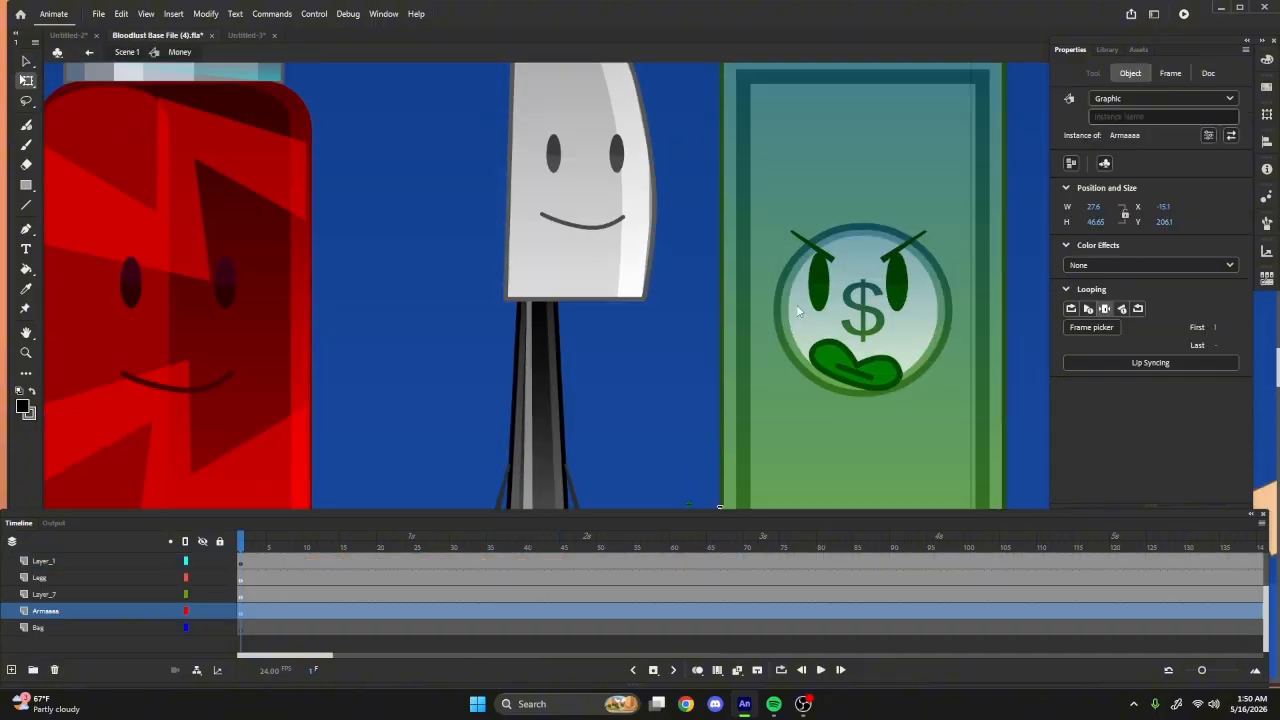
pyautogui.click(860, 370)
pyautogui.rightClick(835, 371)
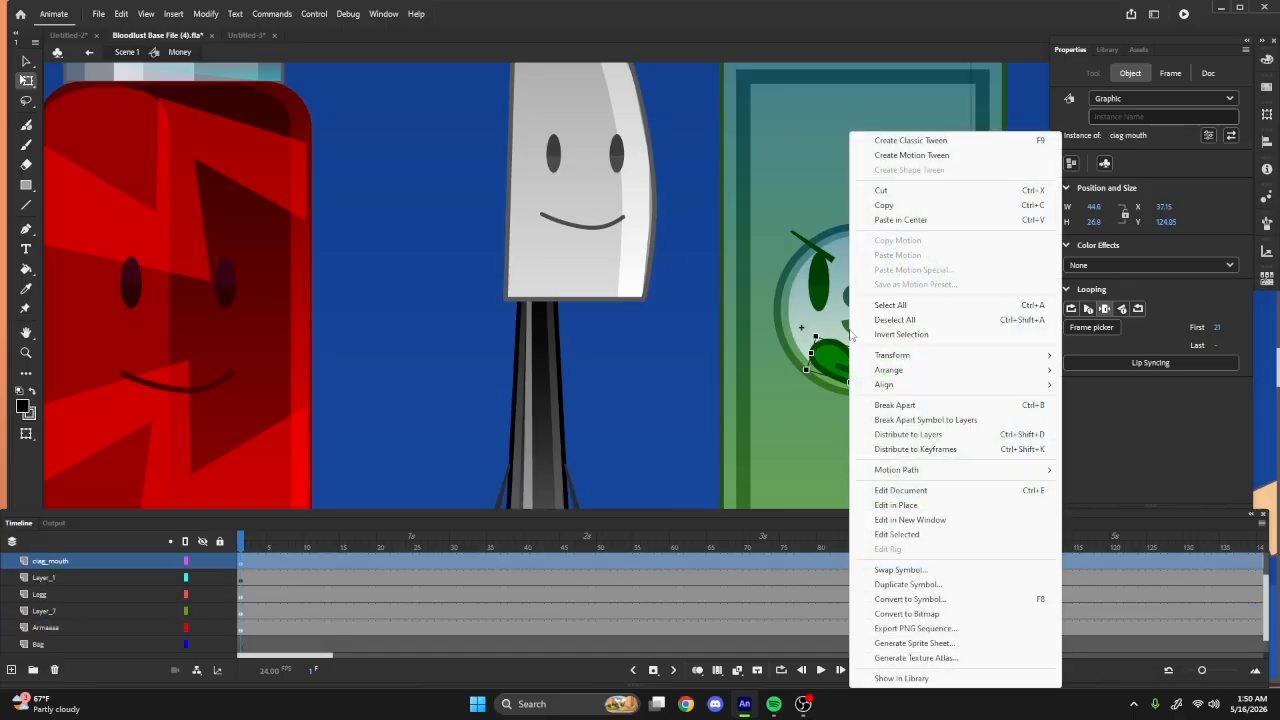
pyautogui.click(880, 206)
# - In Untitled-3, add a new layer below the audio layer and paste the copied mouth onto it
pyautogui.click(247, 35)
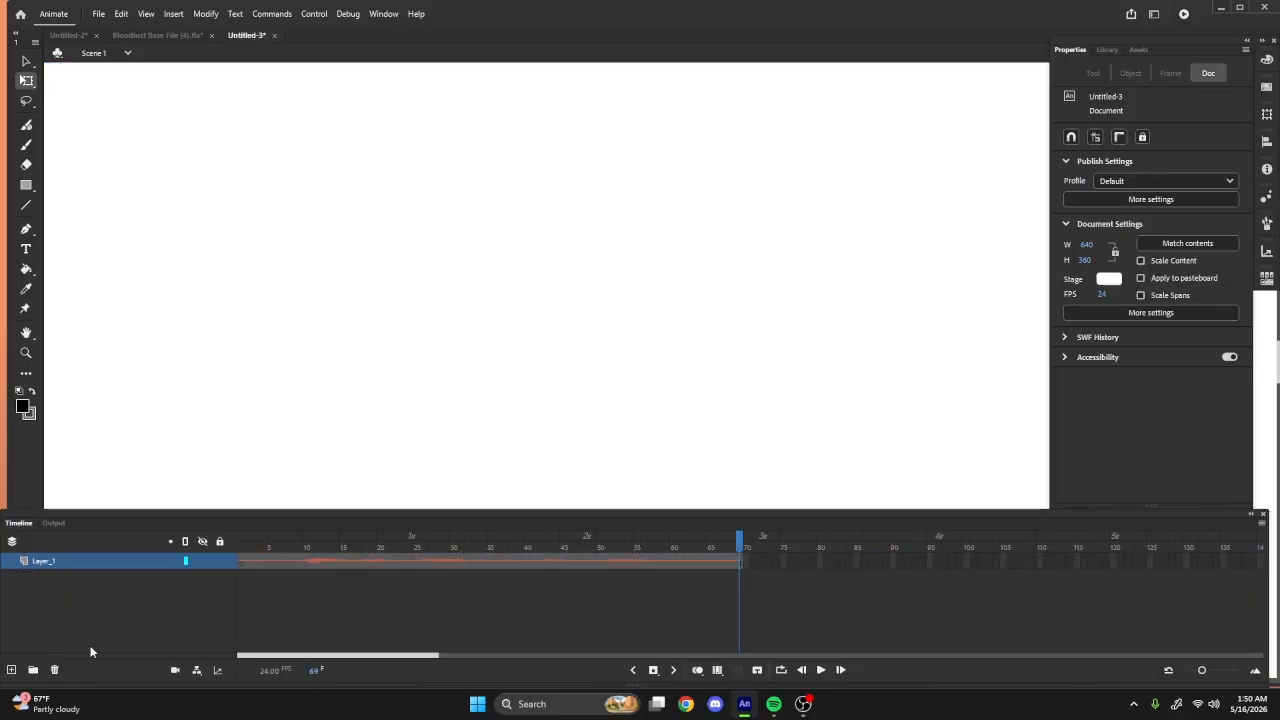
pyautogui.click(11, 669)
pyautogui.moveTo(40, 570); pyautogui.dragTo(40, 582)
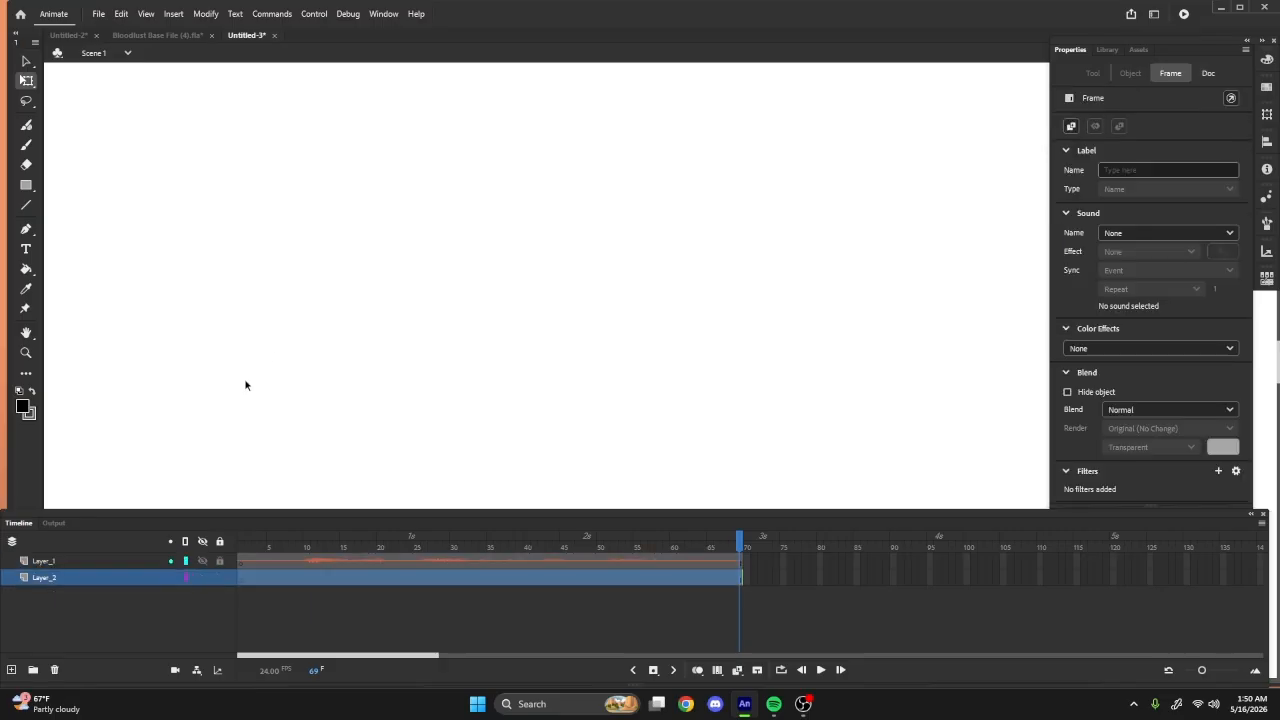
pyautogui.rightClick(278, 355)
pyautogui.click(320, 407)
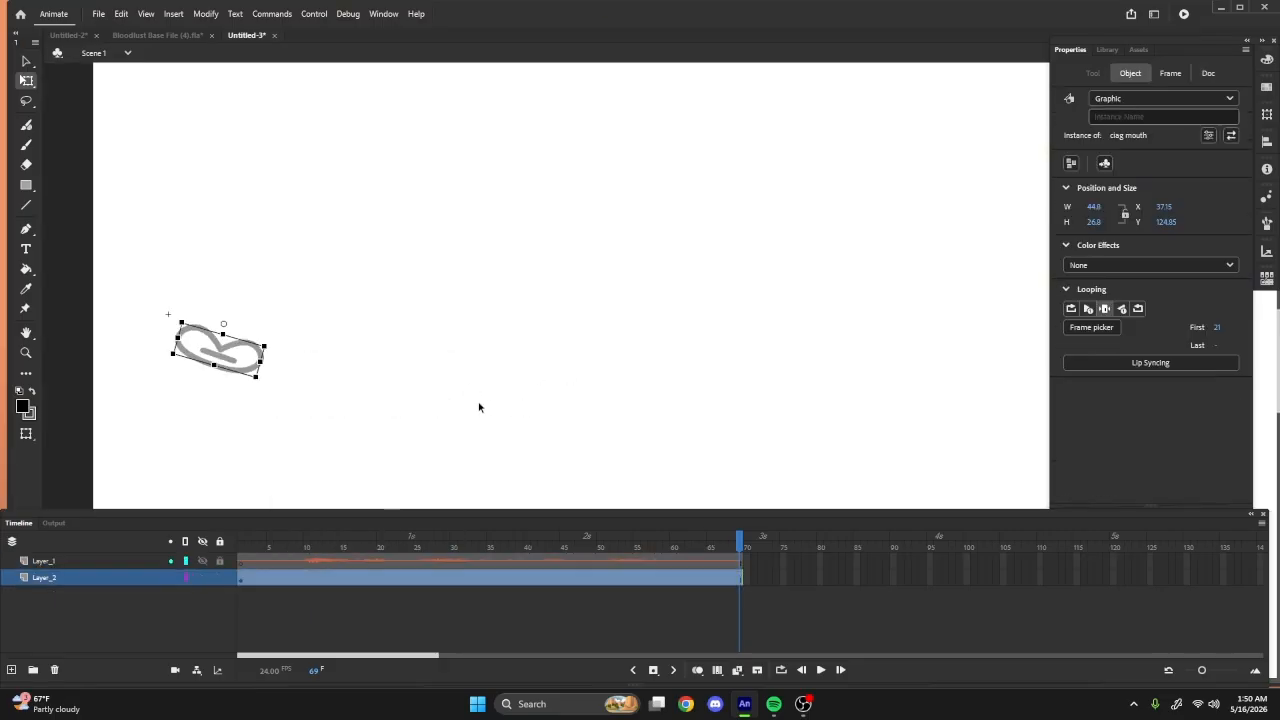
# - Set the pasted mouth symbol to its frame 4 pose, the closed smile, and return toward the start of the audio
pyautogui.click(1092, 327)
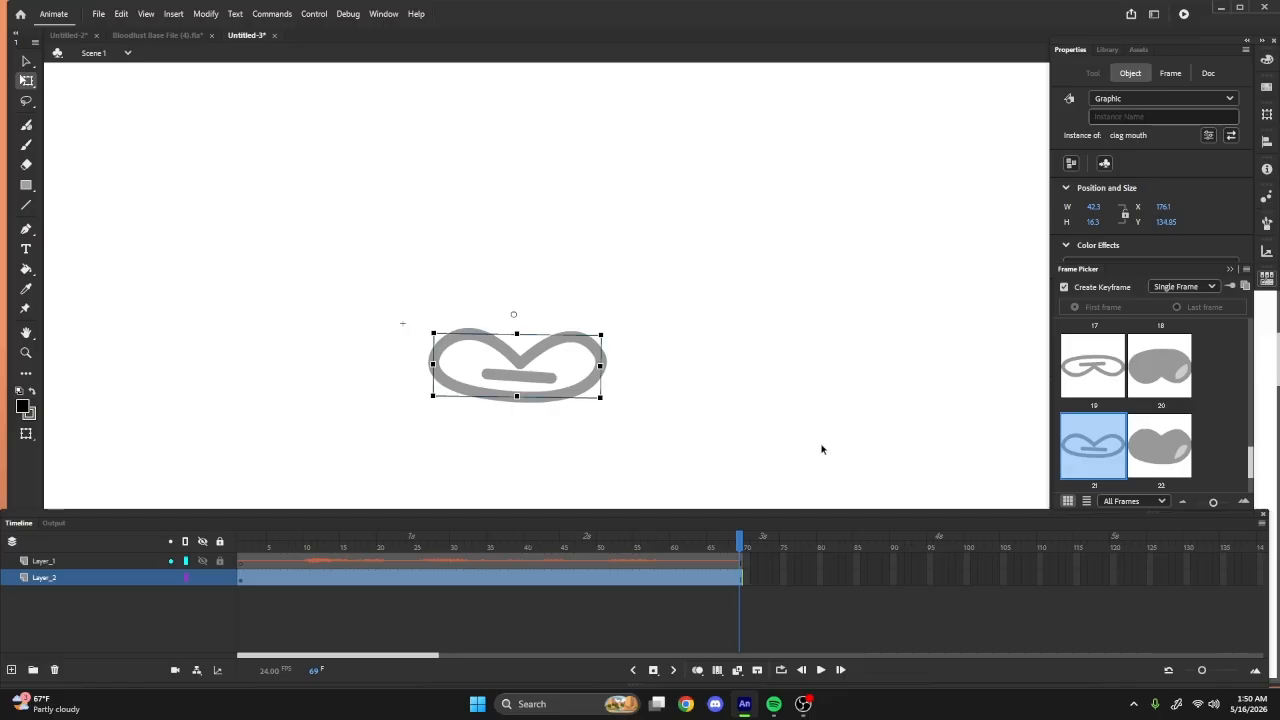
pyautogui.scroll(6, 1126, 405)
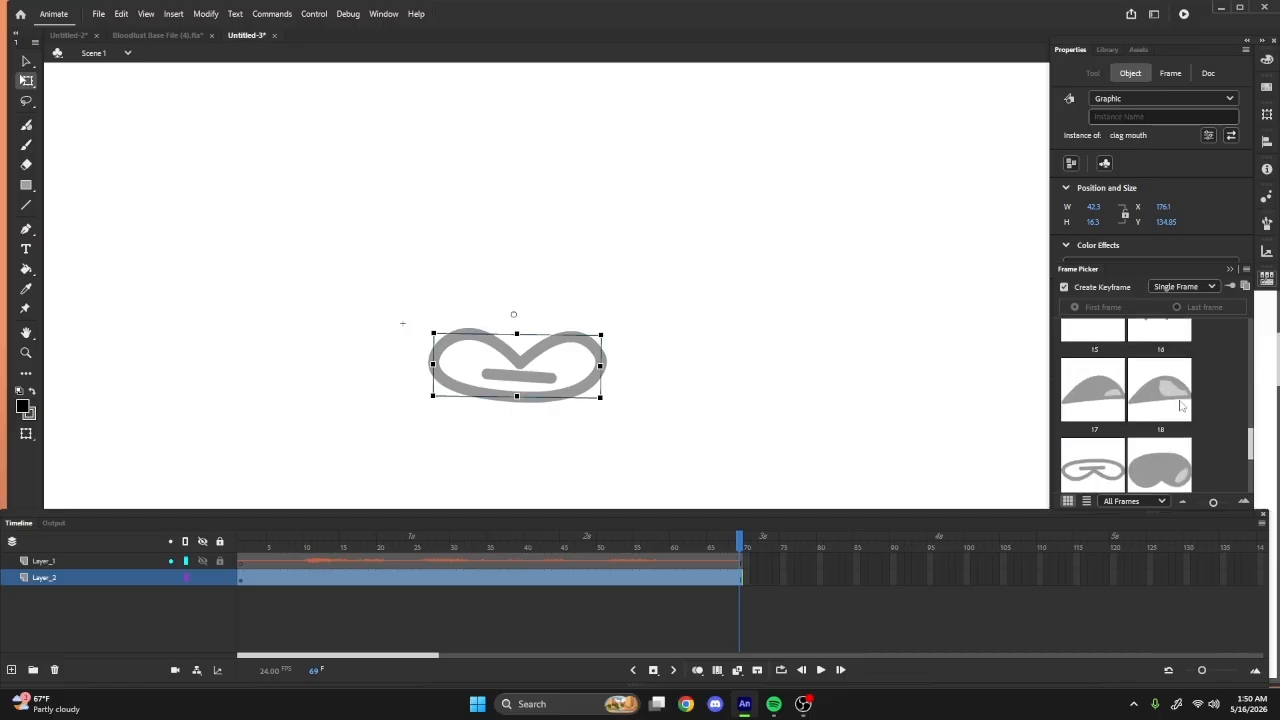
pyautogui.scroll(3, 1120, 418)
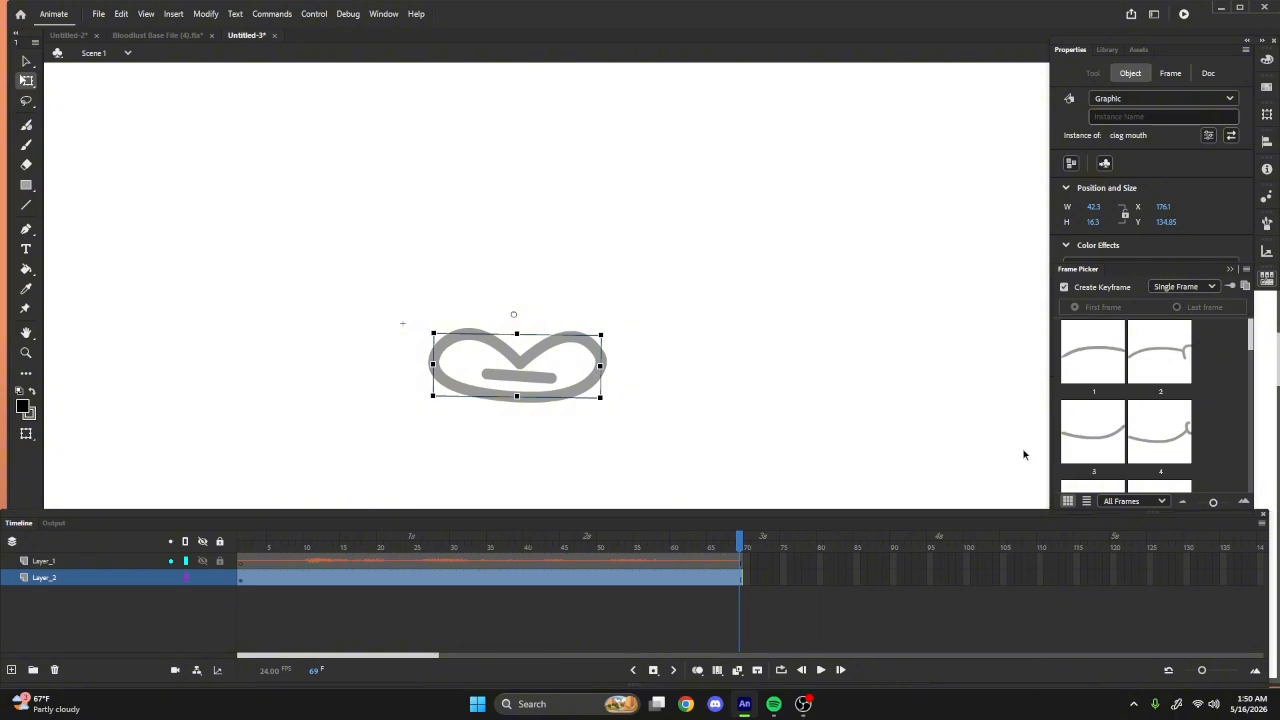
pyautogui.moveTo(721, 529); pyautogui.dragTo(213, 620)
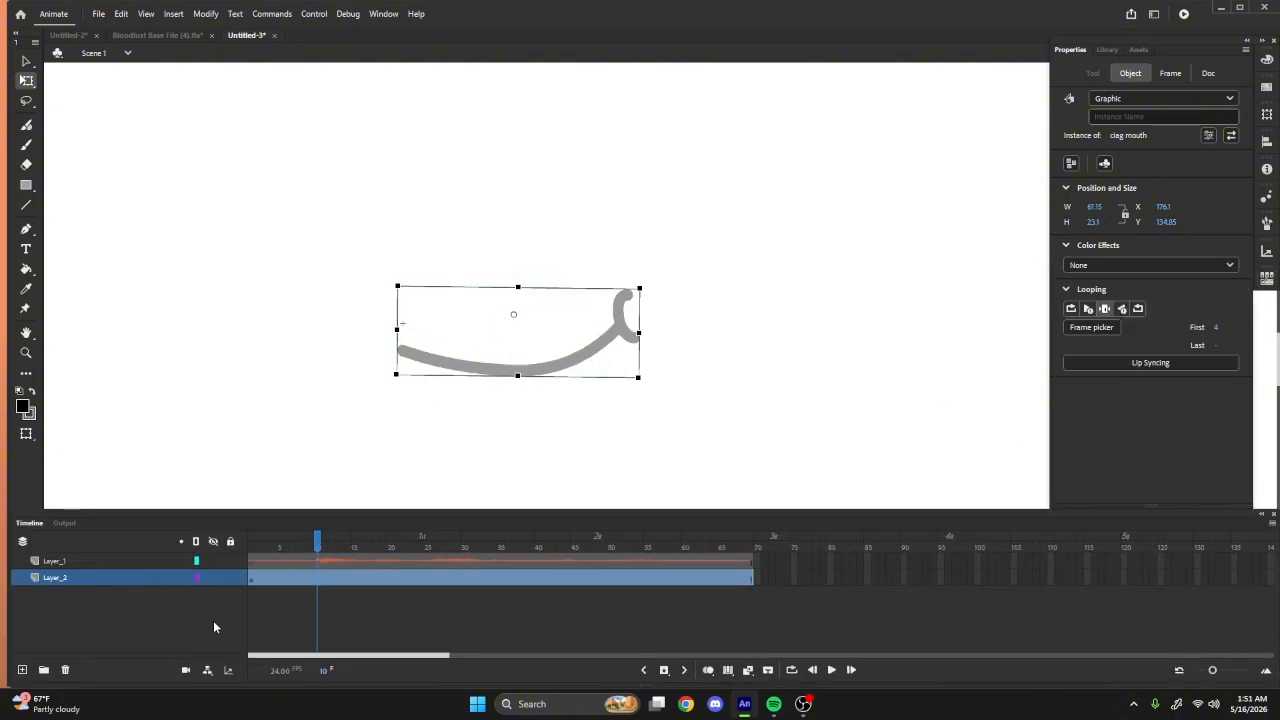
# - Convert the mouth layer to frame-by-frame animation with a keyframe on each frame, and return to frame 1
pyautogui.rightClick(291, 576)
pyautogui.click(254, 585)
pyautogui.click(253, 579)
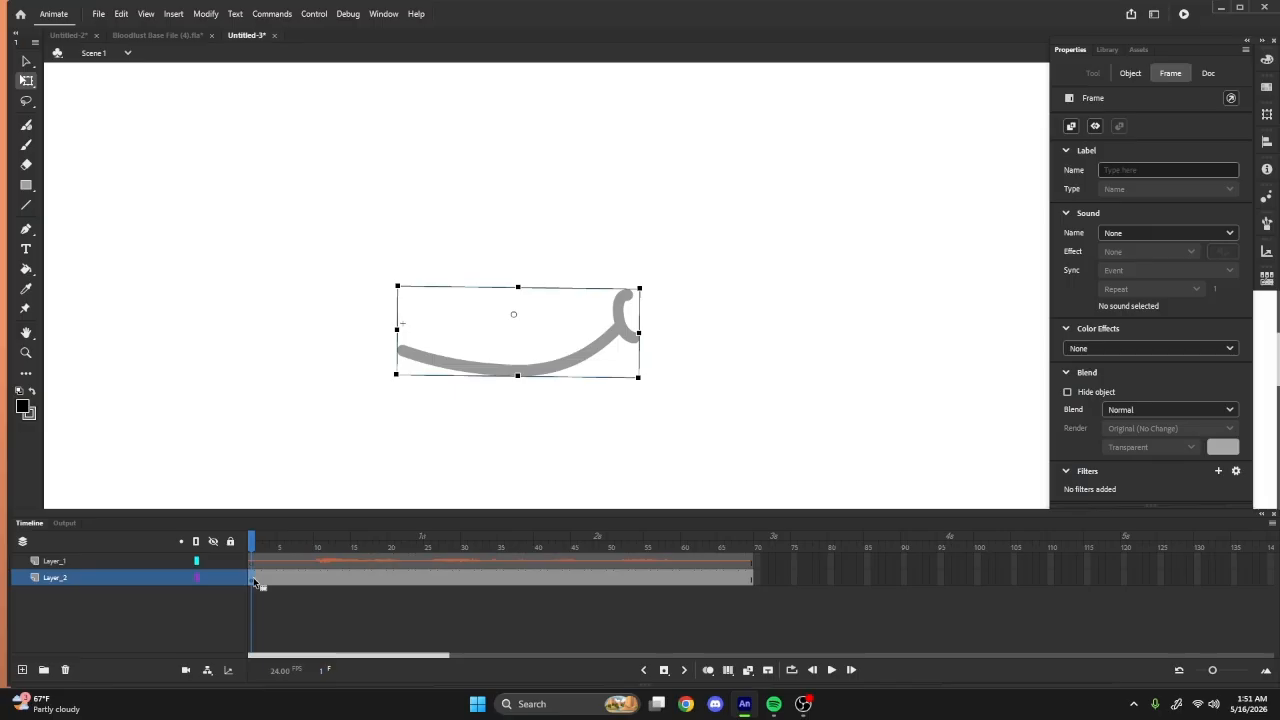
pyautogui.click(258, 580)
pyautogui.rightClick(258, 580)
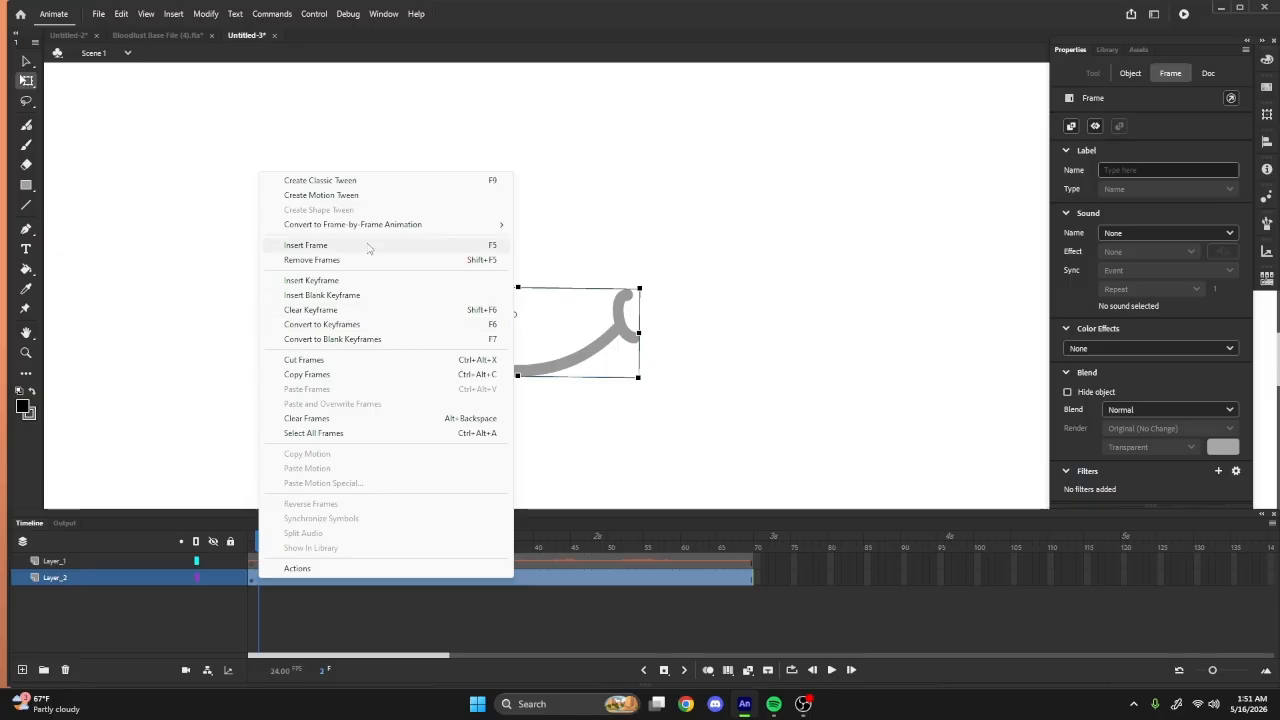
pyautogui.moveTo(450, 228)
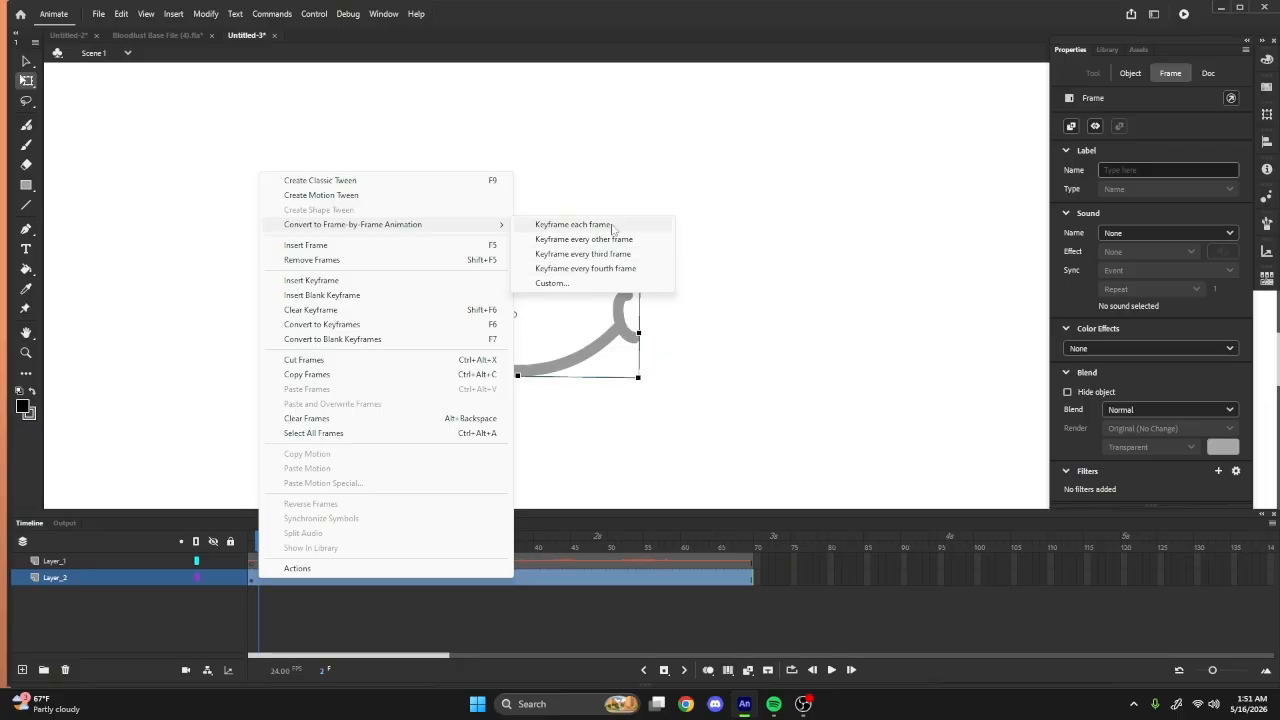
pyautogui.click(612, 226)
pyautogui.click(251, 540)
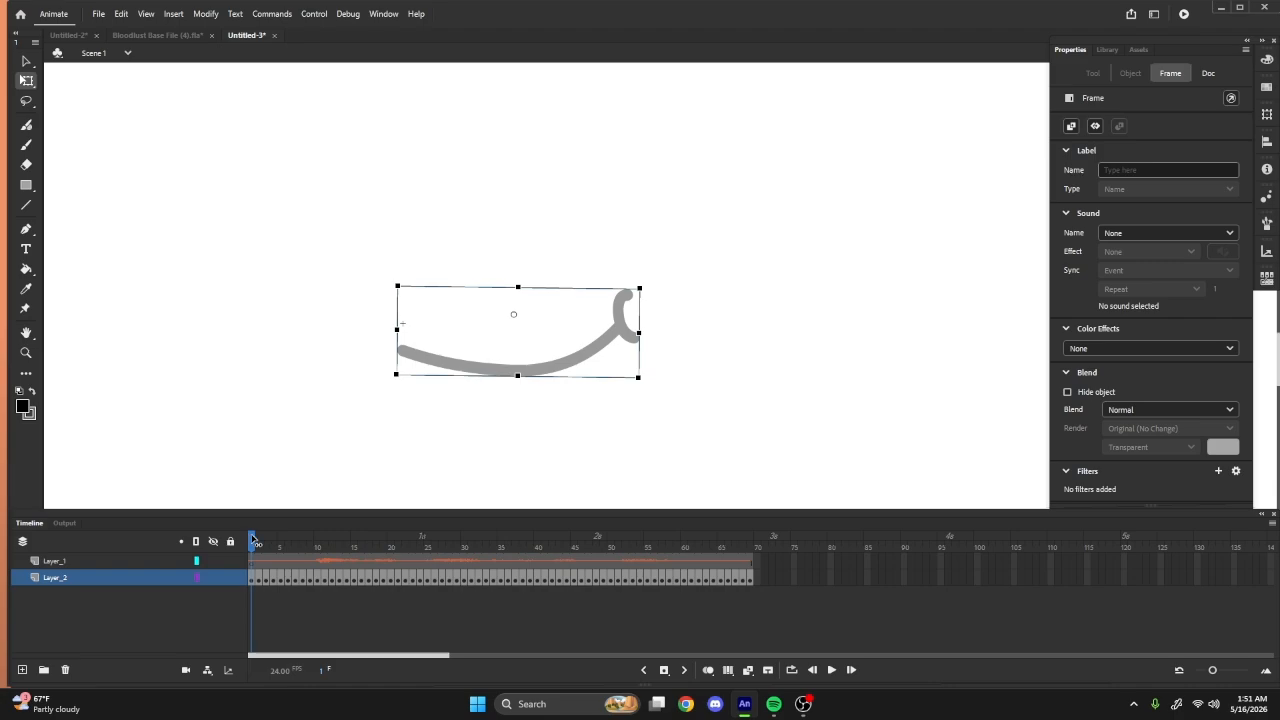
# - Turn on onion skinning and pose the mouth where the voice starts, using mouth shape 13 on frame 11
pyautogui.moveTo(254, 541); pyautogui.dragTo(311, 541)
pyautogui.click(556, 364)
pyautogui.click(556, 364)
pyautogui.click(1091, 327)
pyautogui.click(708, 670)
pyautogui.click(324, 541)
pyautogui.click(530, 395)
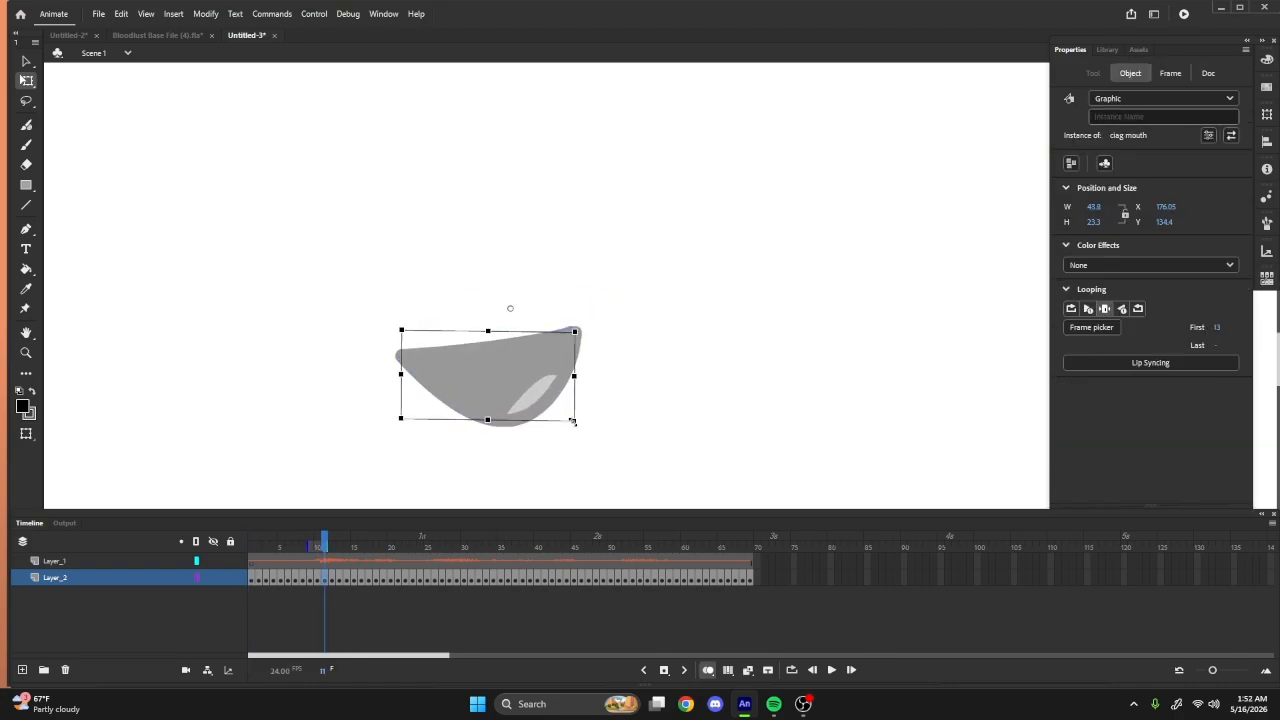
# - Continue matching the mouth to the waveform from frame 15 onward, picking a mouth shape for frame 27
pyautogui.click(354, 541)
pyautogui.click(383, 541)
pyautogui.click(251, 541)
pyautogui.click(442, 541)
pyautogui.click(518, 372)
pyautogui.click(1091, 327)
pyautogui.click(1160, 432)
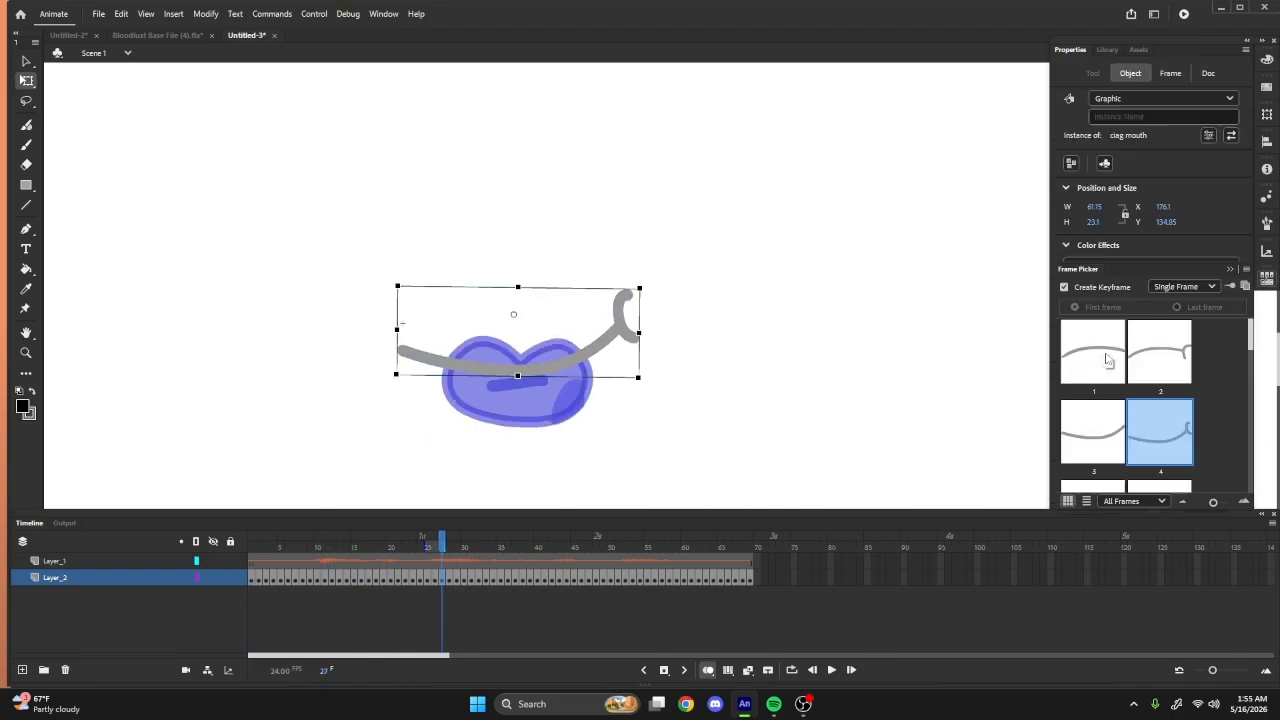
# - Adjust the mouth shapes between frames 26 and 30 to follow the voice clip
pyautogui.click(434, 541)
pyautogui.scroll(-1, 1157, 432)
pyautogui.click(442, 541)
pyautogui.click(464, 541)
pyautogui.click(1091, 327)
pyautogui.scroll(-2, 1157, 432)
# - Use mouth shape 8 on frame 33 and play the lip sync from frame 34
pyautogui.click(486, 541)
pyautogui.click(1091, 327)
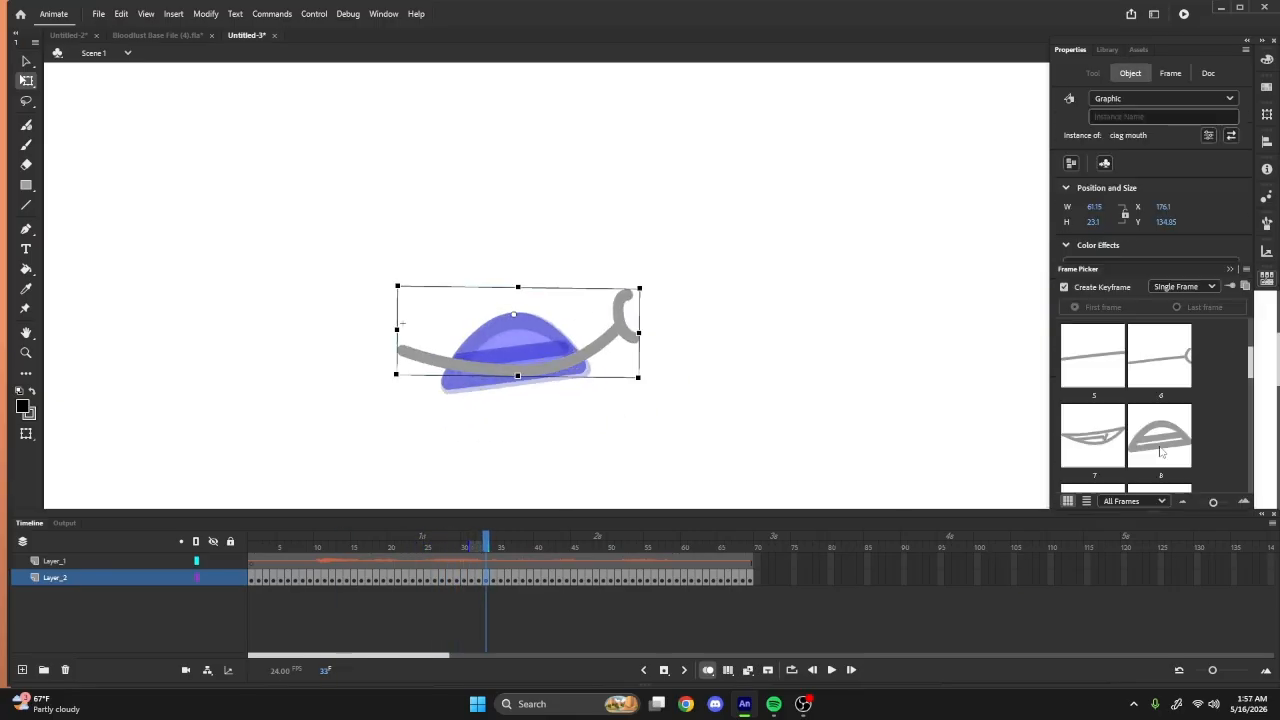
pyautogui.click(1160, 452)
pyautogui.click(491, 541)
pyautogui.press('Return')
# - Choose mouth shapes for frames 40 and 42, with an open mouth on frame 42
pyautogui.click(538, 541)
pyautogui.click(1091, 327)
pyautogui.scroll(-5, 1151, 385)
pyautogui.click(552, 541)
pyautogui.scroll(-3, 1148, 398)
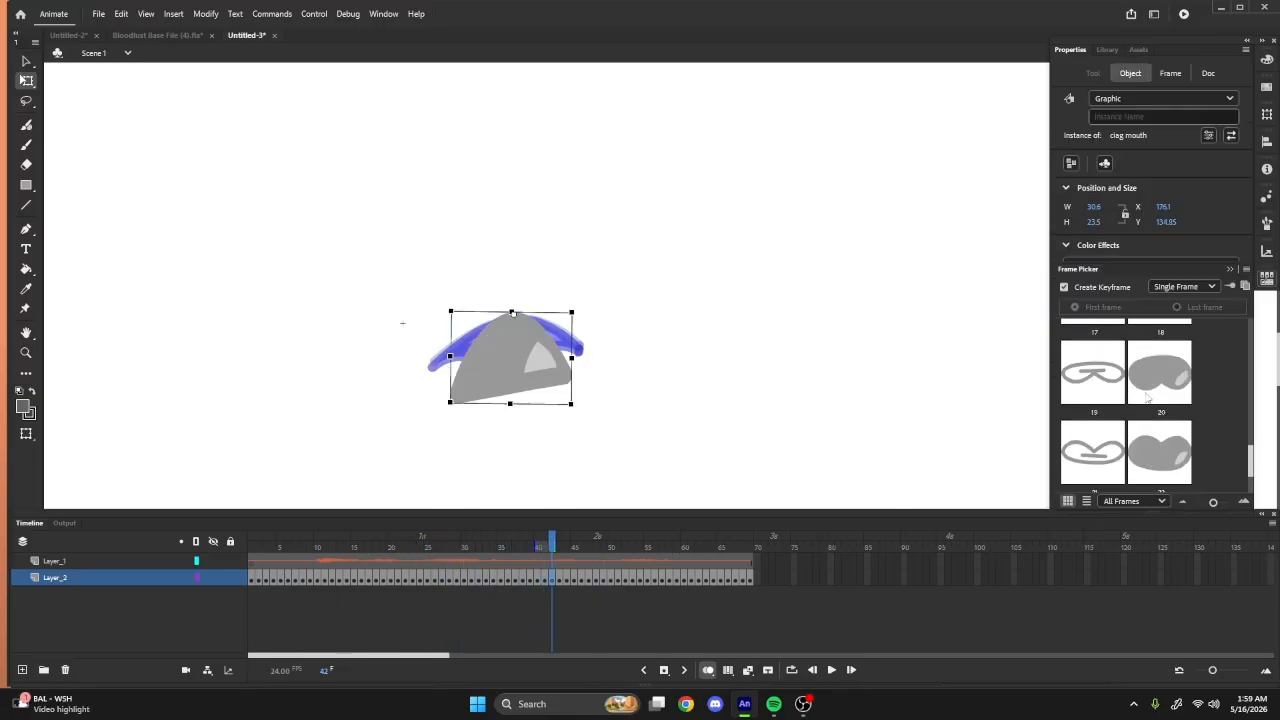
# - Continue the frame-by-frame lip sync from frame 42 through frame 59, using mouth shape 14 on frame 59
pyautogui.press('.')
pyautogui.press('.')
pyautogui.press('.')
pyautogui.press('.')
pyautogui.click(595, 547)
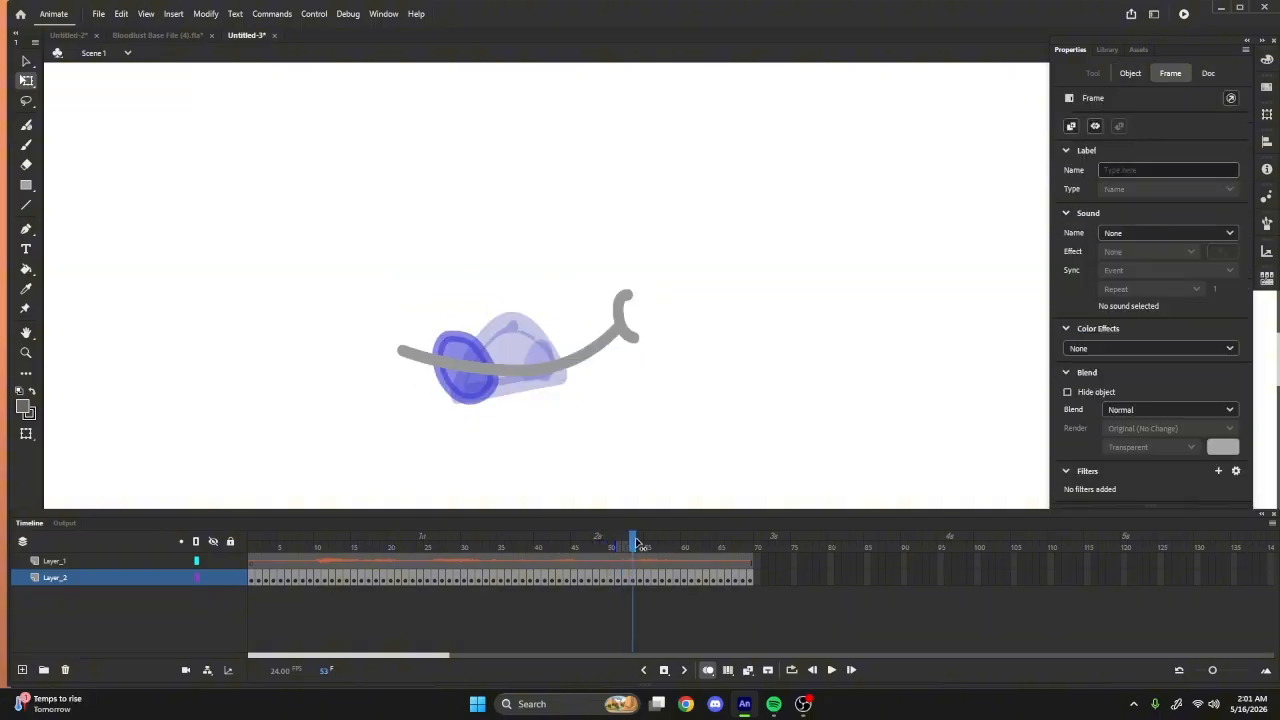
pyautogui.click(531, 382)
pyautogui.click(1082, 426)
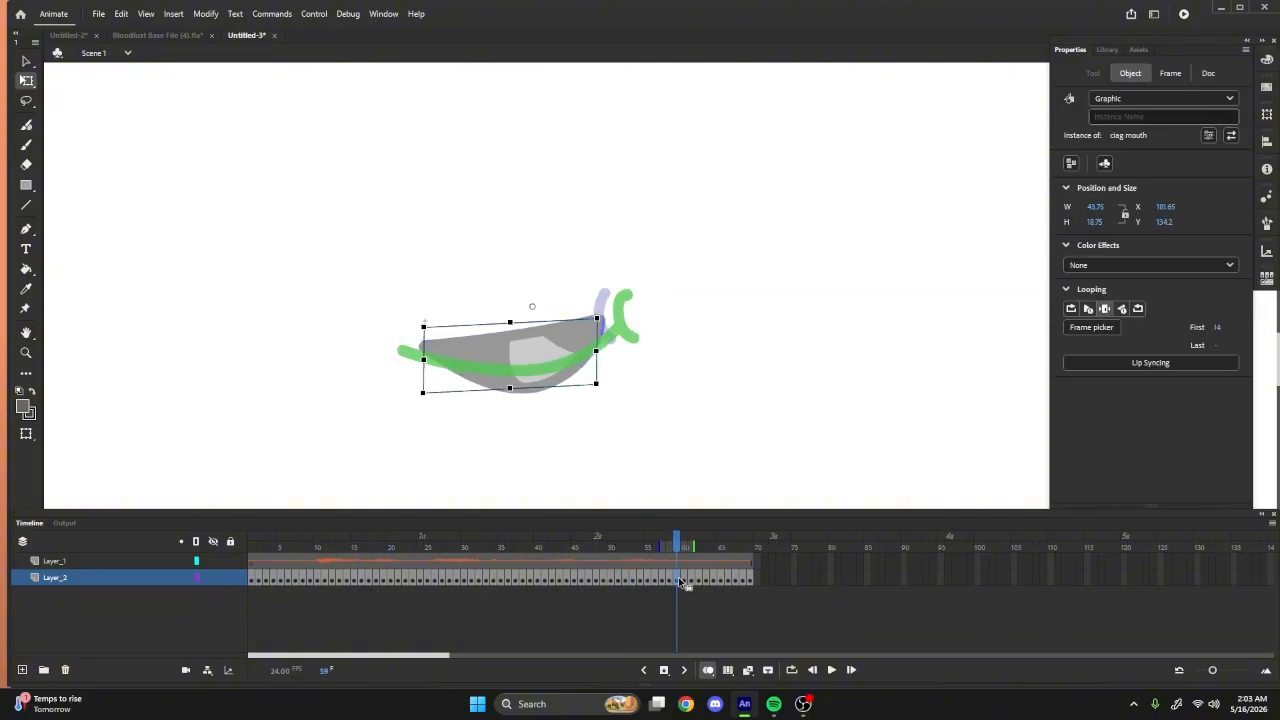
pyautogui.rightClick(680, 579)
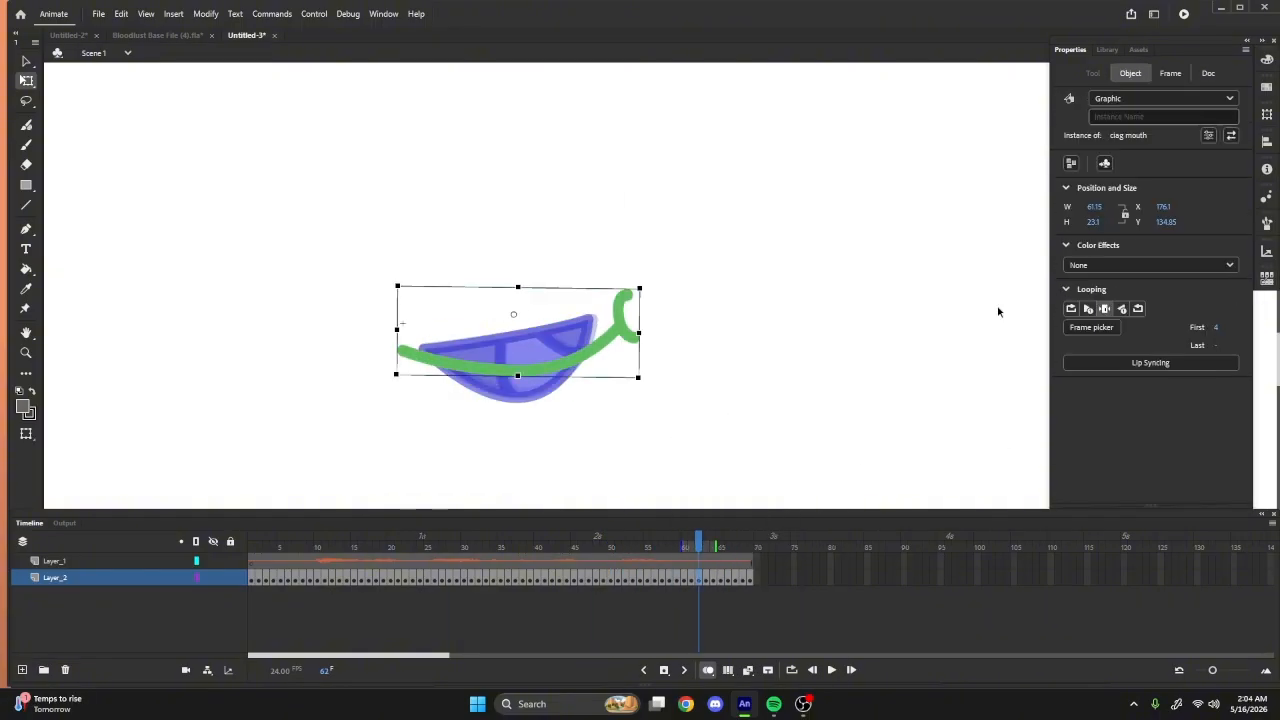
# - Test the movie to review the finished lip sync, and close the preview window
pyautogui.click(1183, 13)
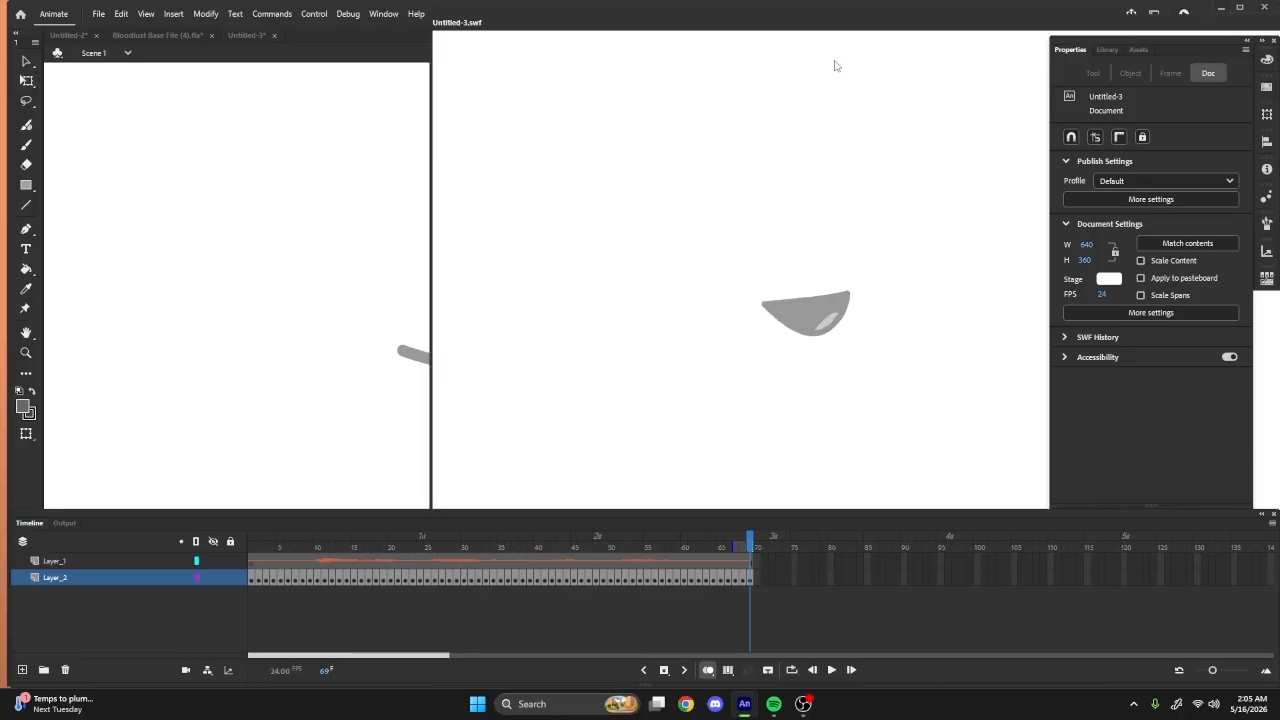
pyautogui.moveTo(502, 60); pyautogui.dragTo(431, 57)
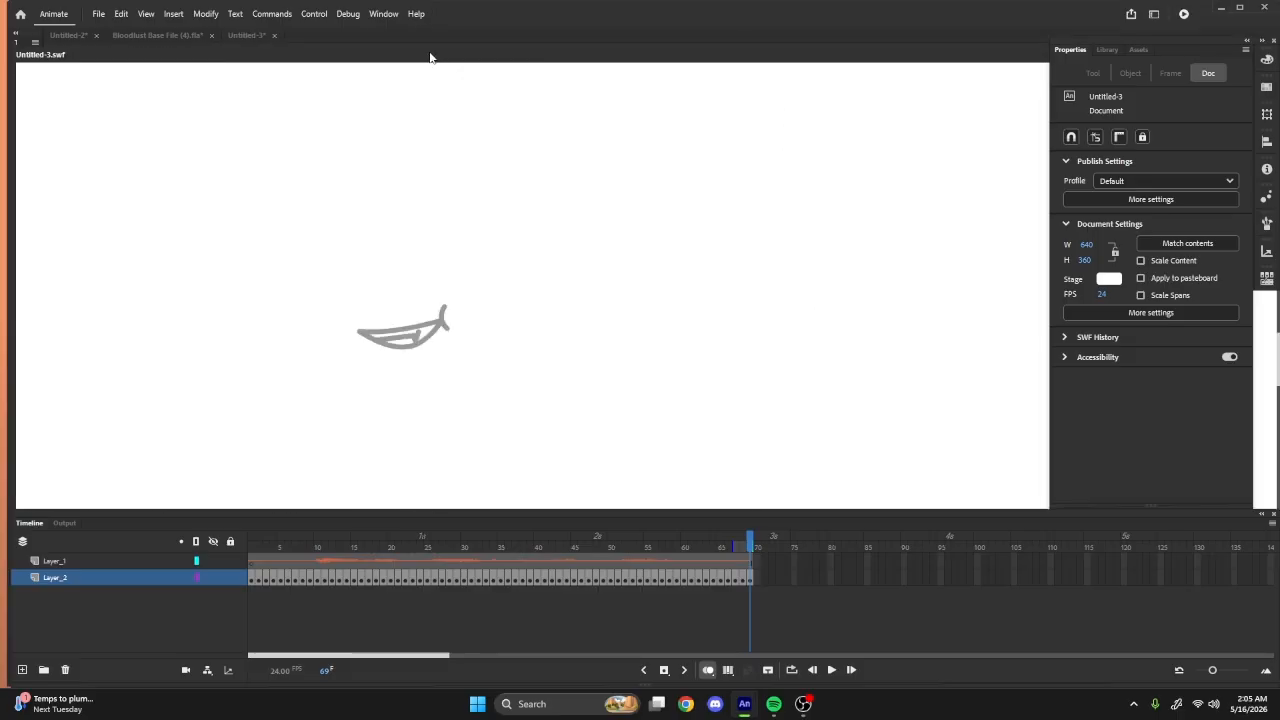
pyautogui.click(771, 17)
# - Remove all frames from both the audio layer and the mouth layer
pyautogui.moveTo(749, 562); pyautogui.dragTo(250, 600)
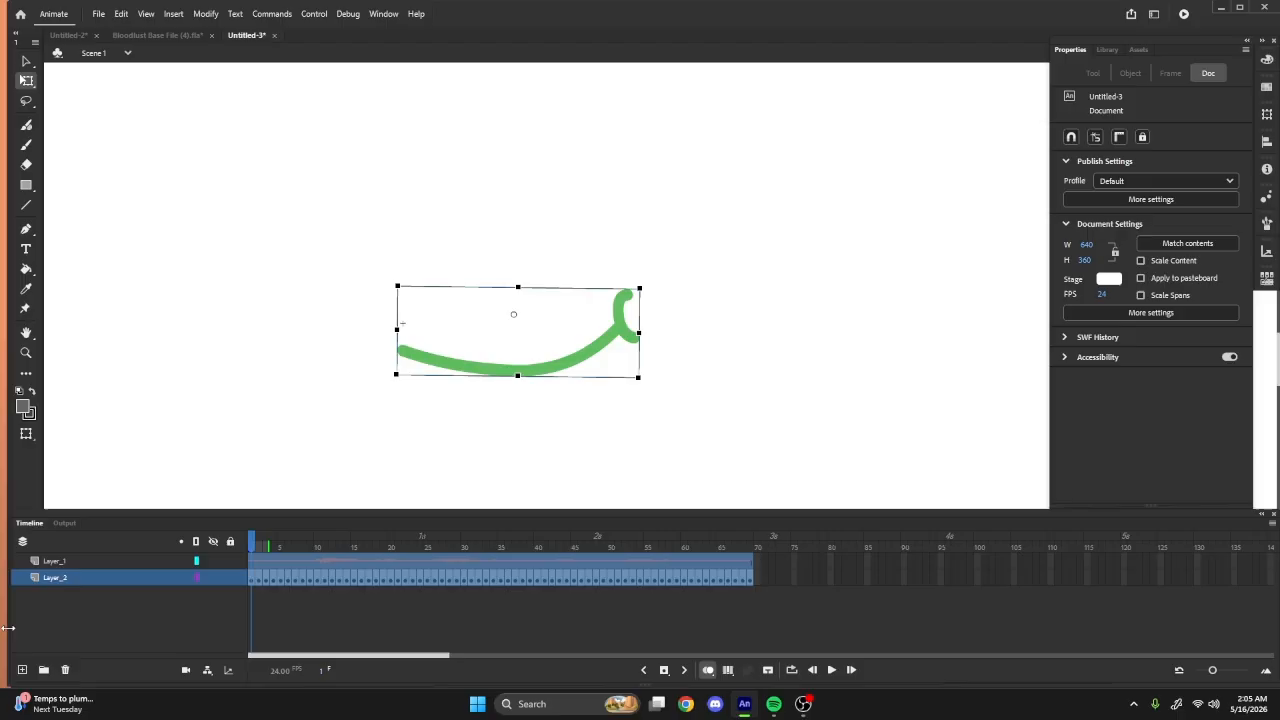
pyautogui.rightClick(272, 586)
pyautogui.click(387, 259)
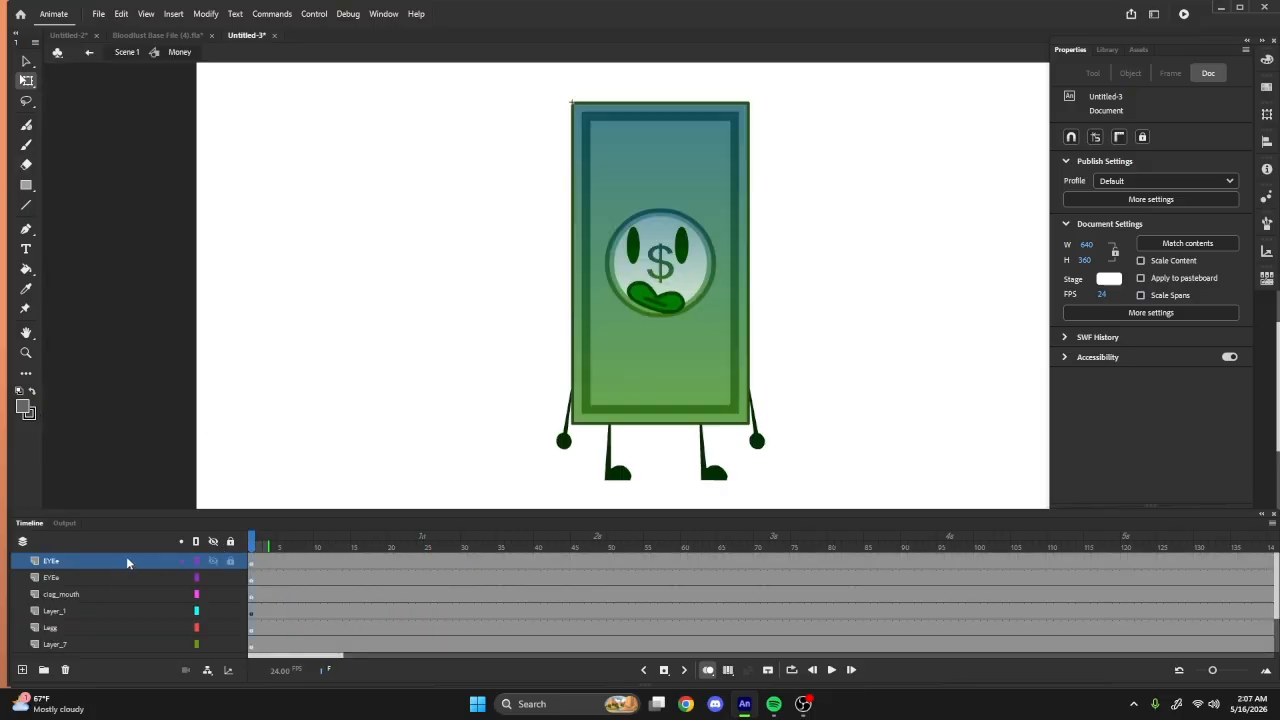
# - Inside the Money symbol, keyframe all layers for a second pose ending on frame 7, with body and face tilted slightly counter-clockwise
pyautogui.moveTo(288, 563); pyautogui.dragTo(288, 646)
pyautogui.press('F6')
pyautogui.moveTo(820, 76); pyautogui.dragTo(556, 322)
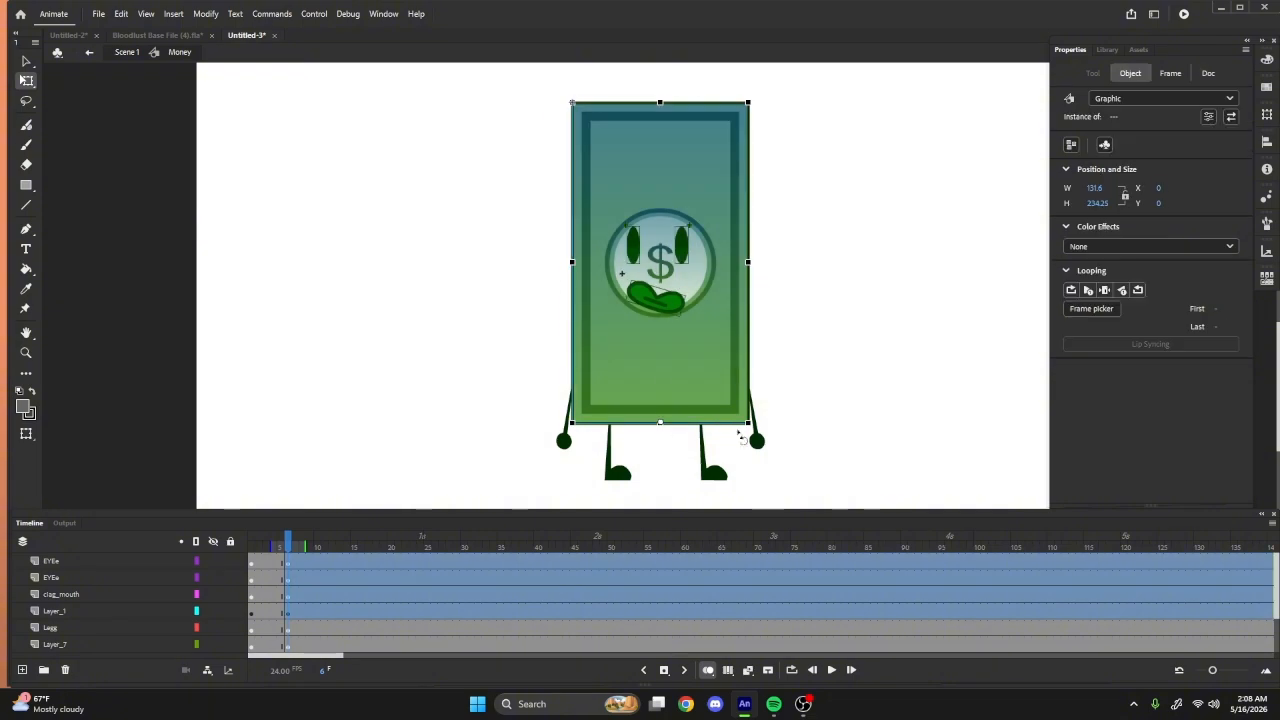
pyautogui.moveTo(744, 433); pyautogui.dragTo(746, 429)
pyautogui.moveTo(326, 548); pyautogui.dragTo(297, 596)
pyautogui.click(706, 488)
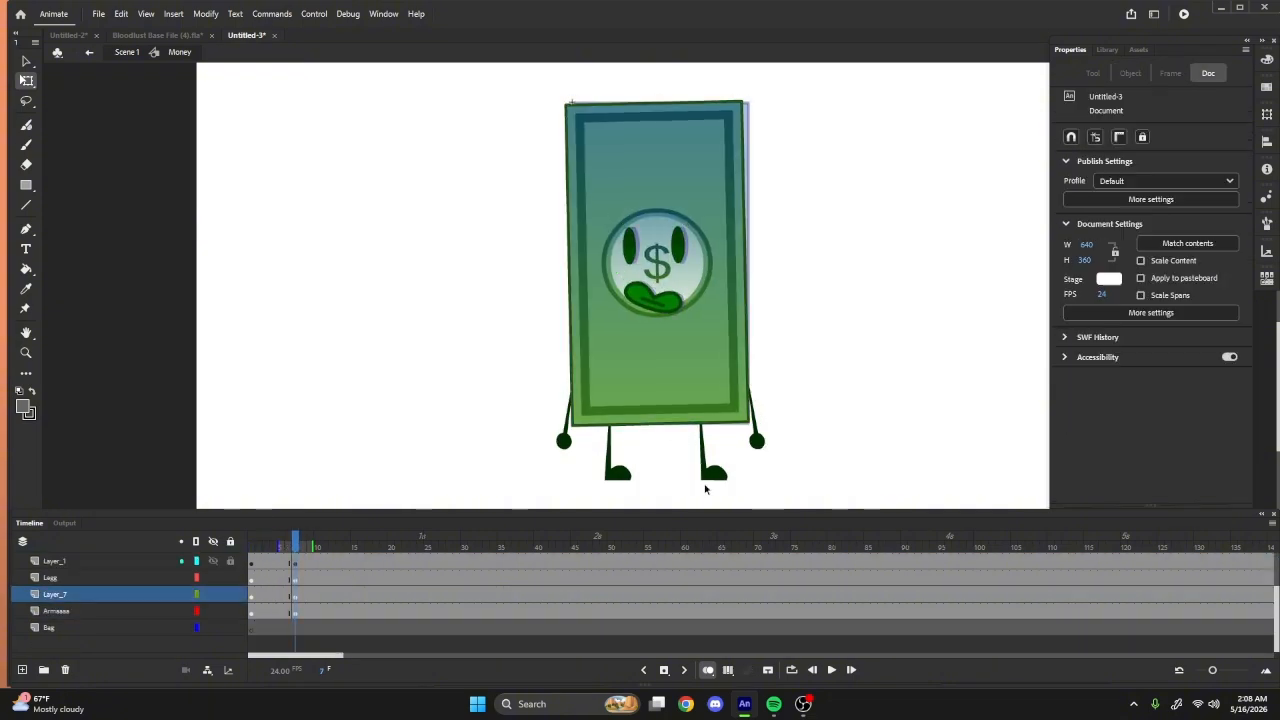
pyautogui.rightClick(616, 473)
# - Insert keyframes on frame 4 of Money's layers and tilt the body, face and arms slightly clockwise as anticipation
pyautogui.moveTo(296, 547); pyautogui.dragTo(341, 548)
pyautogui.moveTo(276, 612); pyautogui.dragTo(281, 531)
pyautogui.press('F6')
pyautogui.moveTo(811, 85); pyautogui.dragTo(534, 456)
pyautogui.moveTo(781, 457); pyautogui.dragTo(778, 462)
# - Tilt Money's body, face and arms further counter-clockwise in the frame 7 pose and shift them toward the lean
pyautogui.click(324, 547)
pyautogui.moveTo(812, 82); pyautogui.dragTo(529, 455)
pyautogui.moveTo(781, 457); pyautogui.dragTo(796, 443)
pyautogui.moveTo(690, 375); pyautogui.dragTo(668, 381)
# - On frame 4, tilt Money's body, face and arms further clockwise and move them down and to the right
pyautogui.click(251, 547)
pyautogui.click(274, 547)
pyautogui.moveTo(812, 82); pyautogui.dragTo(506, 403)
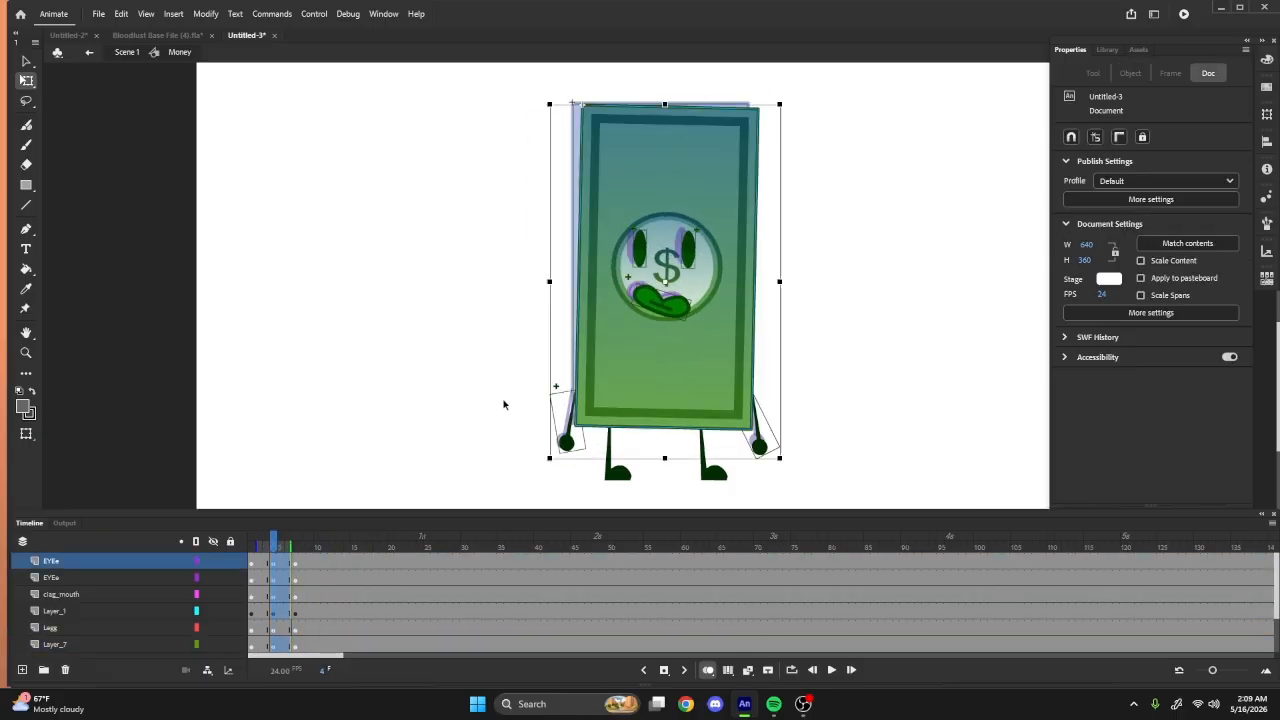
pyautogui.moveTo(770, 461); pyautogui.dragTo(748, 474)
pyautogui.moveTo(696, 388); pyautogui.dragTo(707, 400)
# - Nudge Money's upper body slightly upward in the frame 7 pose and scrub through the poses
pyautogui.click(296, 547)
pyautogui.moveTo(812, 82); pyautogui.dragTo(534, 403)
pyautogui.moveTo(690, 380); pyautogui.dragTo(688, 373)
pyautogui.moveTo(281, 547); pyautogui.dragTo(250, 547)
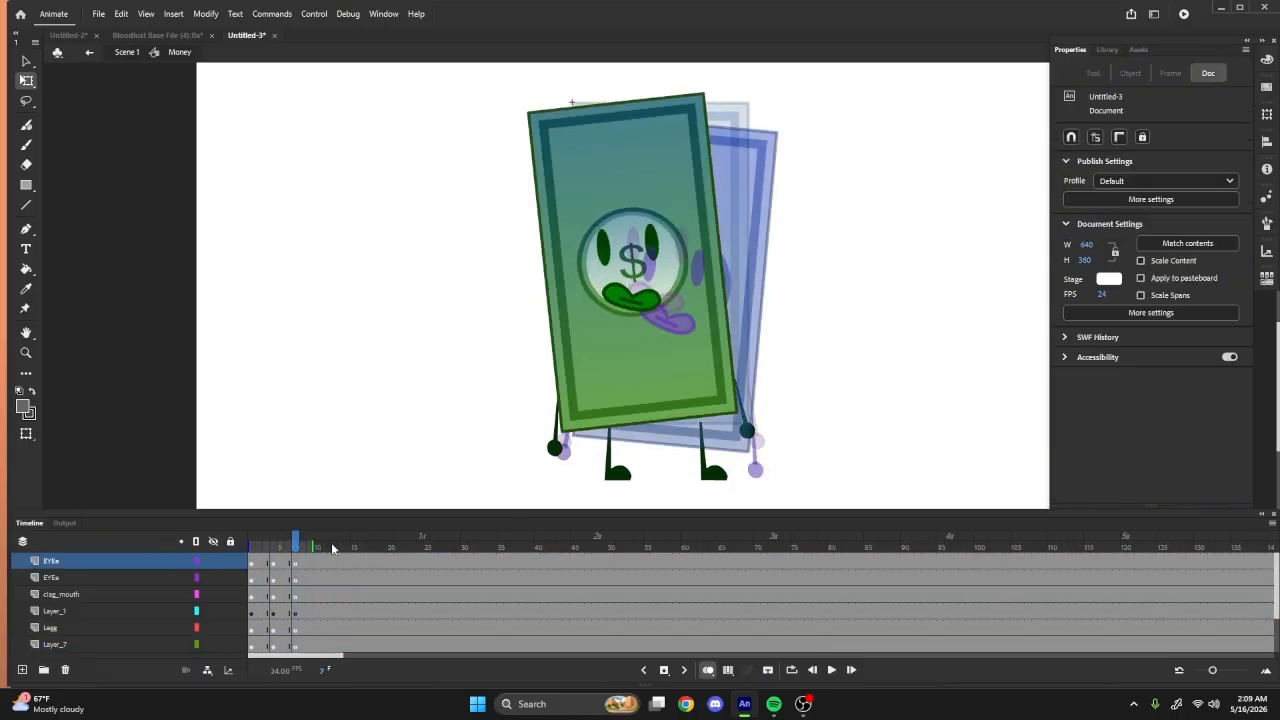
# - Stretch and skew Money's legs on frame 7, and fit the legs and arms to the leaning body on frame 4
pyautogui.click(616, 473)
pyautogui.moveTo(666, 421); pyautogui.dragTo(666, 415)
pyautogui.moveTo(690, 415); pyautogui.dragTo(682, 415)
pyautogui.click(275, 629)
pyautogui.click(551, 474)
pyautogui.click(750, 447)
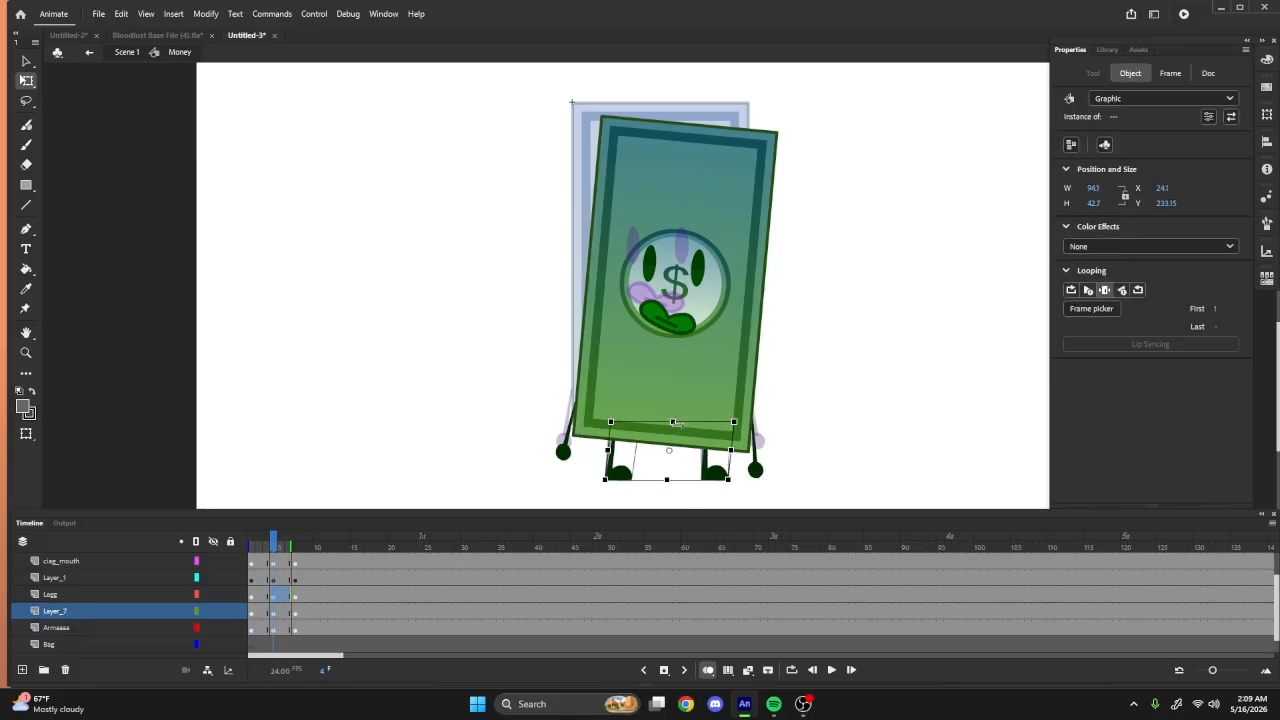
pyautogui.click(562, 450)
# - Create Quart Ease-In classic tweens from frame 1 to frame 4 on all of Money's layers, and turn off onion skinning
pyautogui.scroll(3, 636, 454)
pyautogui.moveTo(251, 629); pyautogui.dragTo(266, 505)
pyautogui.rightClick(262, 580)
pyautogui.click(708, 670)
# - Tween Money's remaining motion, placing the keyframes on frames 5, 13 and 14, and play the animation
pyautogui.click(280, 547)
pyautogui.click(602, 492)
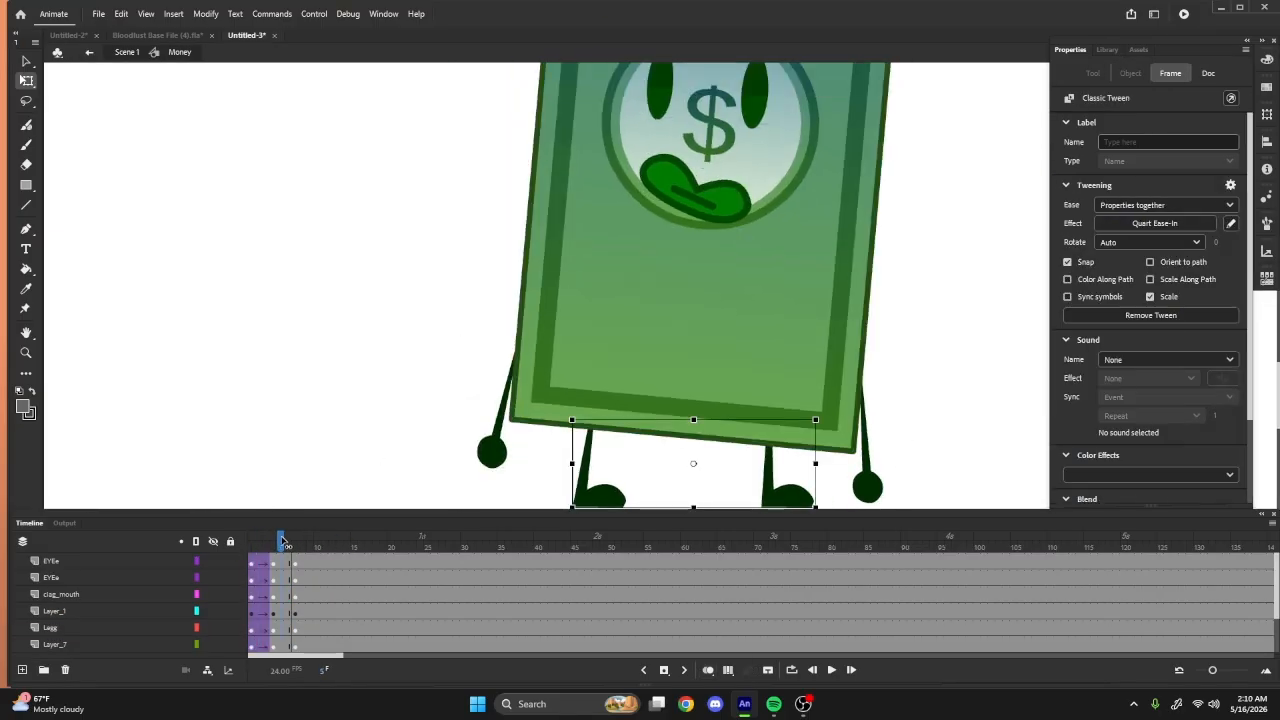
pyautogui.scroll(-3, 281, 610)
pyautogui.click(281, 611)
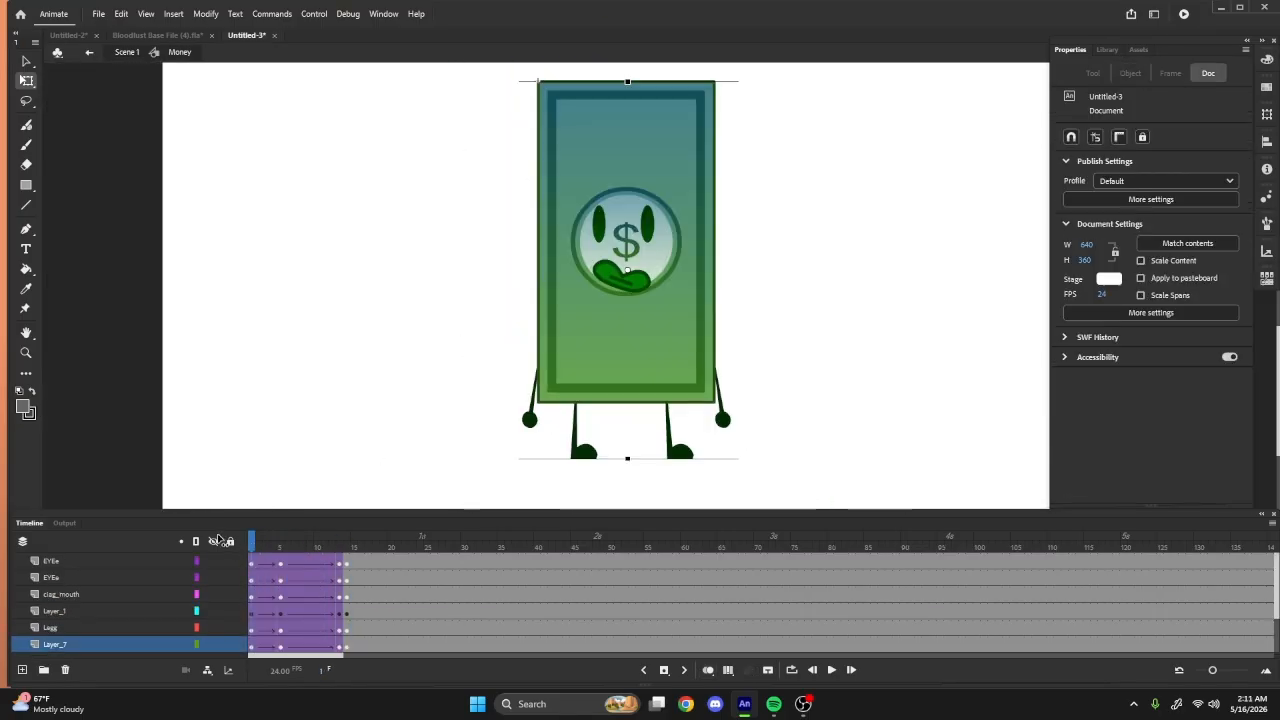
pyautogui.press('Return')
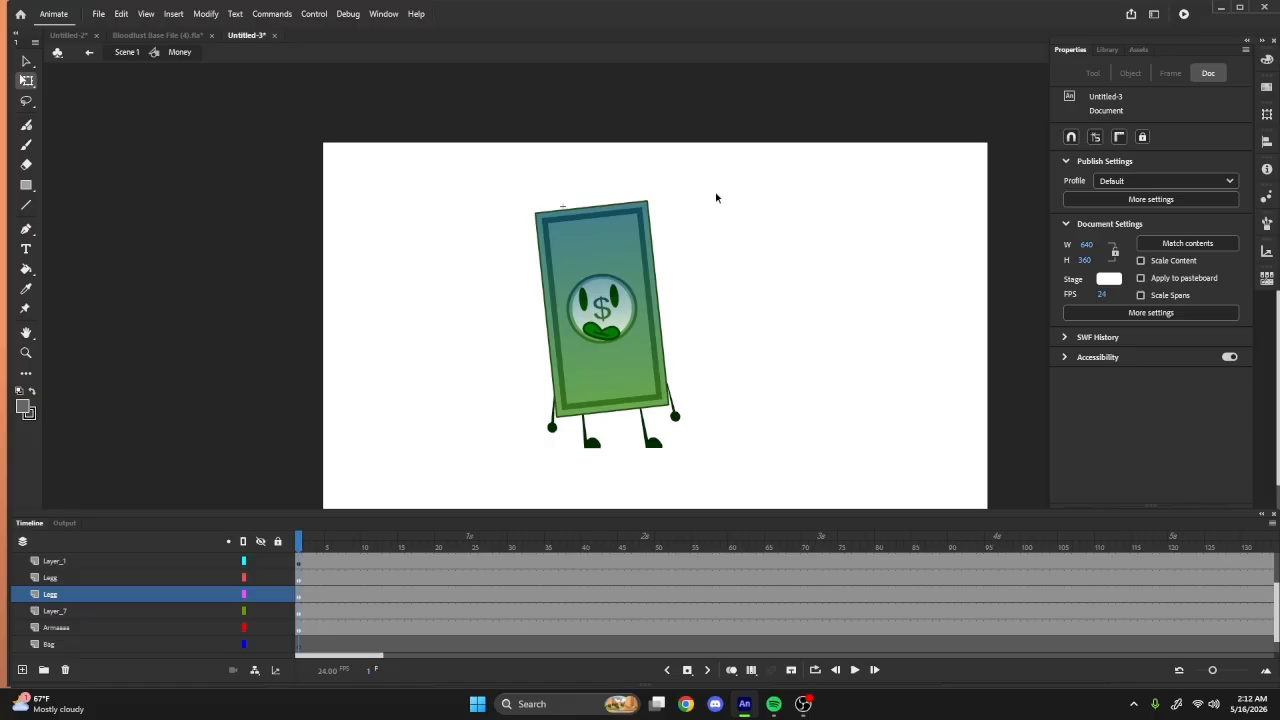
# - Select Money's body, face and arms on frame 1 and rotate them out of the leftward lean toward upright
pyautogui.moveTo(716, 194); pyautogui.dragTo(506, 402)
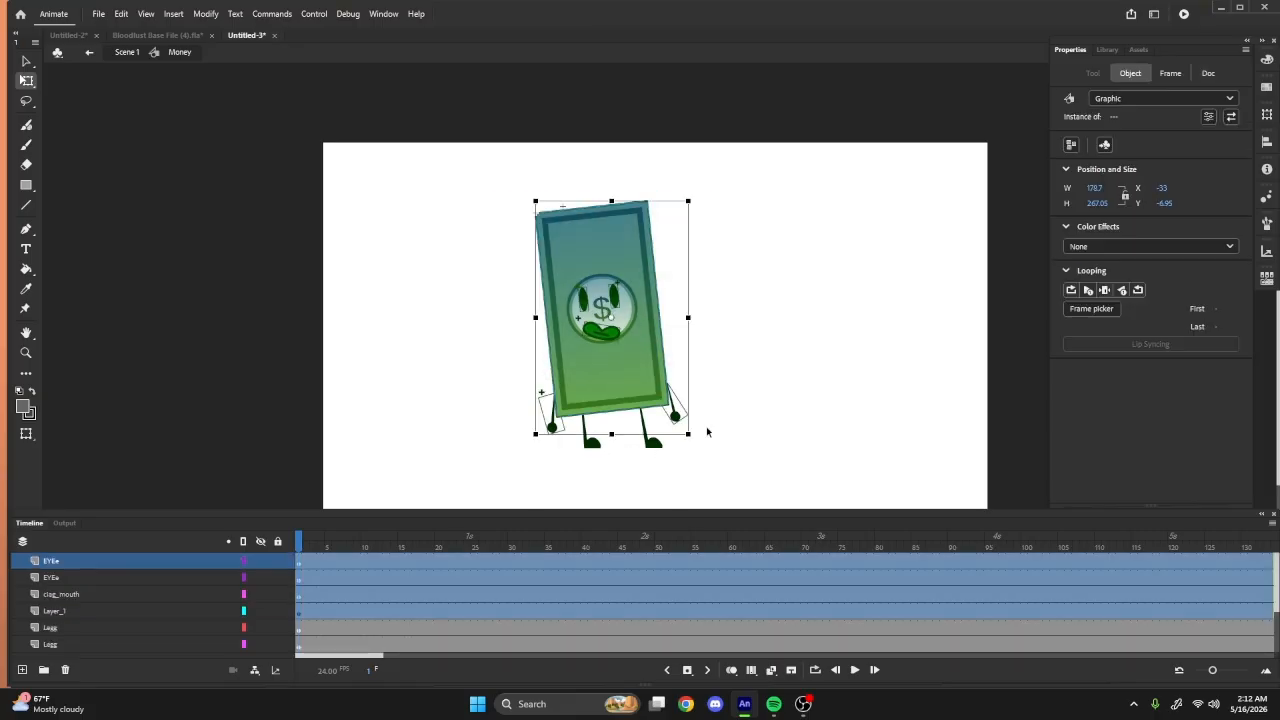
pyautogui.moveTo(699, 453); pyautogui.dragTo(674, 467)
pyautogui.scroll(4, 668, 426)
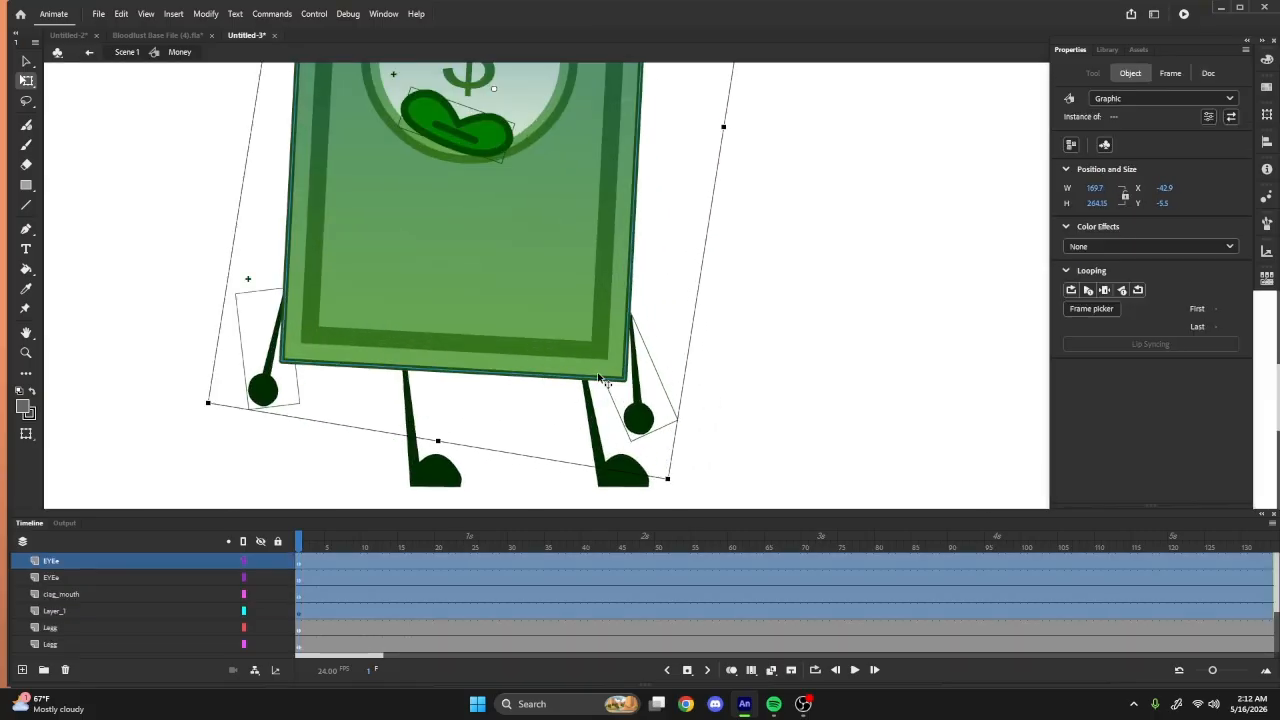
pyautogui.click(753, 399)
pyautogui.click(640, 412)
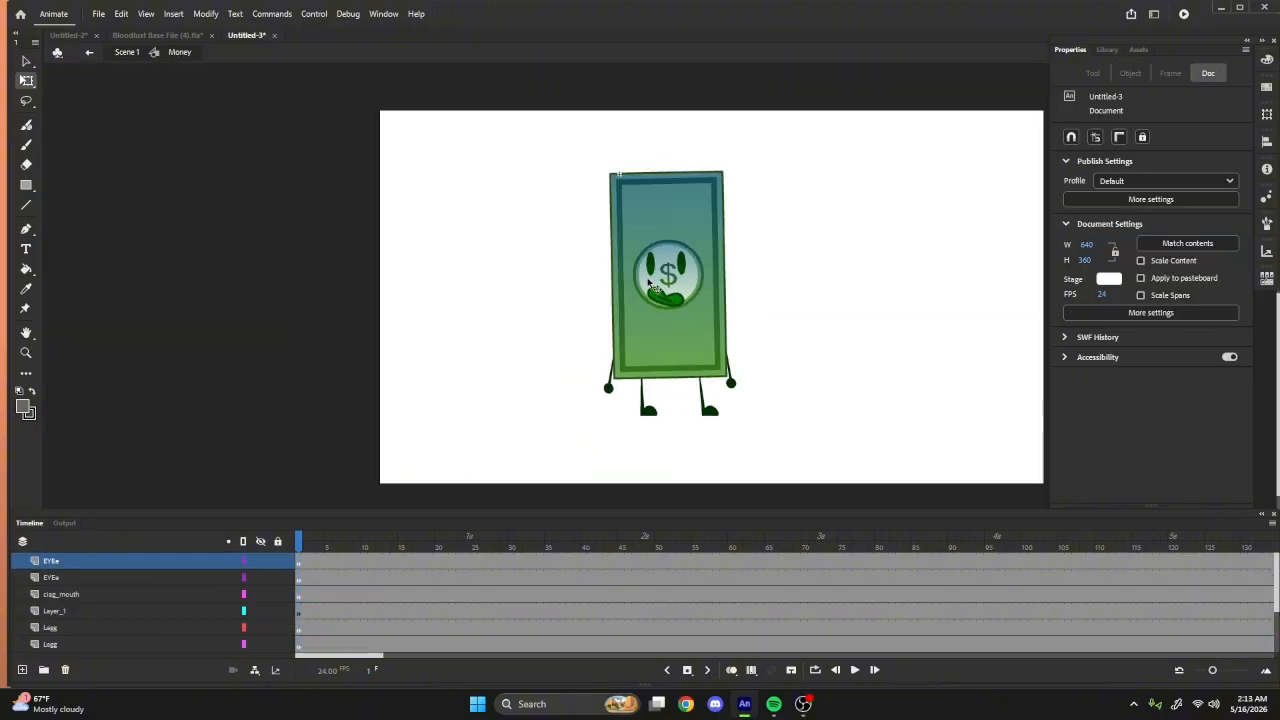
# - Pose Money on keyframes at frames 5 and 12 and create classic tweens between the poses on all layers
pyautogui.scroll(2, 737, 363)
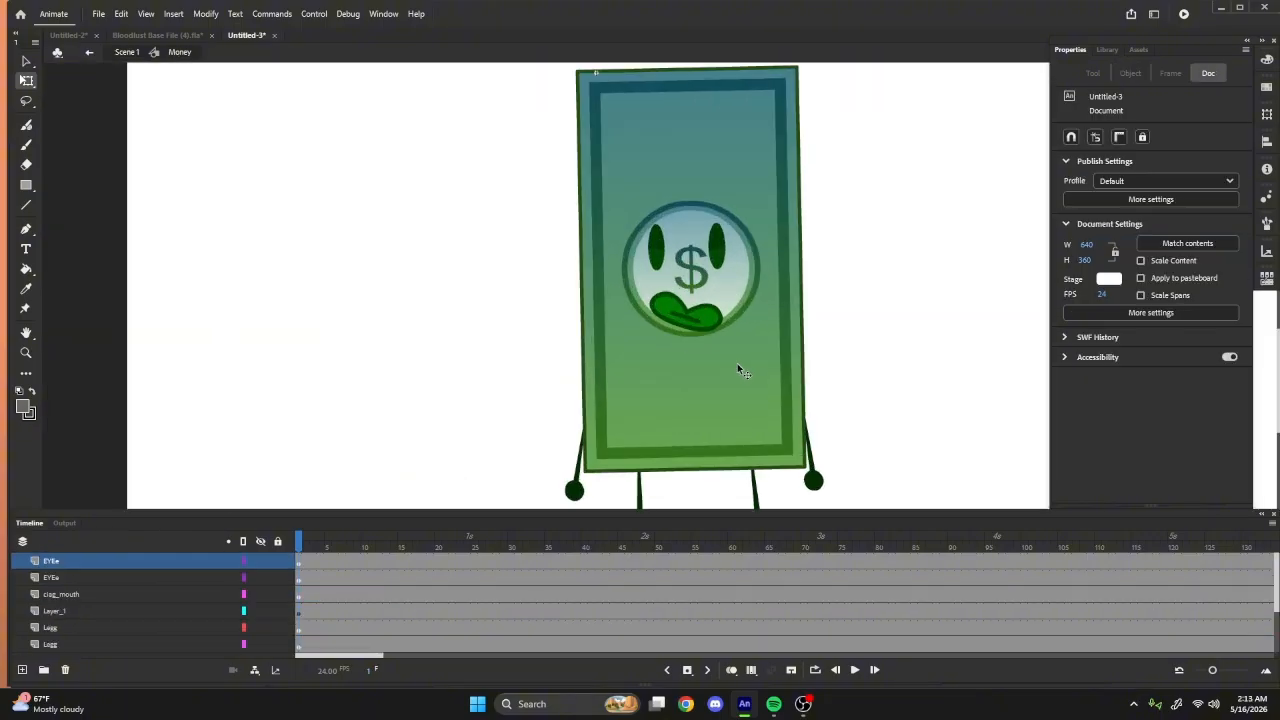
pyautogui.scroll(-2, 737, 363)
pyautogui.click(306, 627)
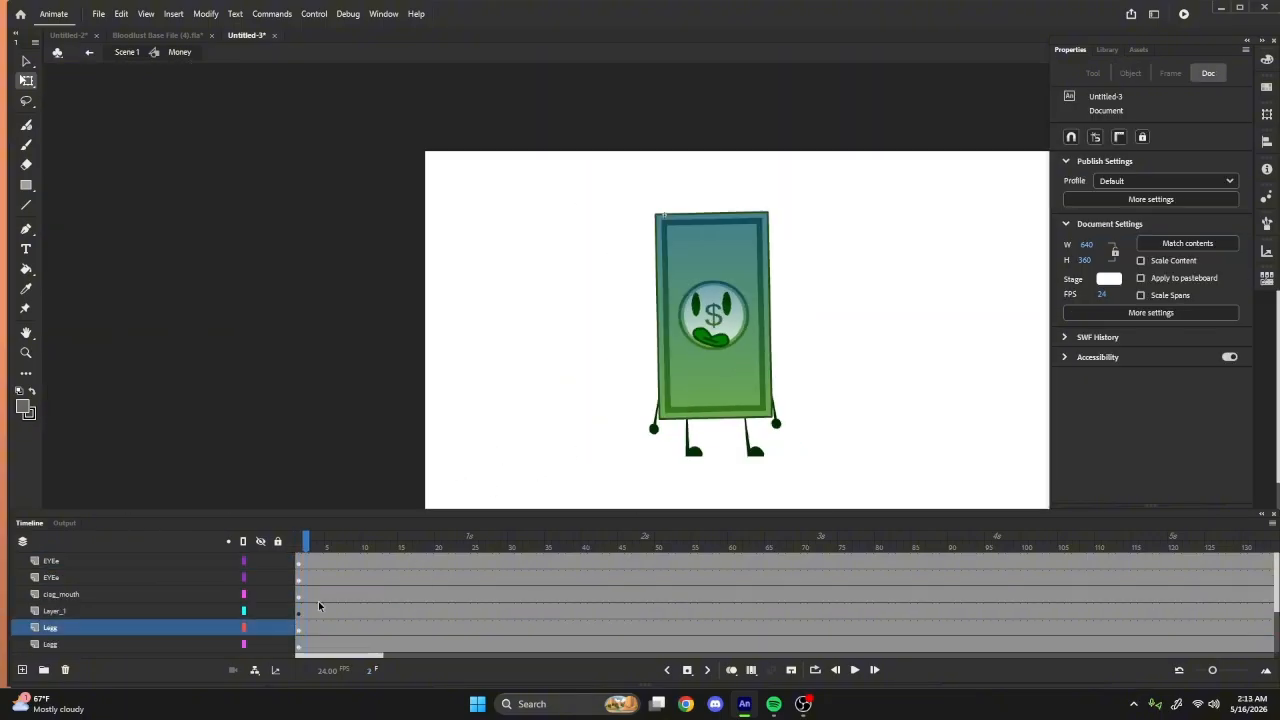
pyautogui.press('.')
pyautogui.press('.')
pyautogui.press(',')
pyautogui.press(',')
pyautogui.press(',')
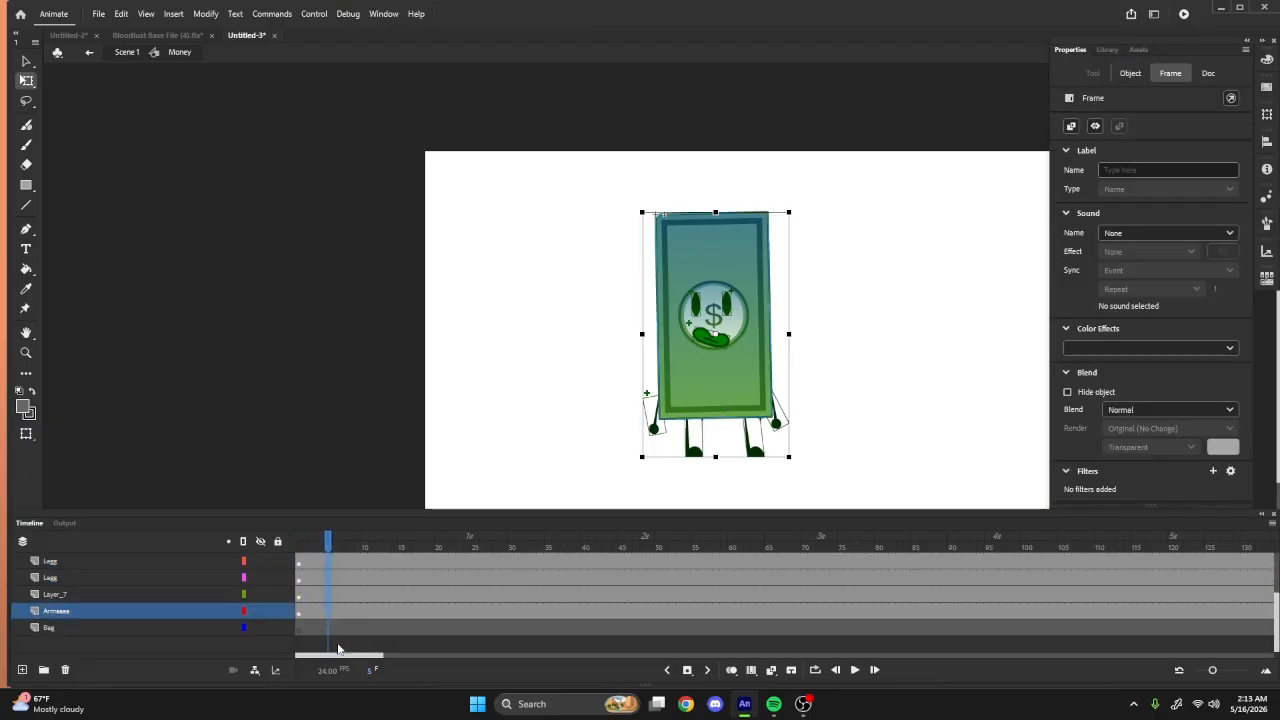
pyautogui.moveTo(739, 439); pyautogui.dragTo(755, 441)
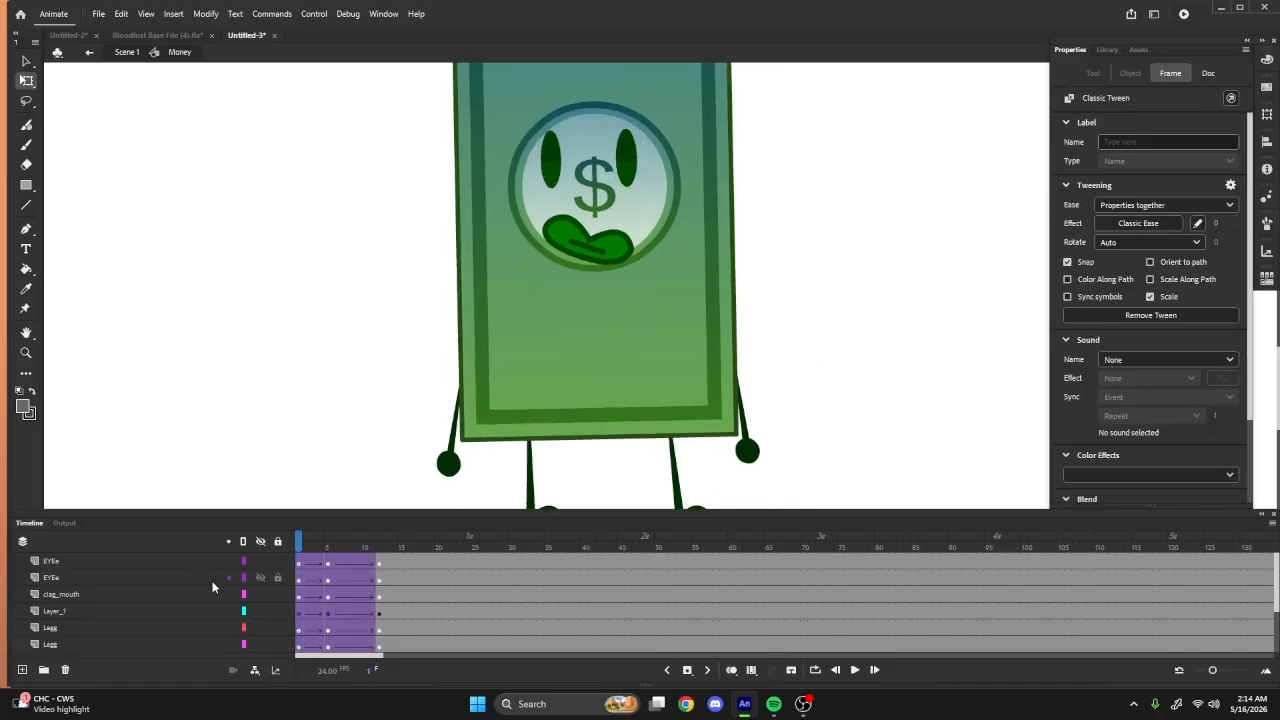
# - Apply a Quart Ease-In effect to the classic tweens from frame 1 to frame 5 on all of Money's layers
pyautogui.moveTo(308, 562); pyautogui.dragTo(313, 629)
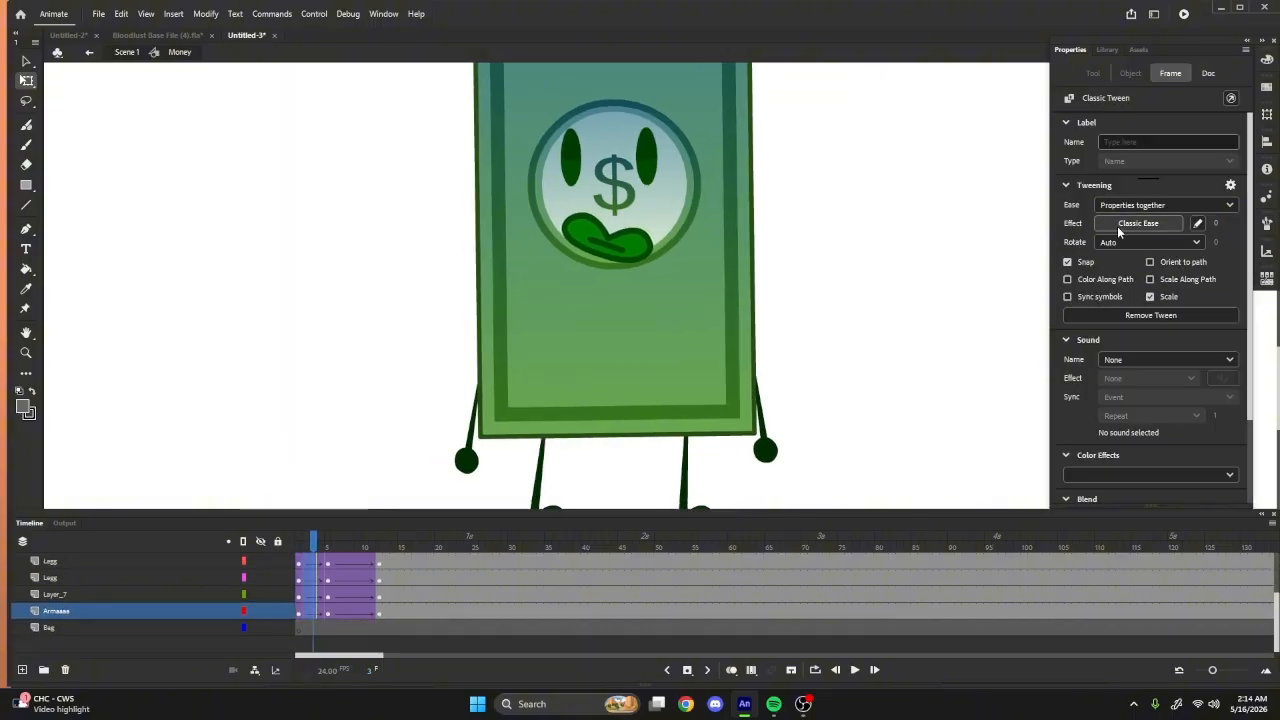
pyautogui.click(1122, 226)
pyautogui.doubleClick(823, 259)
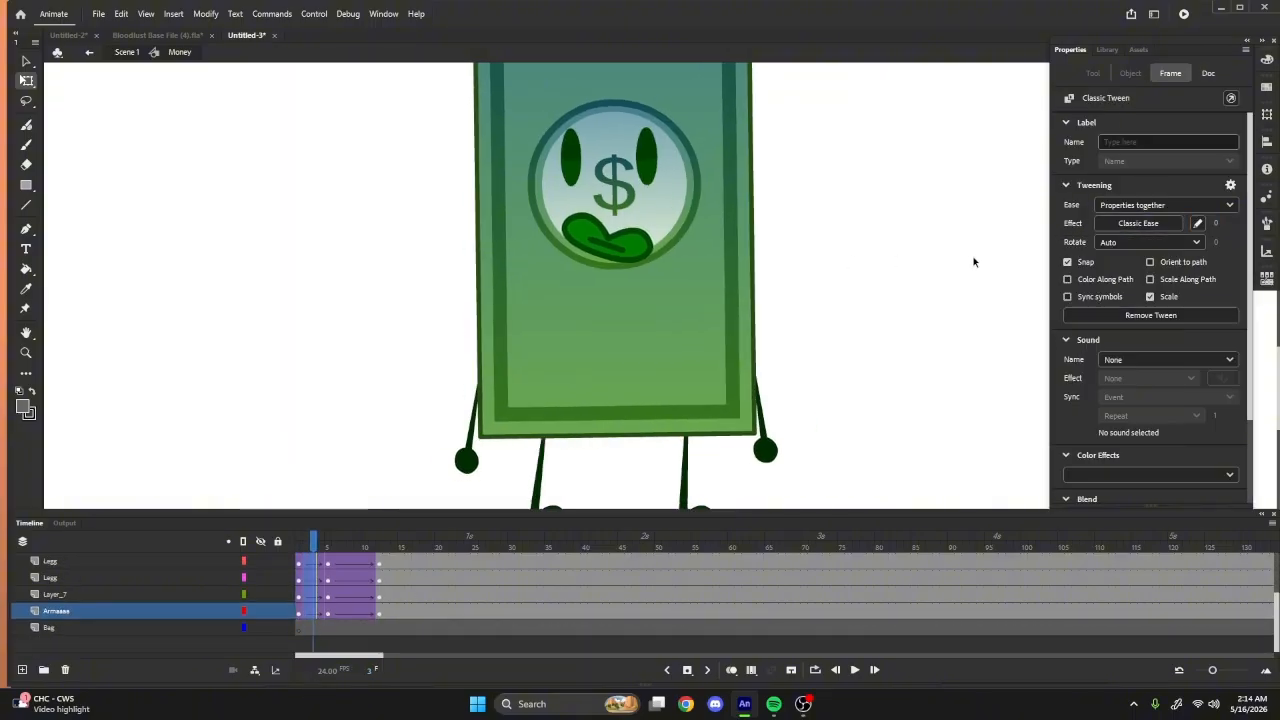
pyautogui.click(1140, 224)
pyautogui.click(812, 265)
pyautogui.click(906, 267)
pyautogui.doubleClick(908, 269)
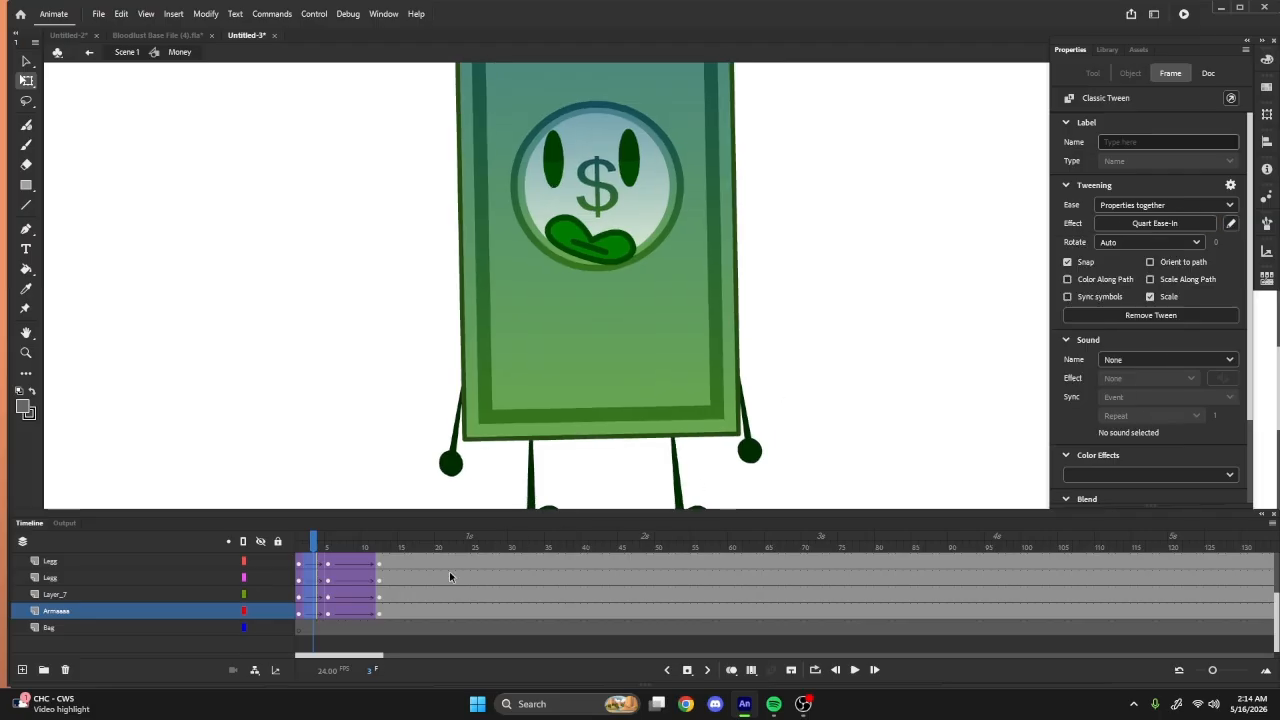
# - Apply a Quint Ease-Out effect to the classic tweens from frame 5 to frame 12 on all layers
pyautogui.moveTo(341, 612); pyautogui.dragTo(372, 497)
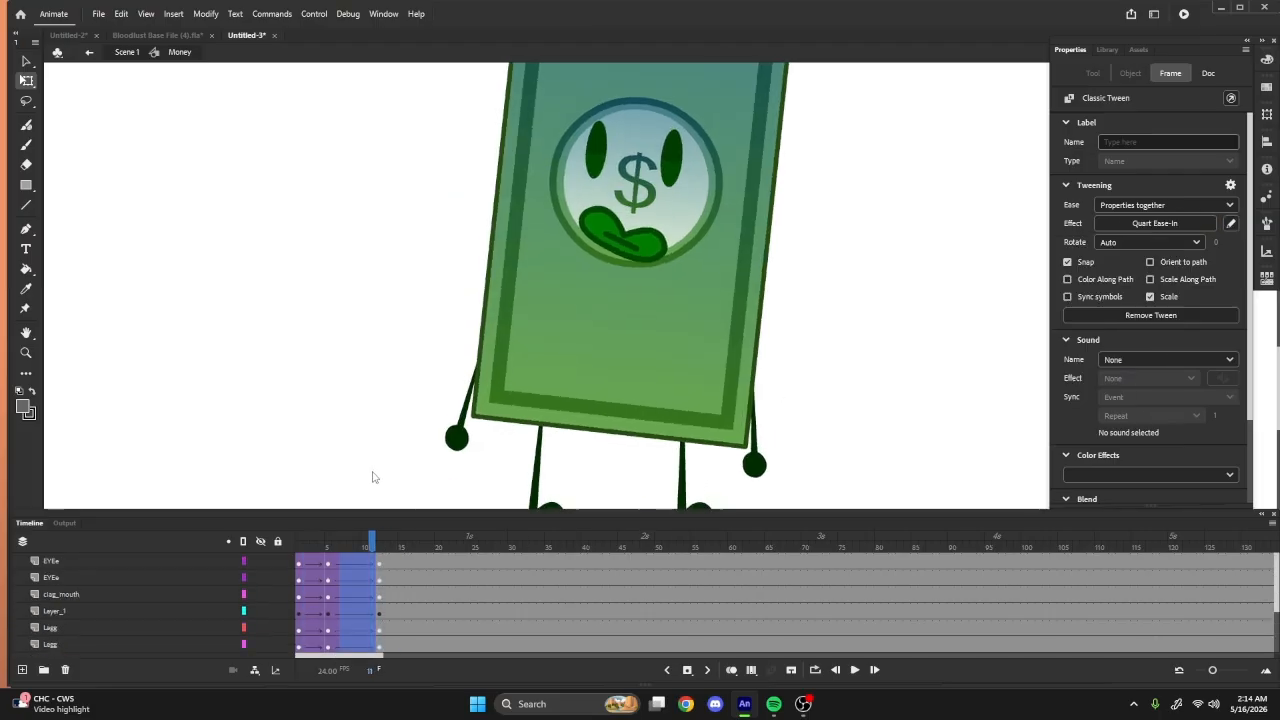
pyautogui.click(1140, 223)
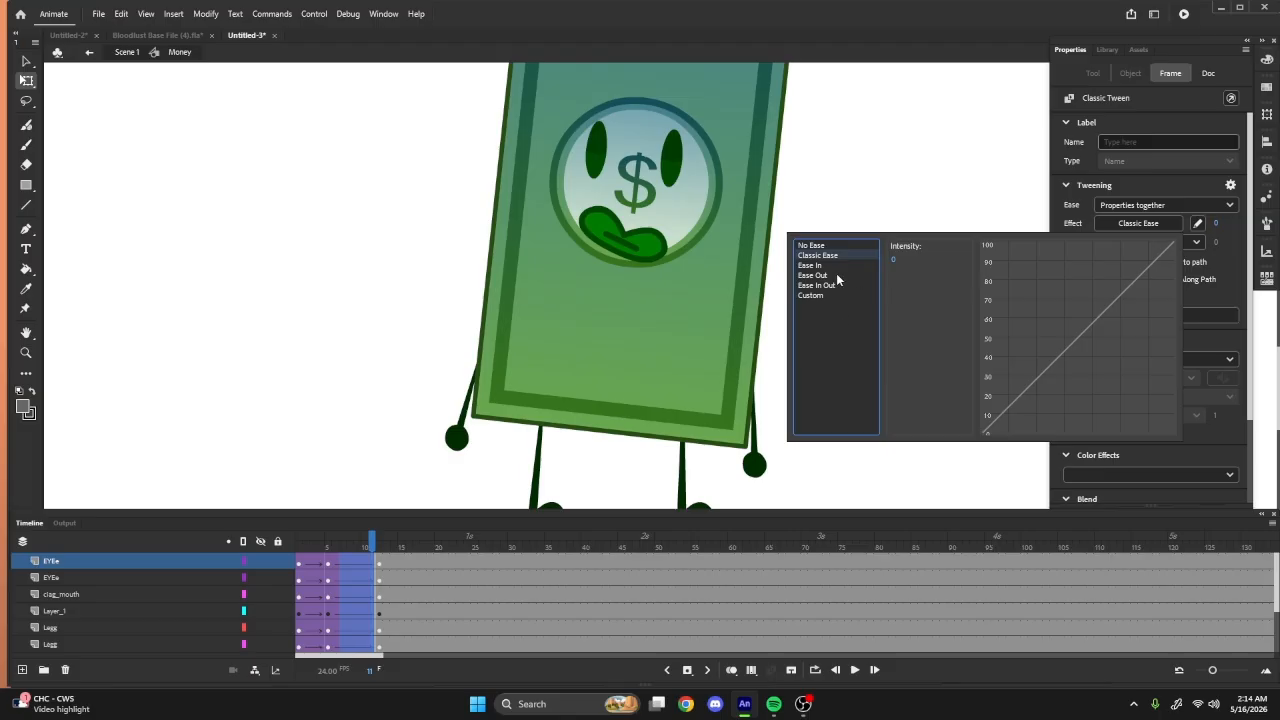
pyautogui.click(836, 275)
pyautogui.click(914, 273)
pyautogui.doubleClick(911, 278)
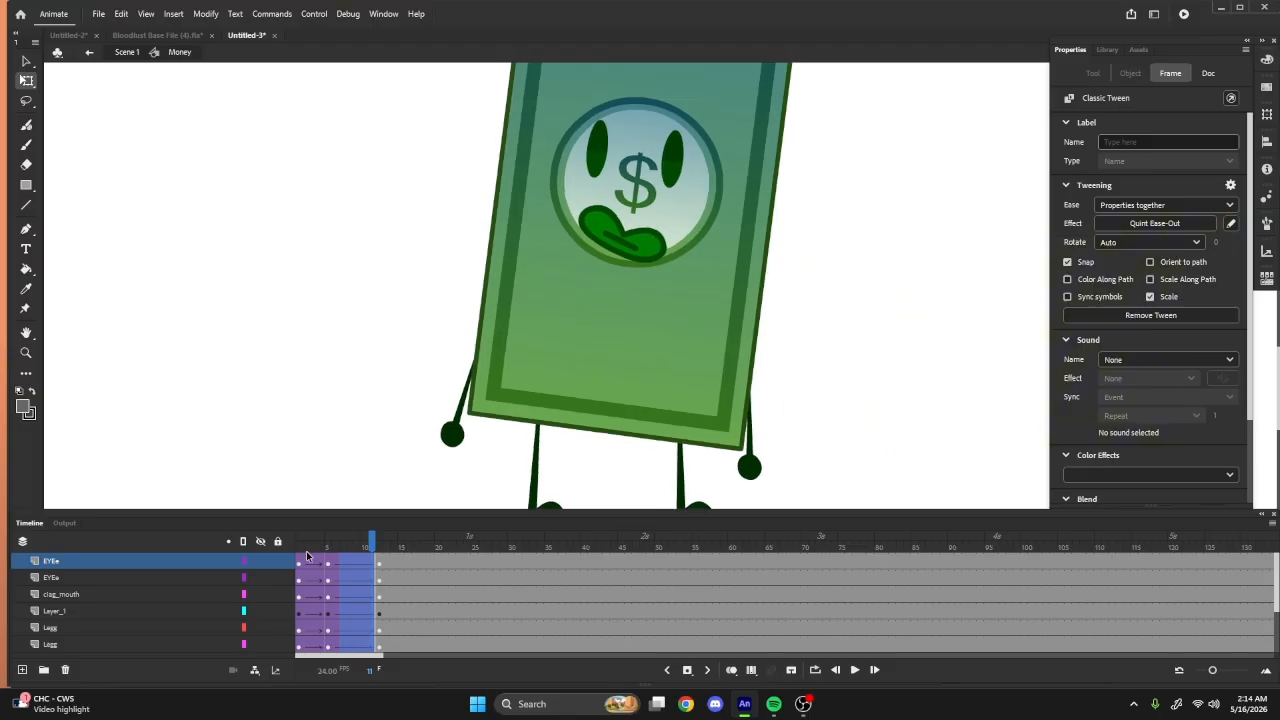
# - Play the eased movement repeatedly and view Money's whole body on the stage
pyautogui.press('Return')
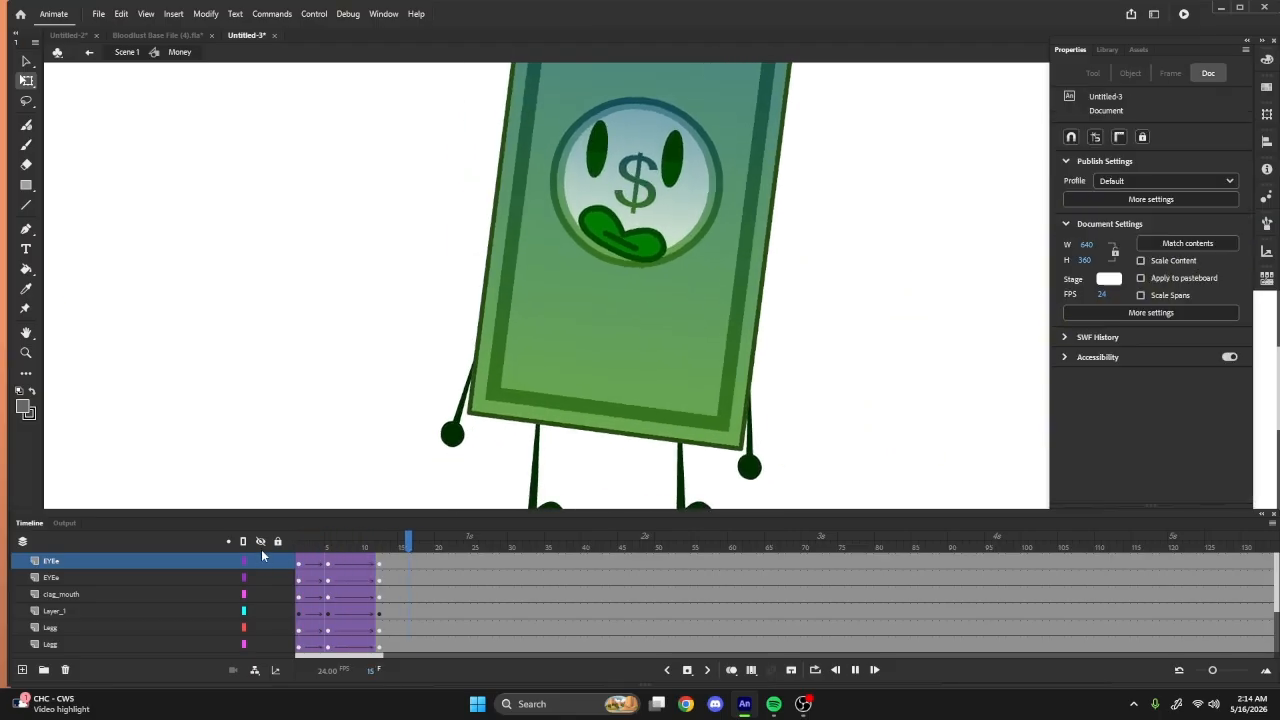
pyautogui.press('Return')
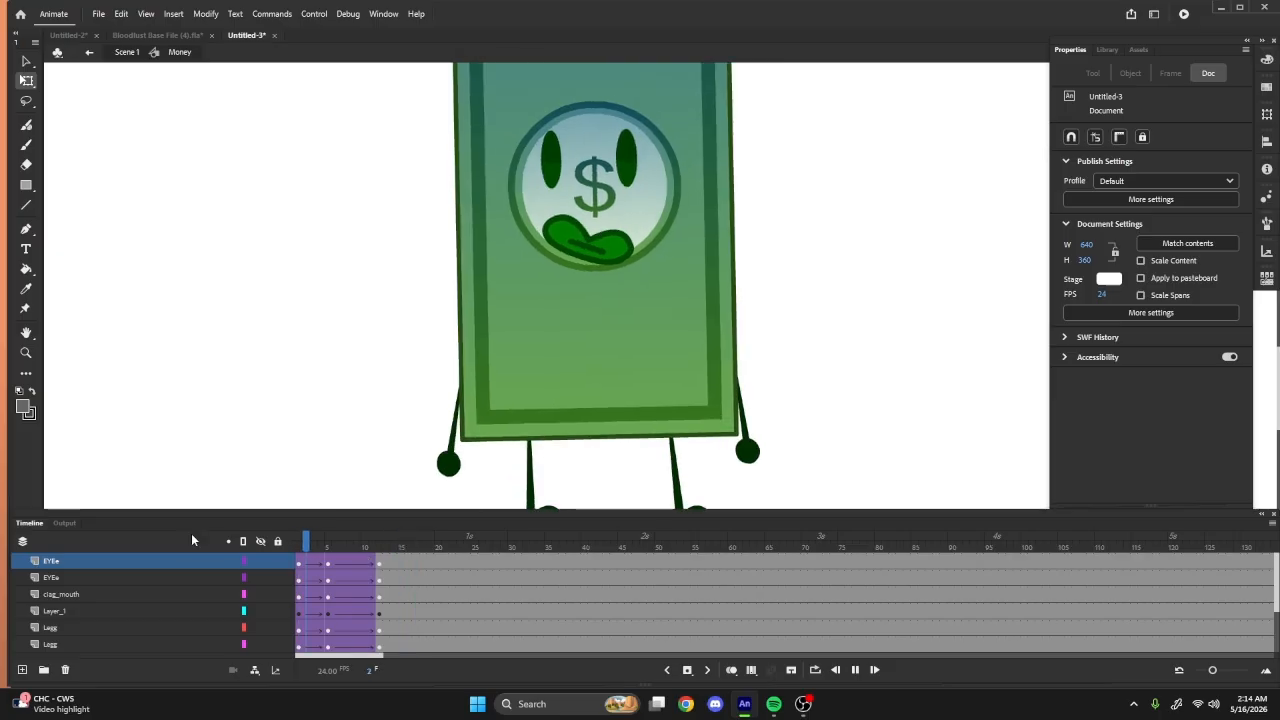
pyautogui.press('Return')
pyautogui.scroll(-5, 534, 371)
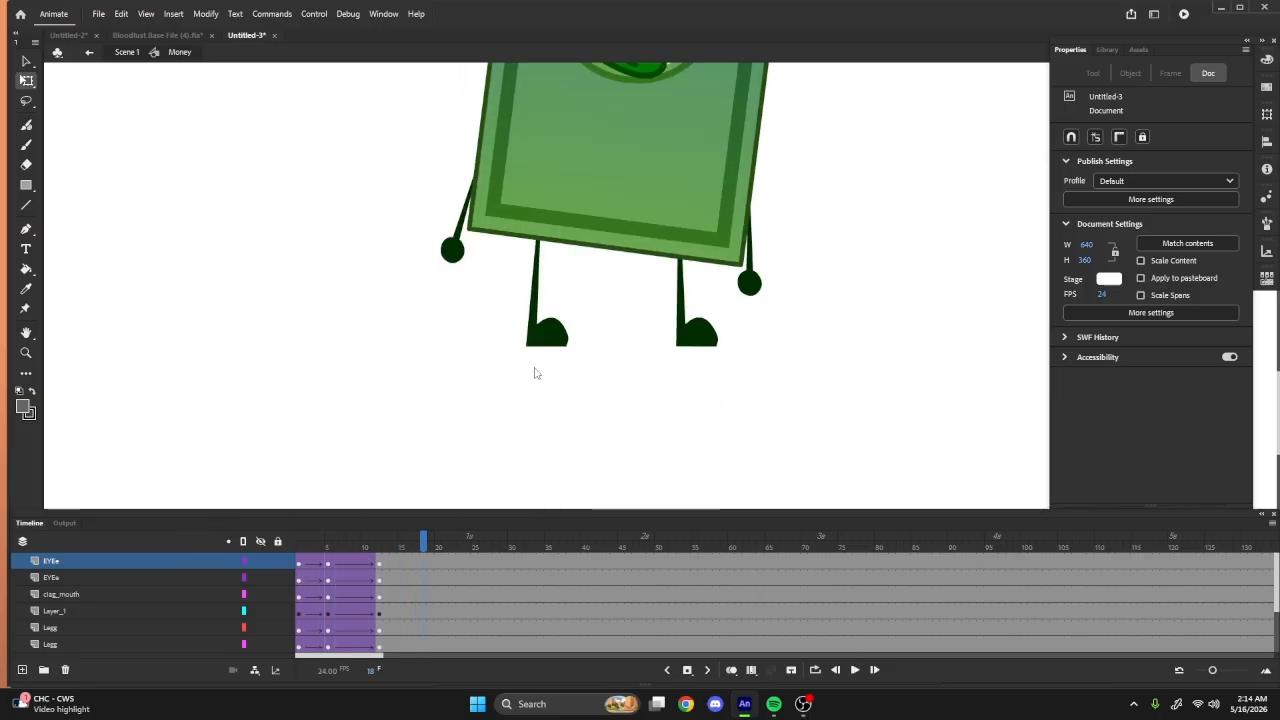
pyautogui.scroll(-2, 534, 371)
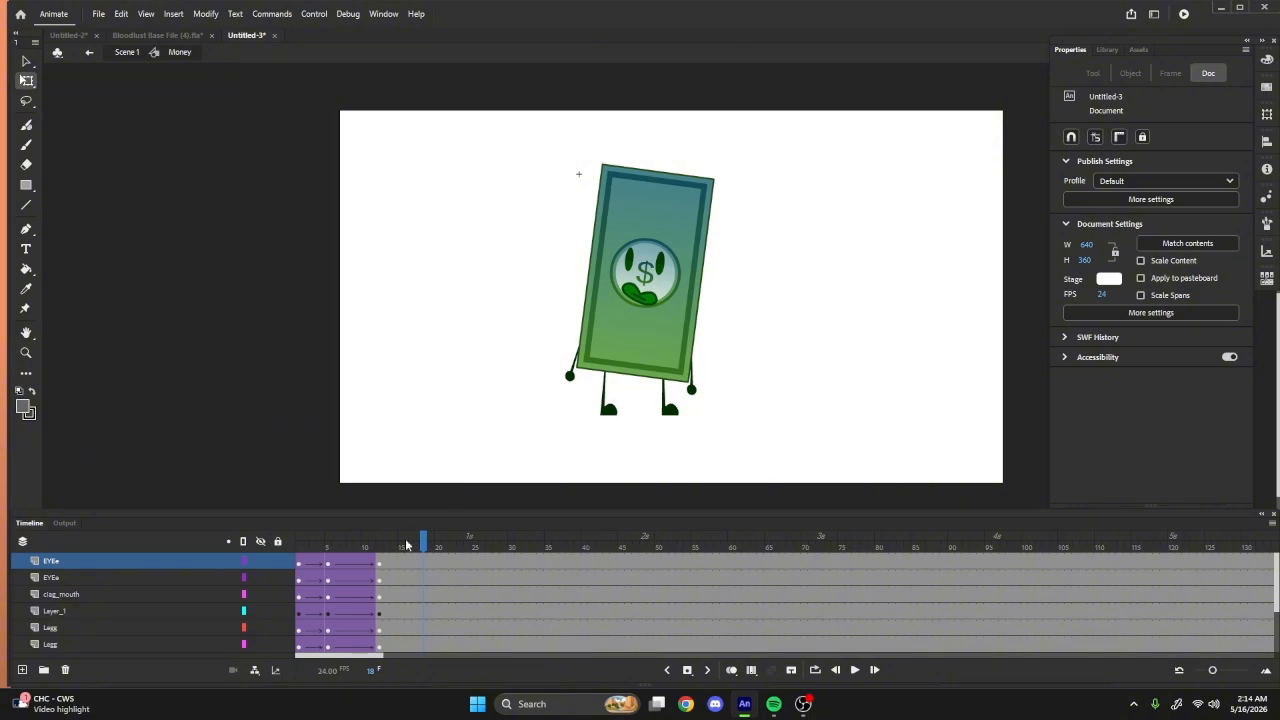
# - Try moving the frame 12 keyframes onto frame 5 on all of Money's layers and play the movement without its anticipation pose
pyautogui.click(376, 562)
pyautogui.scroll(-3, 380, 650)
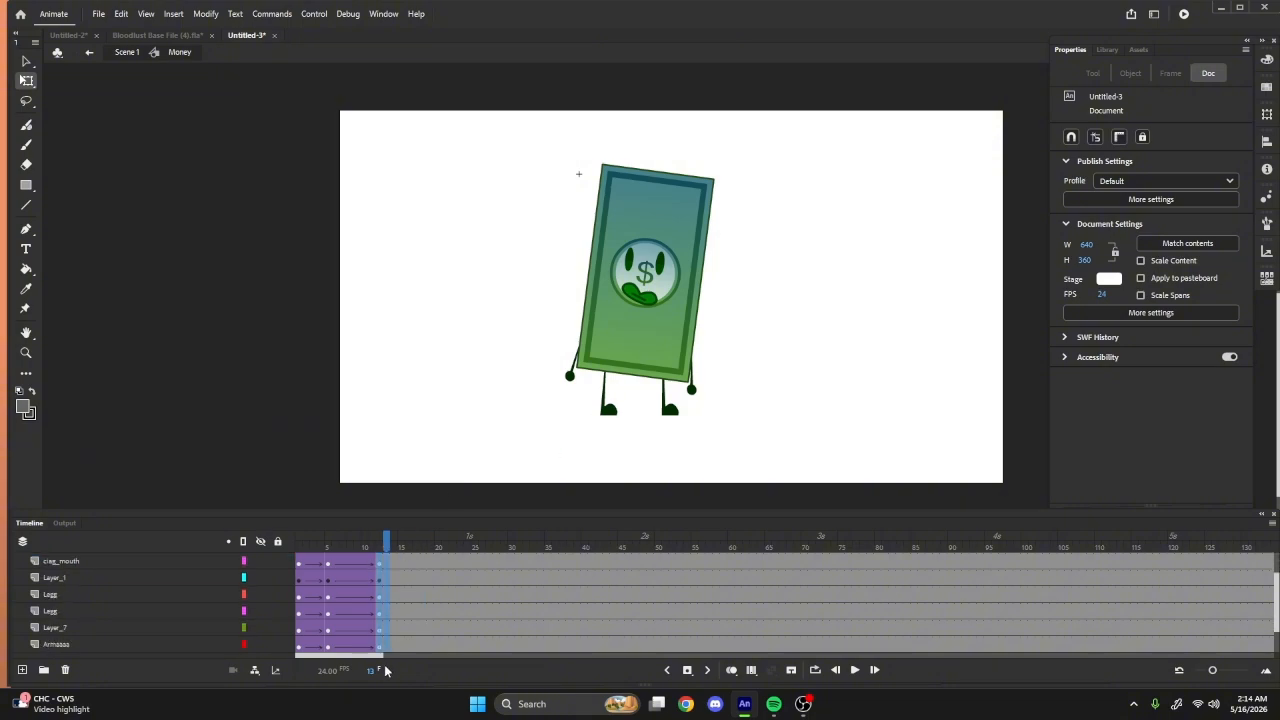
pyautogui.click(380, 615)
pyautogui.moveTo(377, 615); pyautogui.dragTo(328, 611)
pyautogui.click(297, 547)
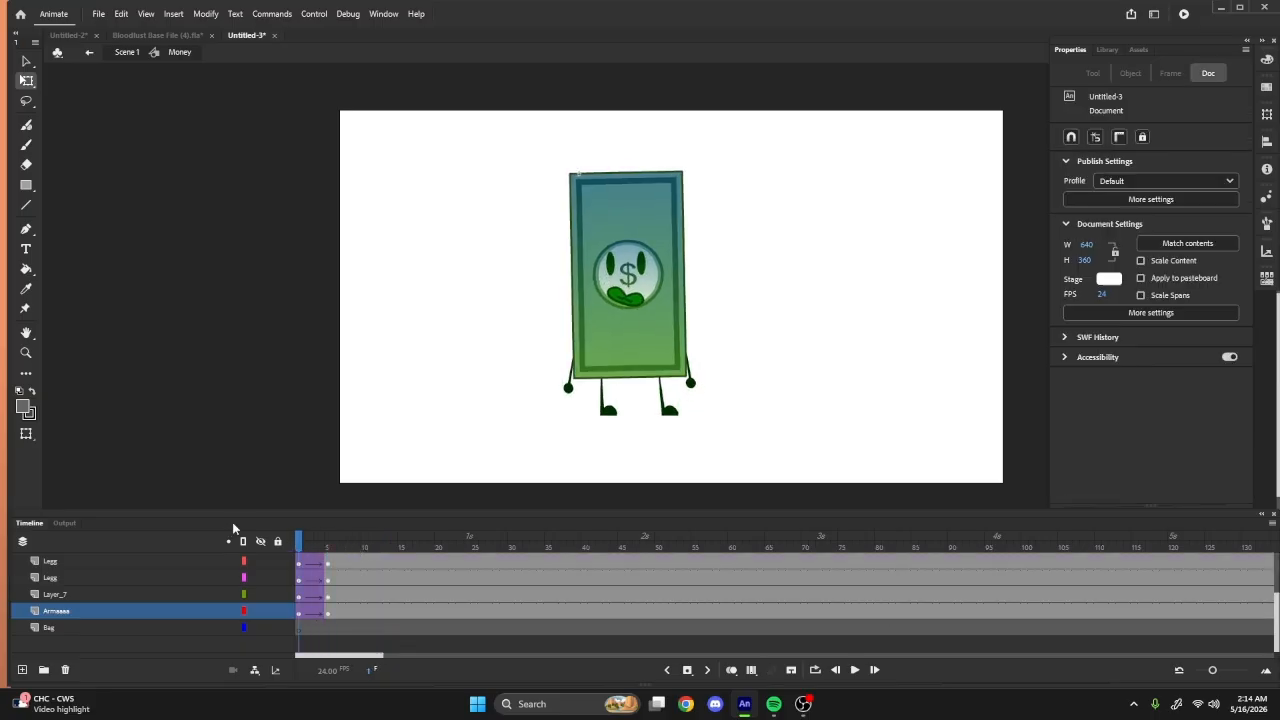
pyautogui.press('Return')
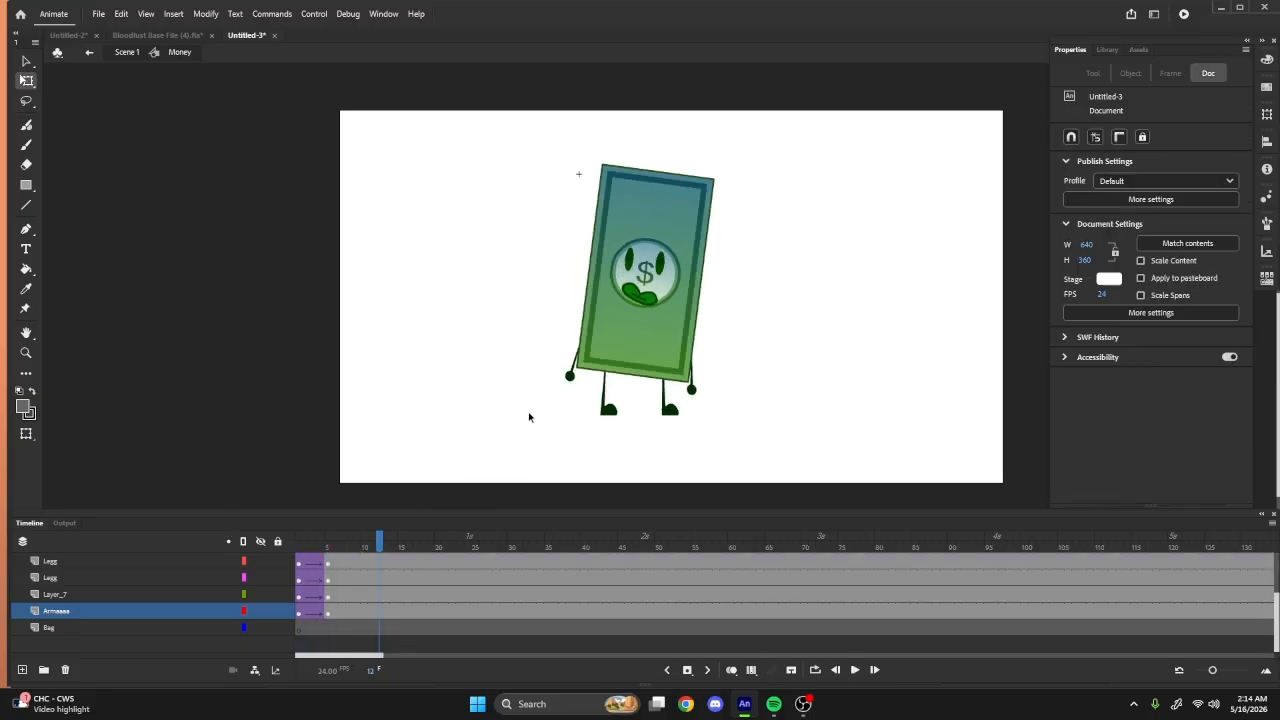
pyautogui.click(371, 546)
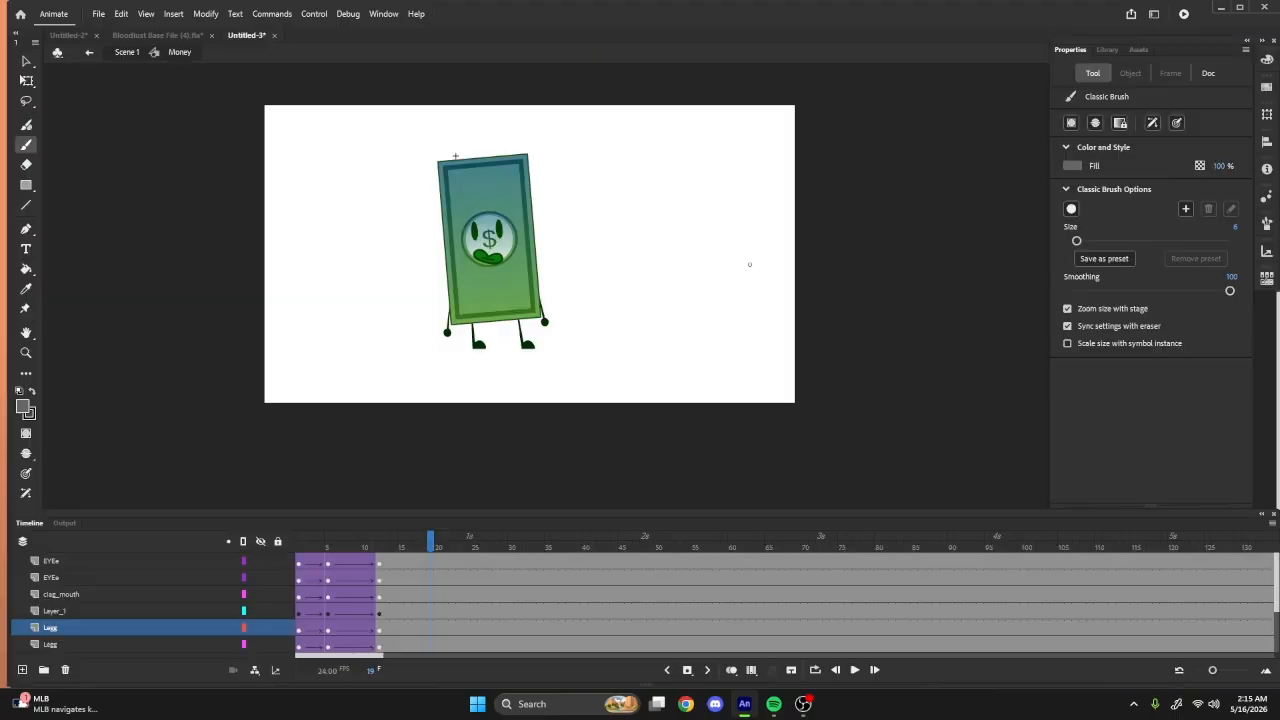
# - Sketch a shallow curved stroke and a small arrow on the blank stage beside Money with the Classic Brush
pyautogui.moveTo(748, 264); pyautogui.dragTo(645, 270)
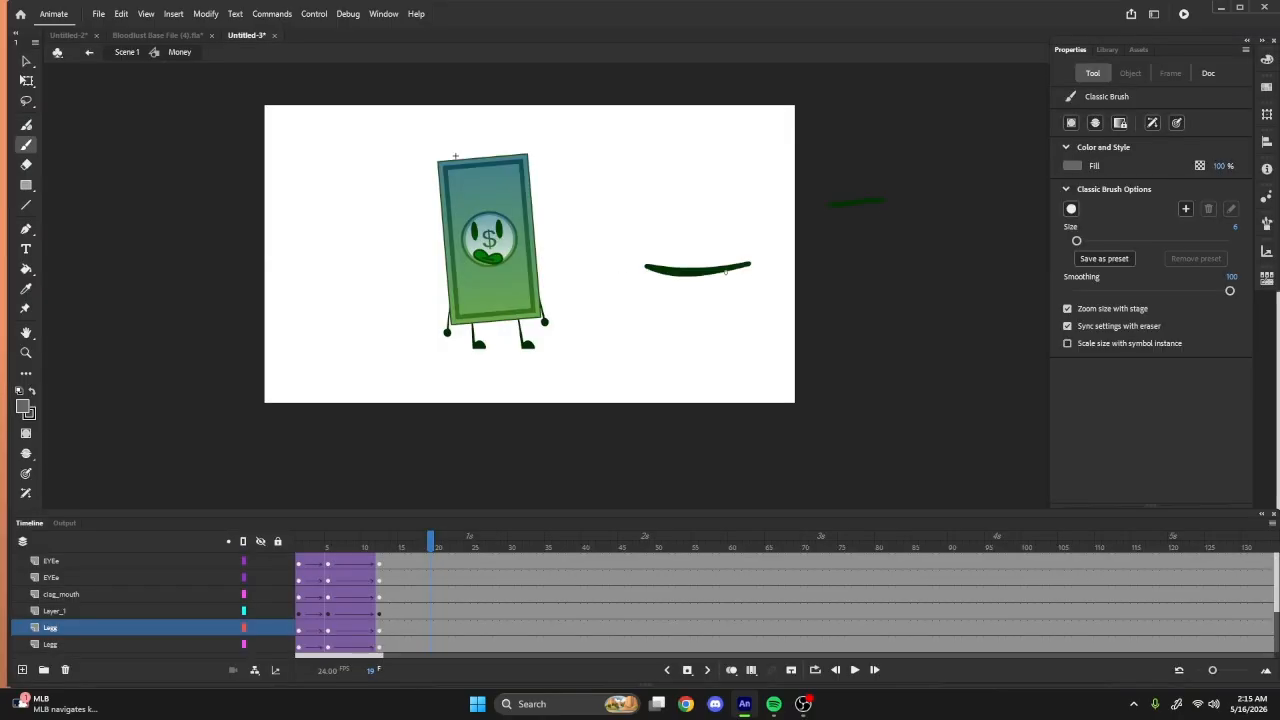
pyautogui.scroll(5, 693, 253)
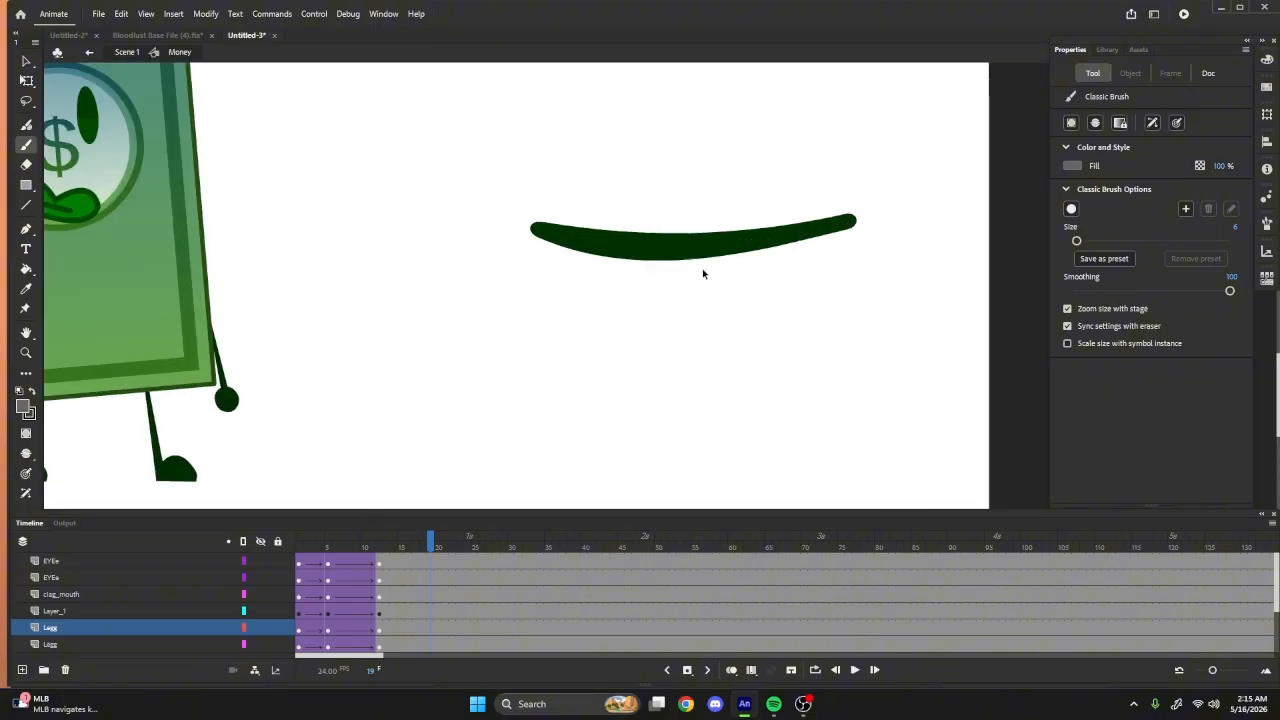
pyautogui.scroll(-4, 714, 208)
pyautogui.moveTo(760, 148)
pyautogui.mouseDown()
pyautogui.moveTo(794, 146)
pyautogui.moveTo(778, 158)
pyautogui.mouseUp()
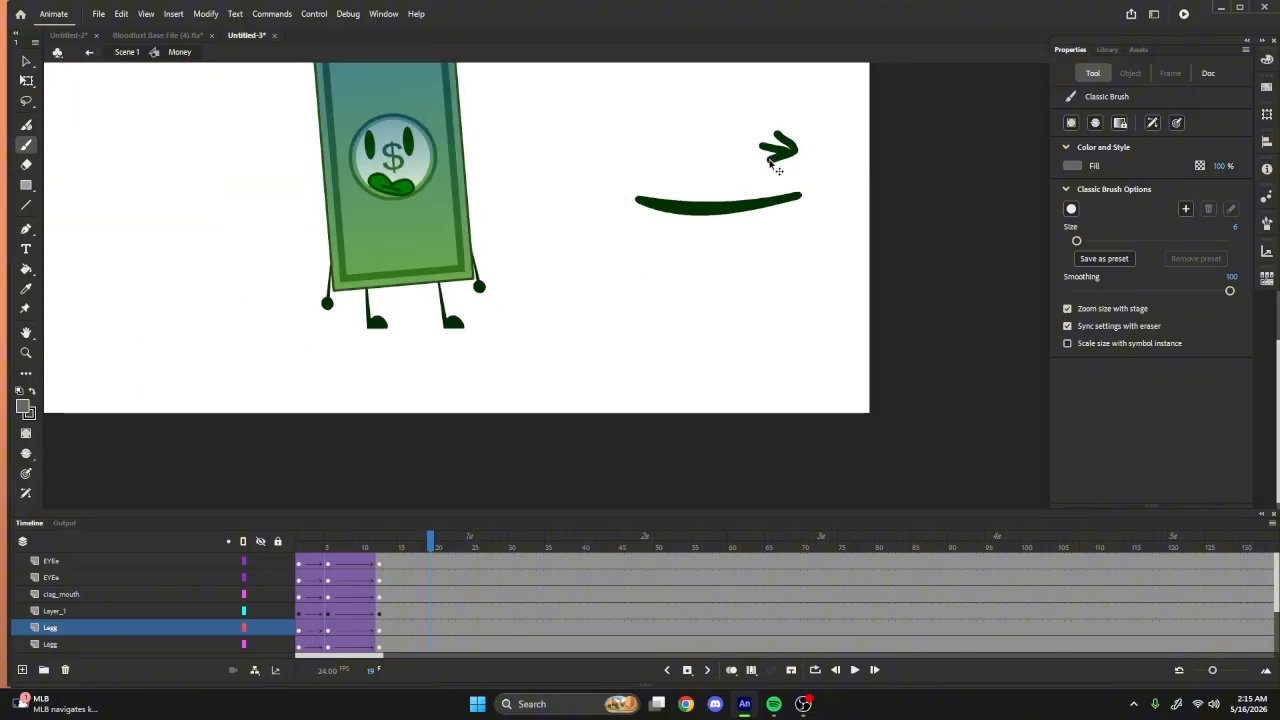
pyautogui.scroll(3, 775, 157)
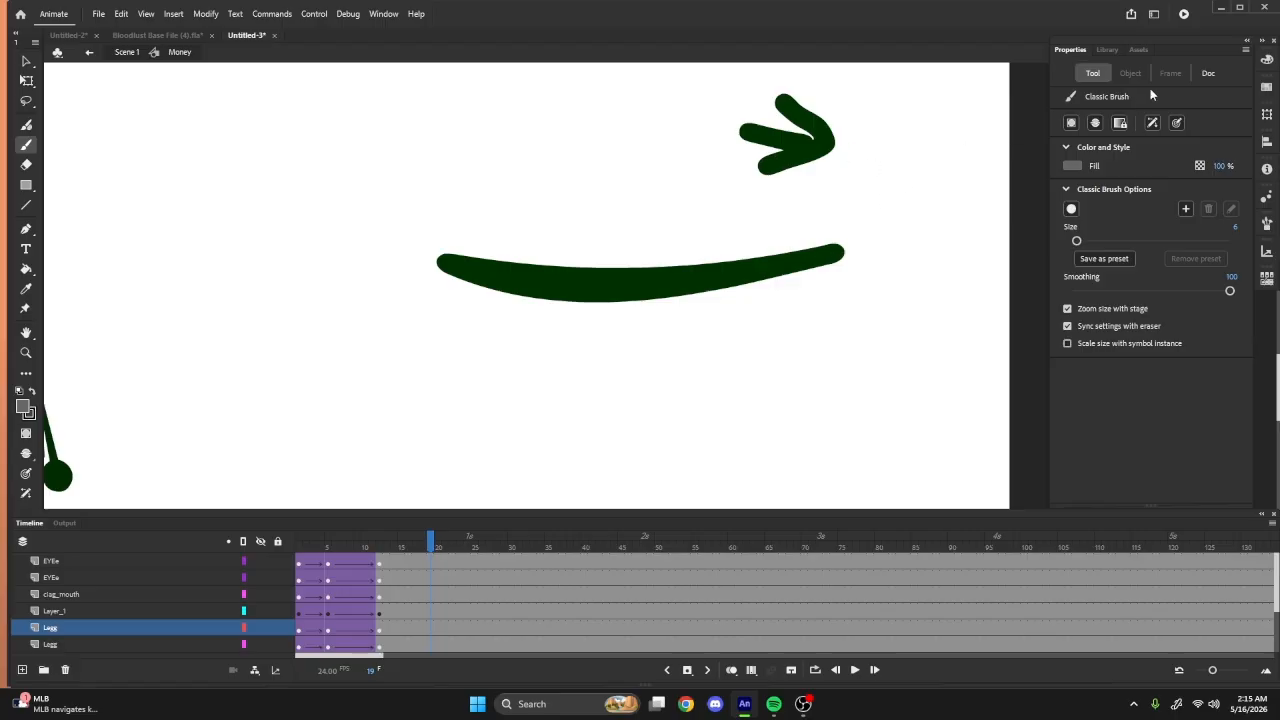
# - Undo the brush strokes drawn beside Money
pyautogui.rightClick(646, 286)
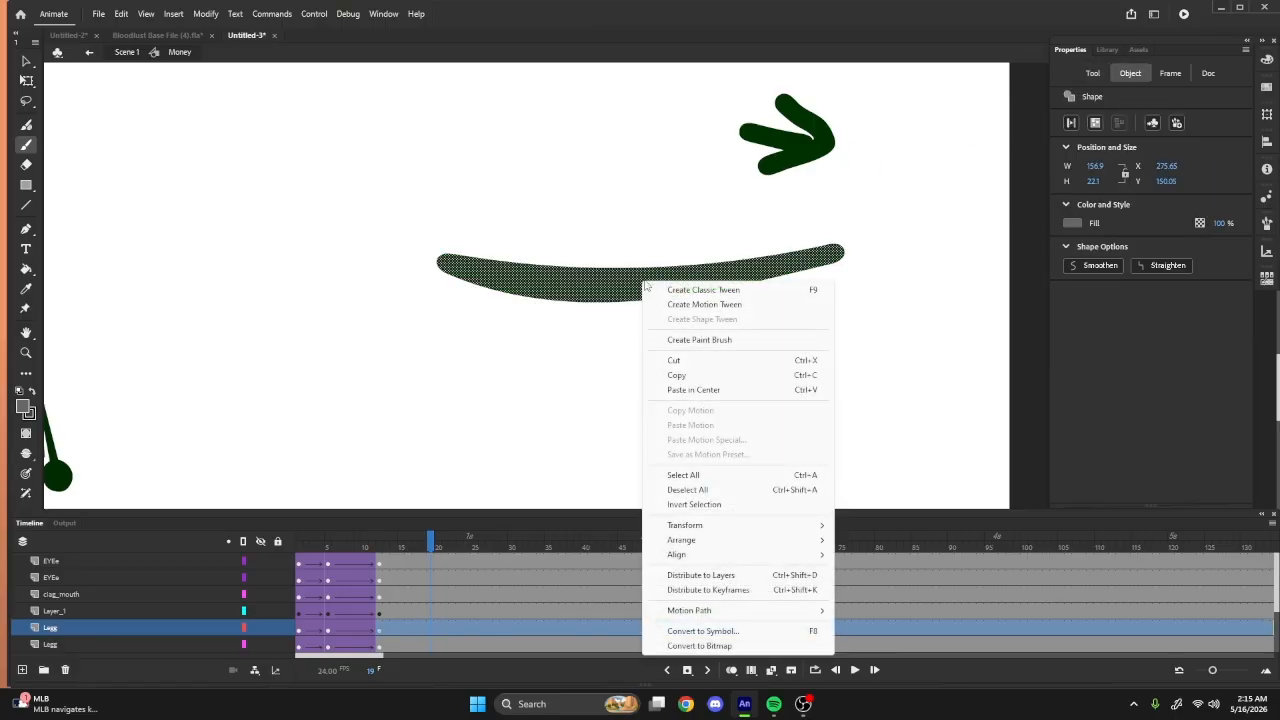
pyautogui.click(28, 81)
pyautogui.hotkey('ctrl', 'z')
pyautogui.hotkey('ctrl', 'z')
pyautogui.hotkey('ctrl', 'z')
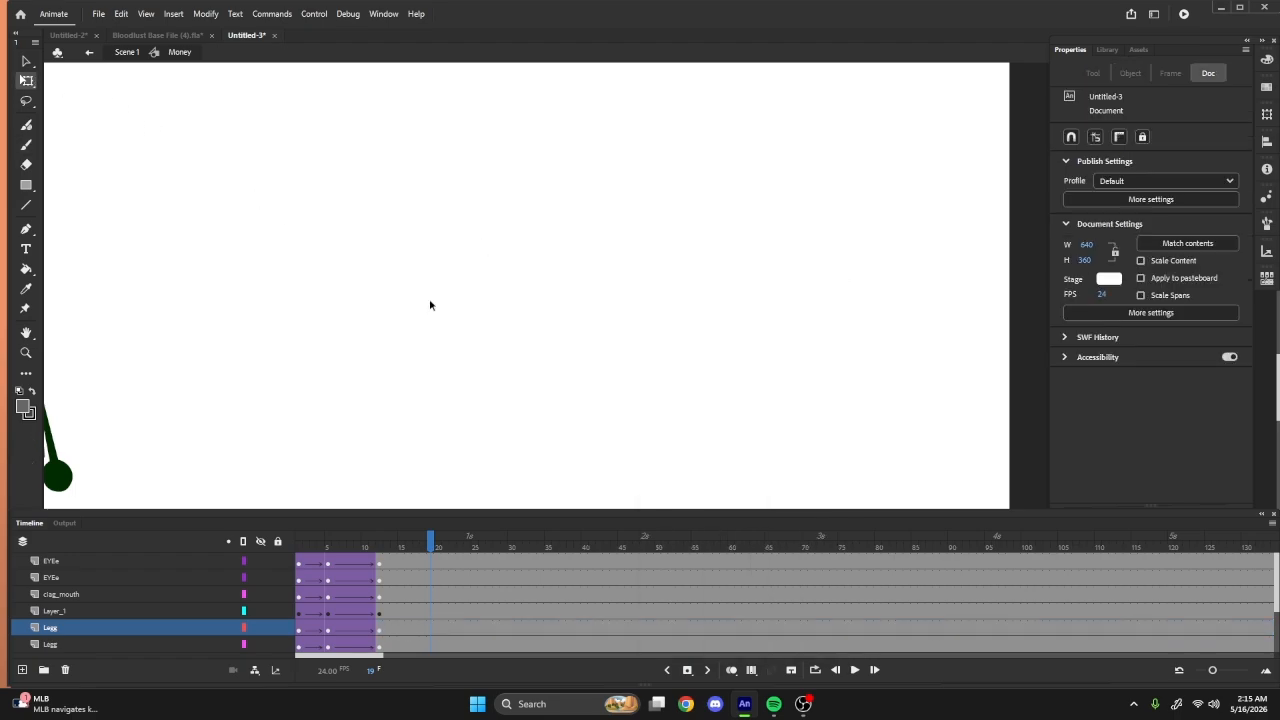
pyautogui.scroll(-8, 560, 303)
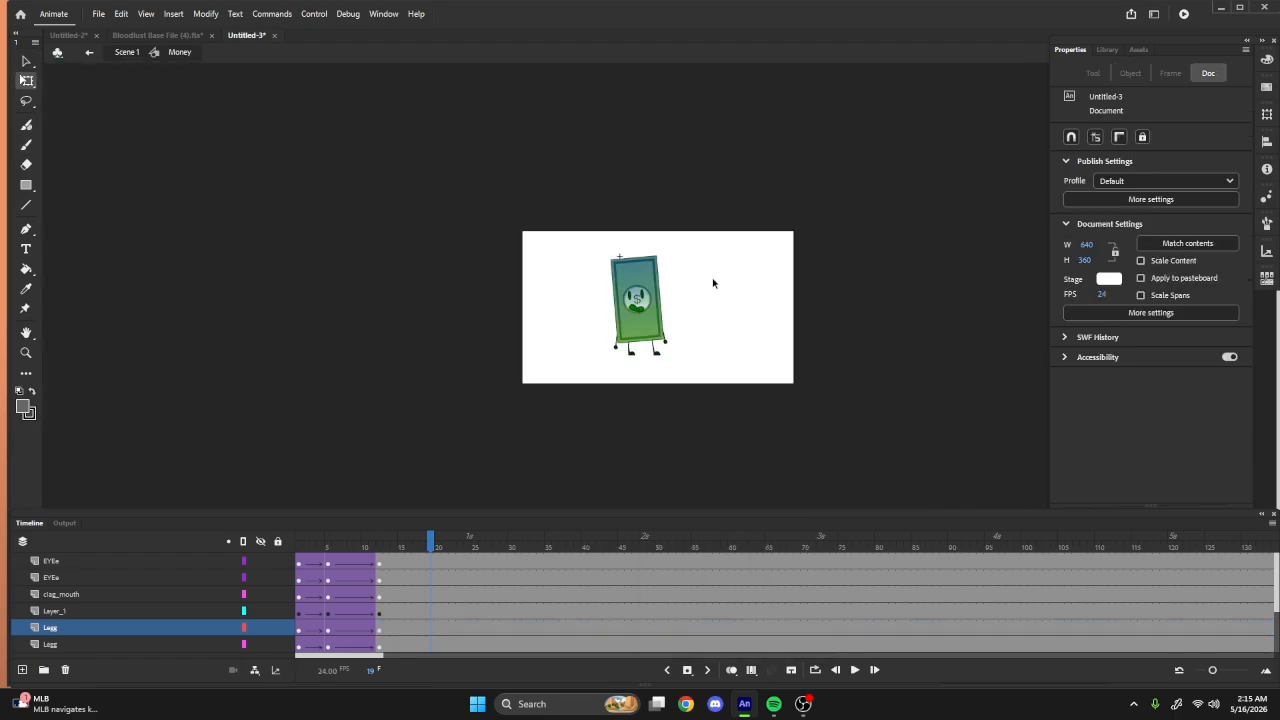
# - Examine the red can character against its blue background in the Untitled-2 document and return to Untitled-3
pyautogui.click(66, 35)
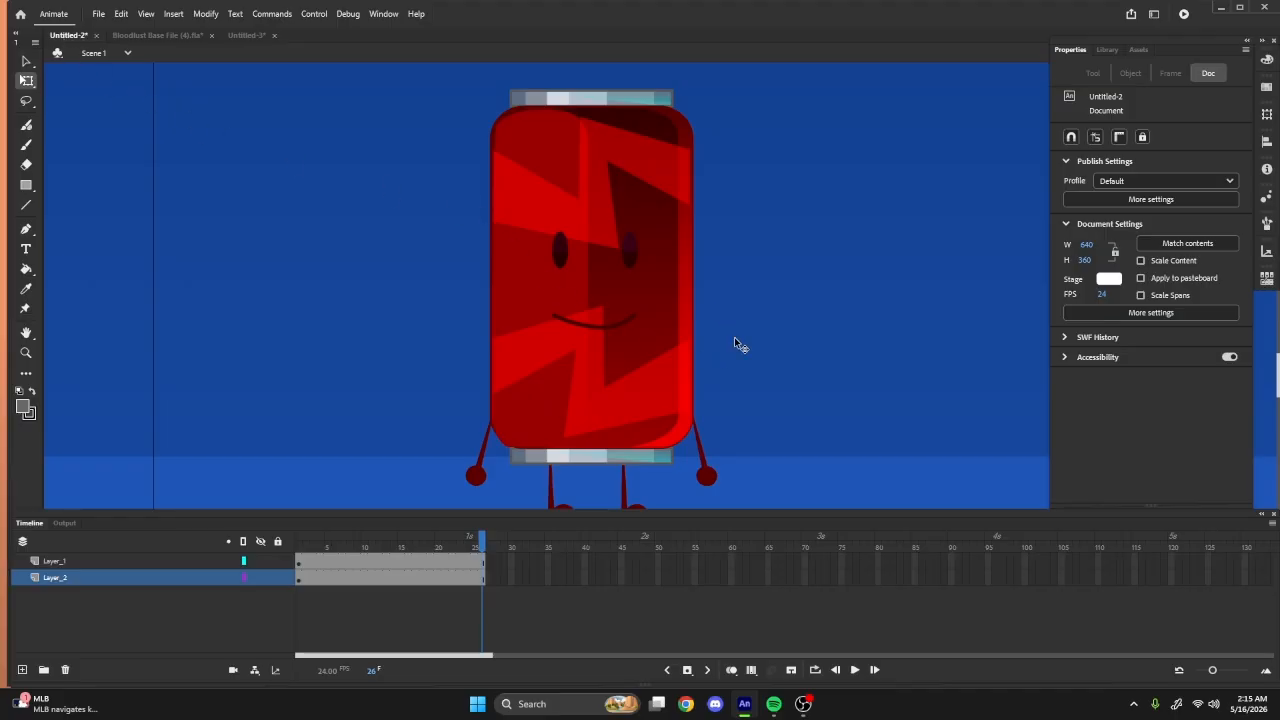
pyautogui.scroll(-6, 564, 271)
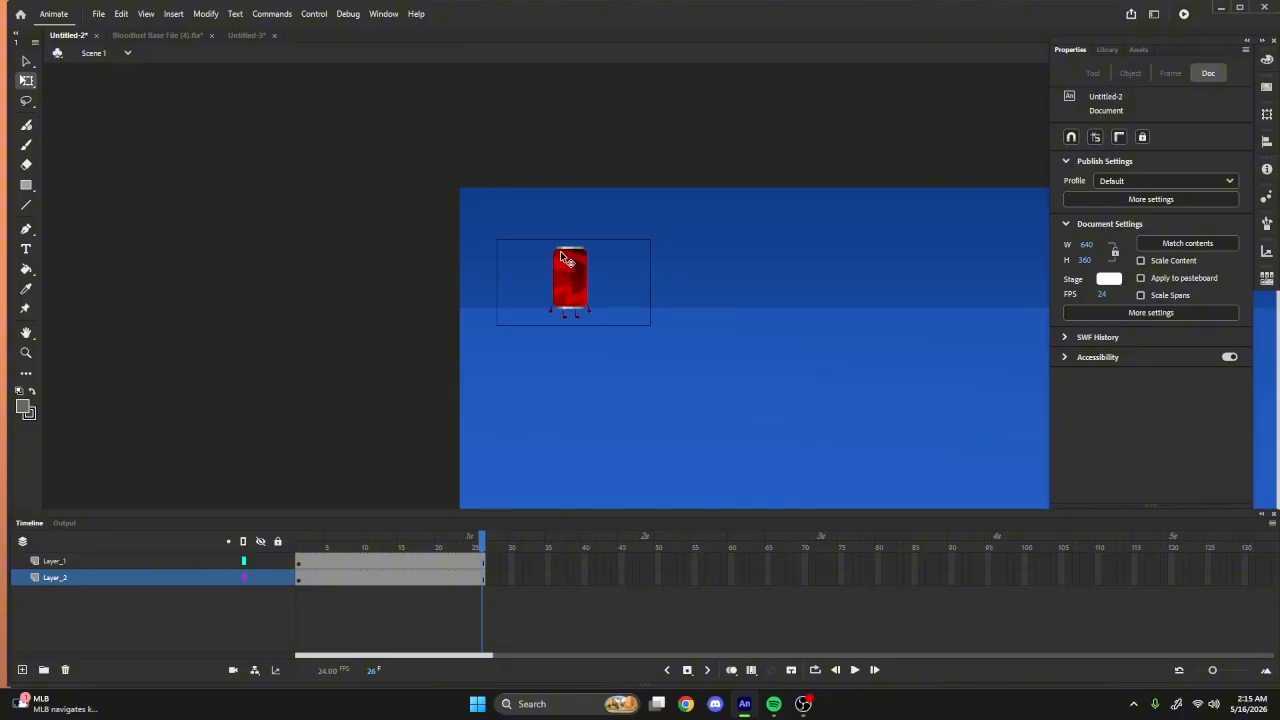
pyautogui.scroll(6, 563, 257)
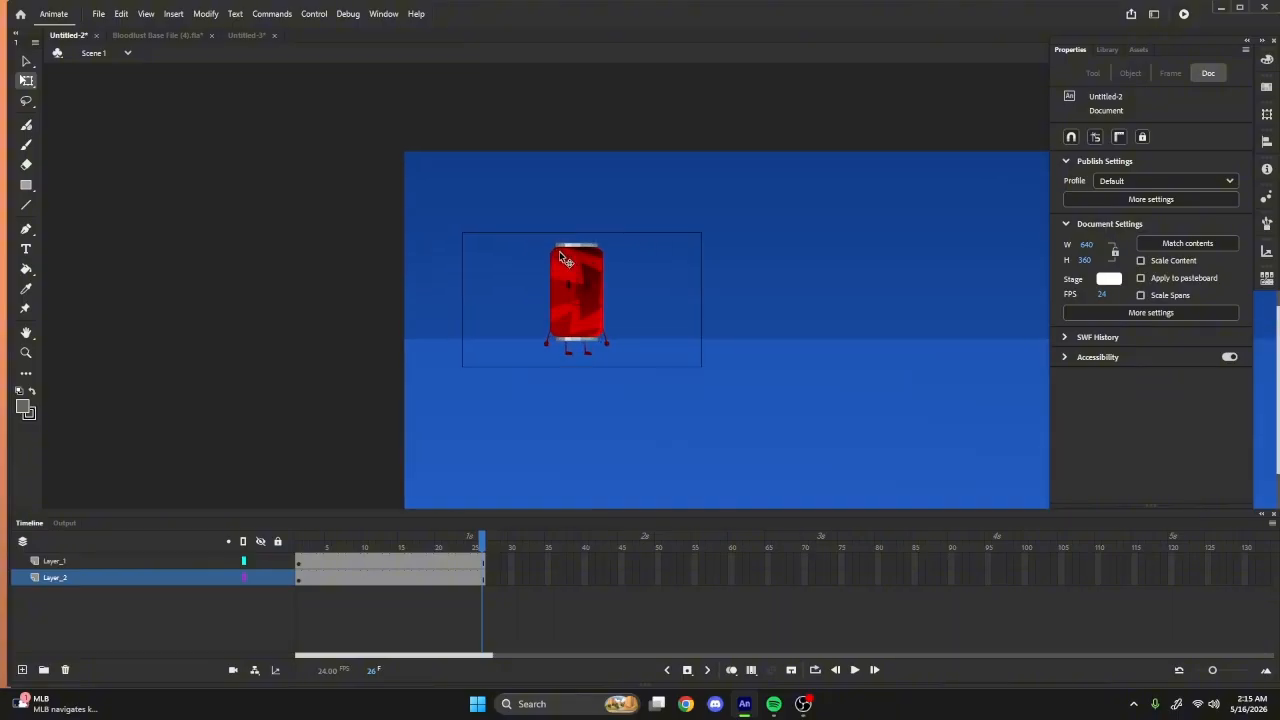
pyautogui.scroll(-3, 554, 376)
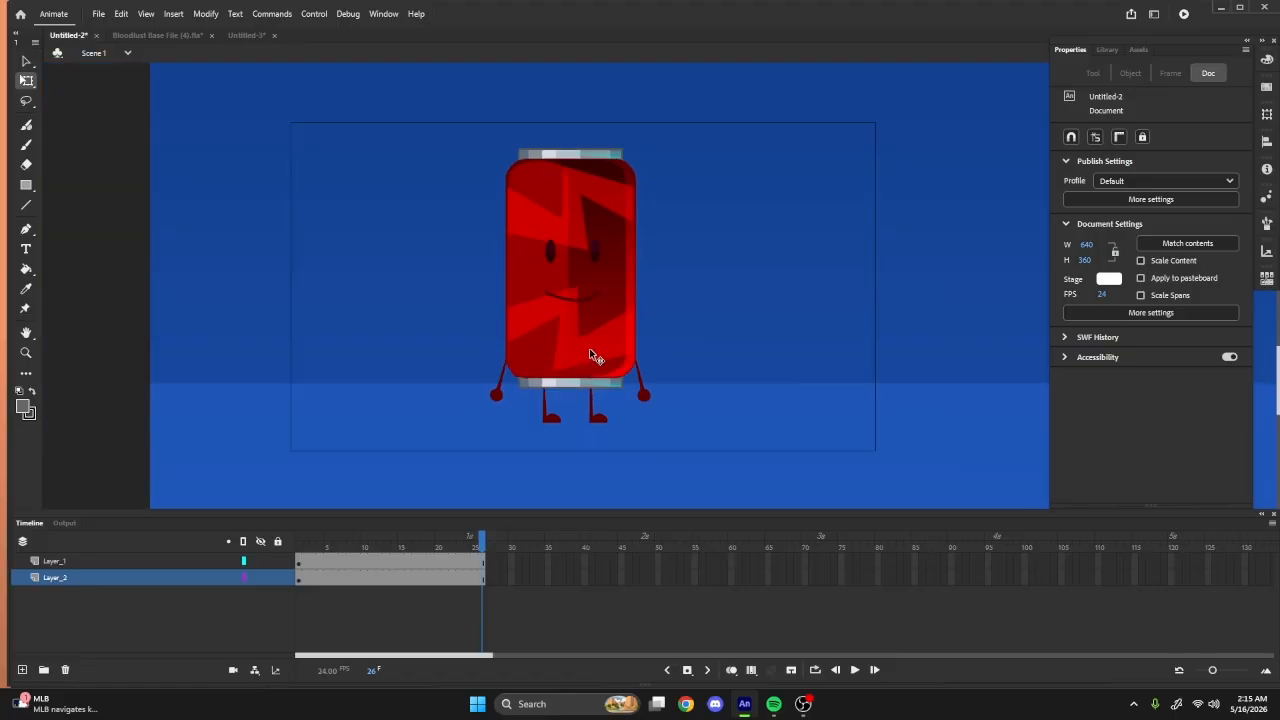
pyautogui.click(248, 36)
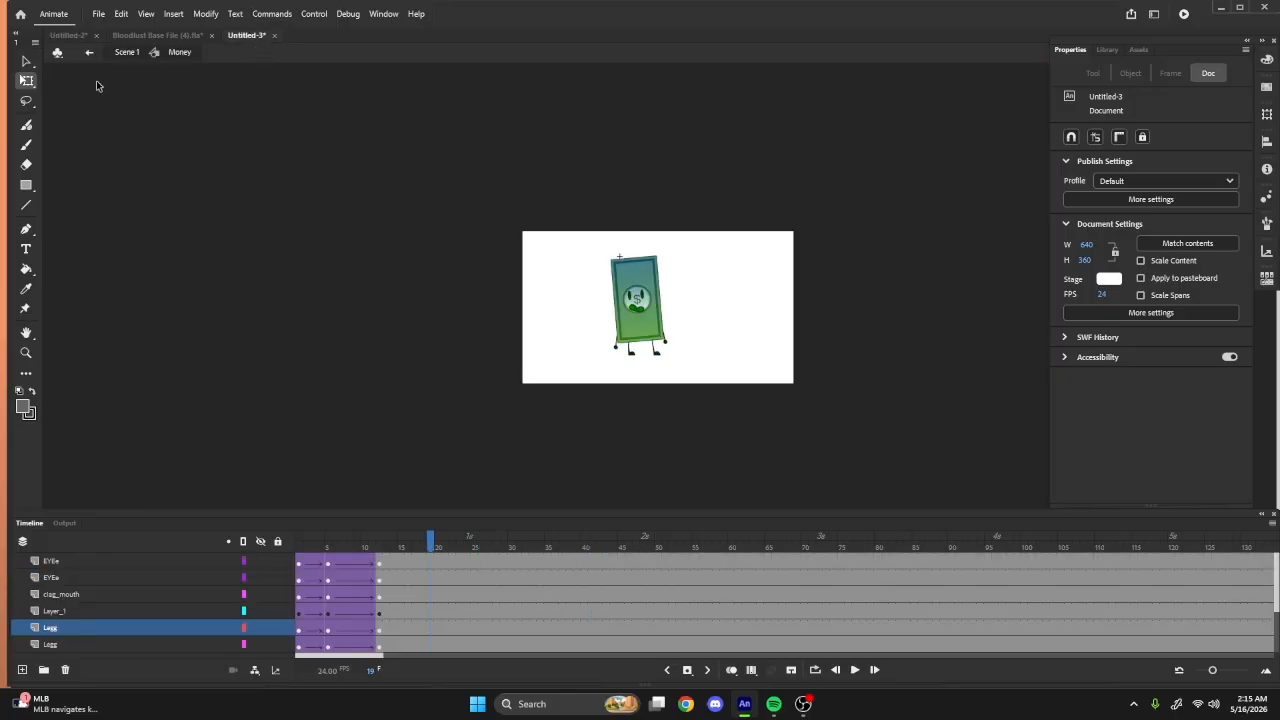
# - Paint a test stroke across the stage with the Classic Brush and undo it
pyautogui.click(30, 147)
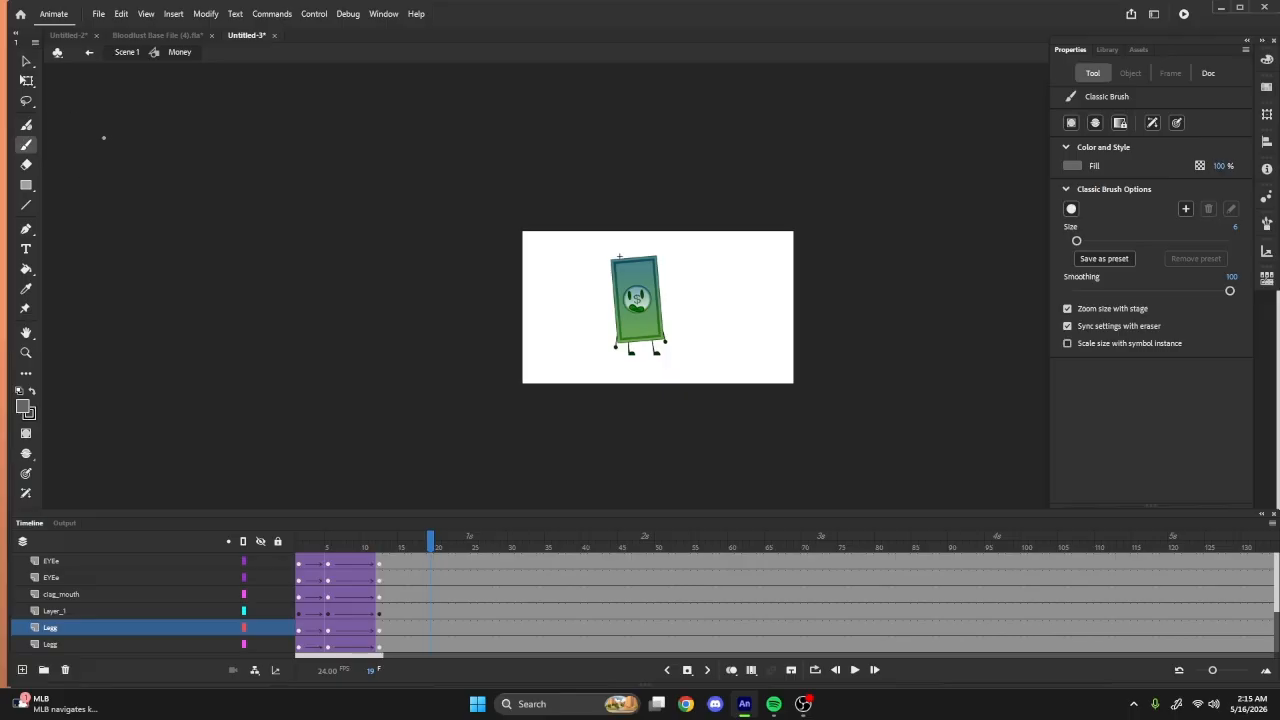
pyautogui.scroll(3, 545, 285)
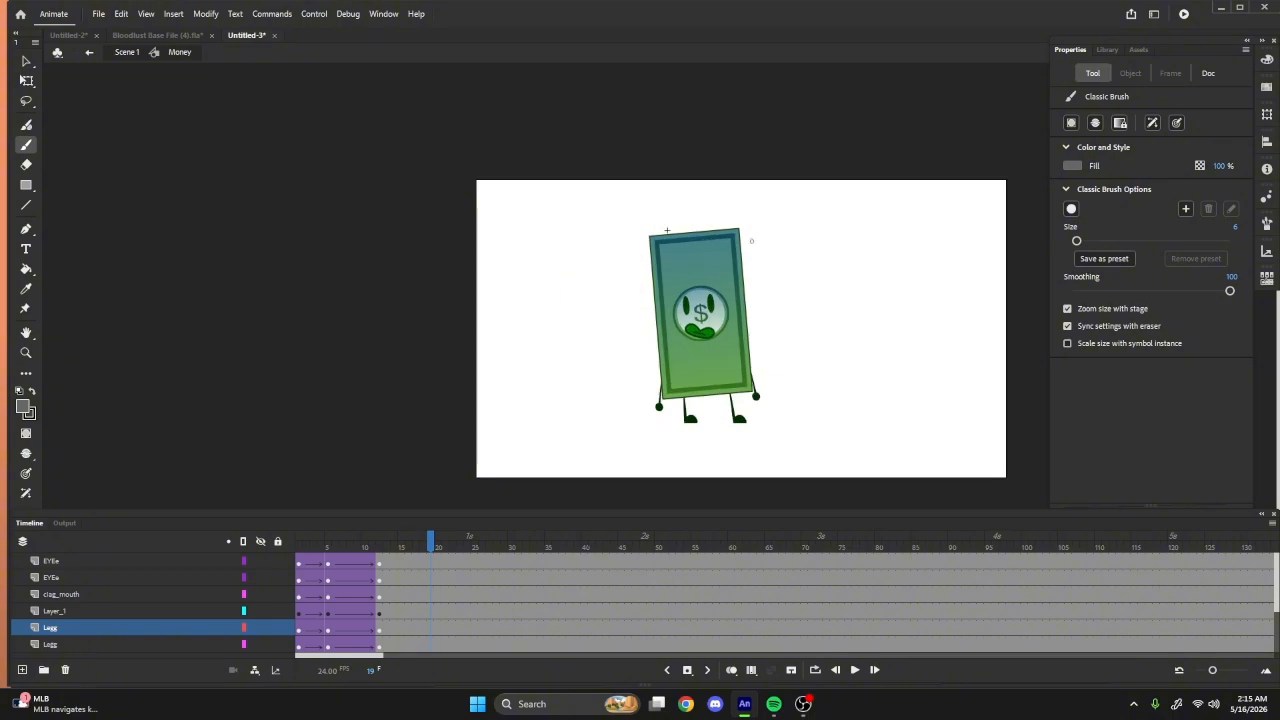
pyautogui.moveTo(817, 209)
pyautogui.mouseDown()
pyautogui.moveTo(549, 406)
pyautogui.moveTo(514, 474)
pyautogui.mouseUp()
pyautogui.hotkey('ctrl', 'z')
# - Select all of Money's parts on frame 19 and cut them from the stage
pyautogui.click(26, 82)
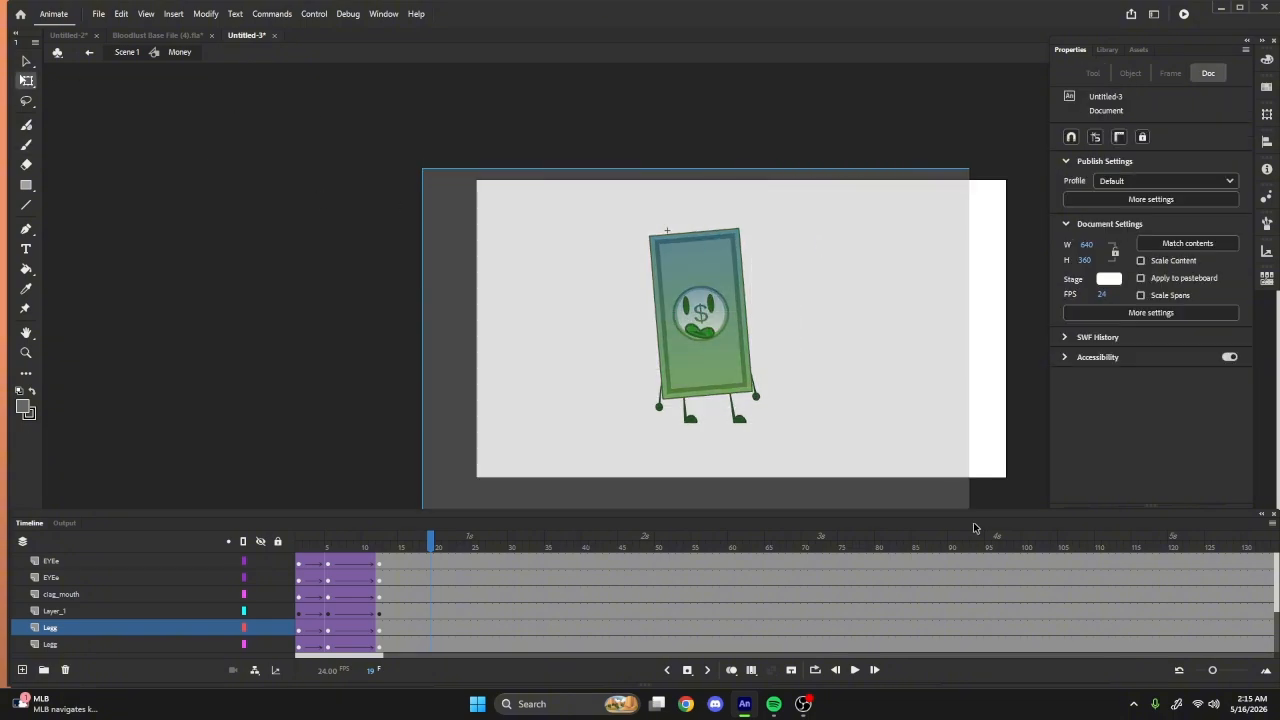
pyautogui.click(740, 380)
pyautogui.scroll(3, 755, 400)
pyautogui.rightClick(744, 342)
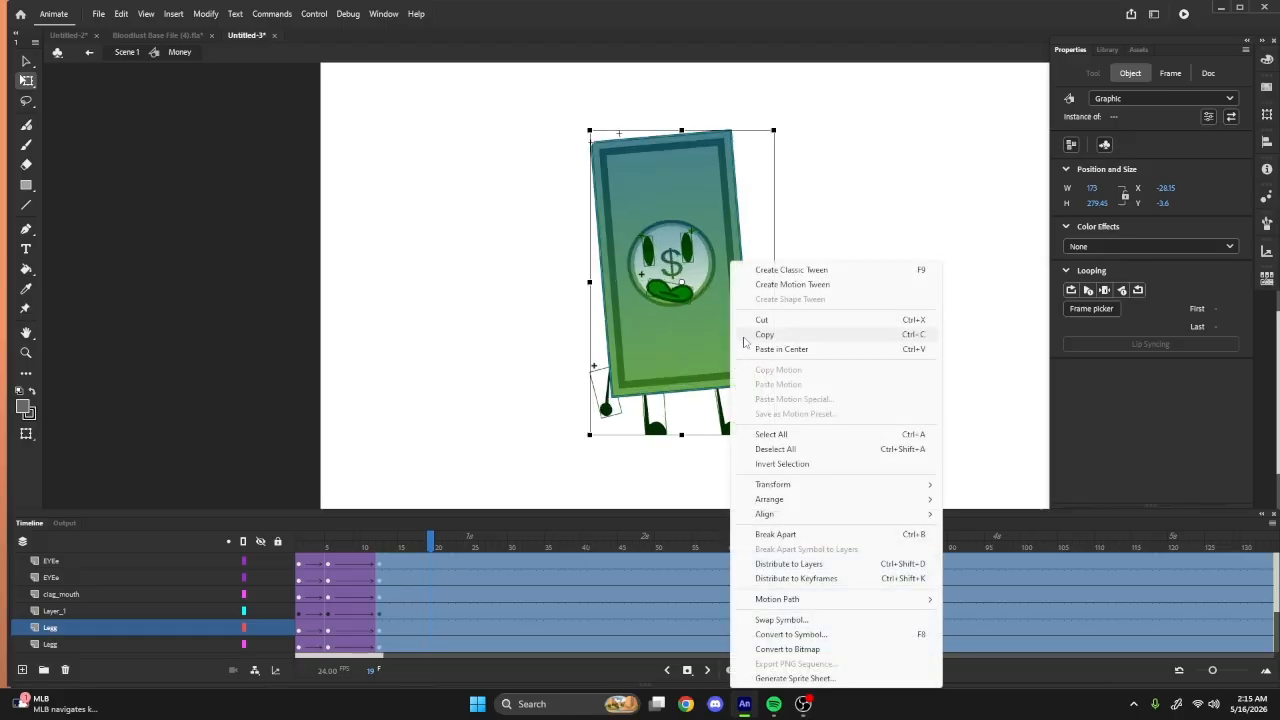
pyautogui.click(800, 320)
pyautogui.scroll(-5, 814, 366)
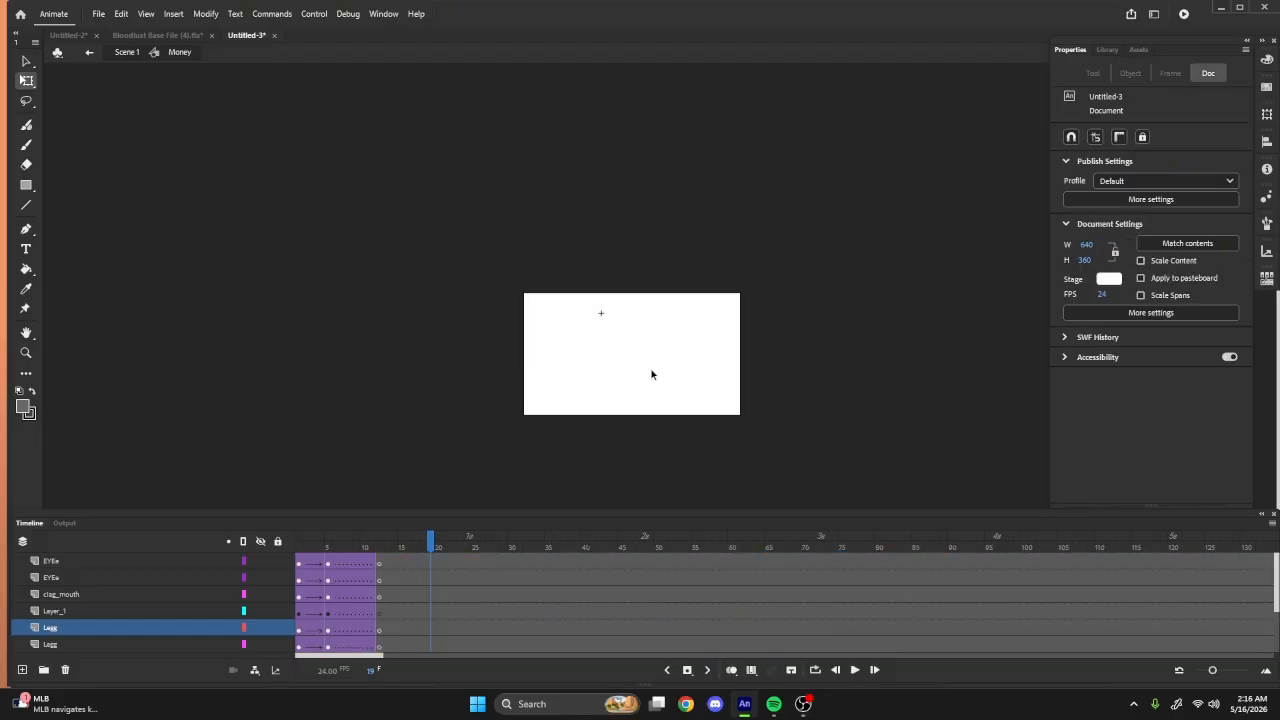
pyautogui.scroll(5, 656, 365)
pyautogui.scroll(-2, 682, 398)
pyautogui.scroll(4, 546, 434)
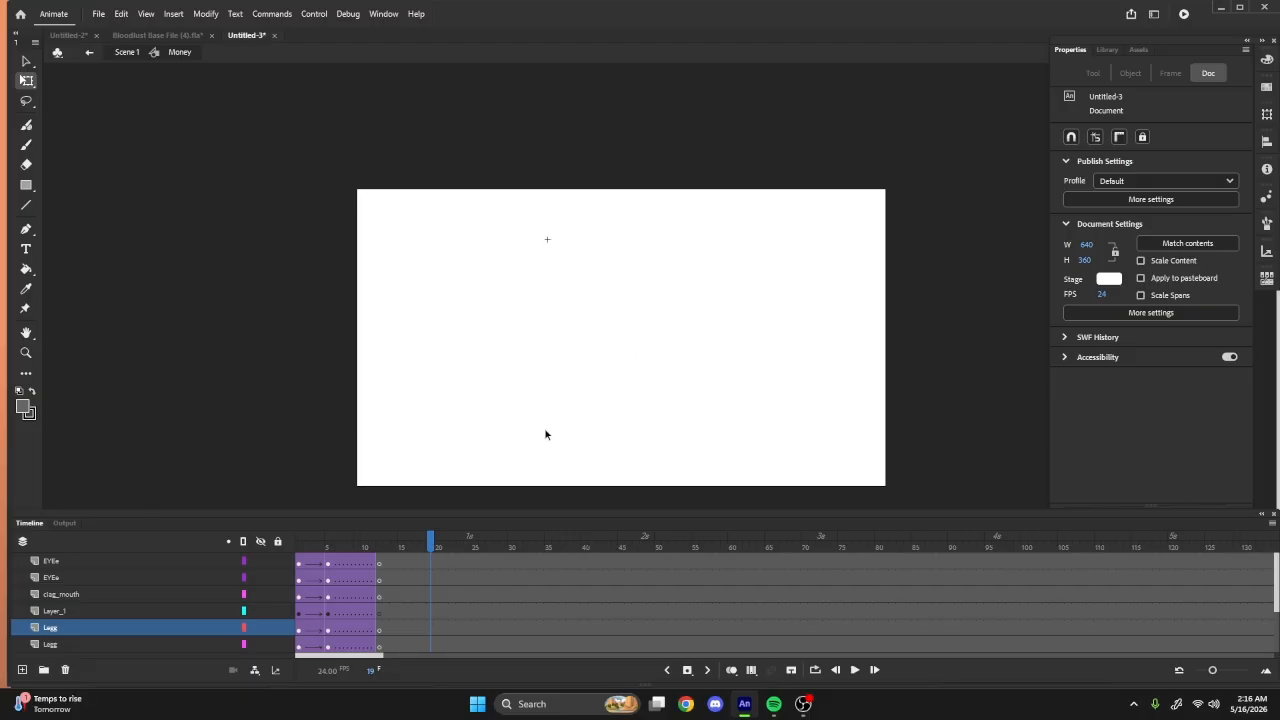
pyautogui.scroll(-4, 591, 434)
pyautogui.scroll(2, 645, 473)
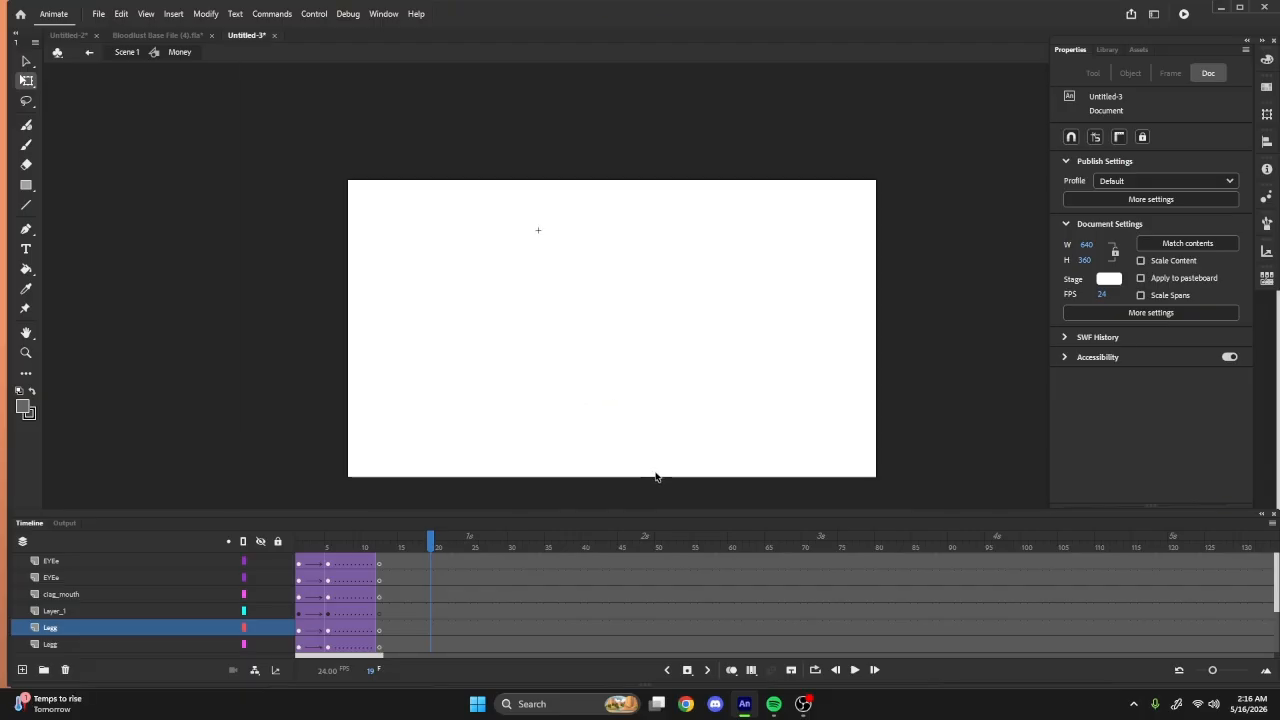